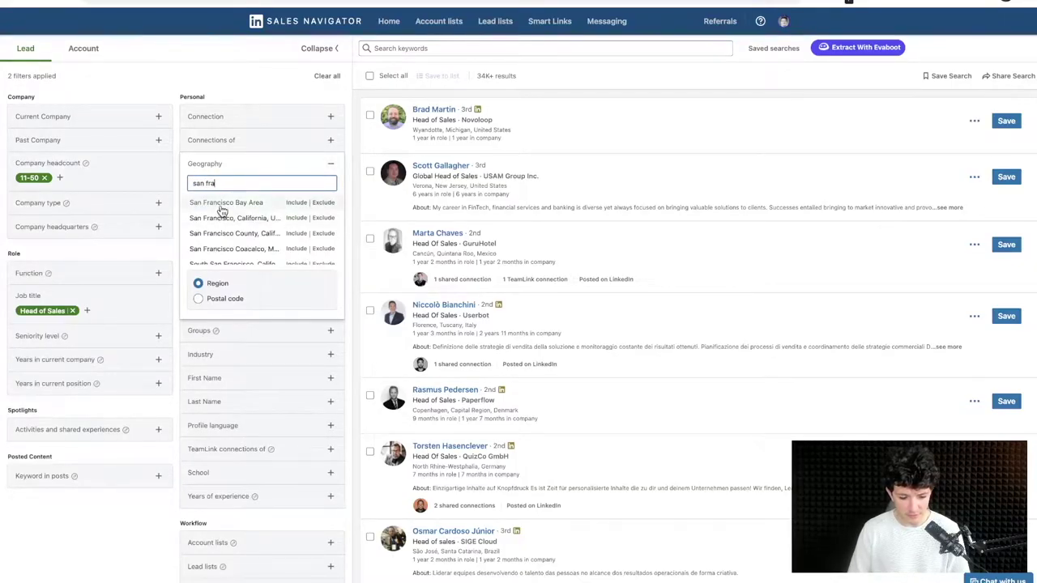
Include San Francisco Bay Area as the Geography filter, narrowing the leads to 356 results
left_click(226, 203)
left_click(353, 206)
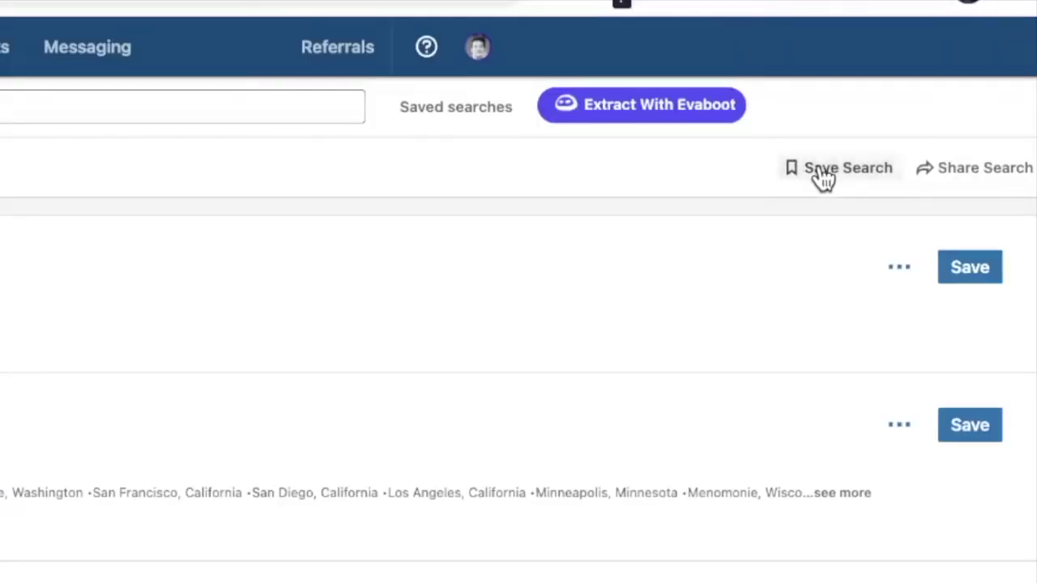
Save the lead search, renaming it from 'Lead Search 4' to 'Head of Sales - Startup SF'
left_click(823, 179)
left_click_drag(535, 329, 299, 333)
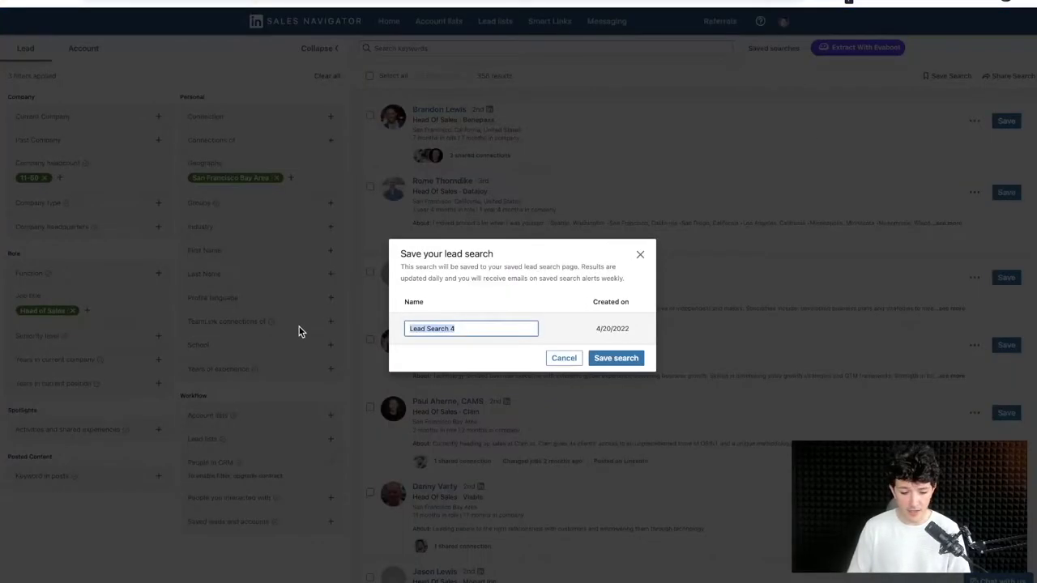
type("Head ")
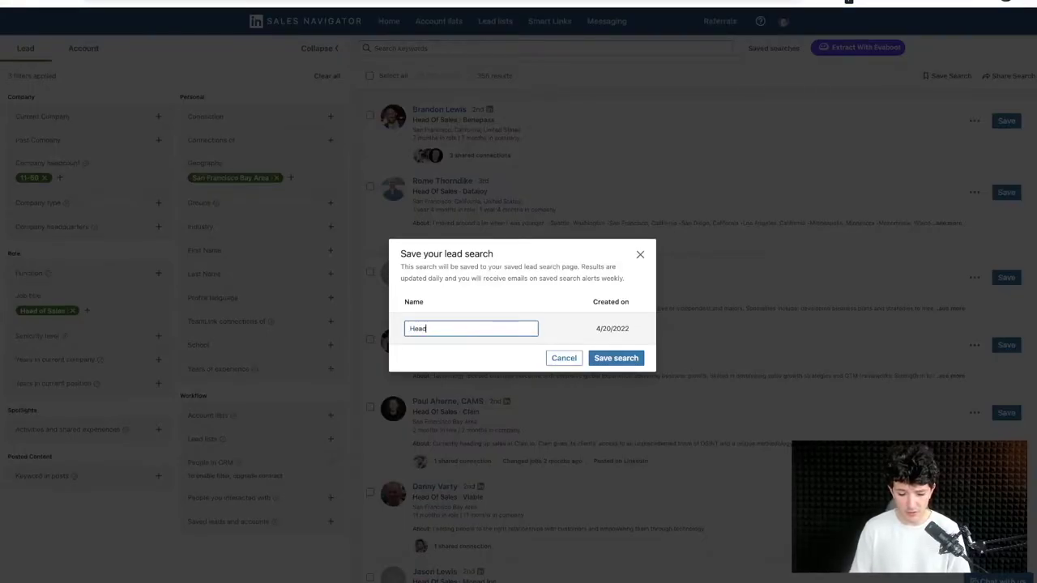
type("of Sales ")
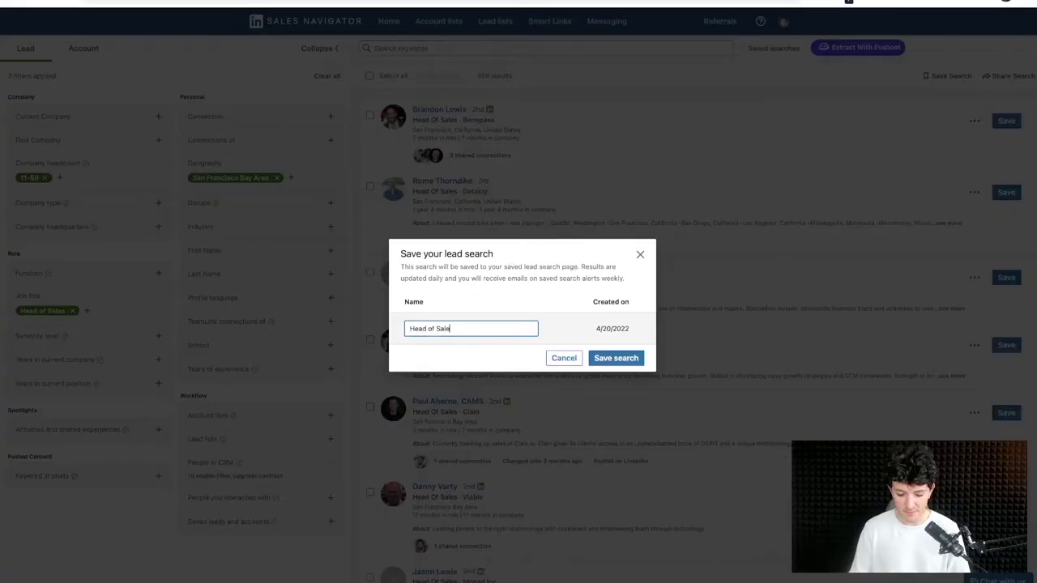
type("- Startup SF")
left_click(609, 361)
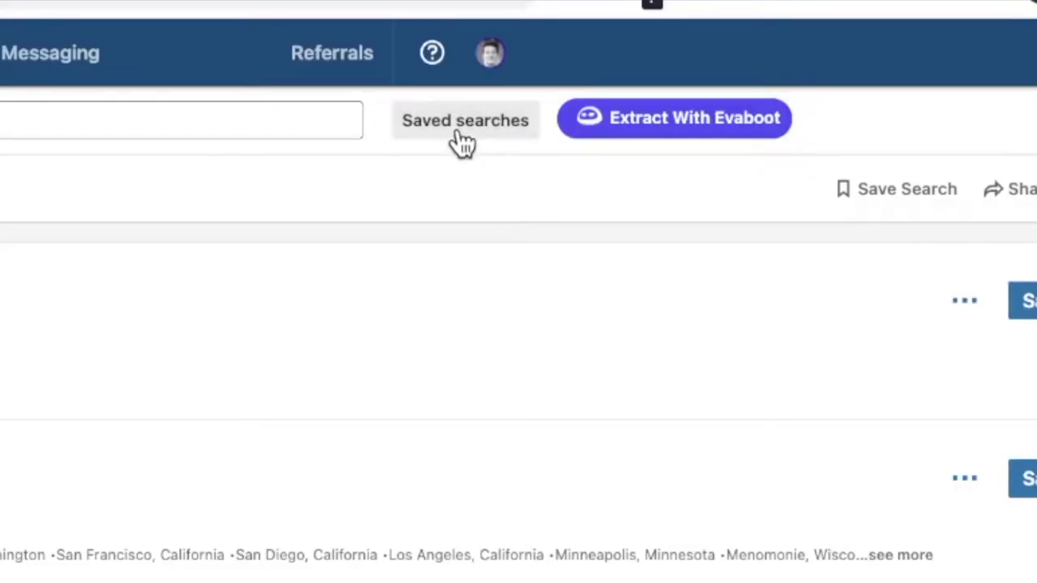
left_click(458, 133)
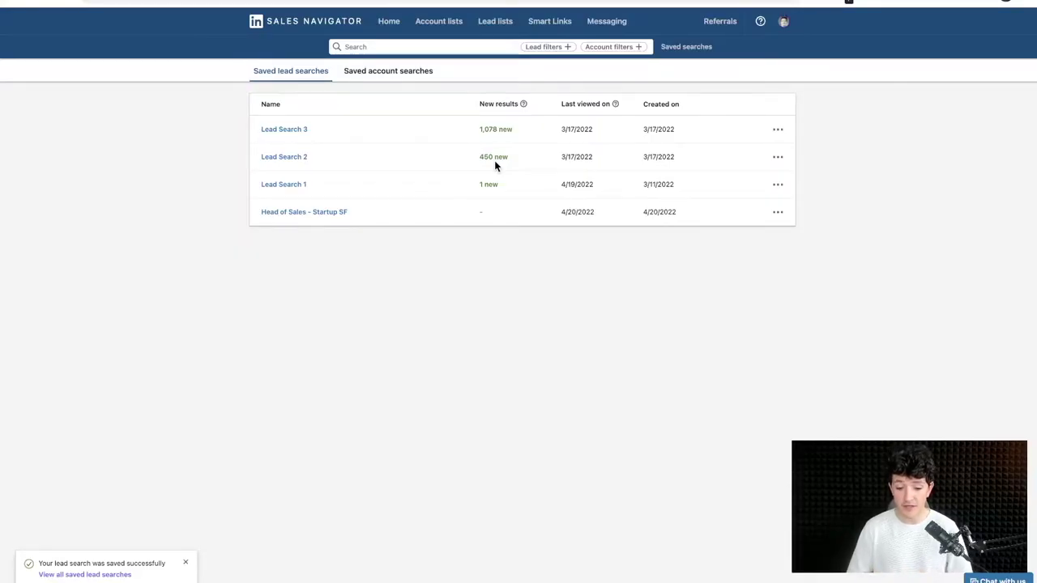
left_click(494, 158)
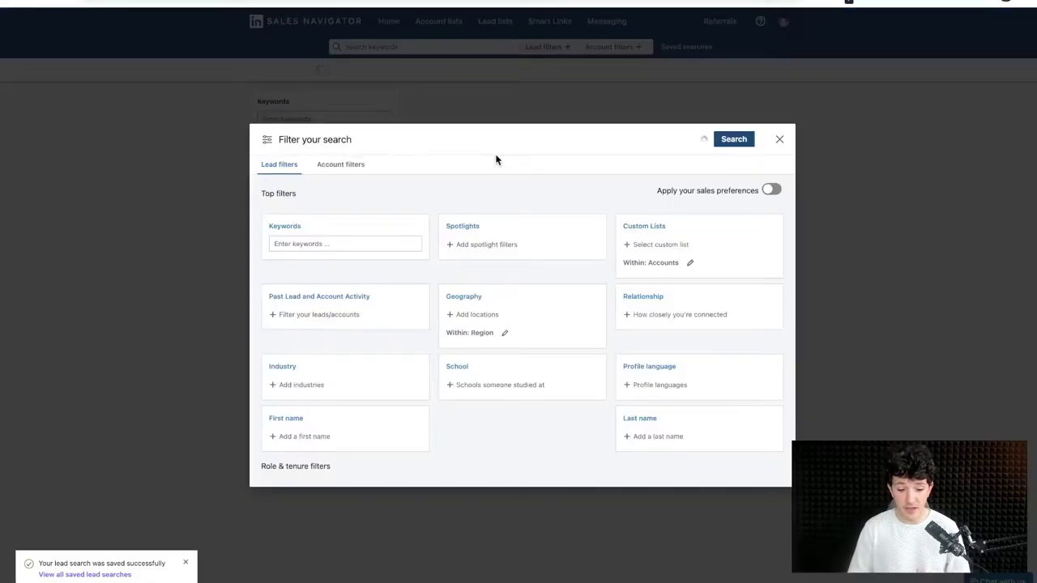
left_click(732, 139)
scroll(575, 257, "down", 2)
scroll(574, 257, "down", 6)
scroll(575, 256, "up", 10)
scroll(574, 257, "down", 2)
scroll(574, 257, "down", 8)
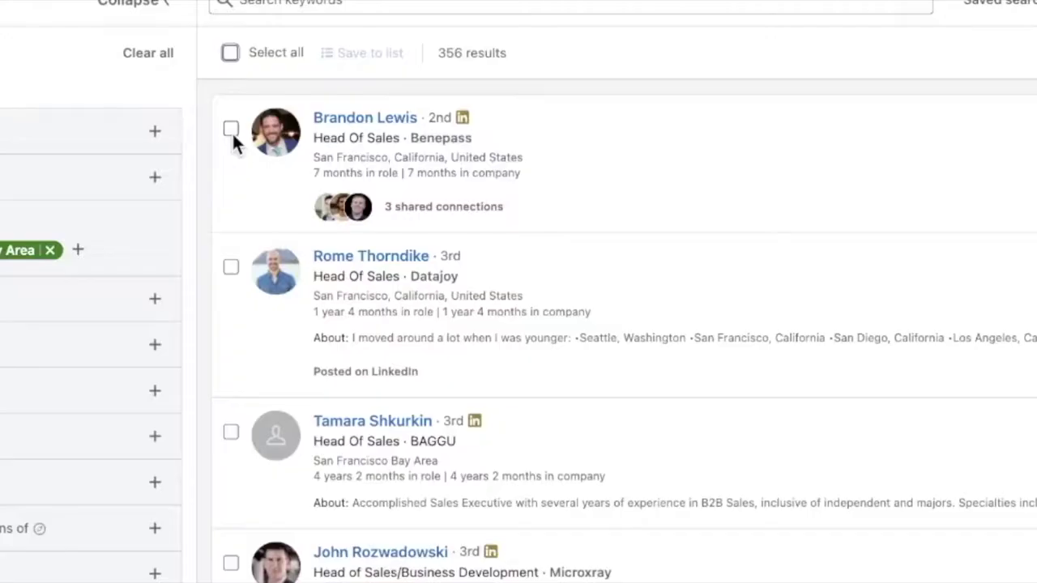
Select the first three leads, then select every lead on the results page
left_click(370, 117)
left_click(368, 185)
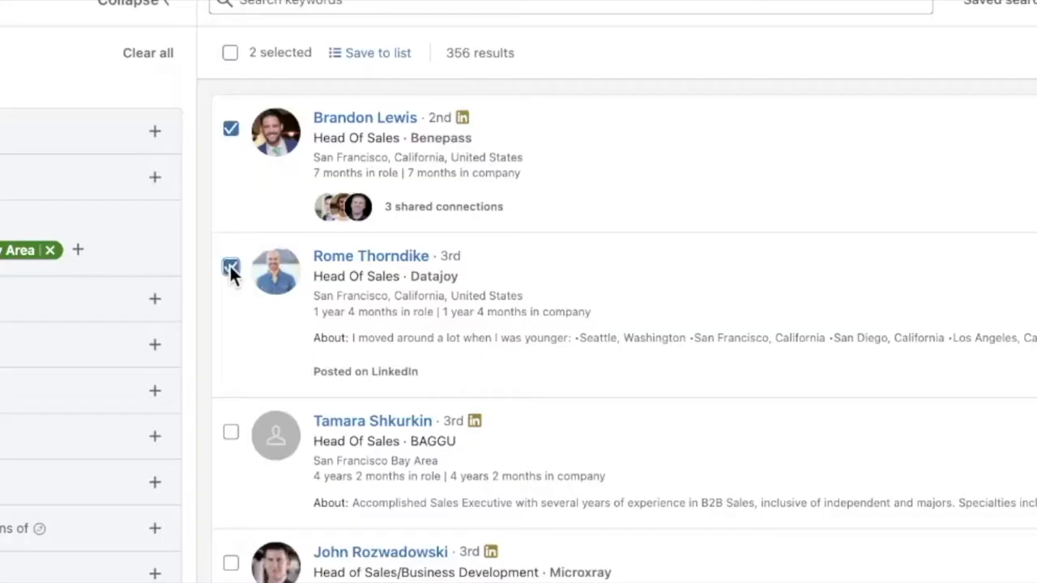
left_click(231, 432)
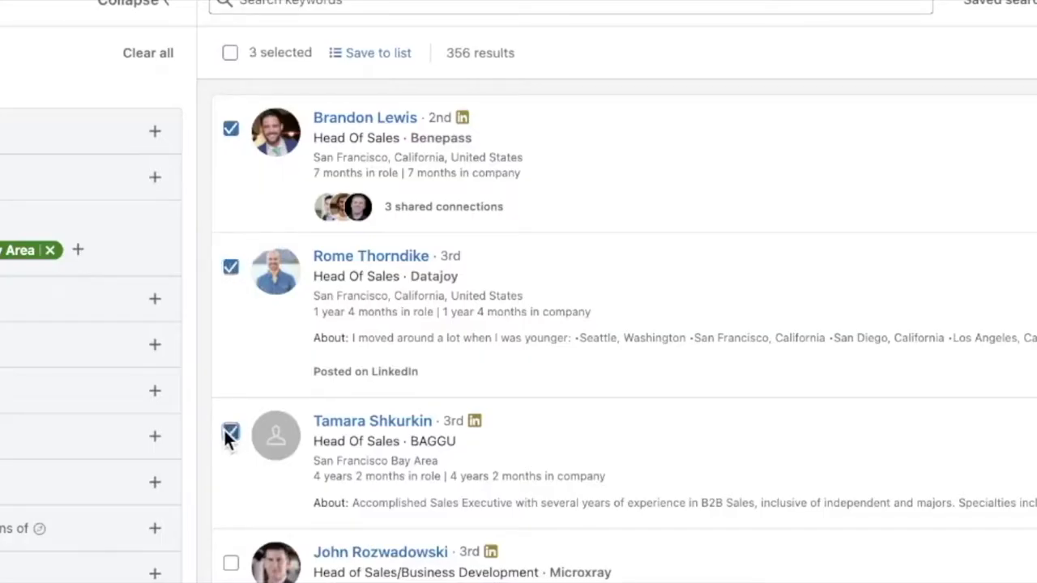
left_click(230, 54)
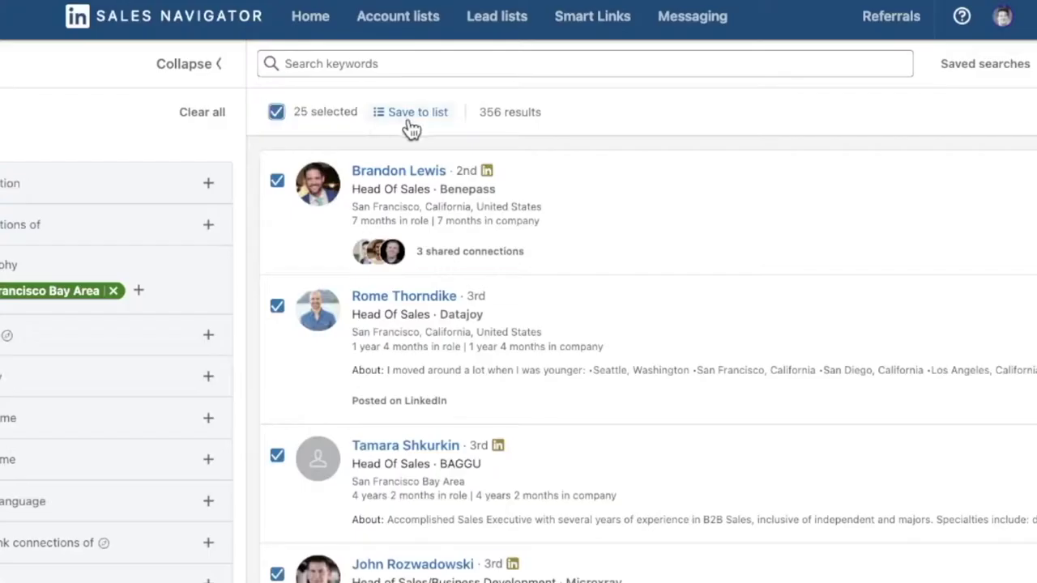
Save the 25 selected leads to a new list named 'Head of Sales - SF'
left_click(412, 115)
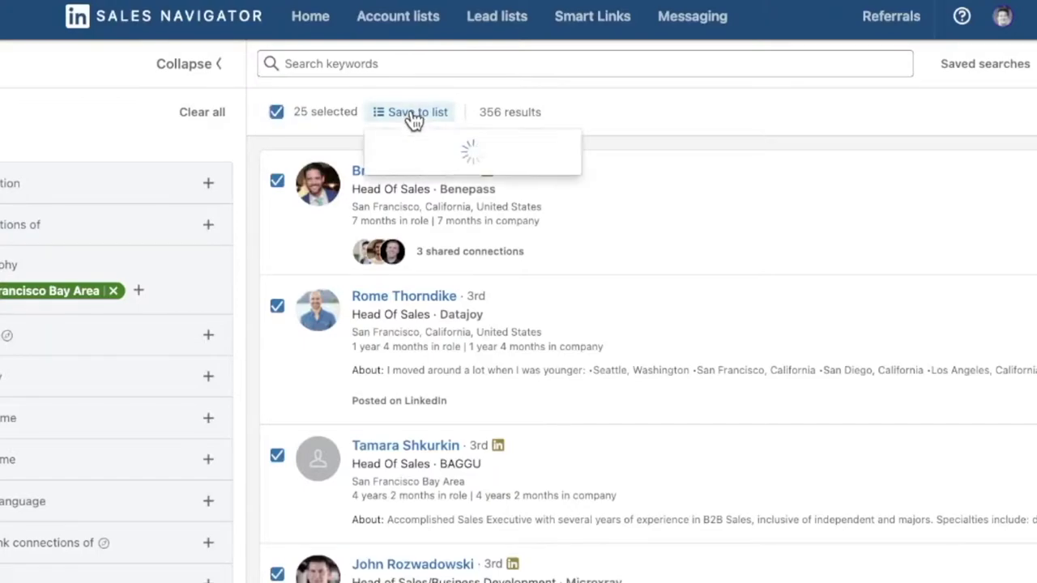
left_click(566, 151)
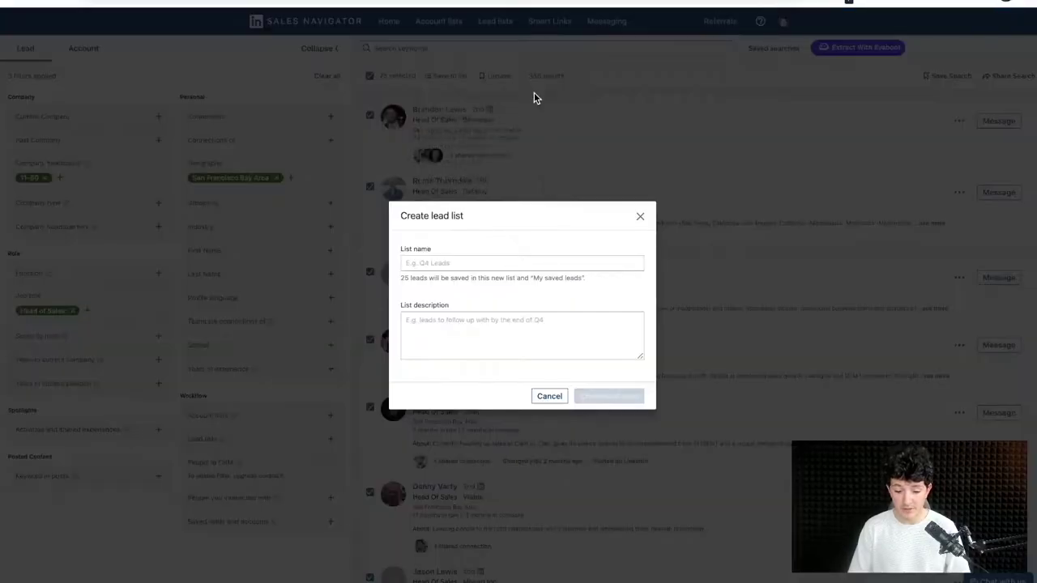
left_click(430, 263)
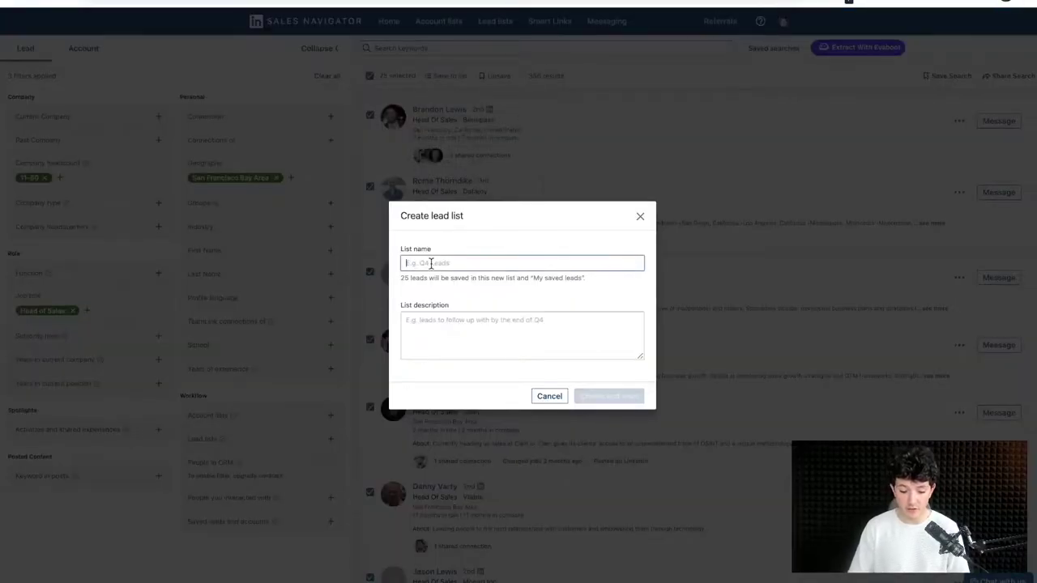
type("Head of ")
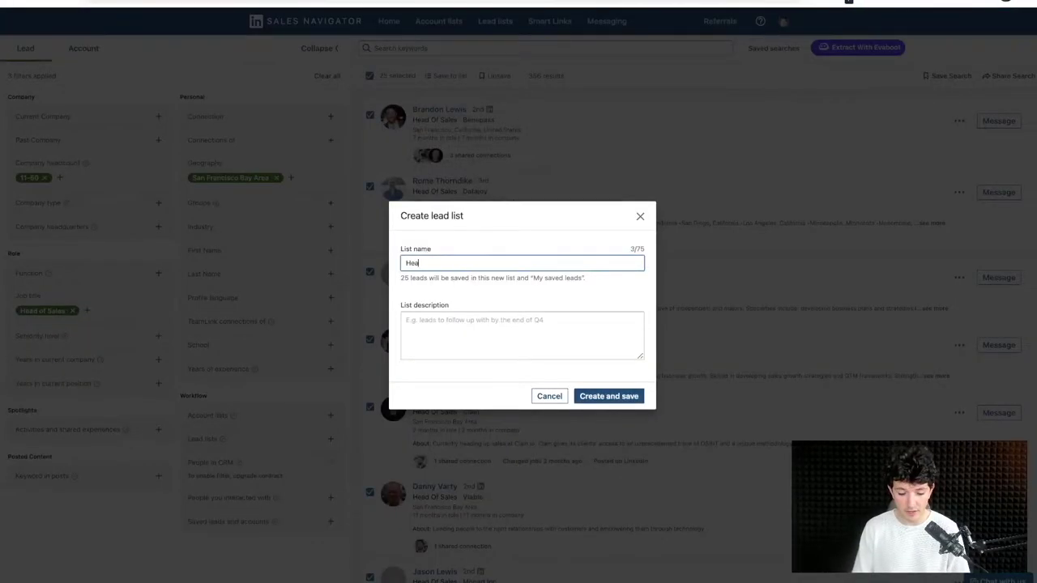
type("Sales - SF")
left_click(617, 397)
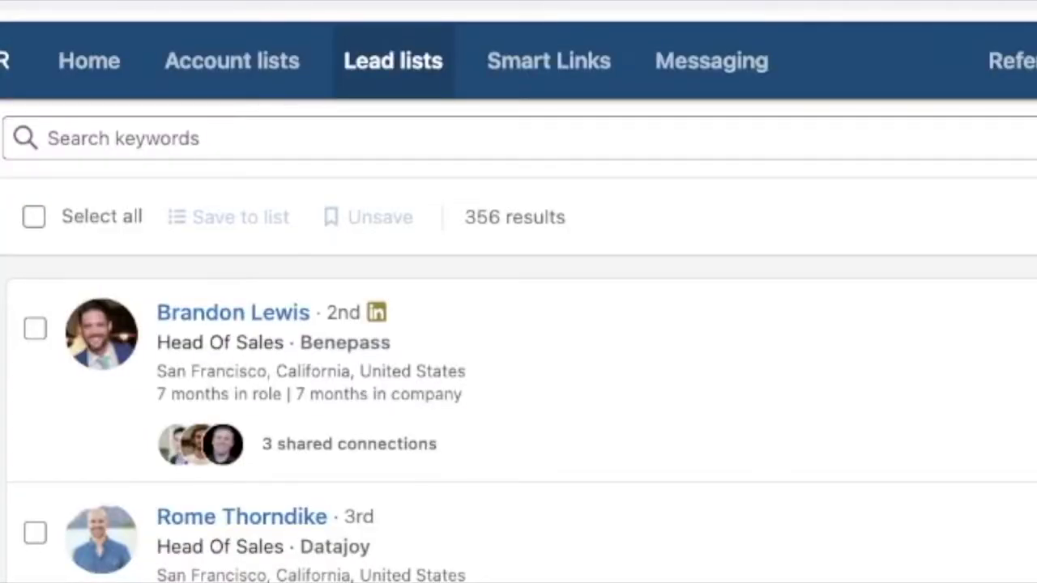
Open the 'Head of Sales - SF' list and review its Changed jobs, Posted and Share experiences views
left_click(384, 84)
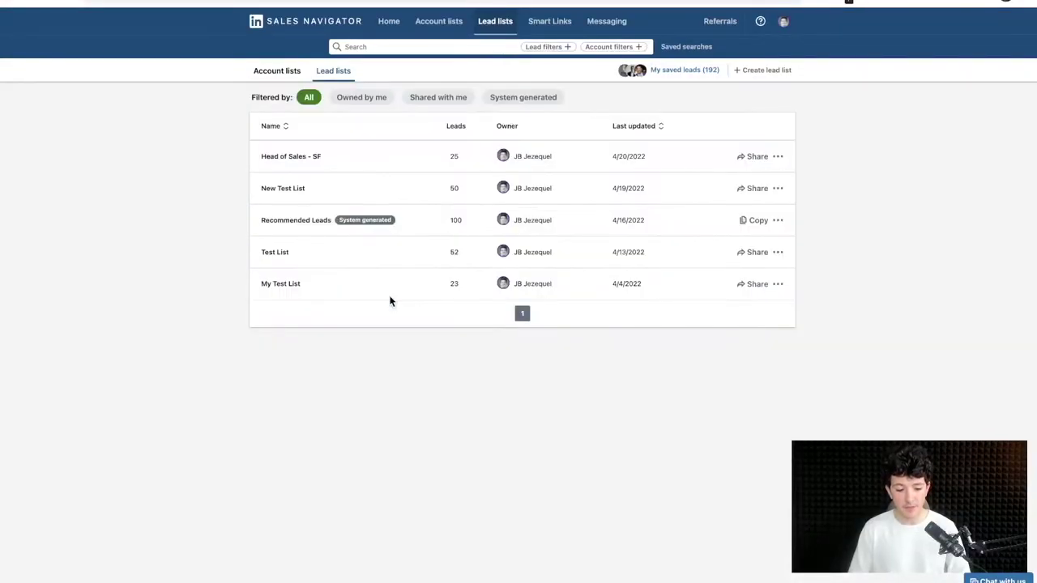
left_click(311, 158)
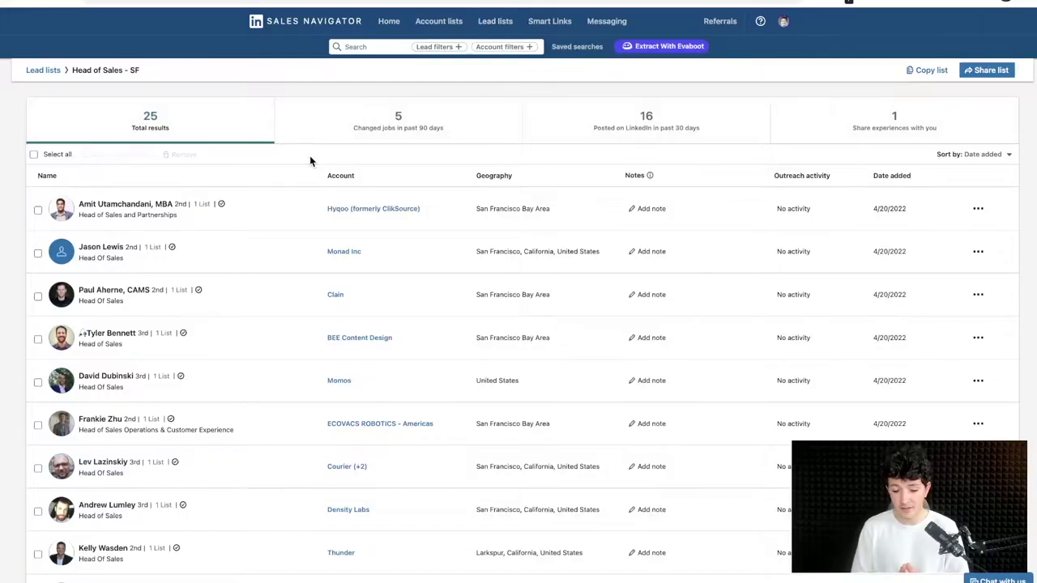
left_click(409, 132)
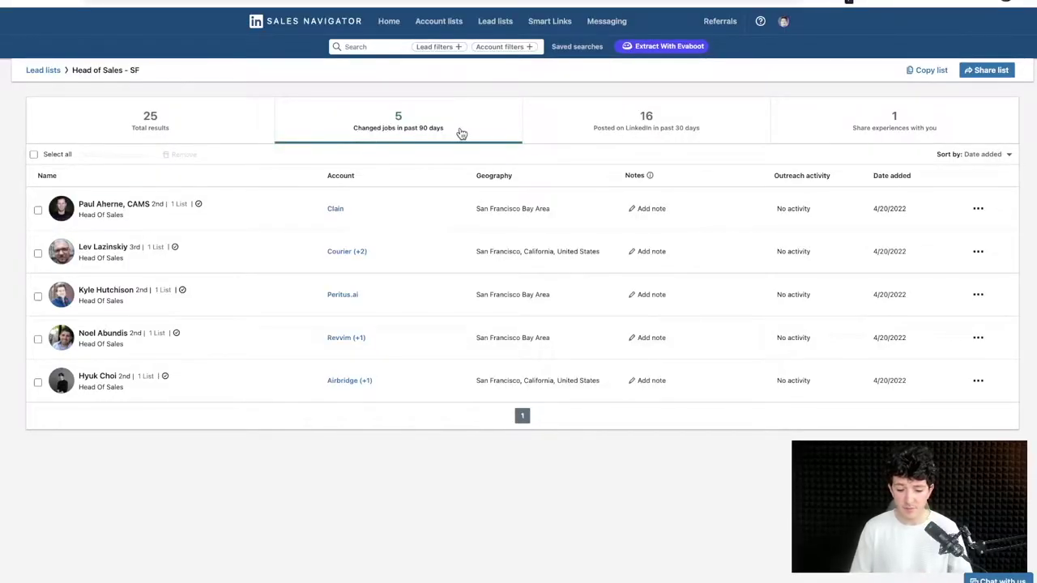
left_click(622, 129)
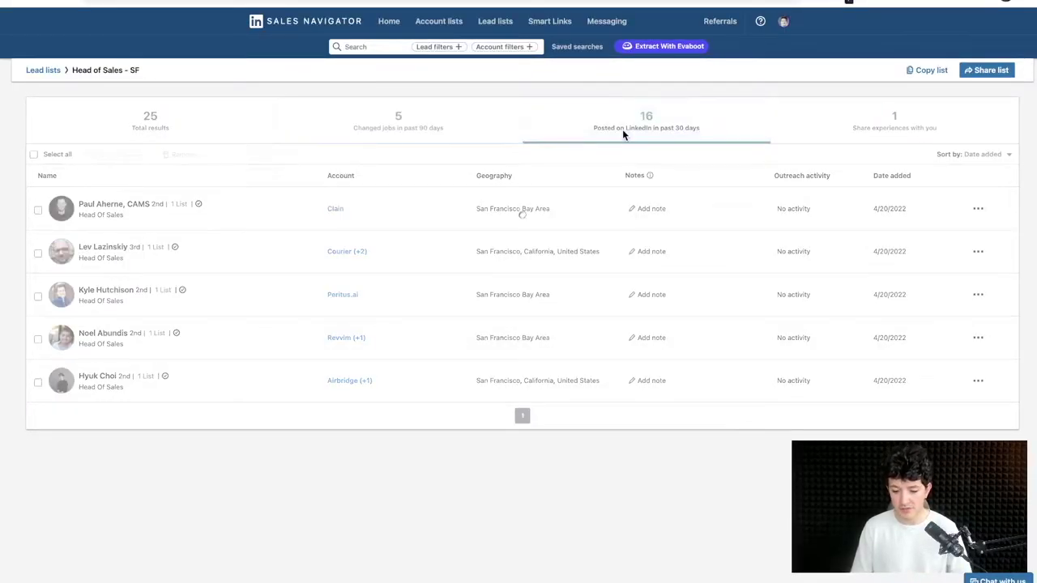
left_click(863, 130)
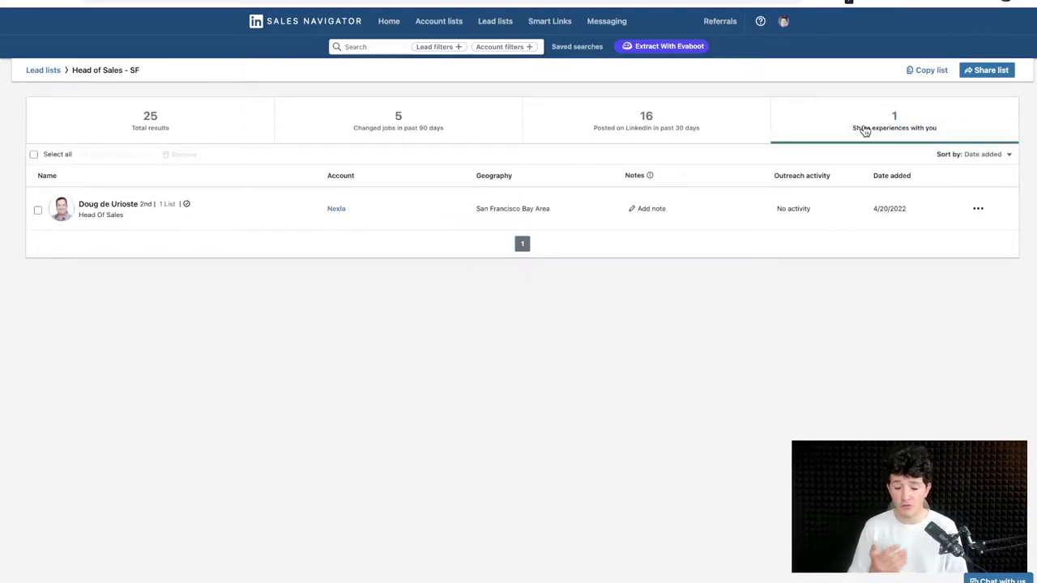
left_click(116, 132)
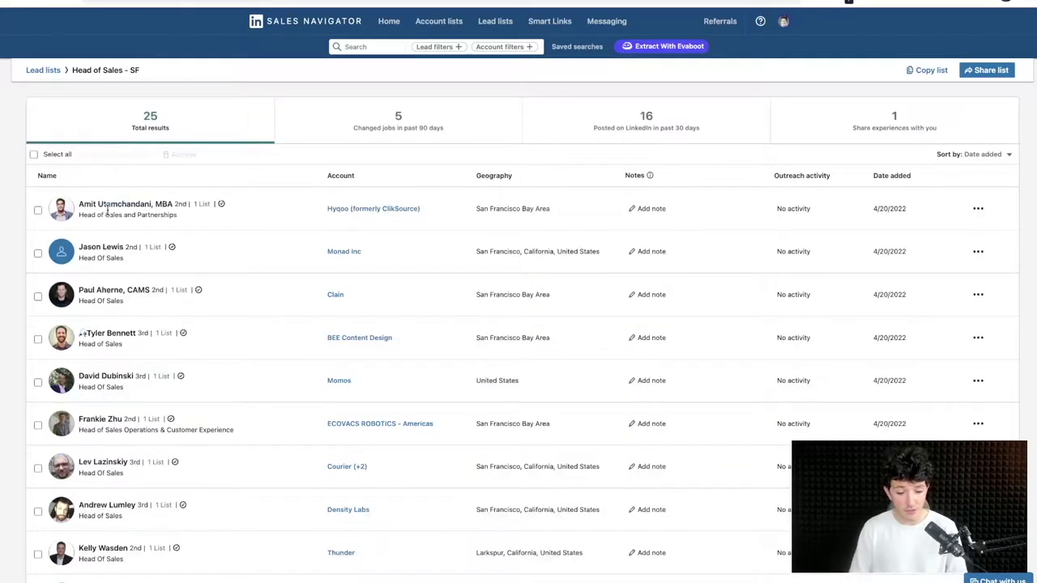
left_click(648, 209)
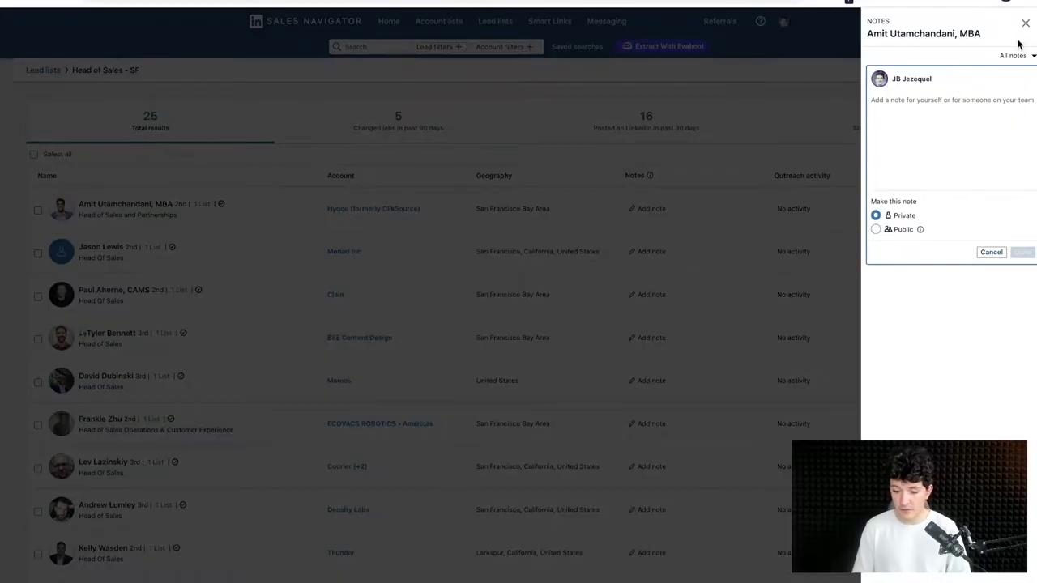
left_click(1025, 22)
left_click(980, 209)
left_click(942, 250)
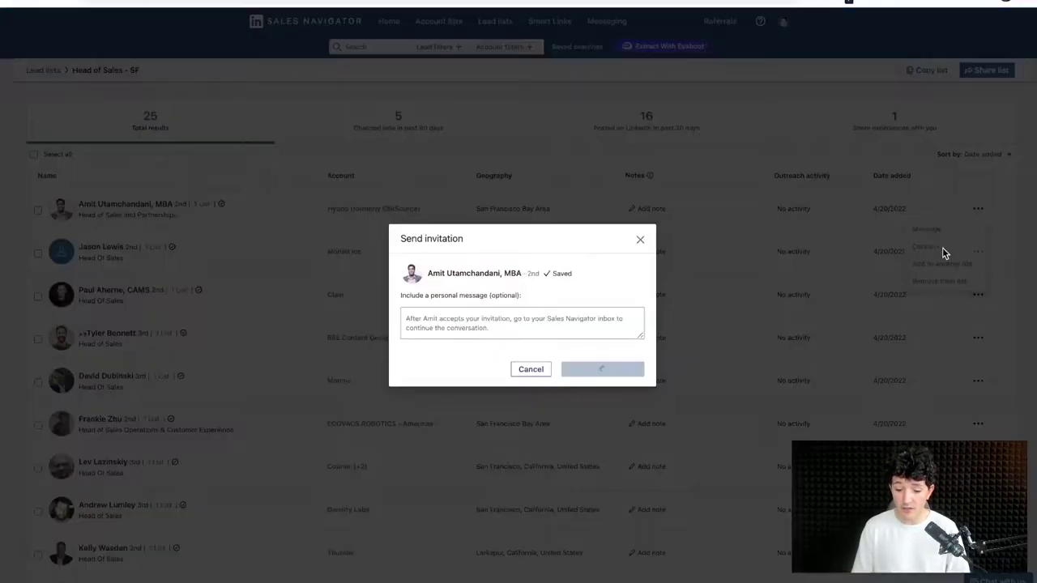
left_click(640, 240)
left_click(984, 212)
left_click(954, 234)
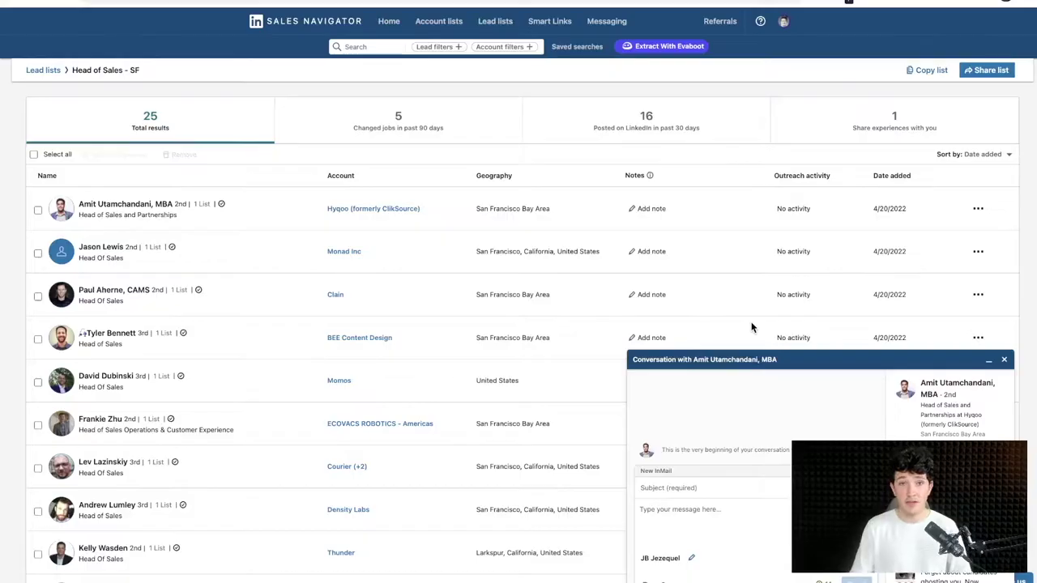
left_click(1003, 360)
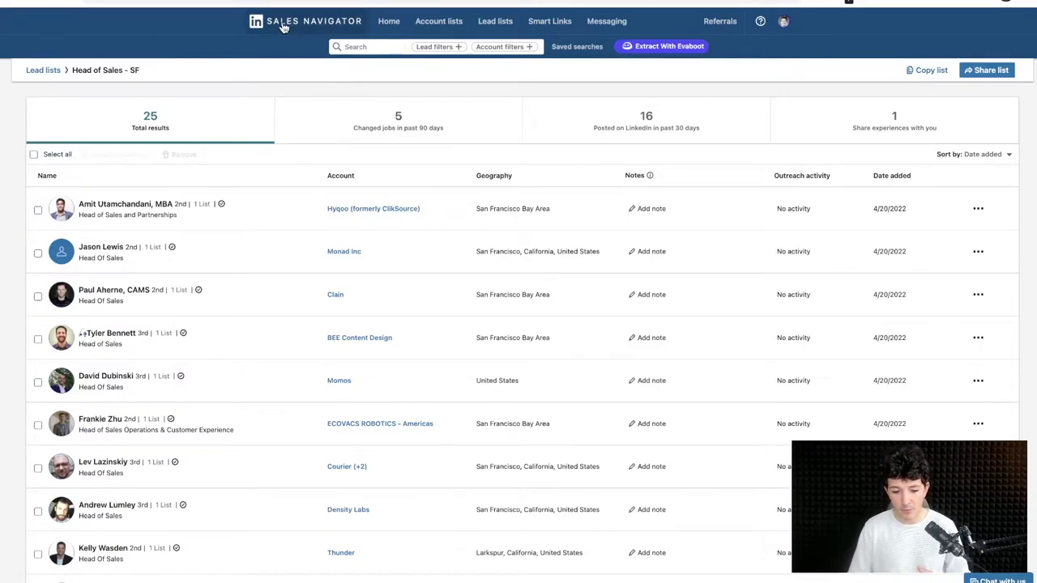
Filter the home alerts feed to lead alerts and view the Cultivar Agency CEO's shared post
left_click(284, 24)
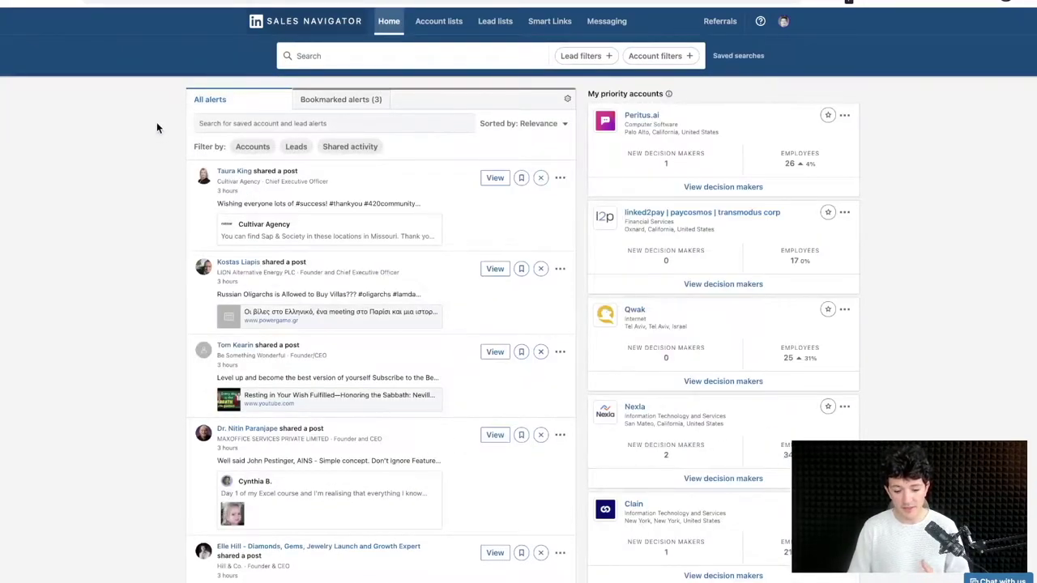
left_click(296, 149)
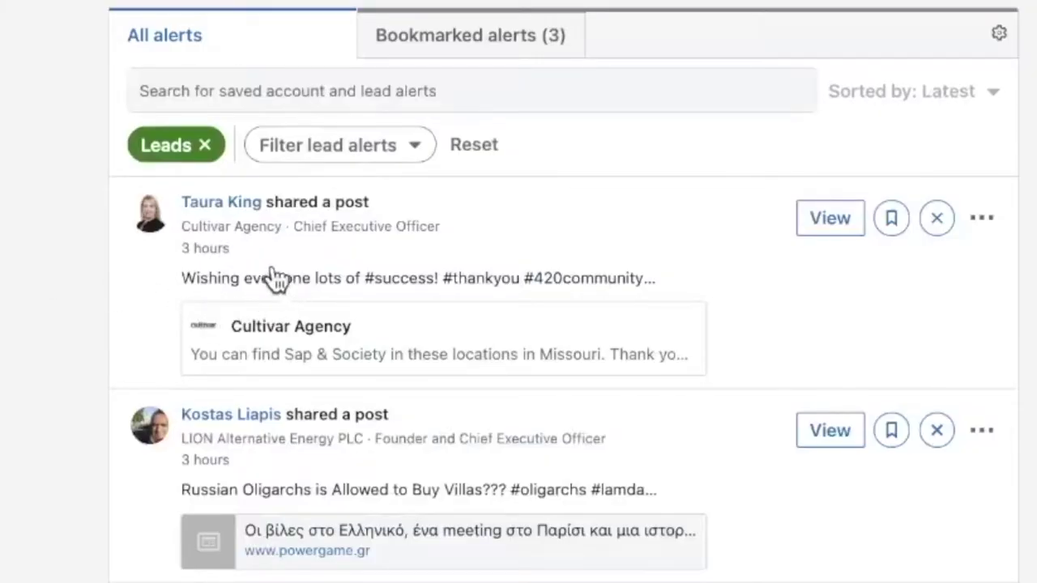
scroll(259, 379, "down", 1)
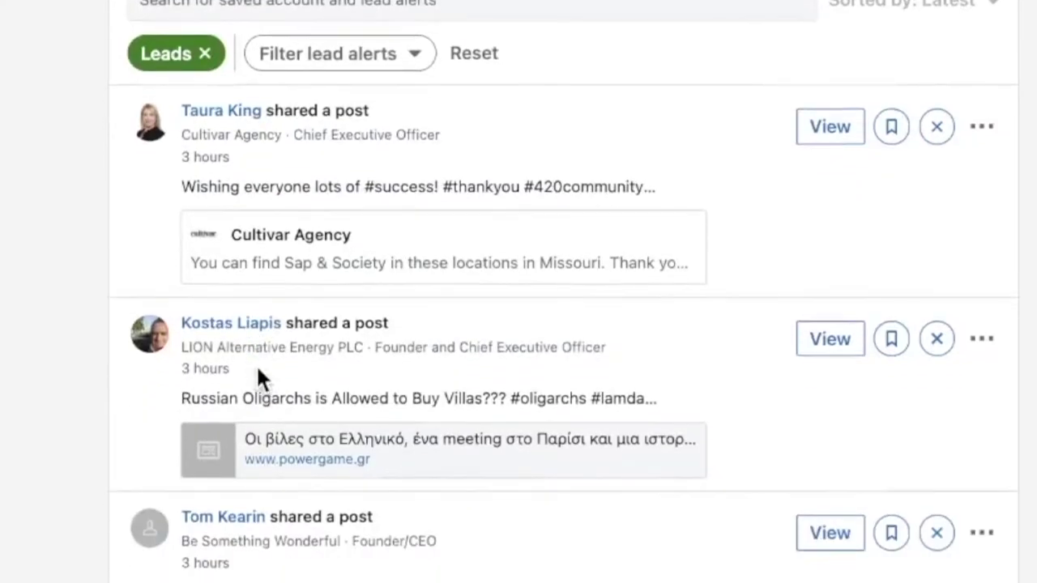
scroll(248, 376, "up", 1)
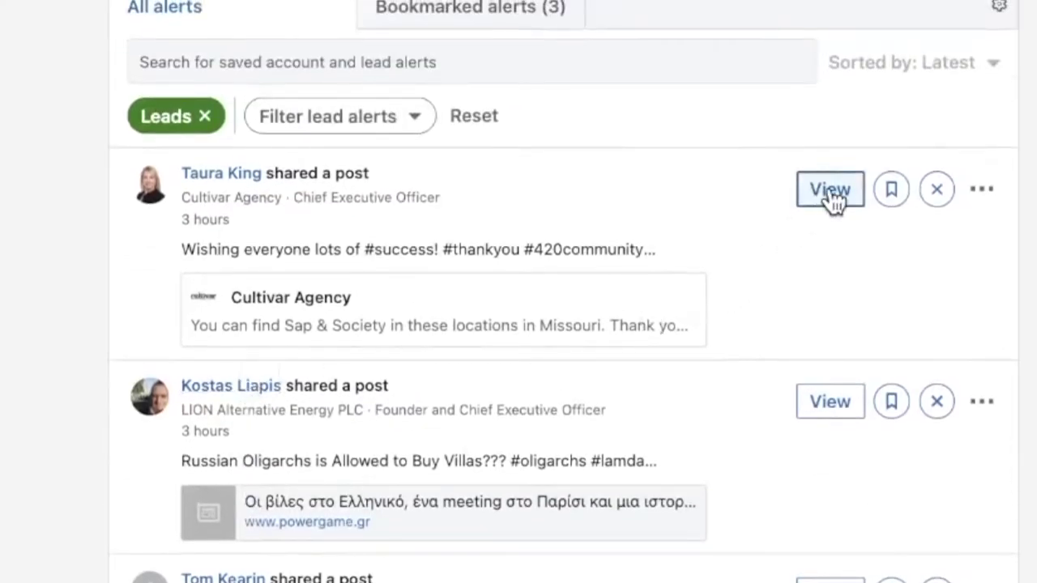
left_click(828, 191)
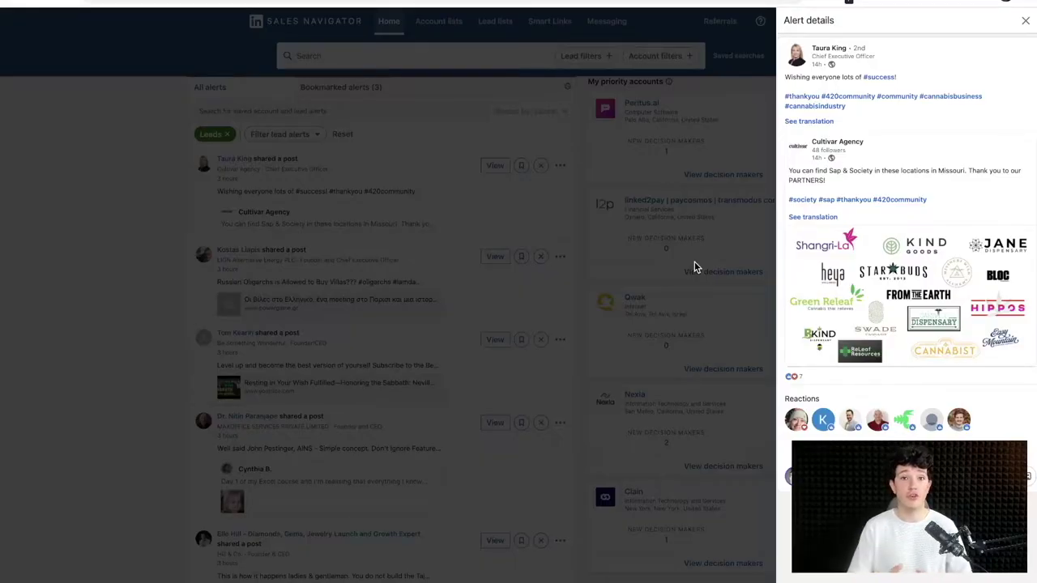
Close the Alert details panel for the CEO's shared post
left_click(129, 439)
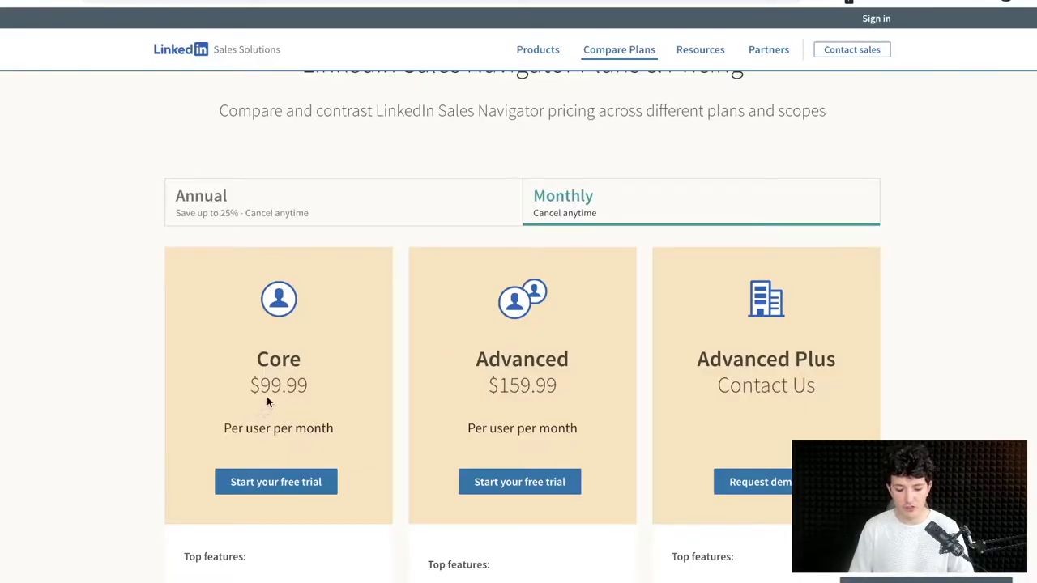
Switch plan pricing to annual billing, showing Core at $79.99 and Advanced at $125
left_click(330, 216)
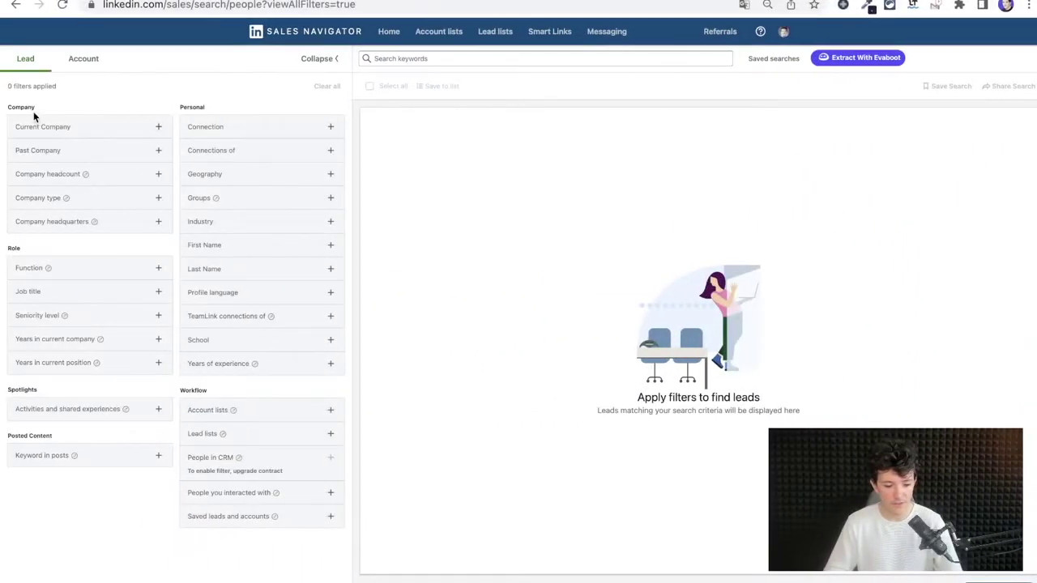
Add Apple as the Current Company filter on the lead search
left_click_drag(6, 107, 65, 113)
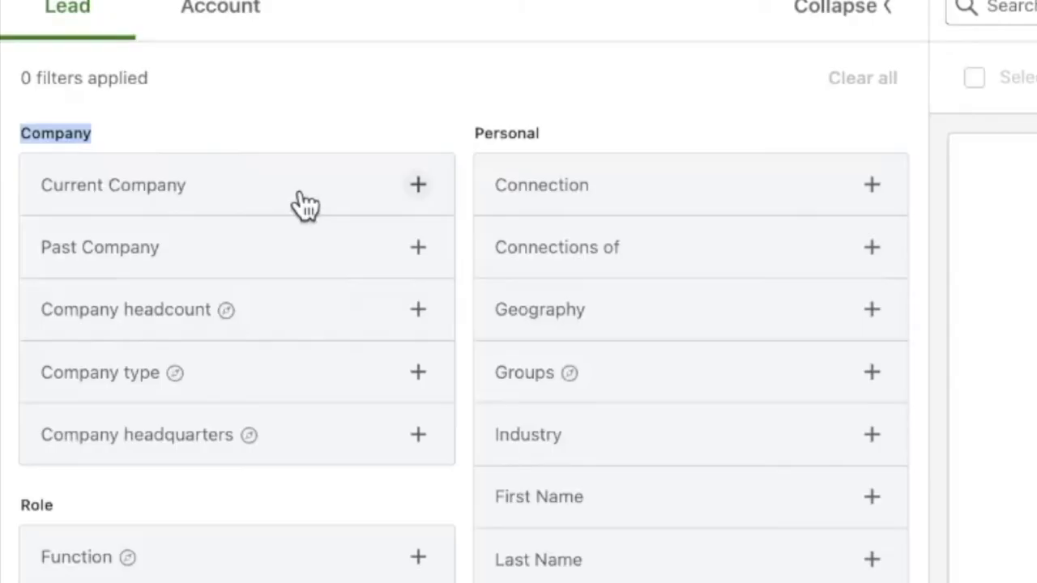
left_click(304, 203)
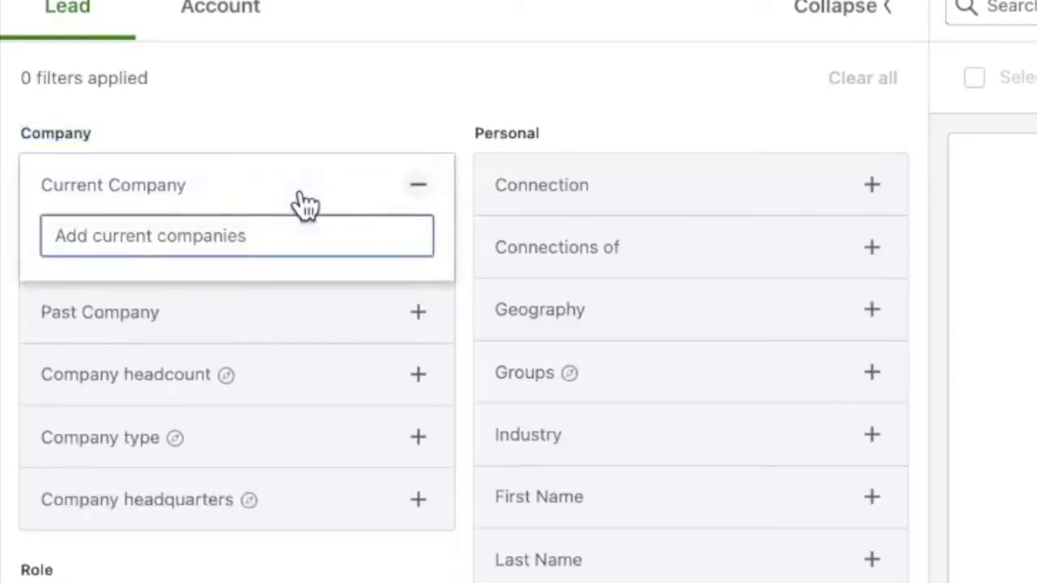
type("Apple")
left_click(151, 293)
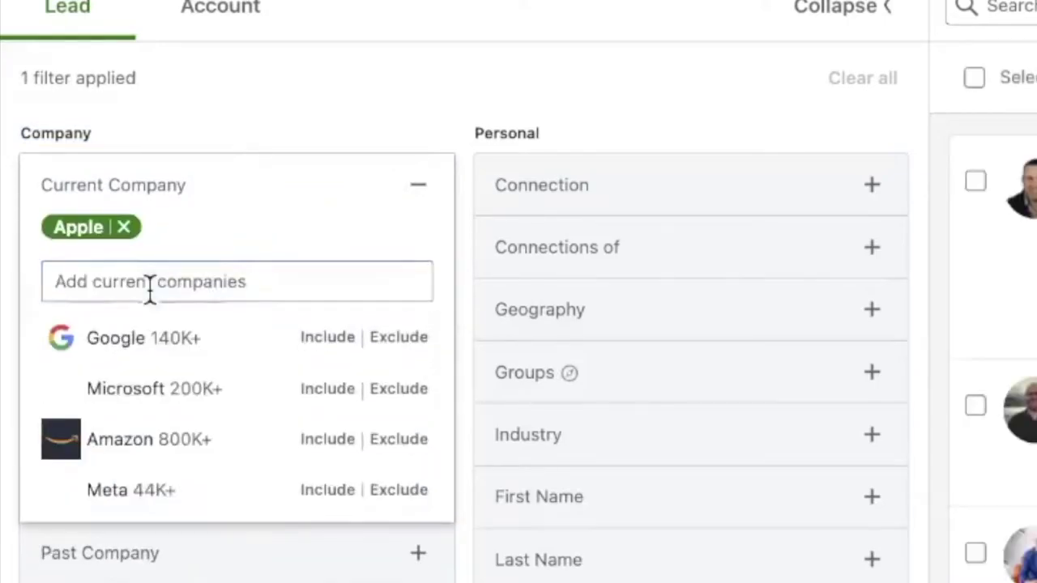
left_click(300, 108)
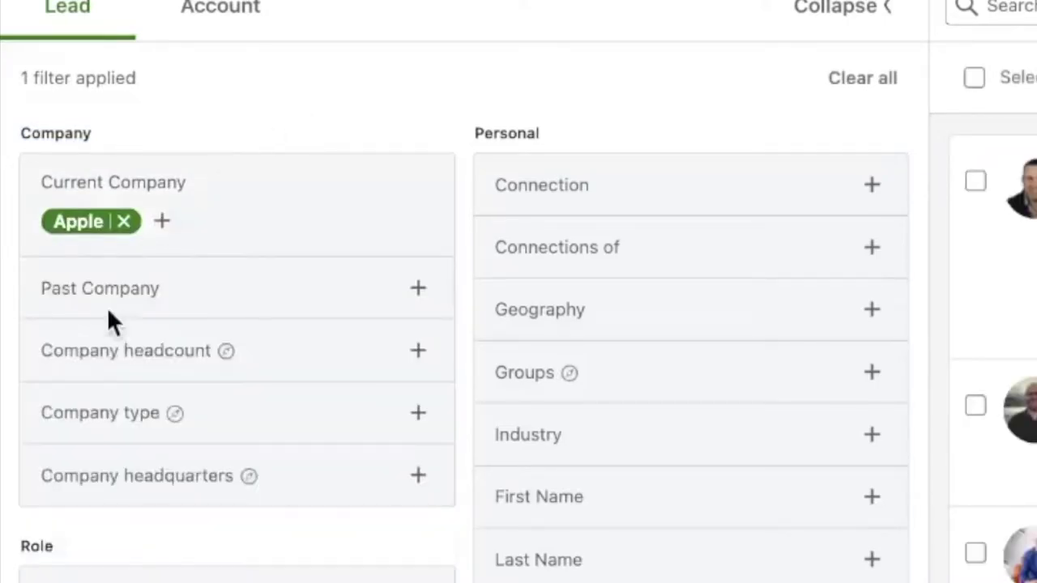
Add Microsoft as a Past Company filter, narrowing the Apple leads to 2.5K+
left_click(178, 303)
type("Micro")
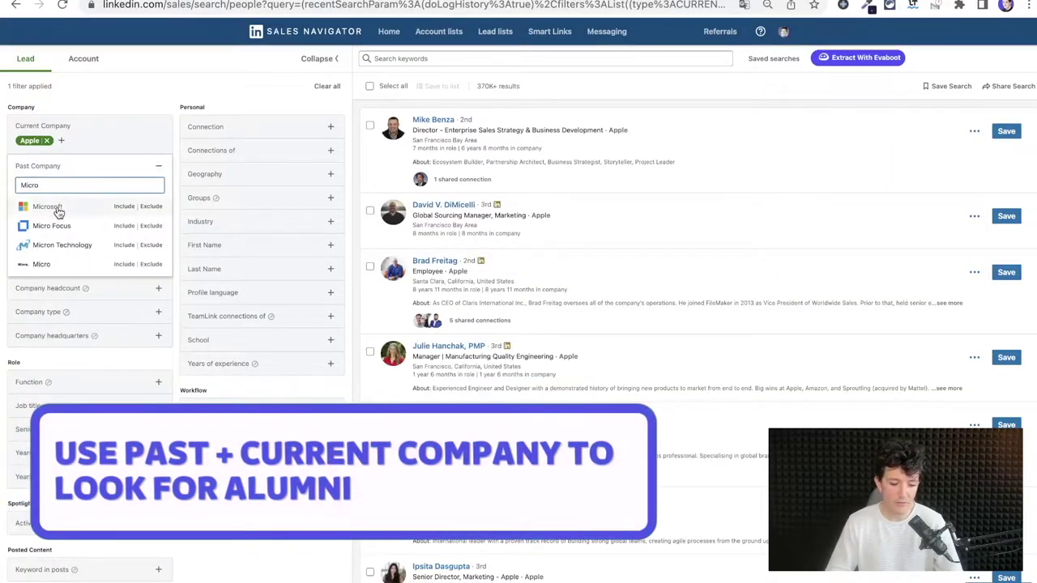
left_click(46, 207)
left_click(123, 100)
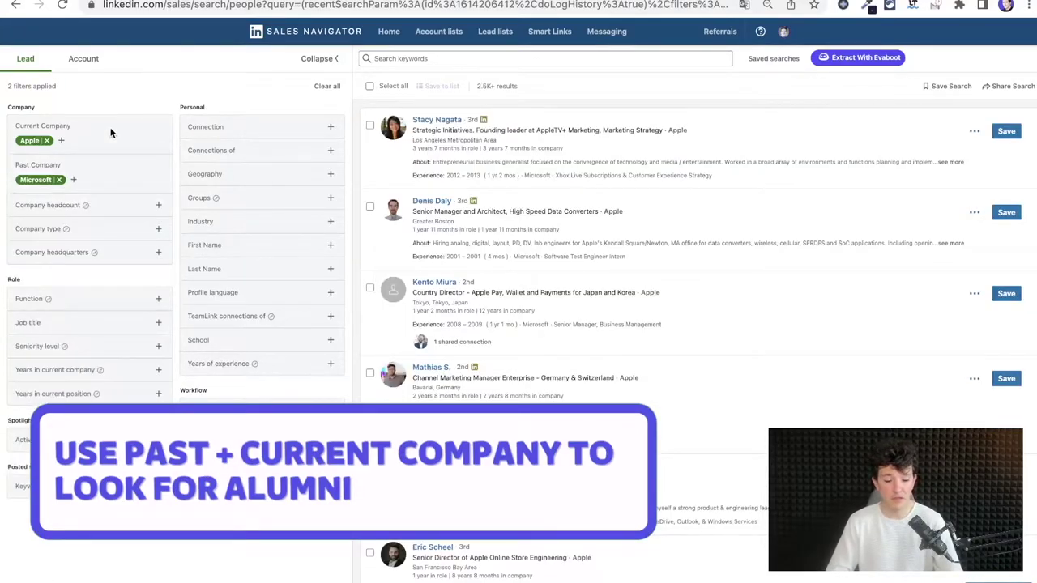
left_click_drag(19, 165, 82, 170)
left_click_drag(15, 126, 80, 122)
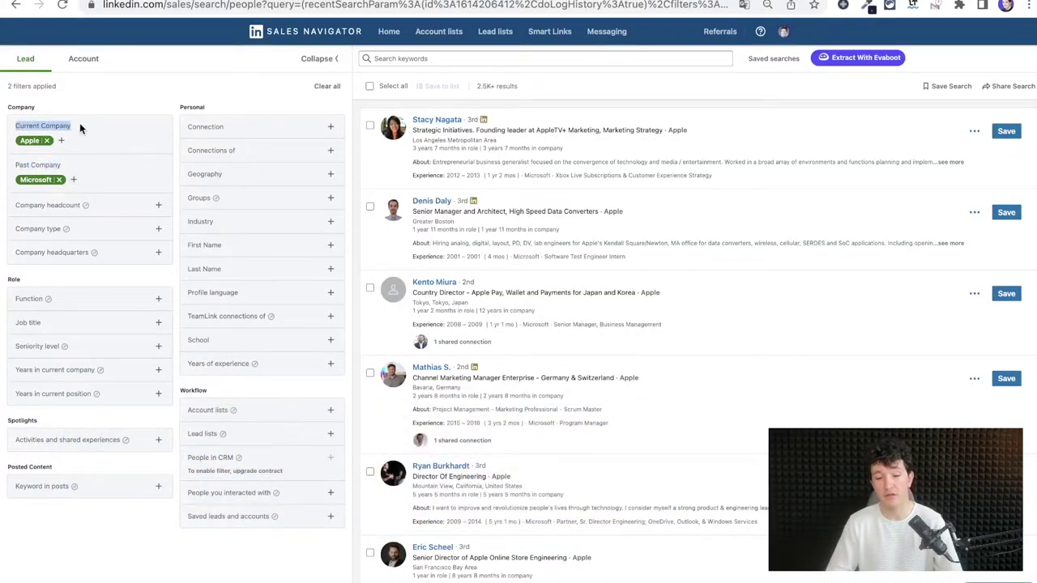
left_click(206, 89)
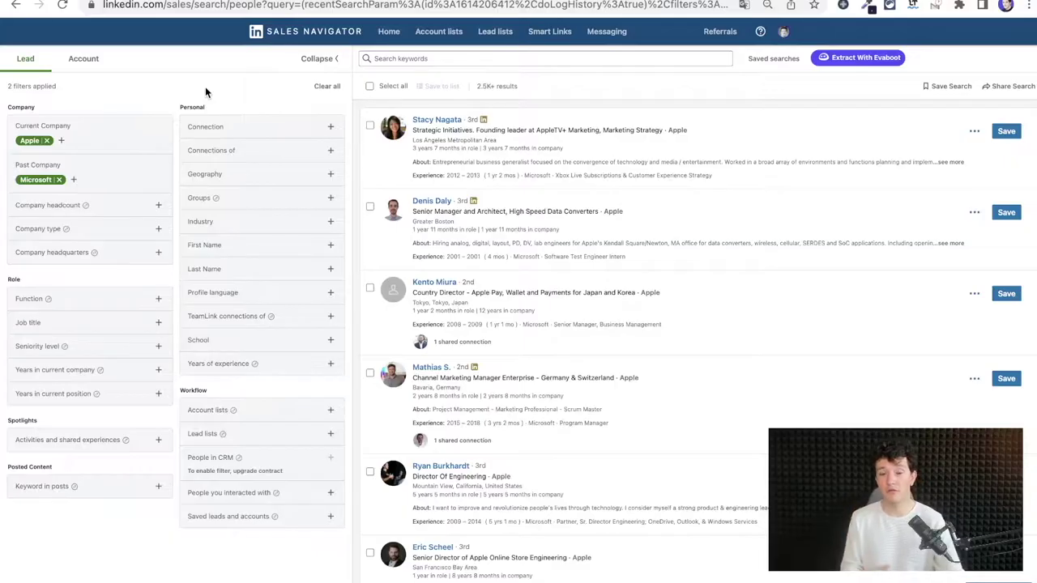
Remove the Apple and Microsoft filters and limit company headcount to 11-50, 51-200 and 501-1000
left_click(59, 179)
left_click(46, 140)
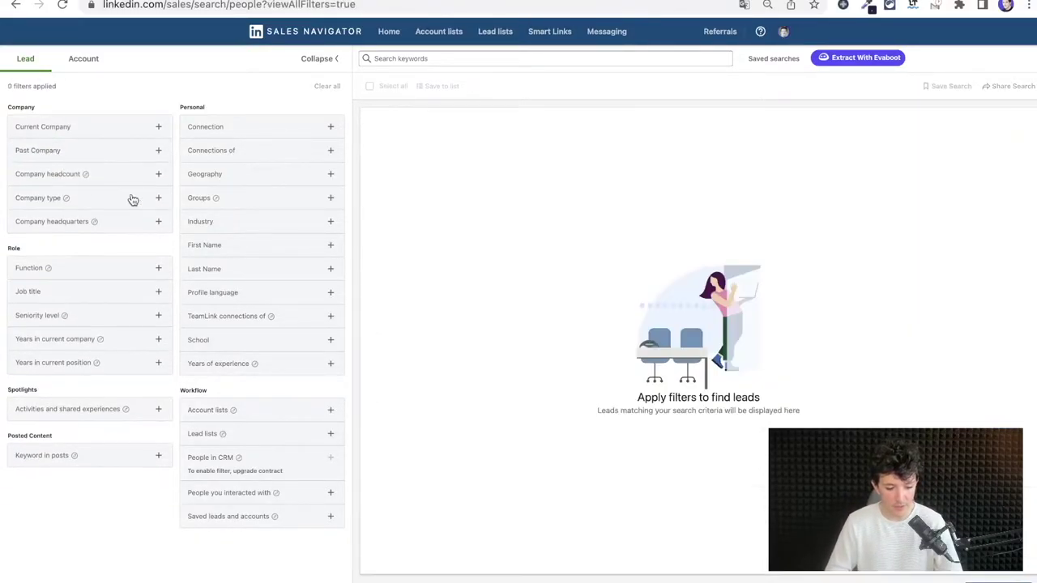
left_click(126, 175)
scroll(93, 207, "down", 2)
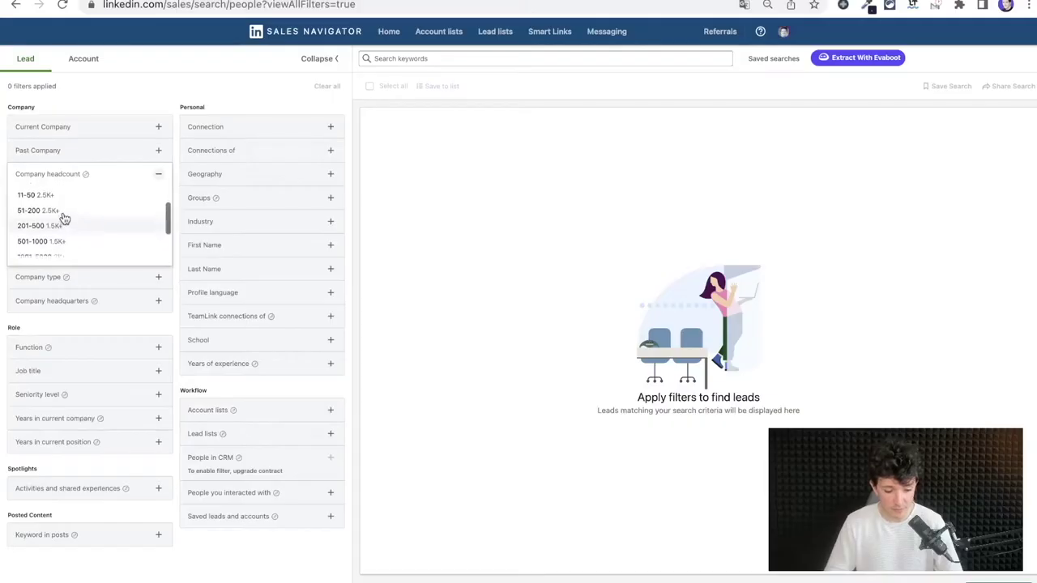
scroll(110, 297, "up", 1)
left_click(34, 213)
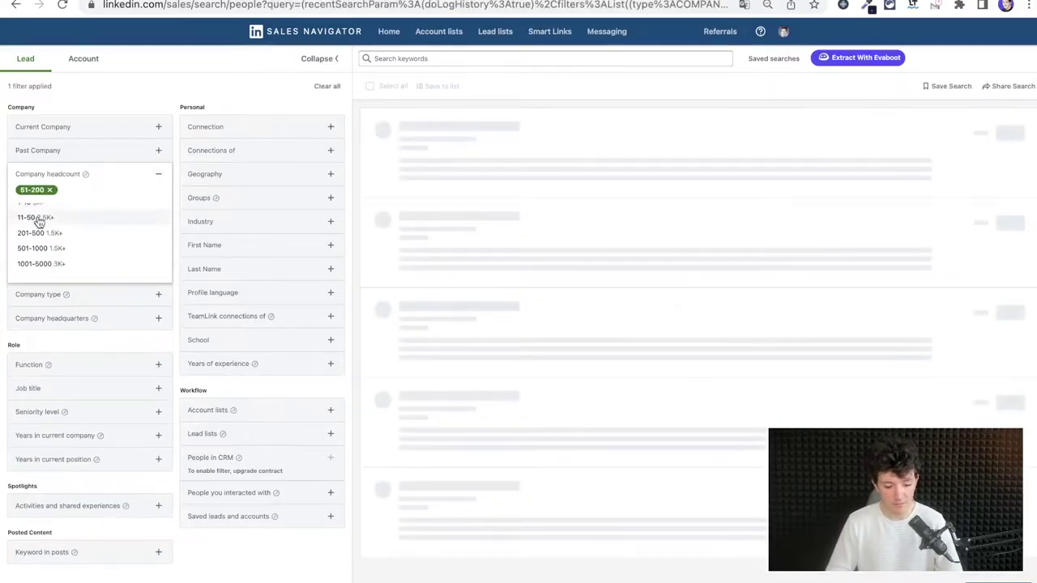
scroll(39, 241, "up", 1)
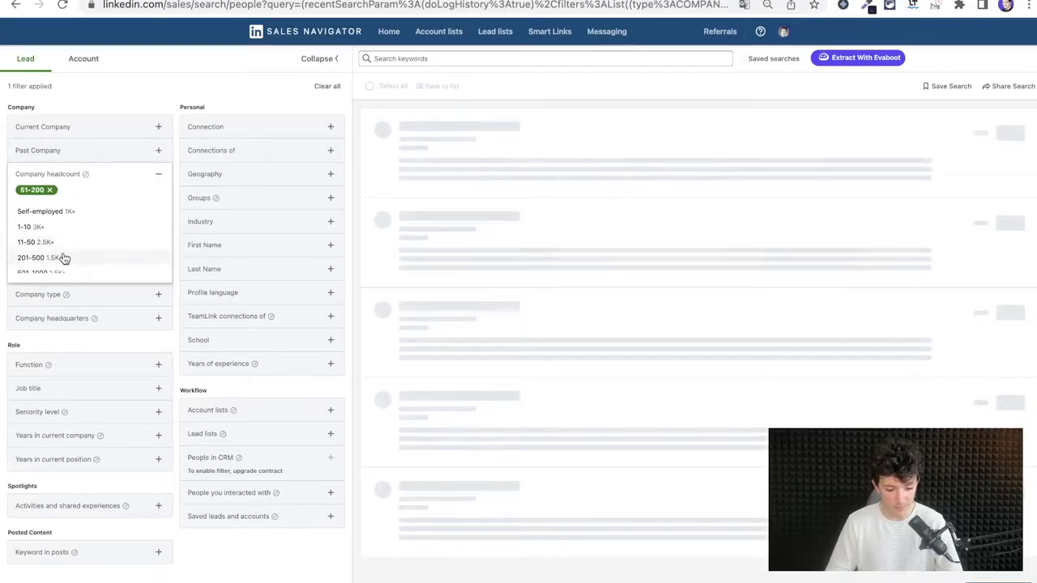
left_click(56, 243)
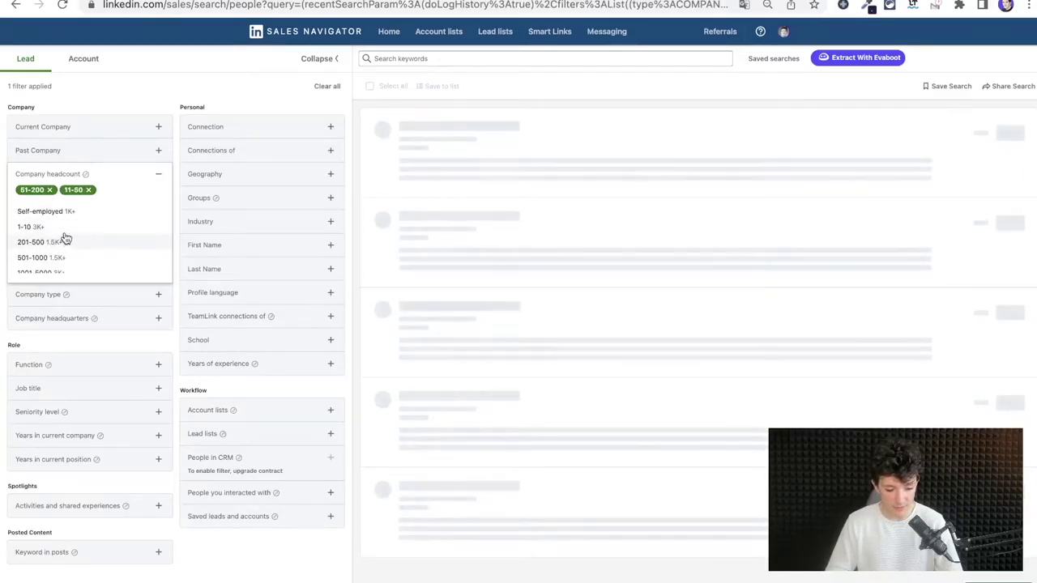
scroll(72, 251, "down", 1)
left_click(73, 252)
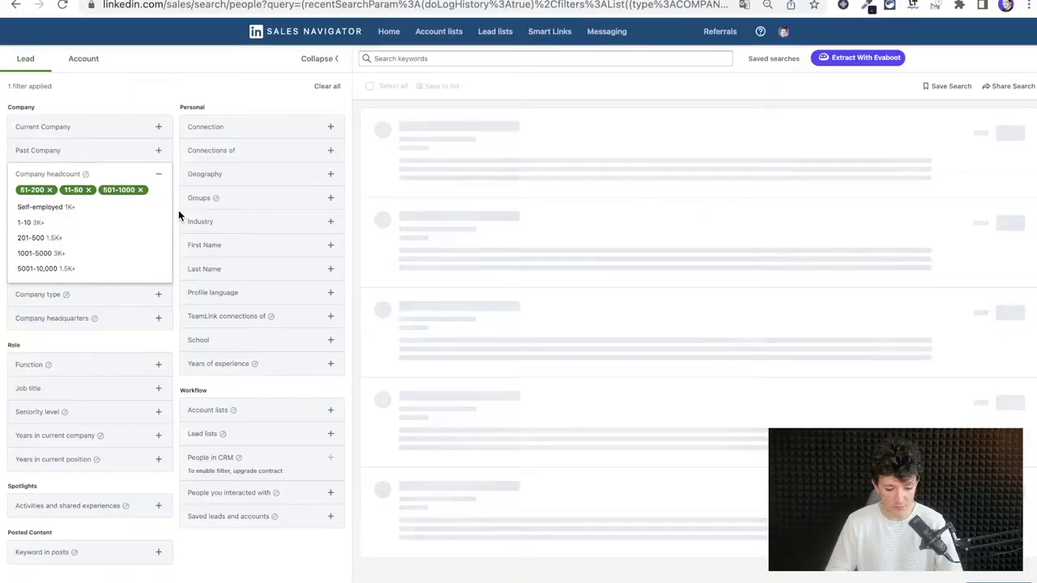
left_click(178, 210)
Restrict the company type to Privately Held
left_click(140, 219)
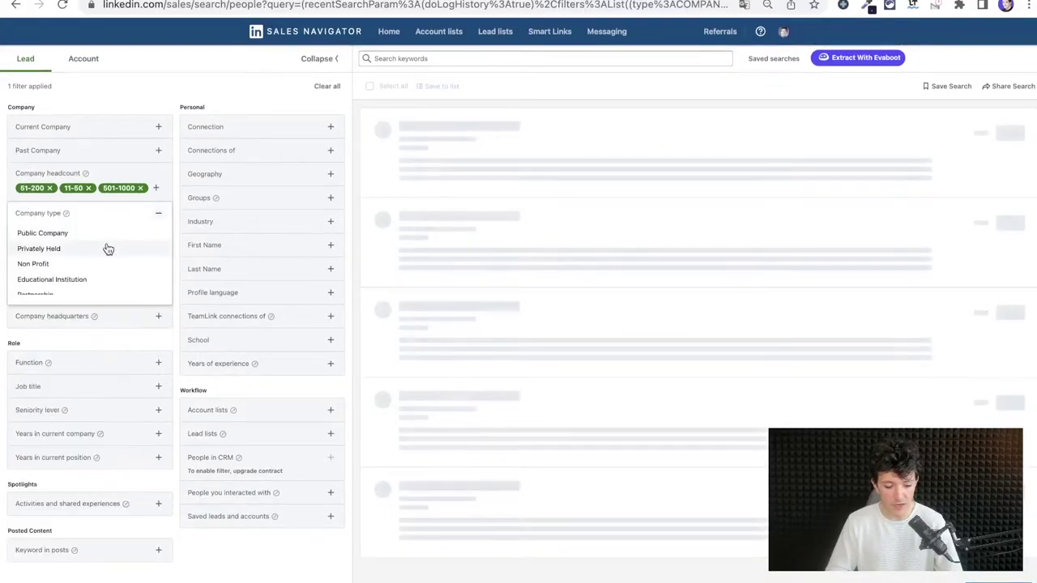
scroll(93, 269, "down", 2)
scroll(92, 269, "up", 2)
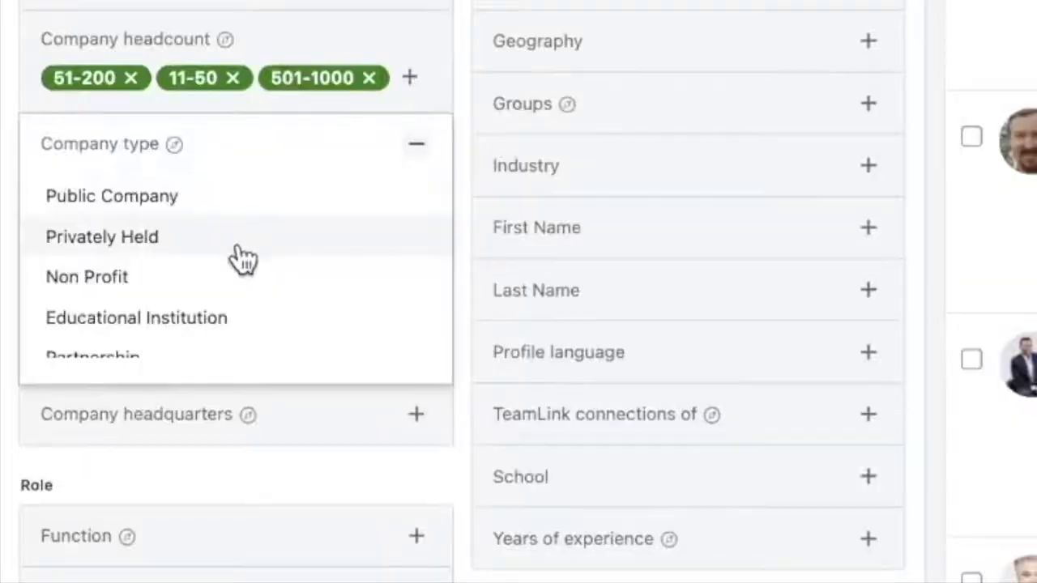
scroll(93, 260, "down", 1)
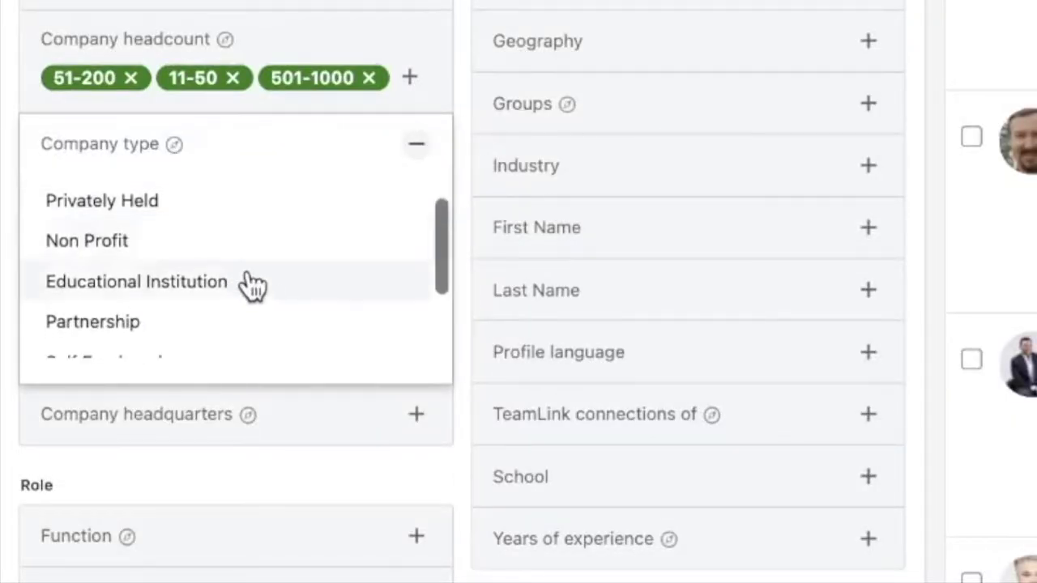
scroll(259, 291, "down", 2)
scroll(268, 291, "up", 3)
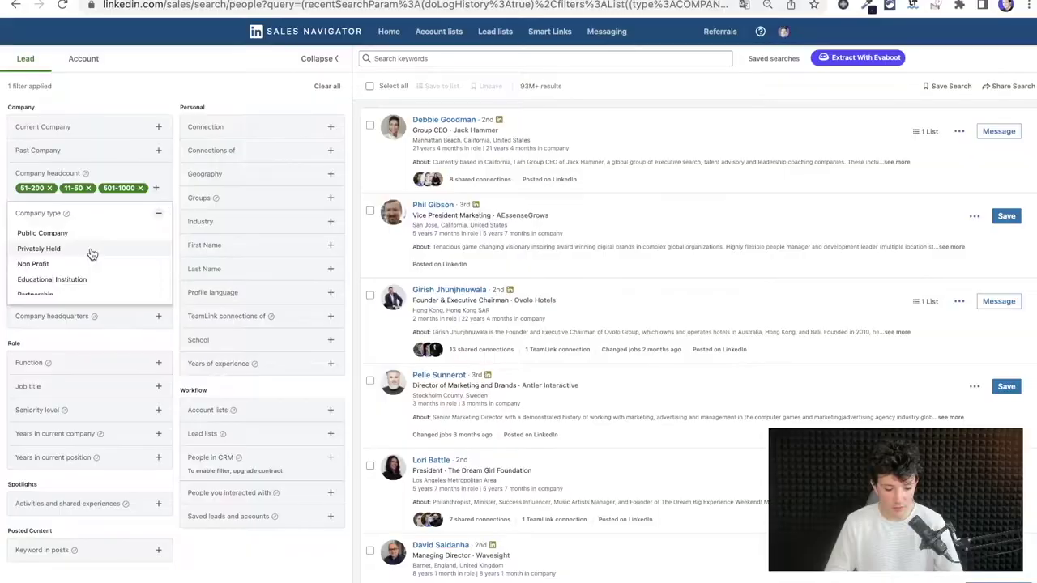
left_click(94, 248)
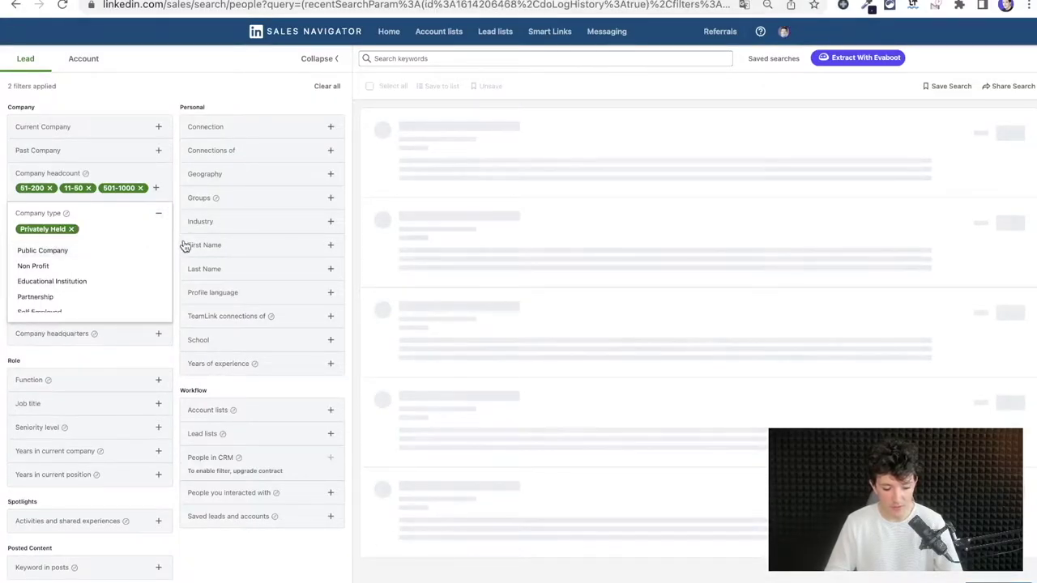
left_click(175, 243)
Include only companies headquartered in the United States
left_click(125, 253)
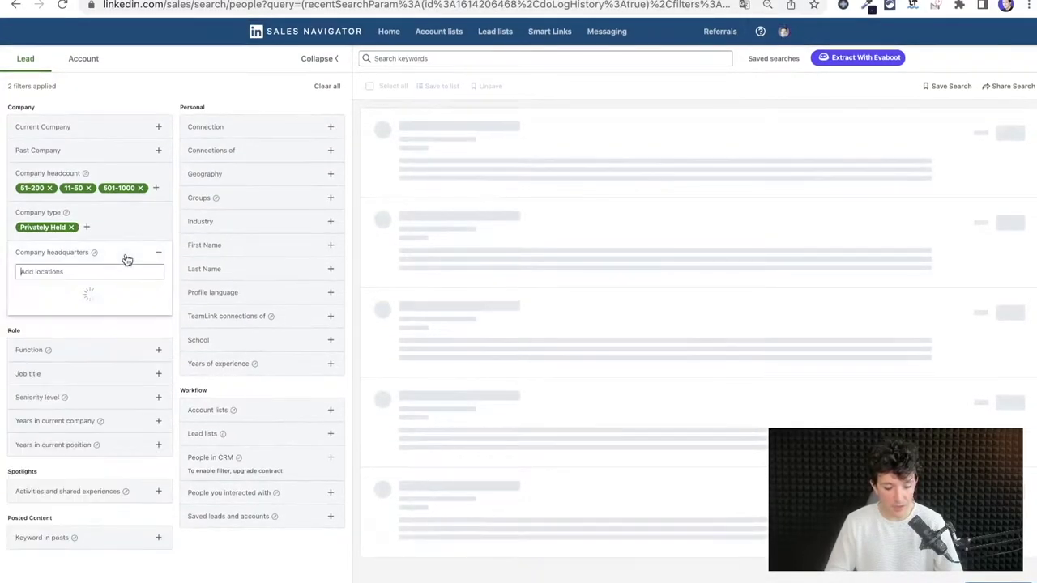
scroll(70, 322, "down", 1)
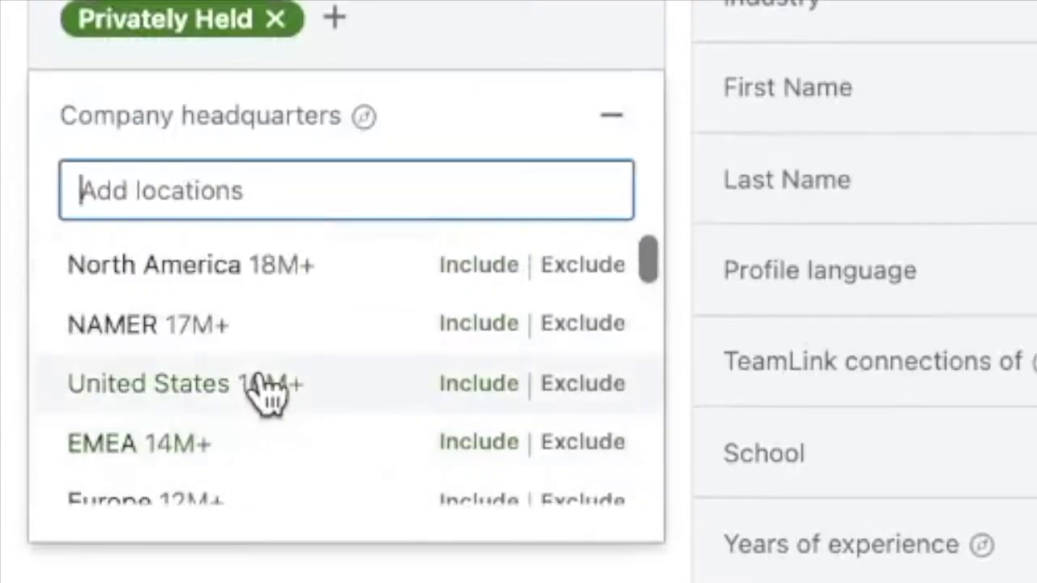
left_click(230, 387)
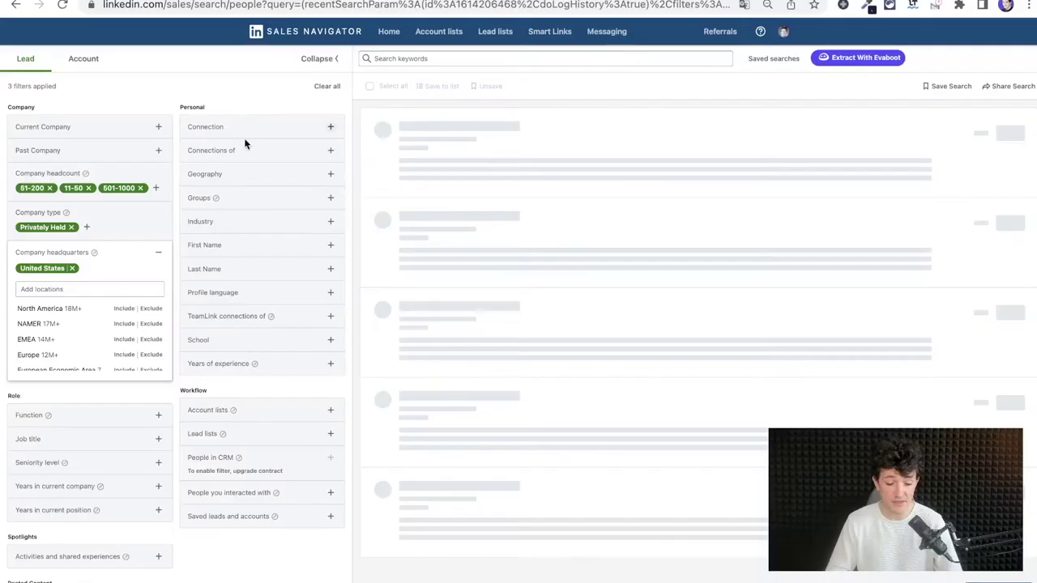
left_click(181, 202)
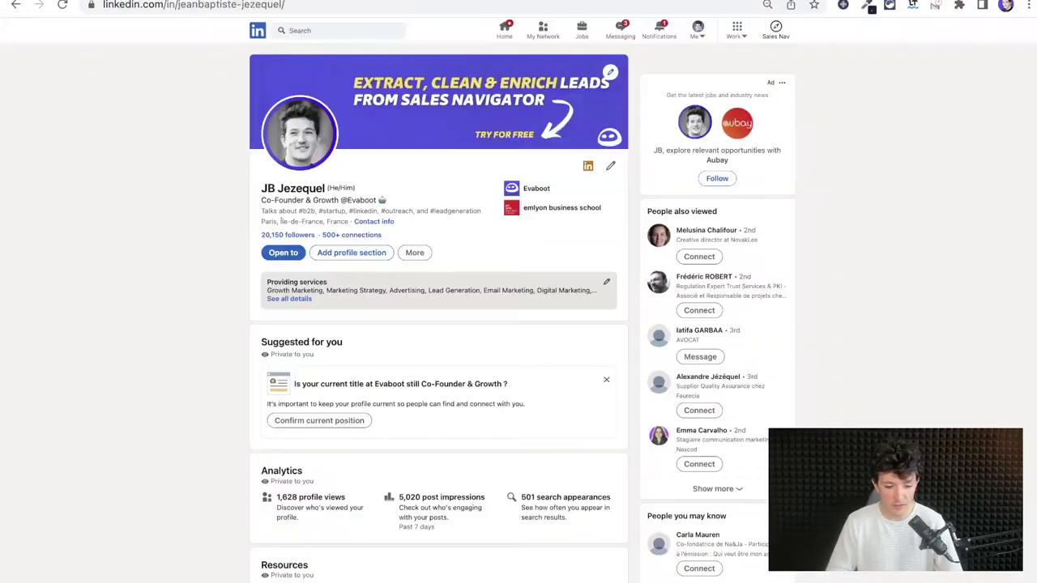
Read the Evaboot Co-Founder & Growth profile headline up close, then return to the Sales Navigator lead search
scroll(414, 332, "down", 1)
scroll(415, 332, "down", 10)
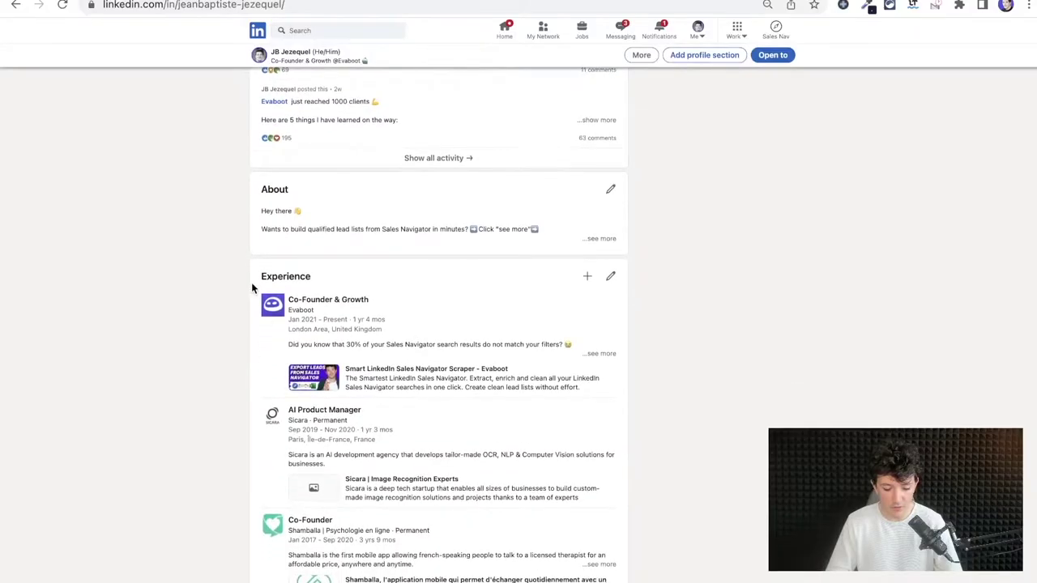
scroll(252, 284, "up", 5)
scroll(330, 378, "down", 5)
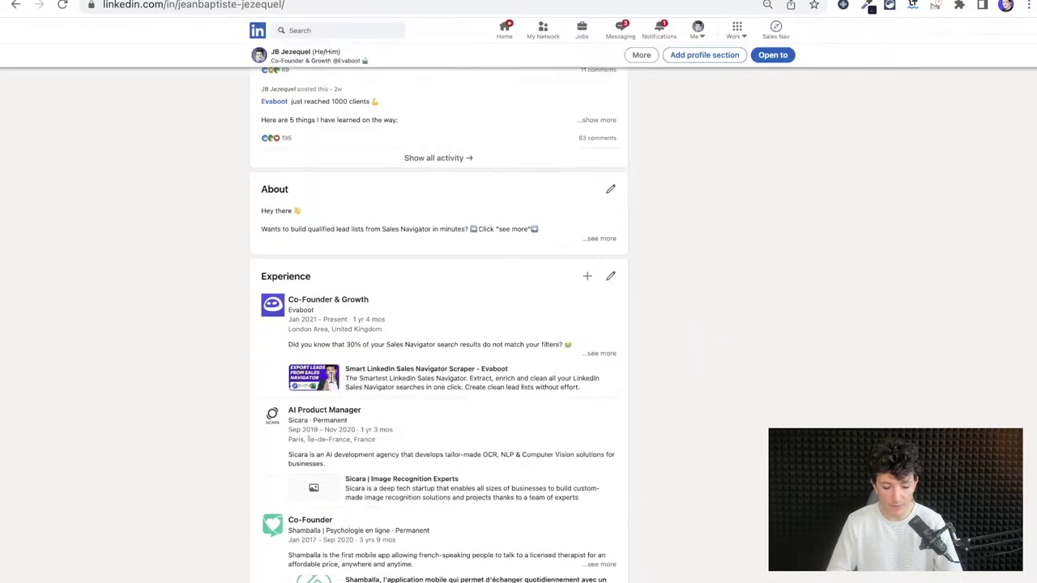
scroll(331, 381, "up", 10)
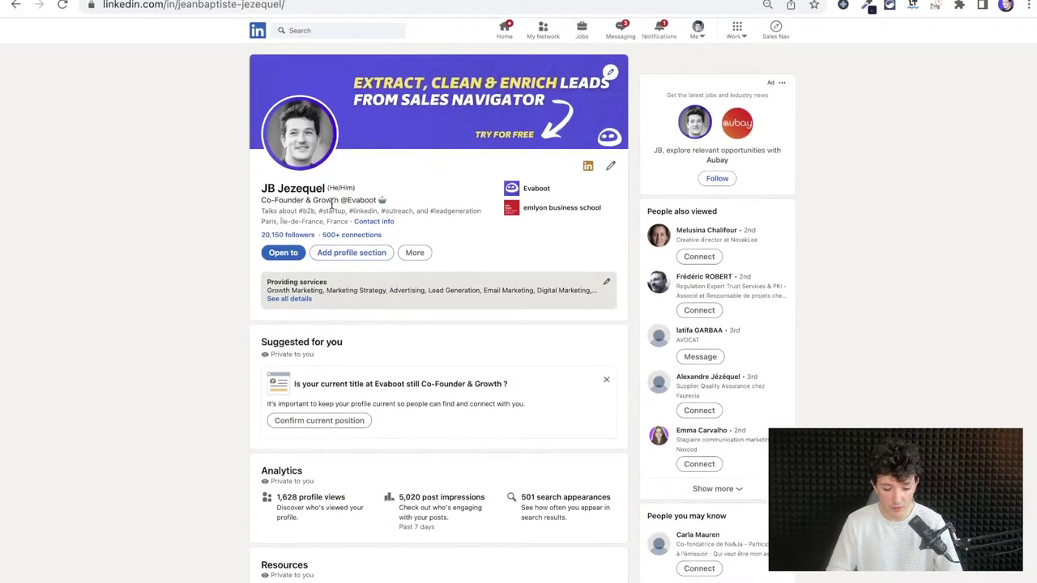
key("ctrl+plus")
key("ctrl+plus")
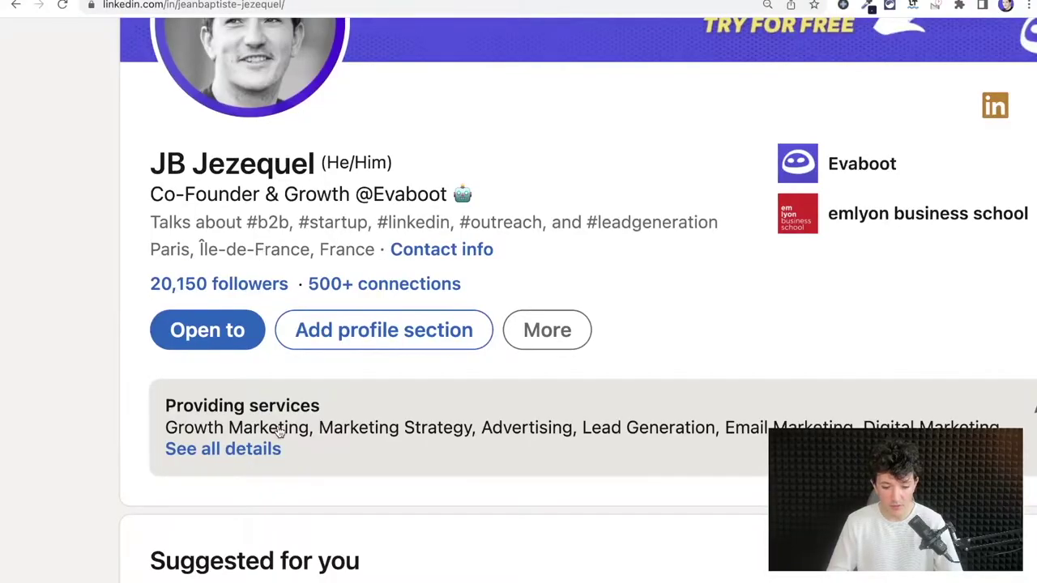
key("ctrl+minus")
key("ctrl+minus")
key("ctrl+minus")
key("ctrl+minus")
key("ctrl+minus")
key("ctrl+minus")
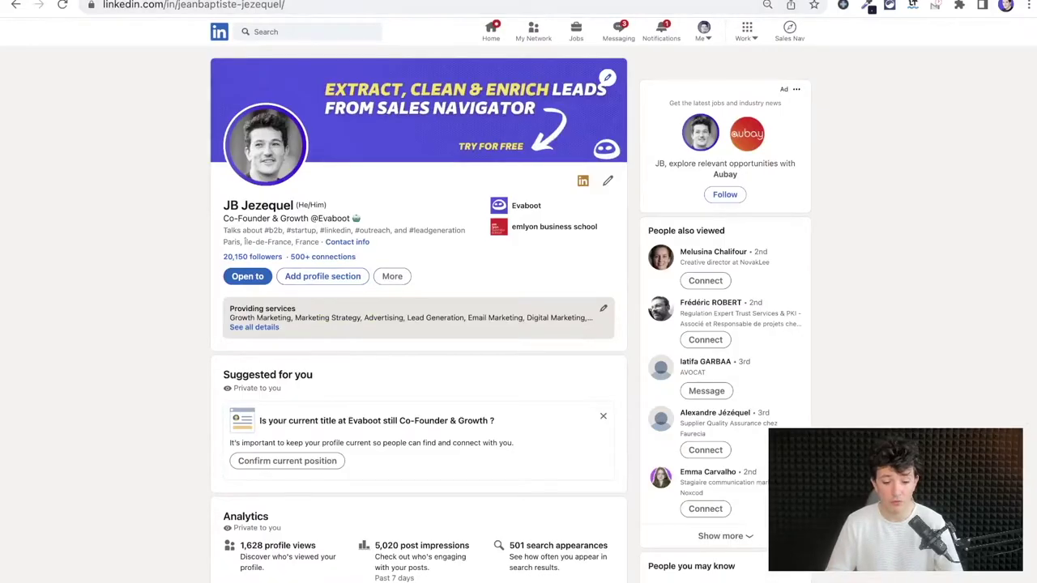
key("ctrl+Tab")
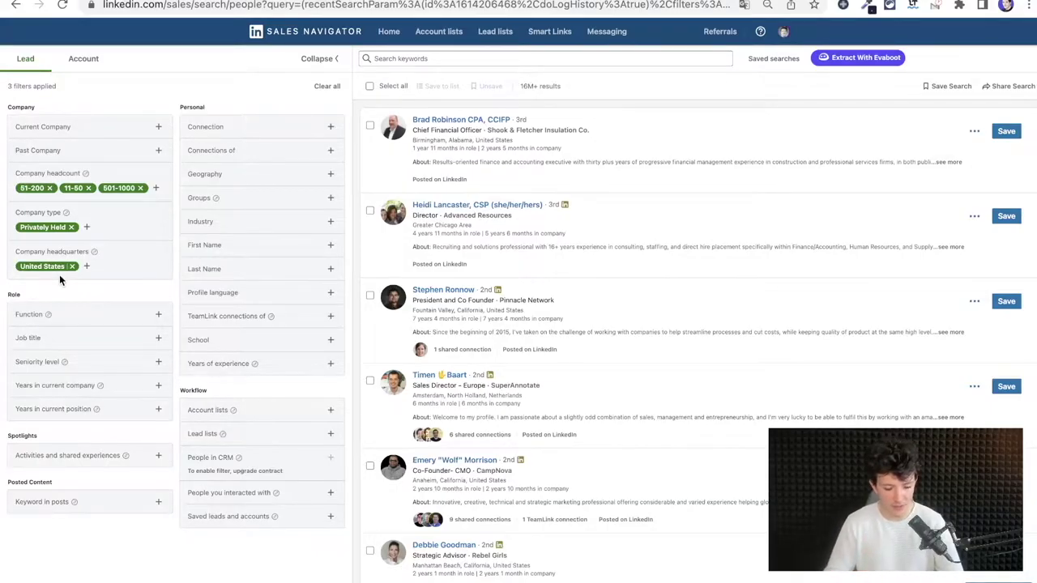
Expand the Function filter under Role and browse its list of functions
left_click_drag(6, 294, 46, 293)
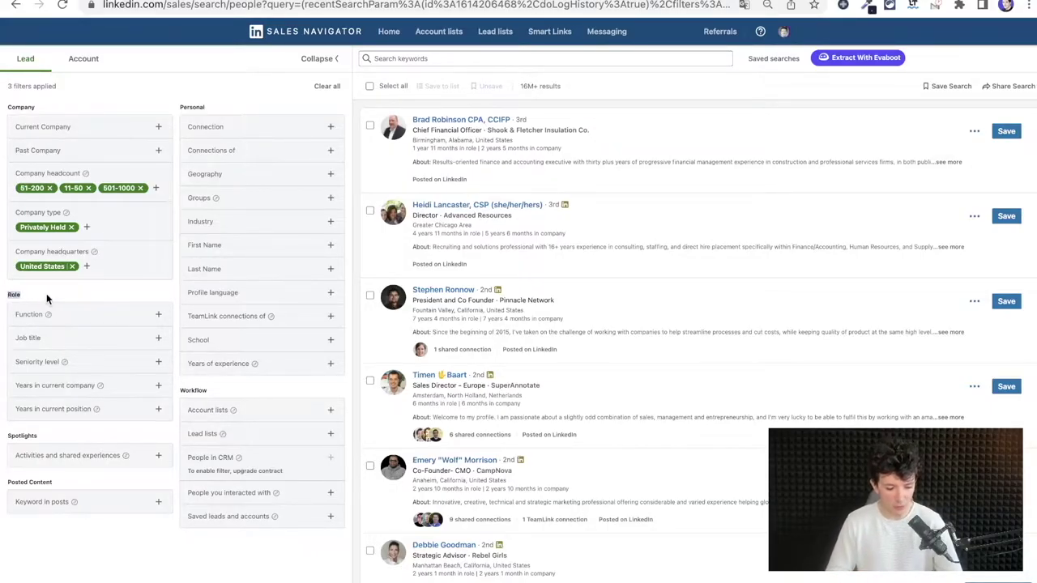
left_click(98, 319)
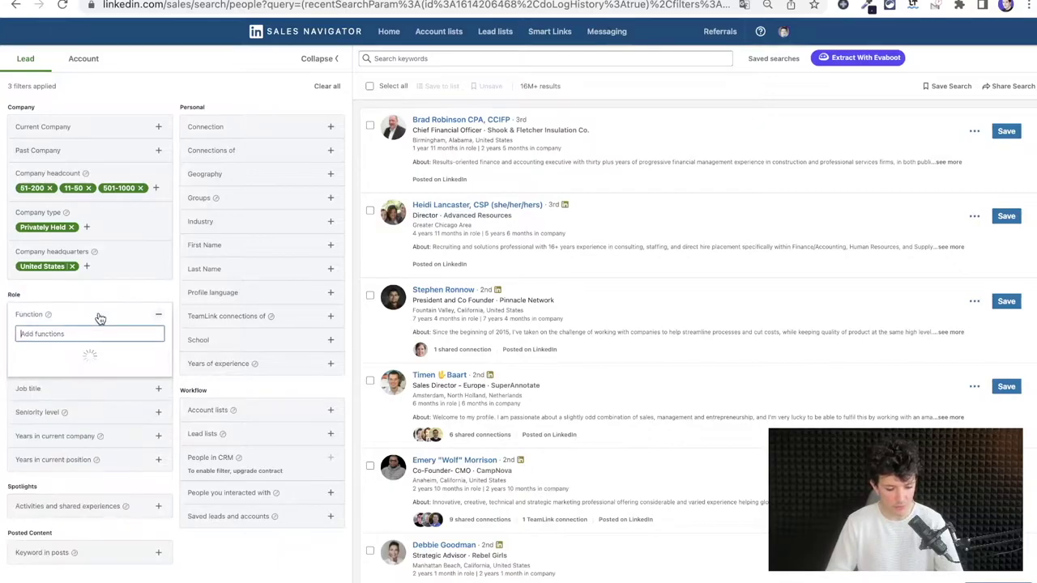
scroll(77, 369, "down", 3)
scroll(76, 374, "up", 1)
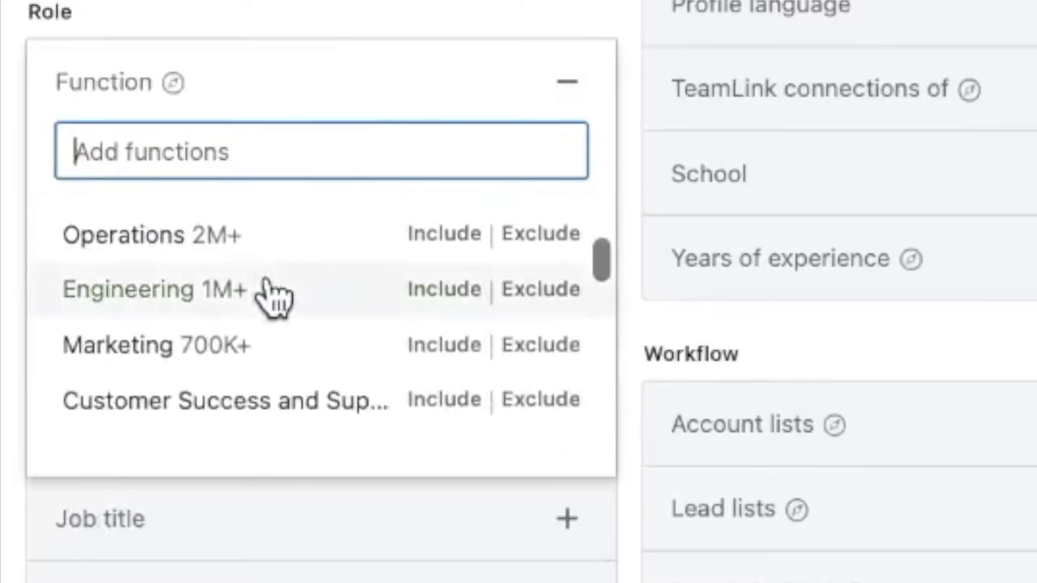
scroll(276, 299, "up", 3)
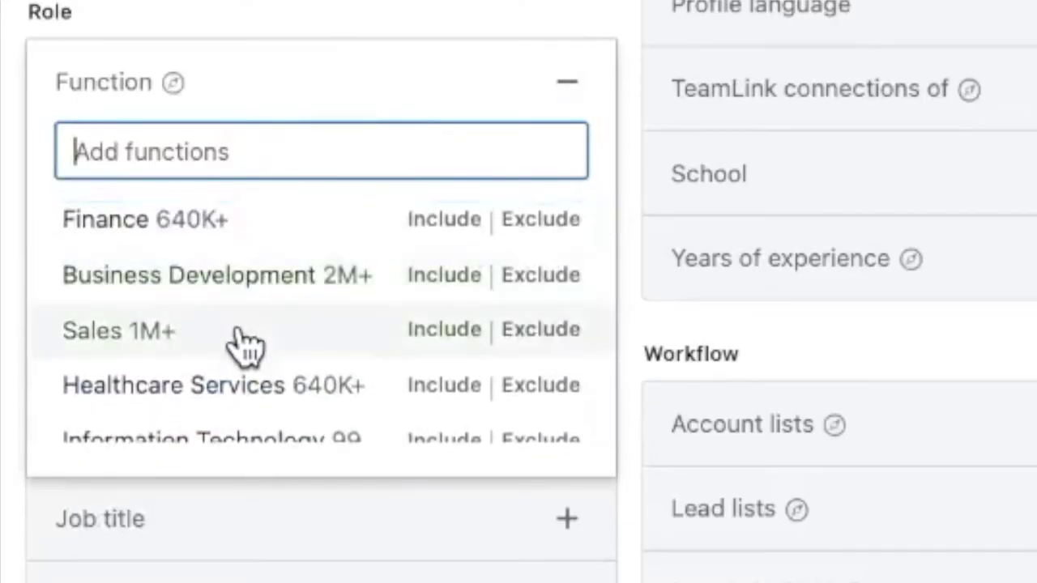
scroll(245, 349, "down", 2)
scroll(245, 348, "down", 5)
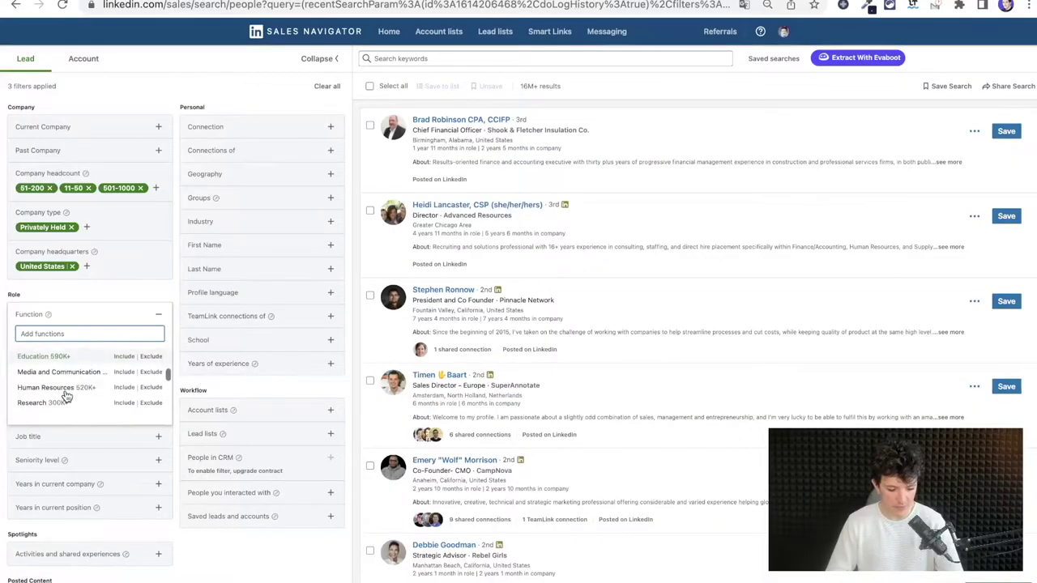
scroll(67, 394, "down", 2)
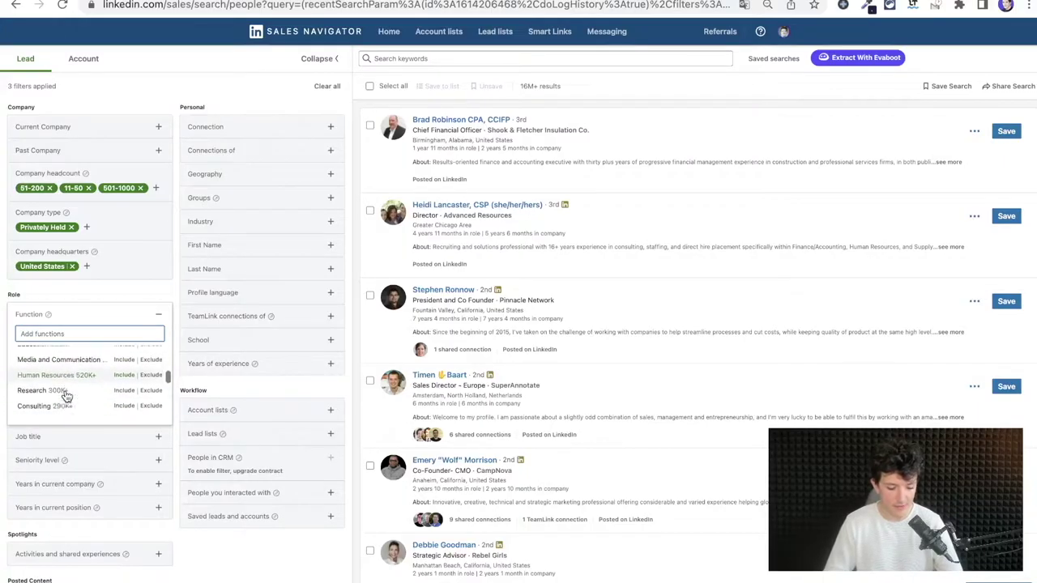
scroll(68, 405, "down", 2)
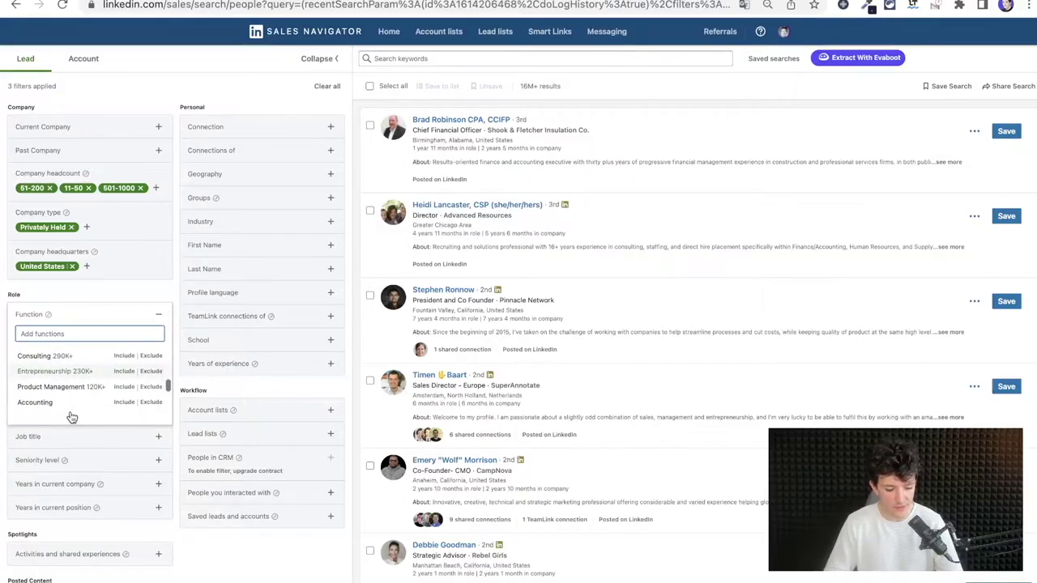
scroll(108, 363, "up", 10)
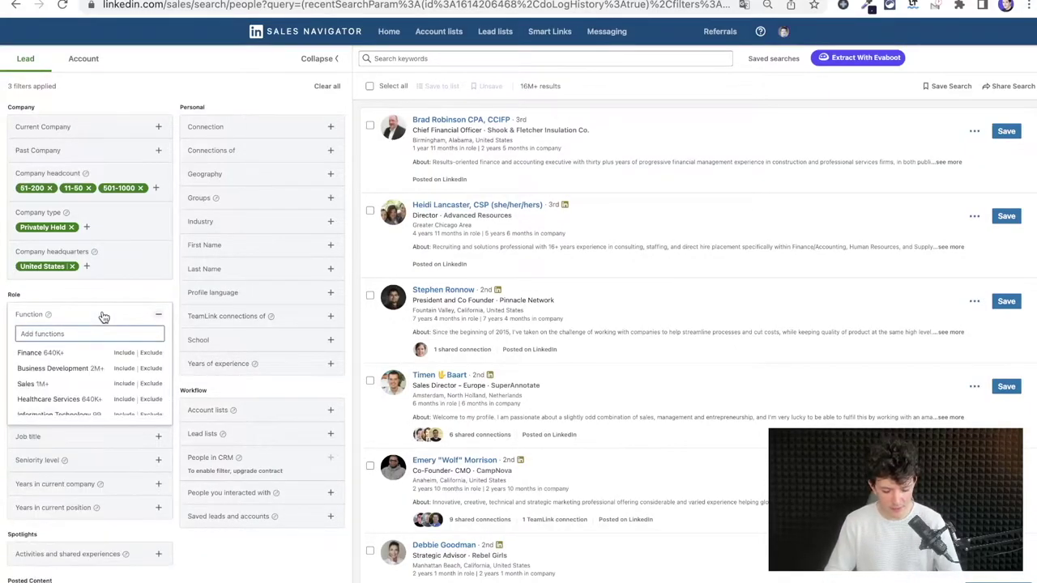
Include Sales as a Function filter, cutting results from 16M+ to 1M+
type("Sales")
left_click(45, 354)
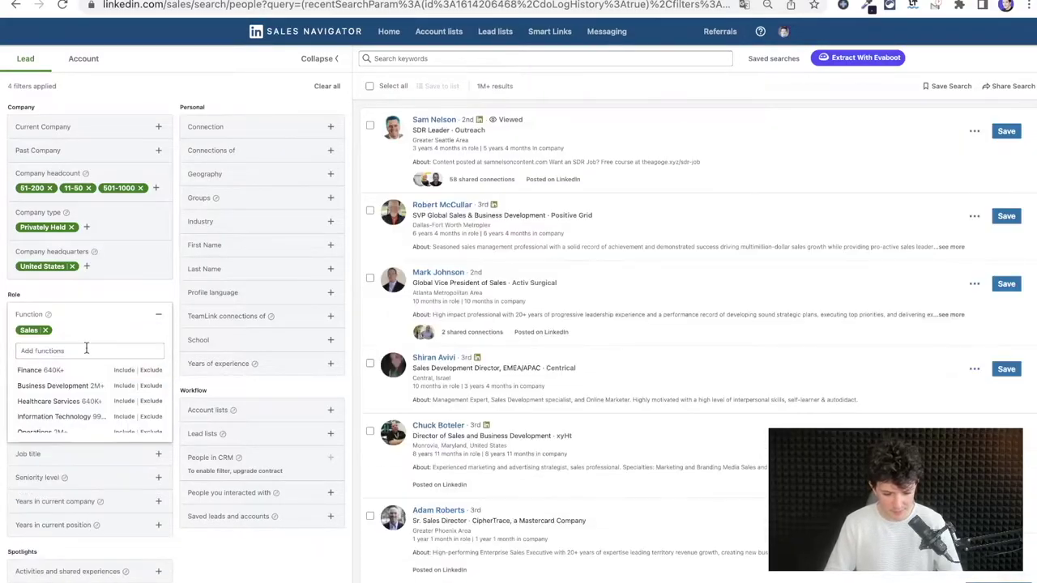
left_click(360, 372)
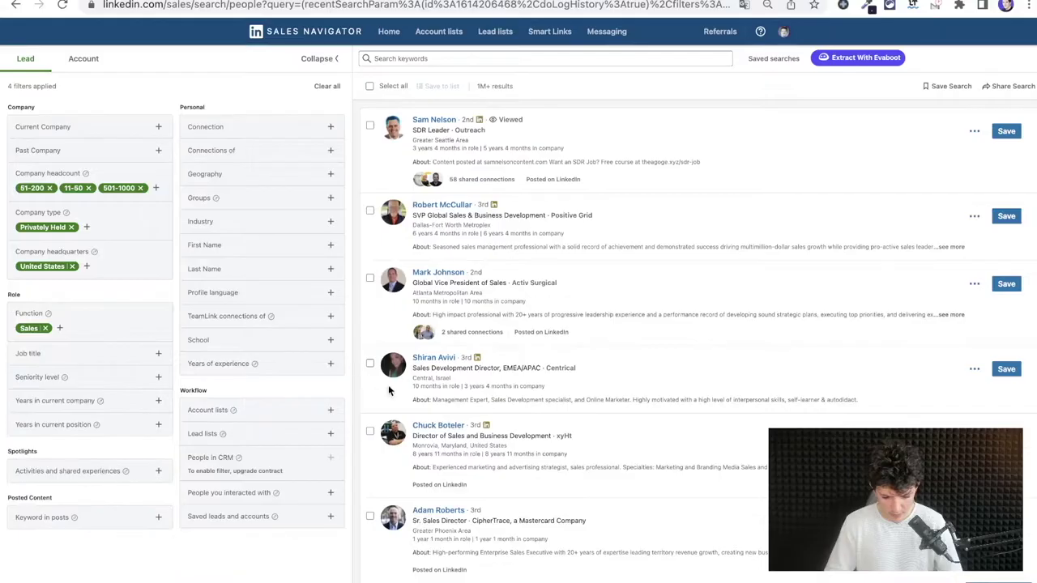
scroll(489, 457, "down", 3)
scroll(490, 459, "down", 4)
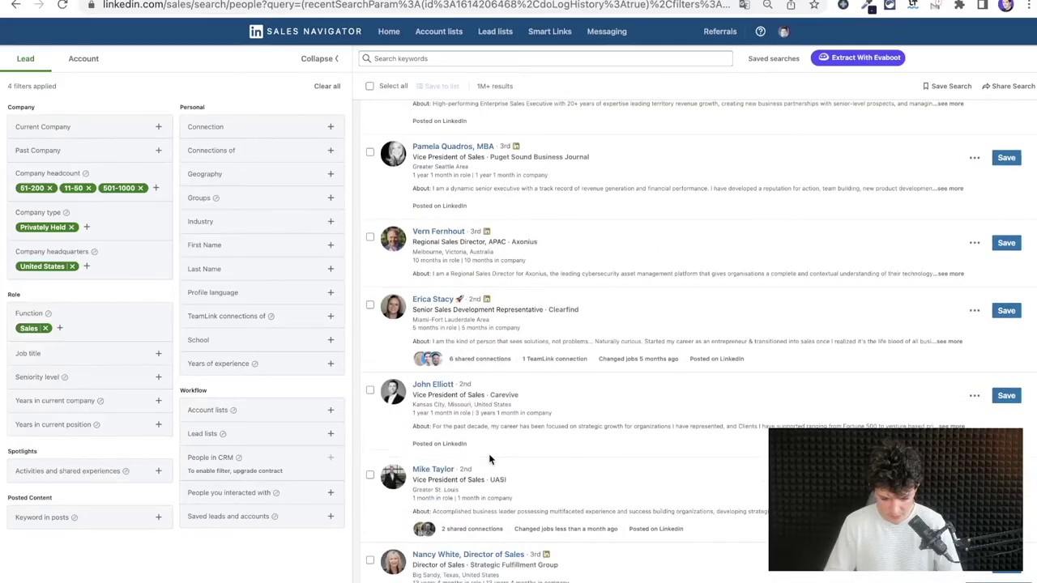
scroll(490, 459, "down", 10)
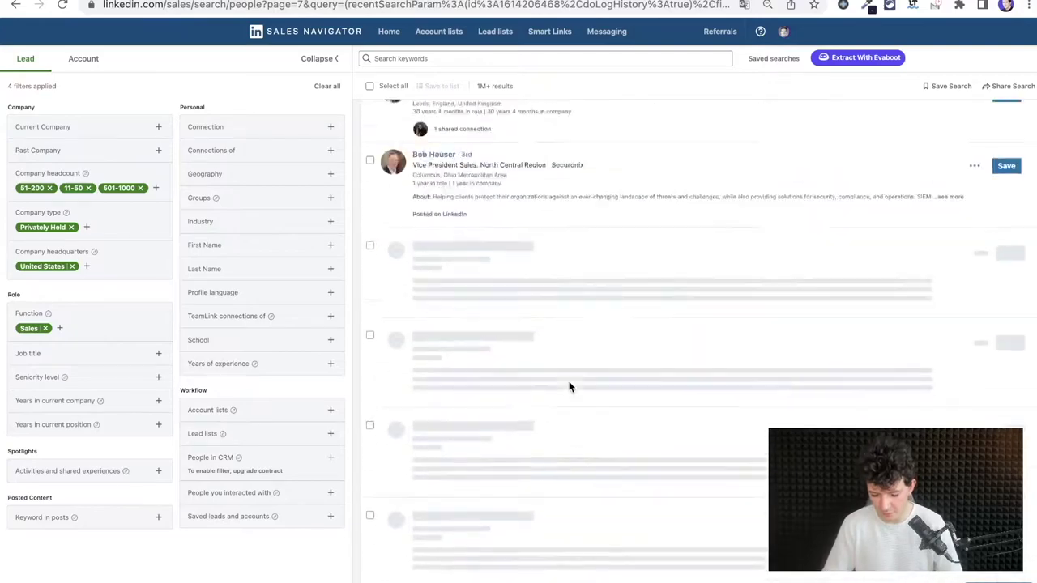
Scroll through the Sales-filtered results on page 8 to review the job titles
scroll(569, 386, "down", 10)
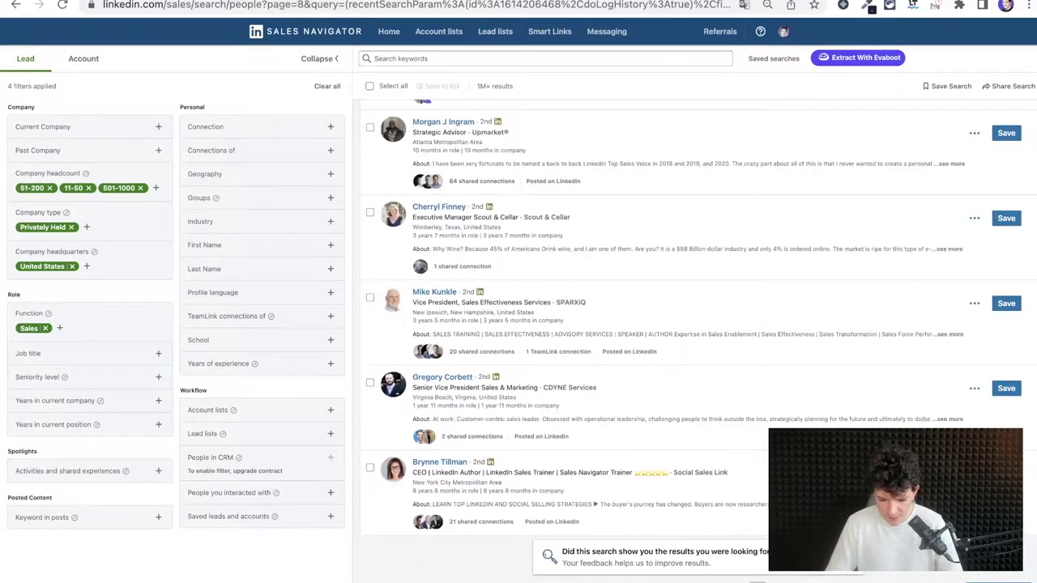
scroll(490, 425, "up", 5)
scroll(492, 427, "up", 4)
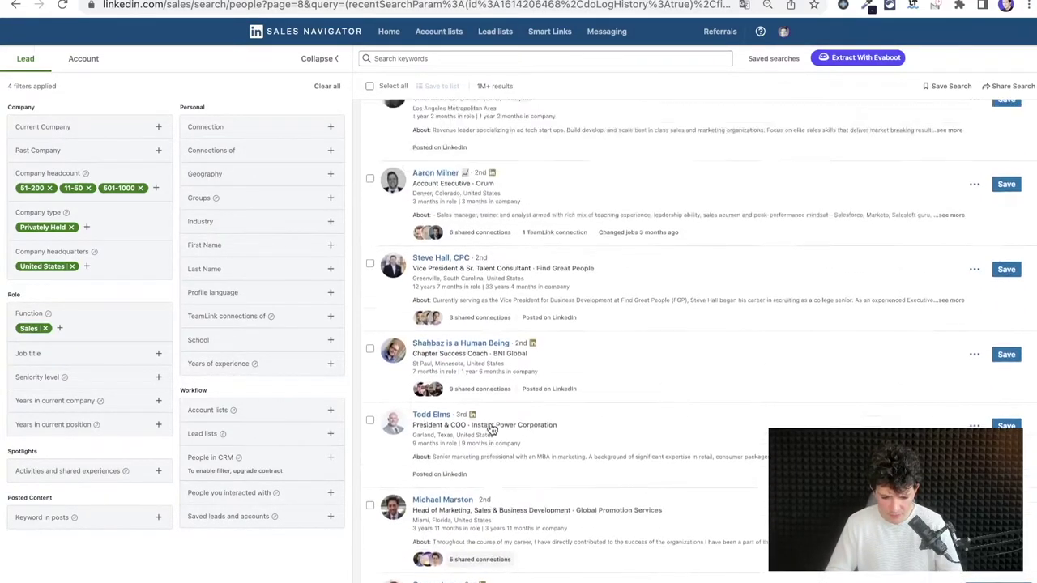
scroll(490, 423, "down", 1)
scroll(490, 423, "up", 2, "ctrl")
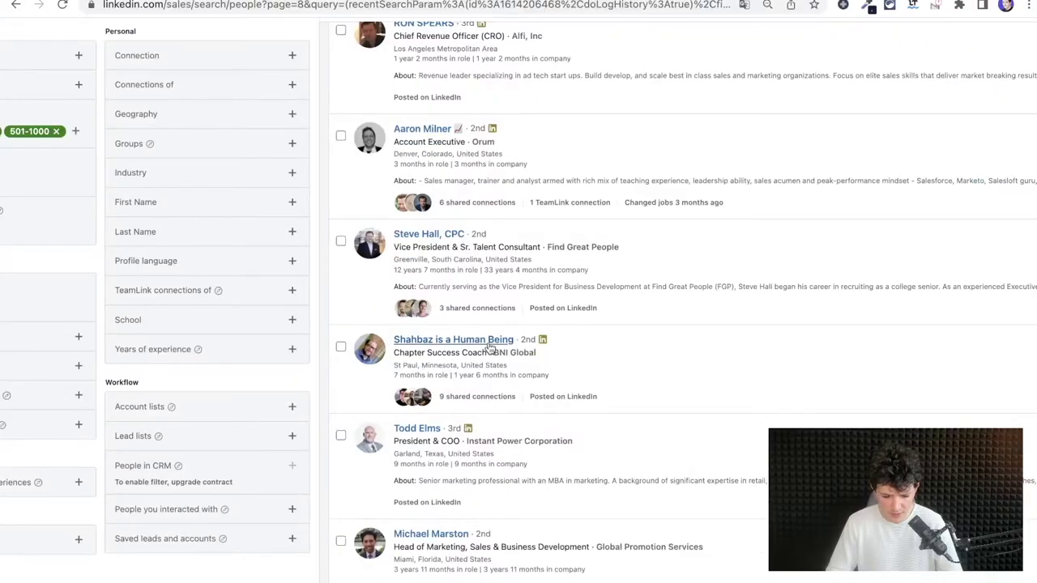
scroll(490, 360, "up", 5, "ctrl")
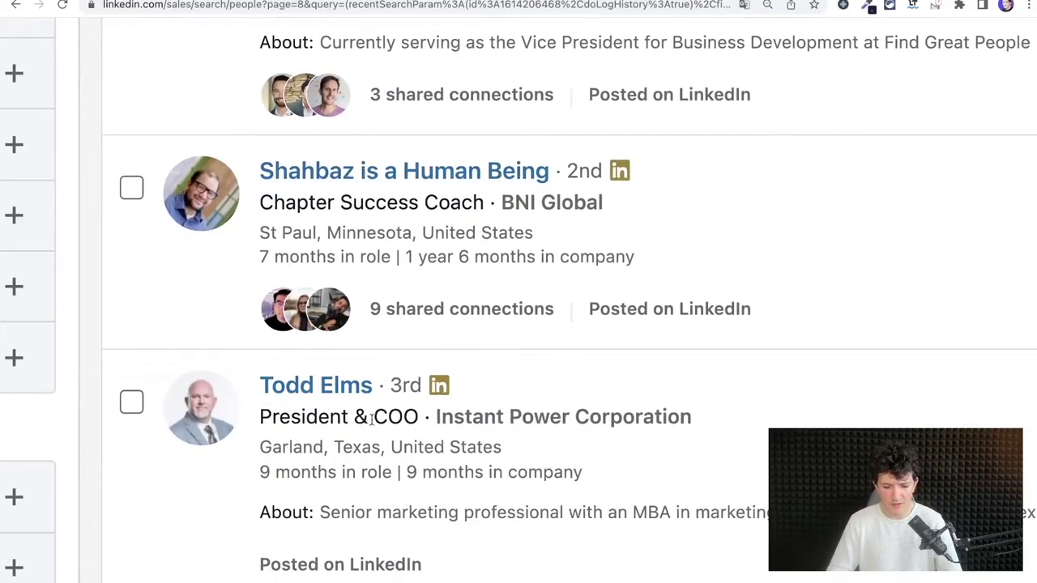
scroll(409, 322, "up", 2)
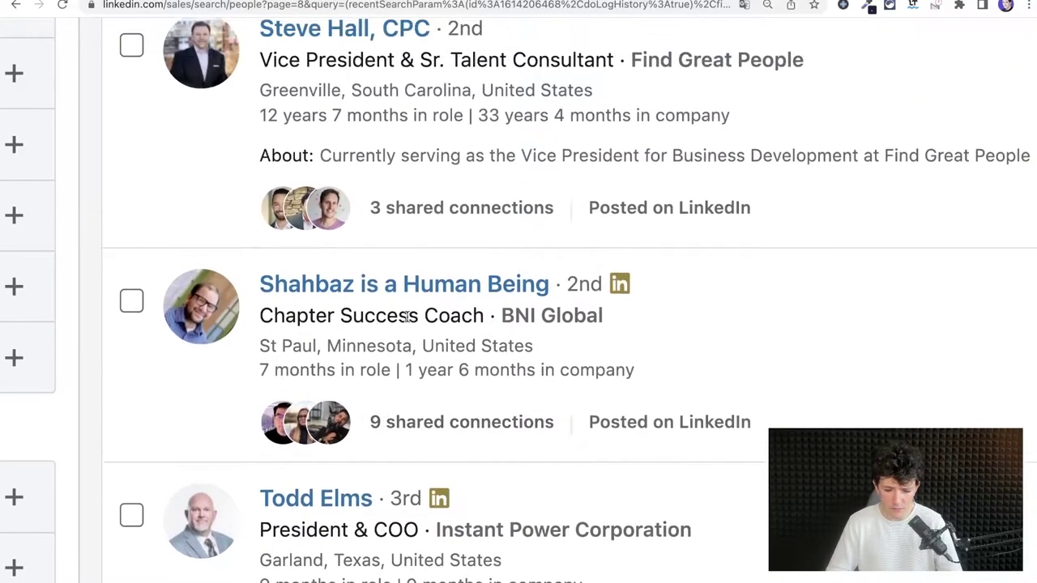
scroll(406, 316, "up", 5)
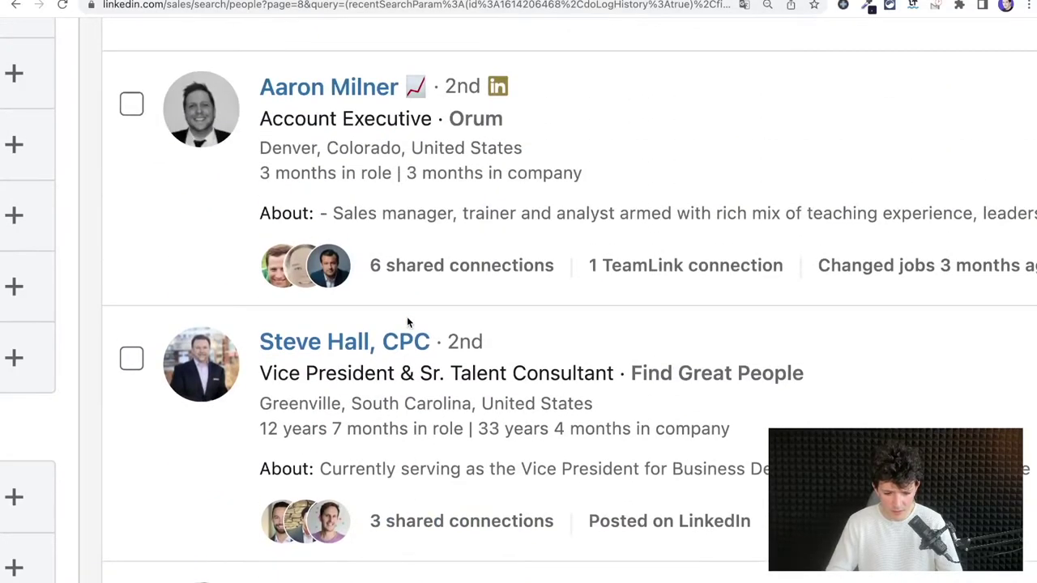
scroll(407, 315, "down", 2, "ctrl")
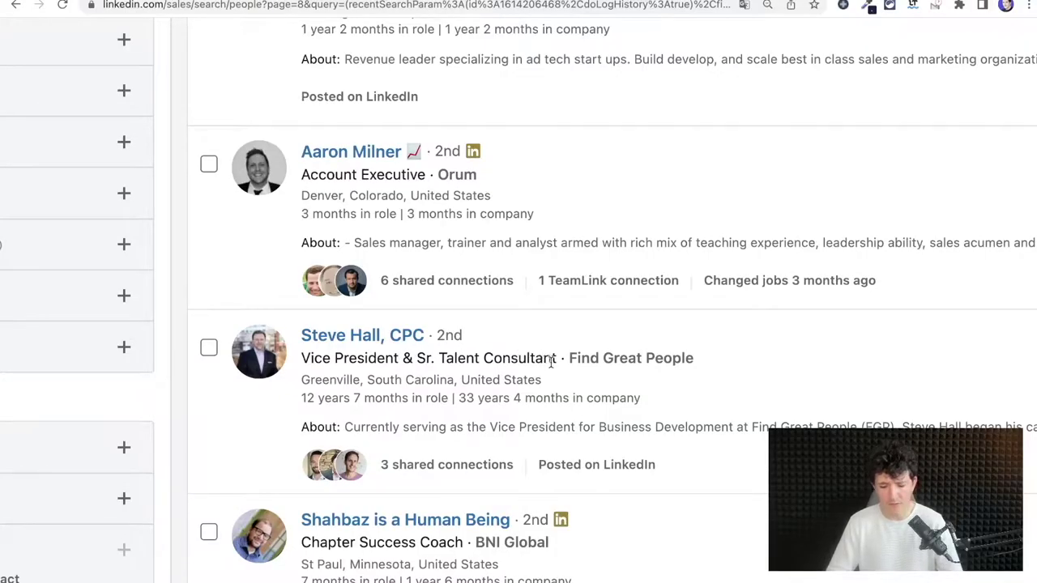
scroll(490, 342, "up", 4)
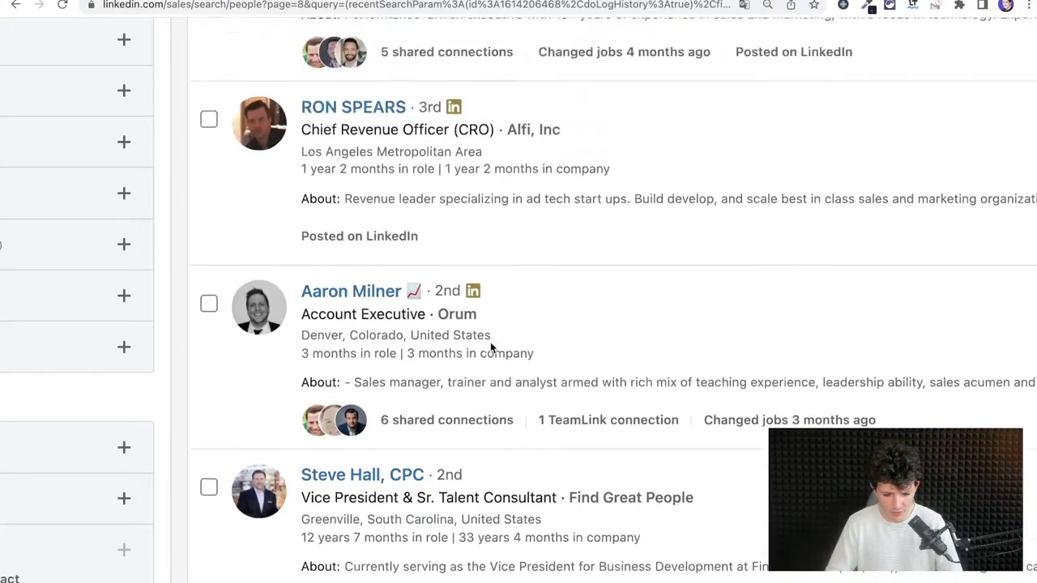
scroll(490, 347, "up", 10)
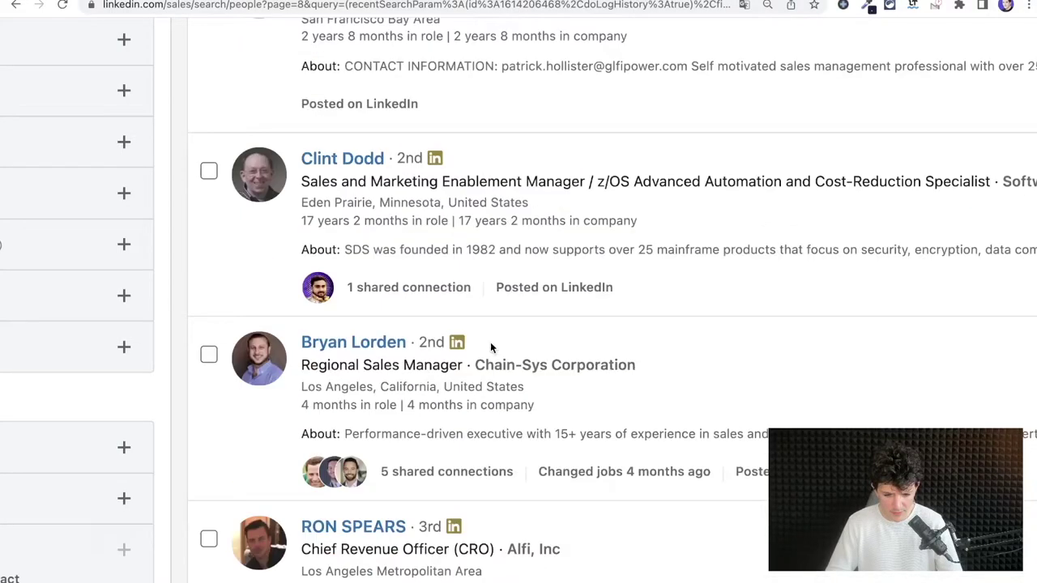
scroll(490, 342, "up", 6)
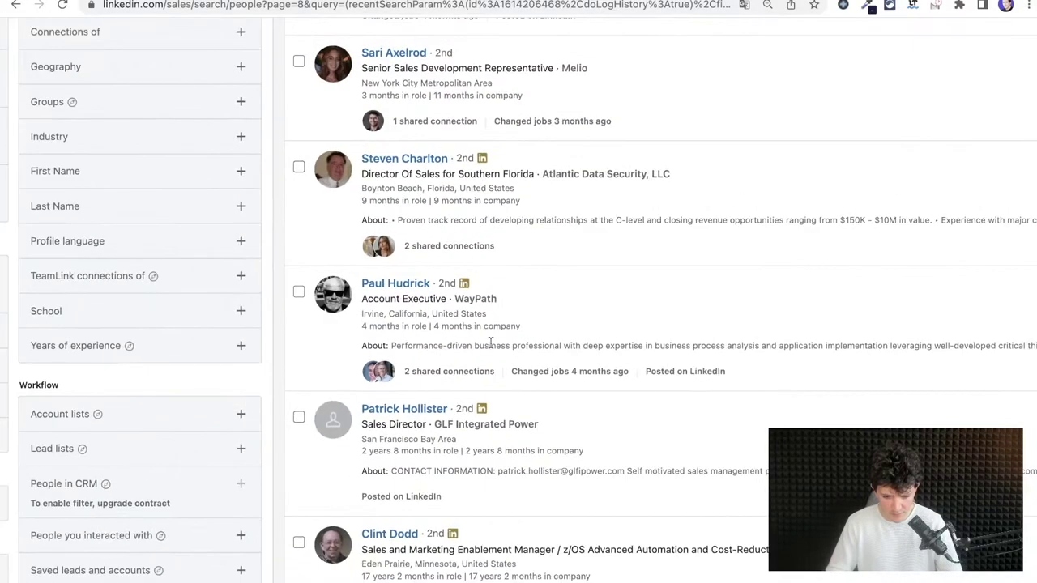
scroll(490, 342, "up", 4)
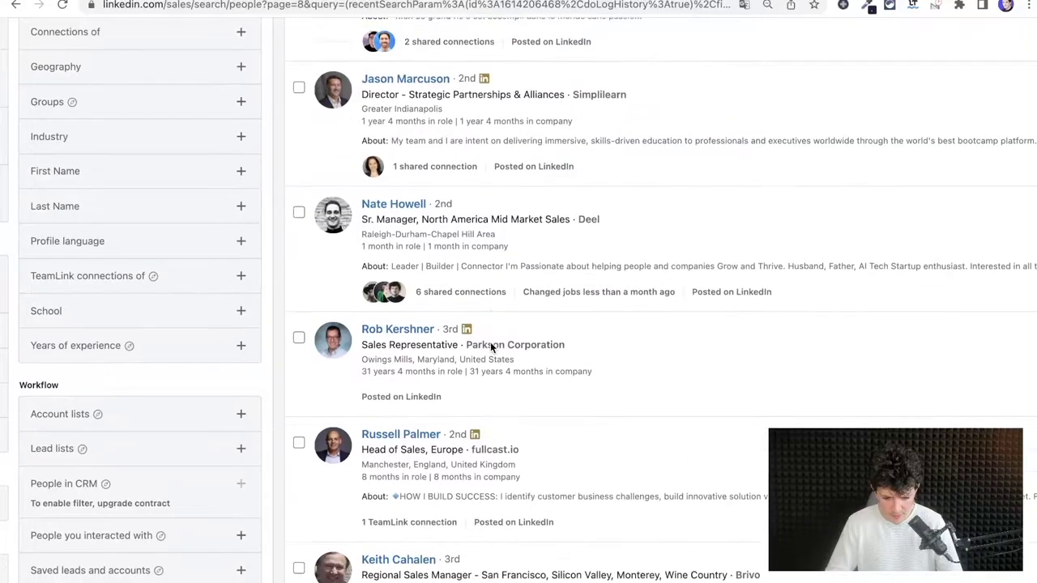
scroll(484, 266, "up", 2)
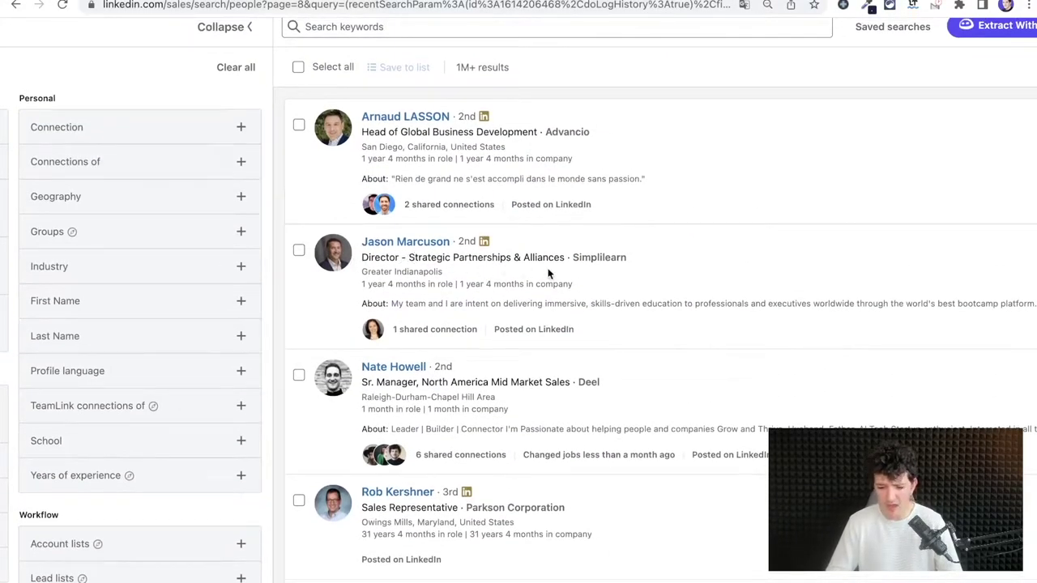
scroll(552, 261, "up", 1)
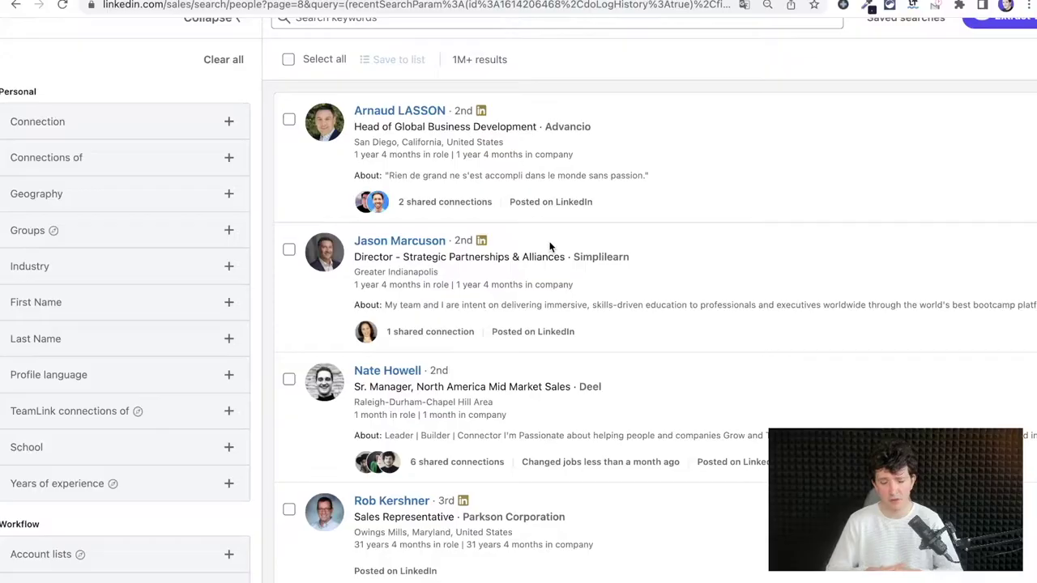
scroll(498, 261, "down", 3)
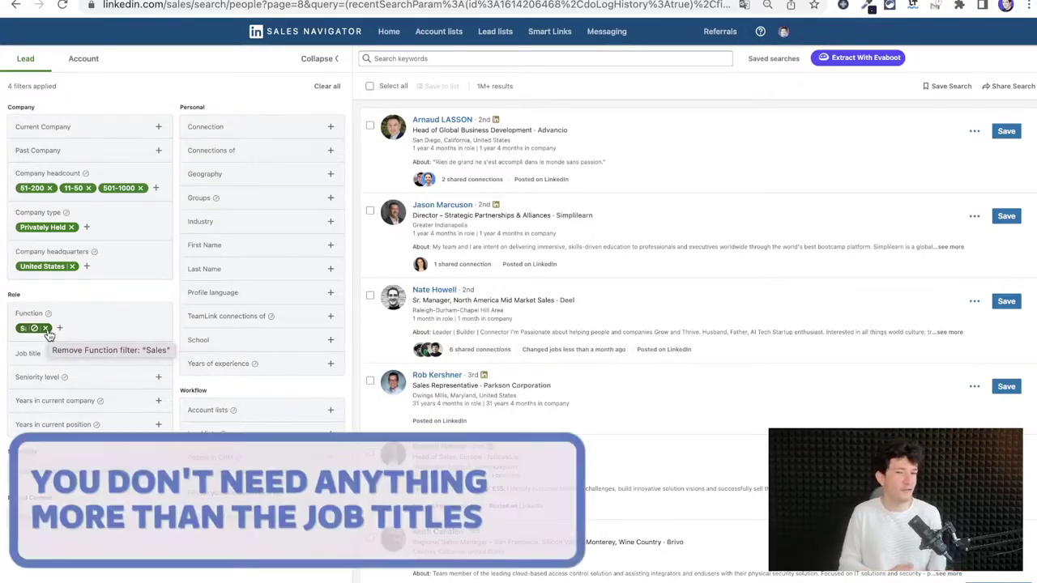
Replace the Sales function filter with a 'Head Of Sales' job-title filter
left_click(47, 328)
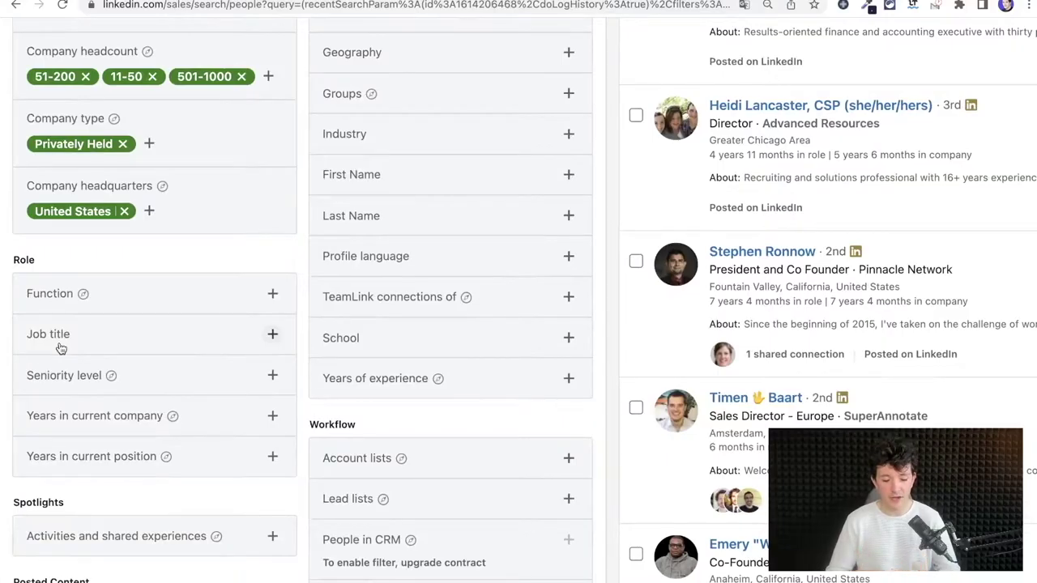
left_click(94, 341)
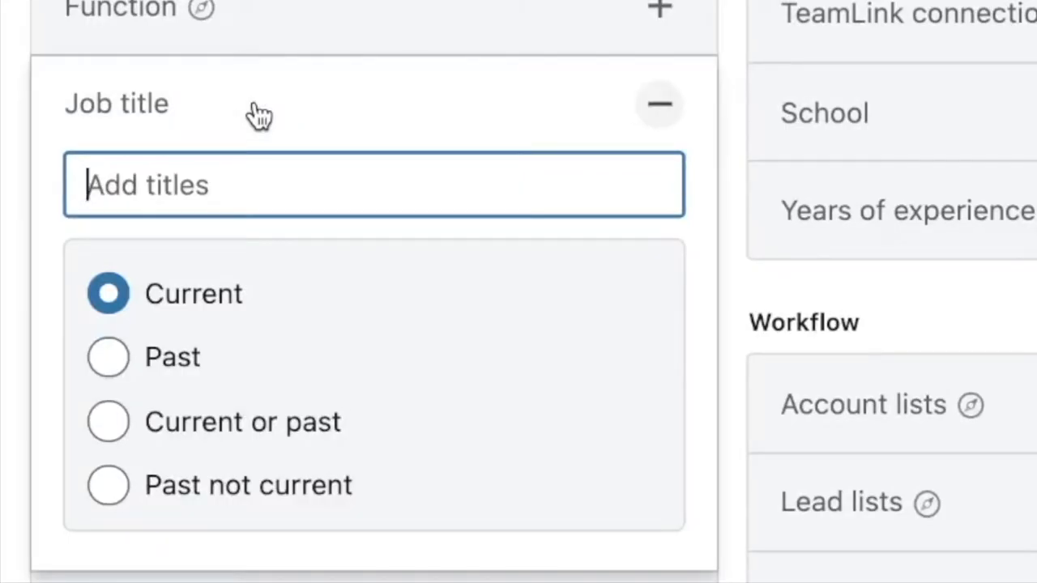
type("Head of Sales")
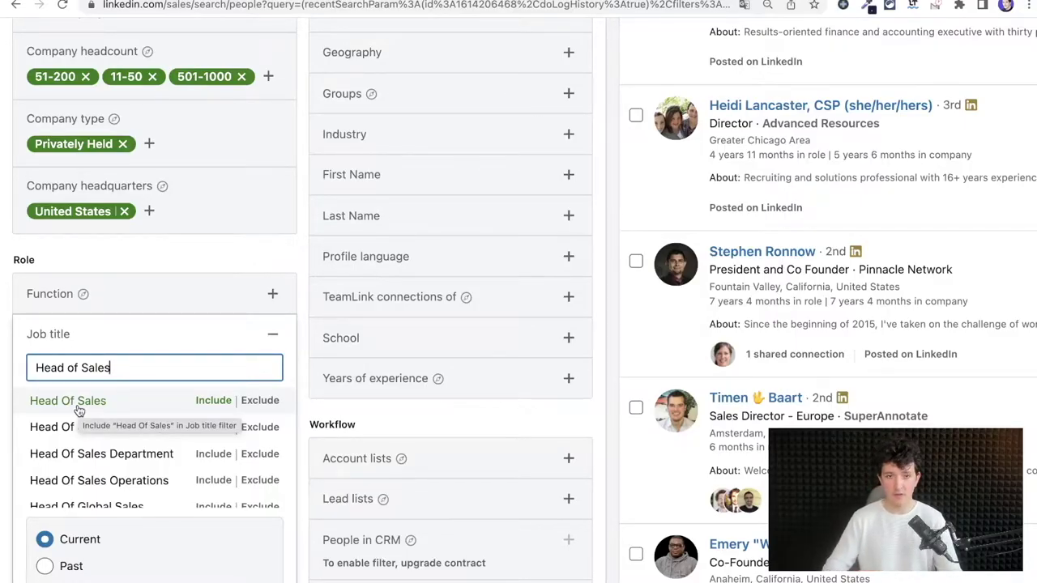
left_click(79, 411)
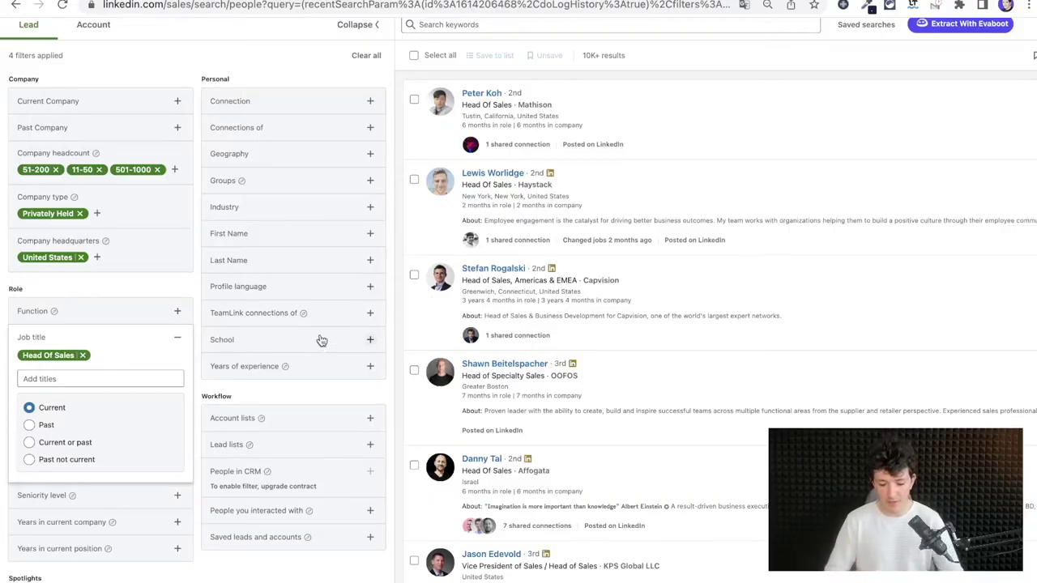
Zoom in to review the Head Of Sales results, highlighting the loosely matching EMEA Sales Director title
scroll(484, 340, "up", 1)
scroll(538, 338, "down", 4)
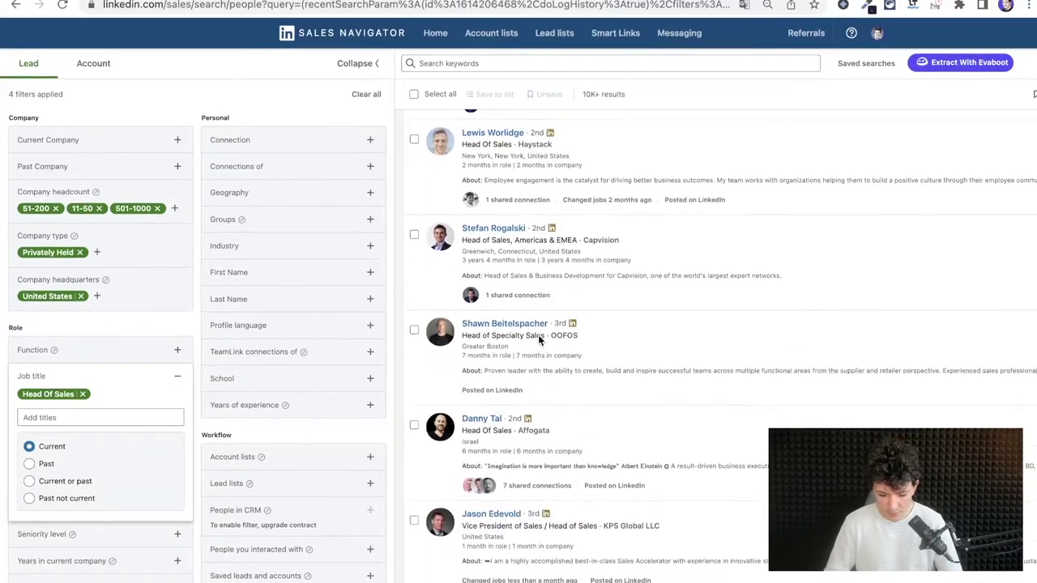
scroll(538, 334, "up", 4)
scroll(538, 334, "down", 5)
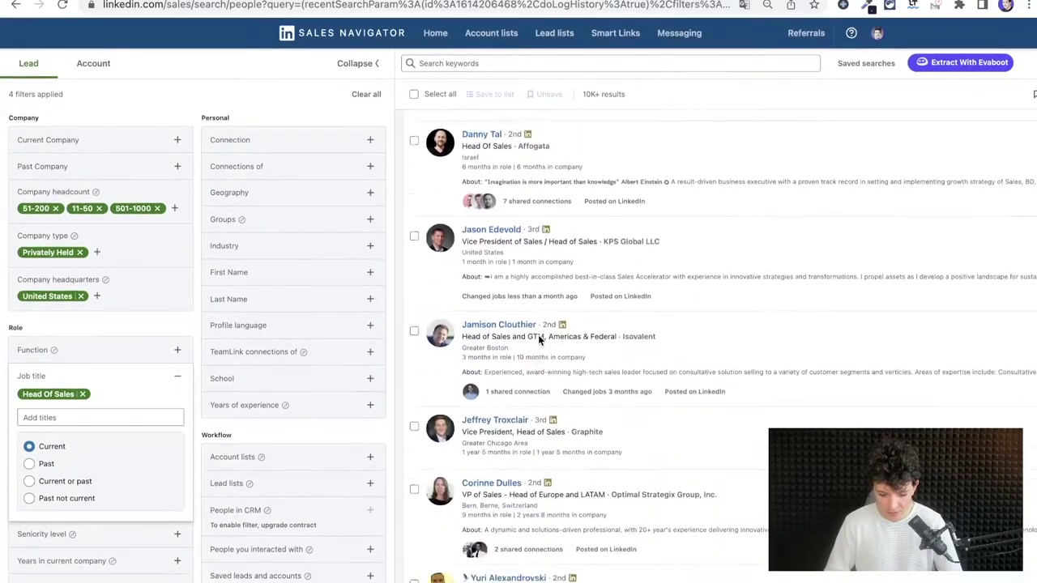
scroll(538, 334, "down", 3)
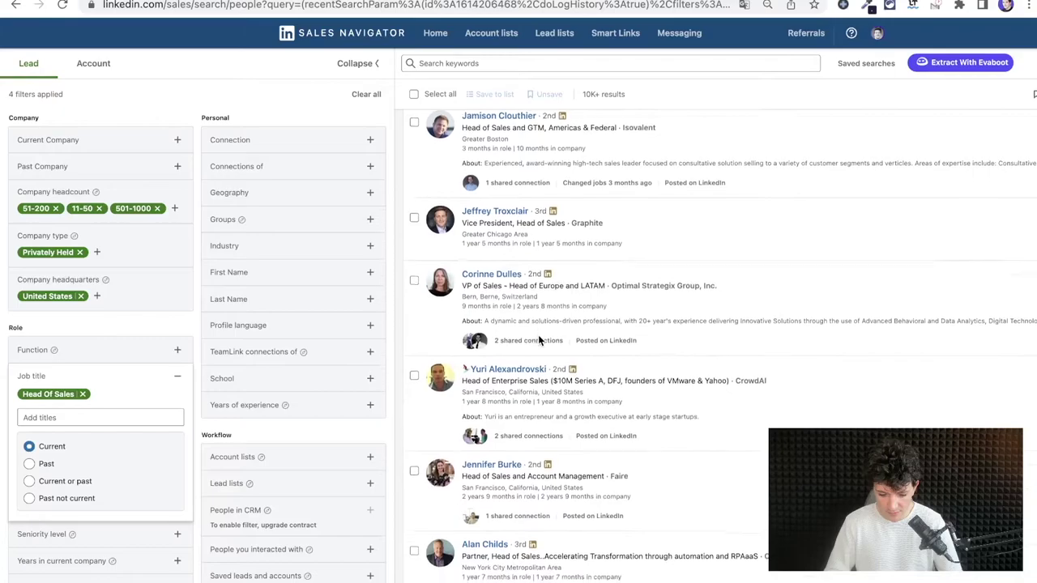
key("ctrl+plus")
key("ctrl+plus")
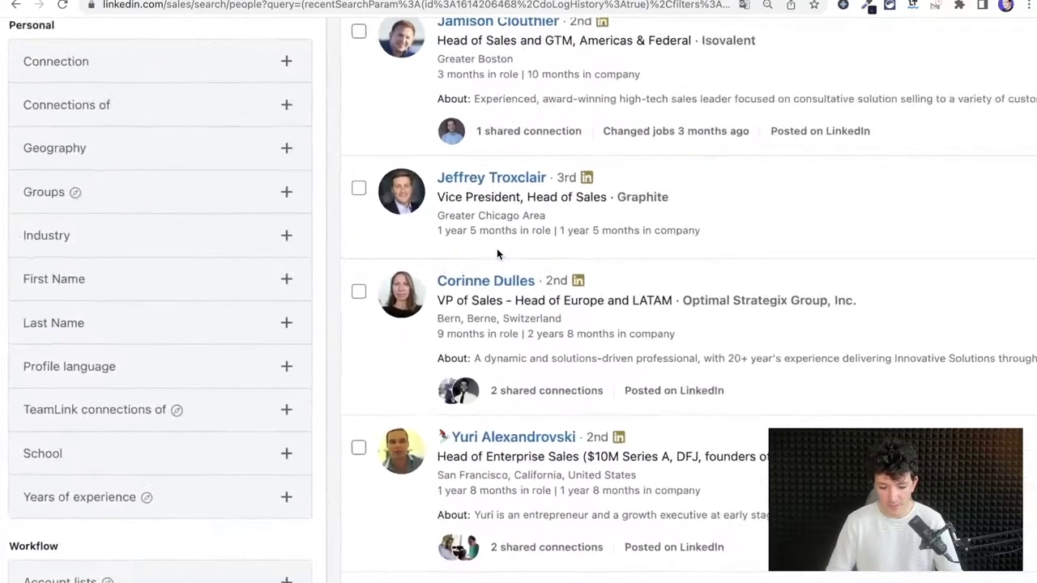
scroll(496, 304, "down", 2)
scroll(497, 308, "down", 2)
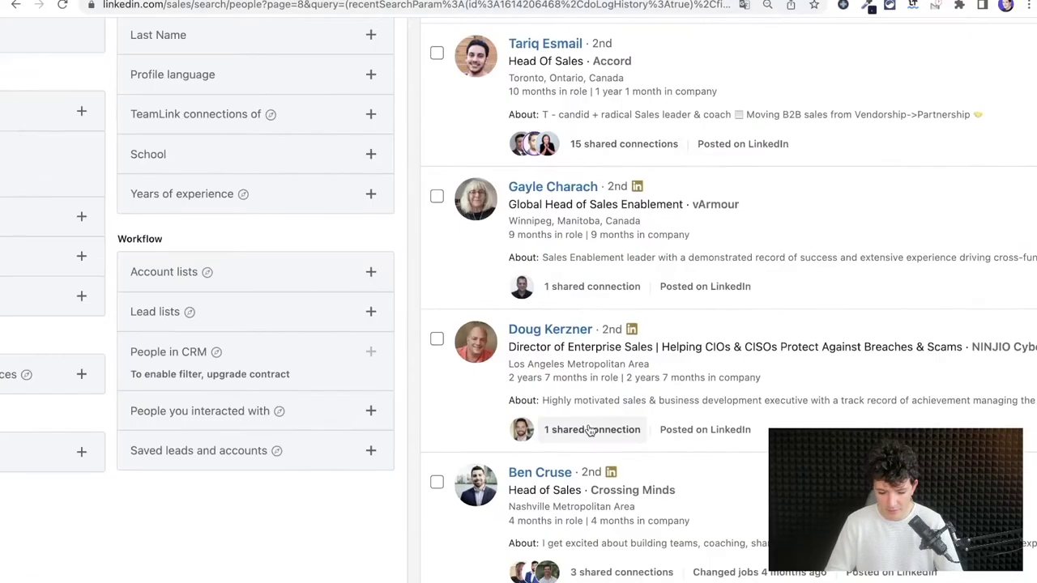
scroll(590, 430, "down", 10)
scroll(591, 430, "down", 12)
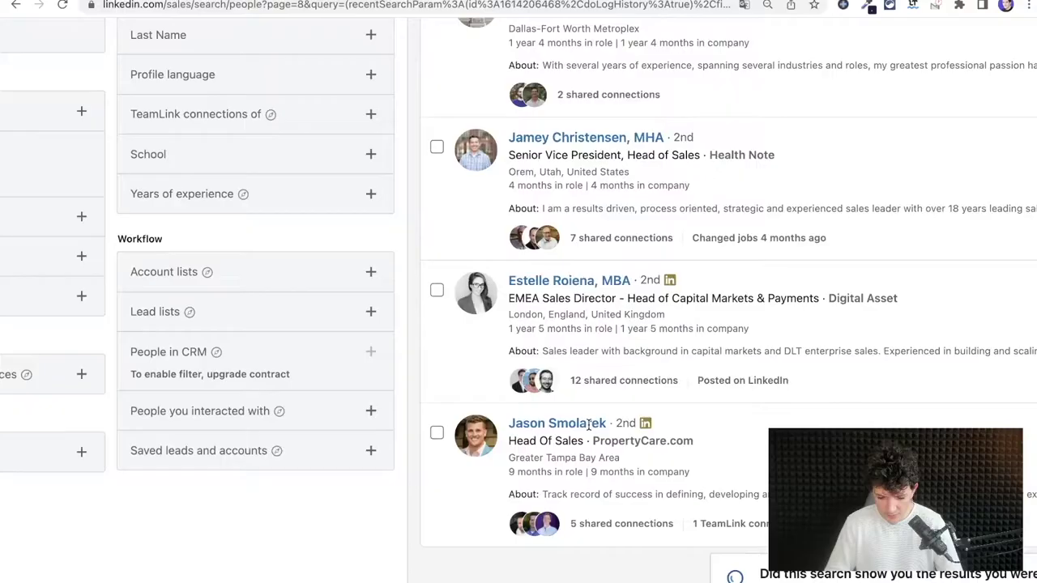
scroll(591, 426, "up", 1)
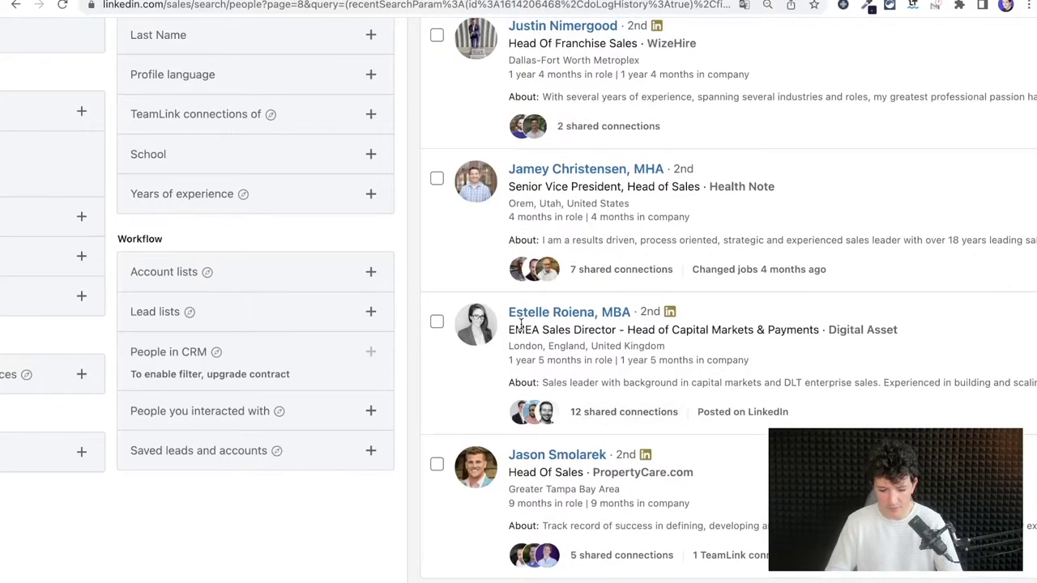
left_click_drag(509, 329, 617, 324)
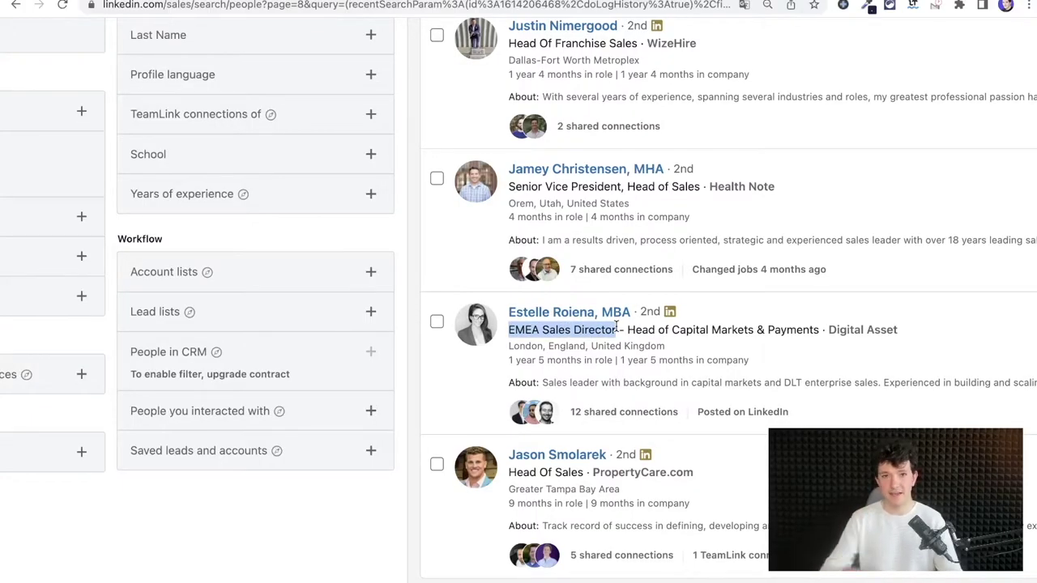
key("ctrl+0")
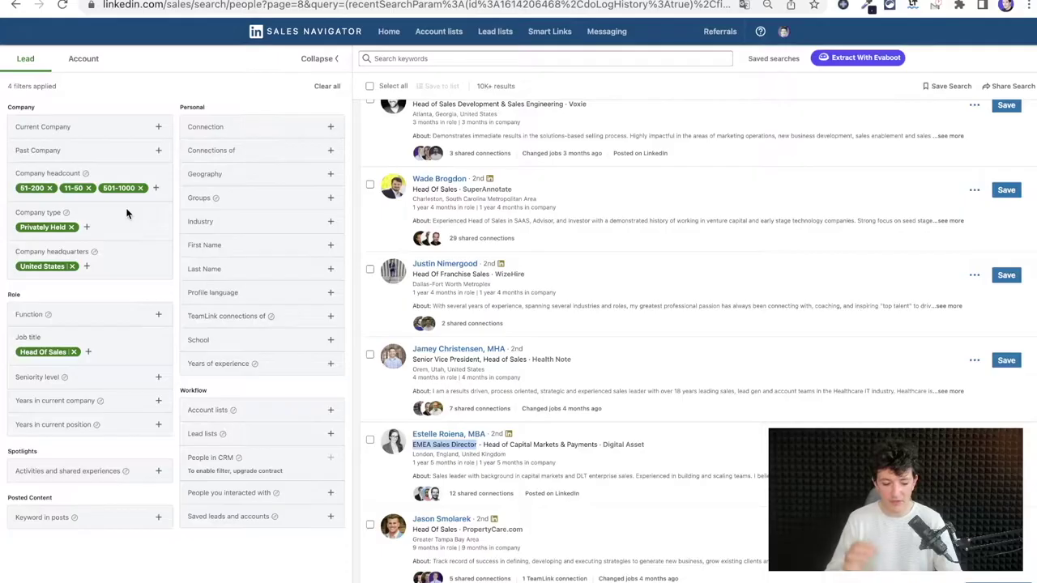
Swap the 'Head Of Sales' chip for an exact quoted "Head of Sales" job-title filter
left_click(73, 352)
left_click(87, 348)
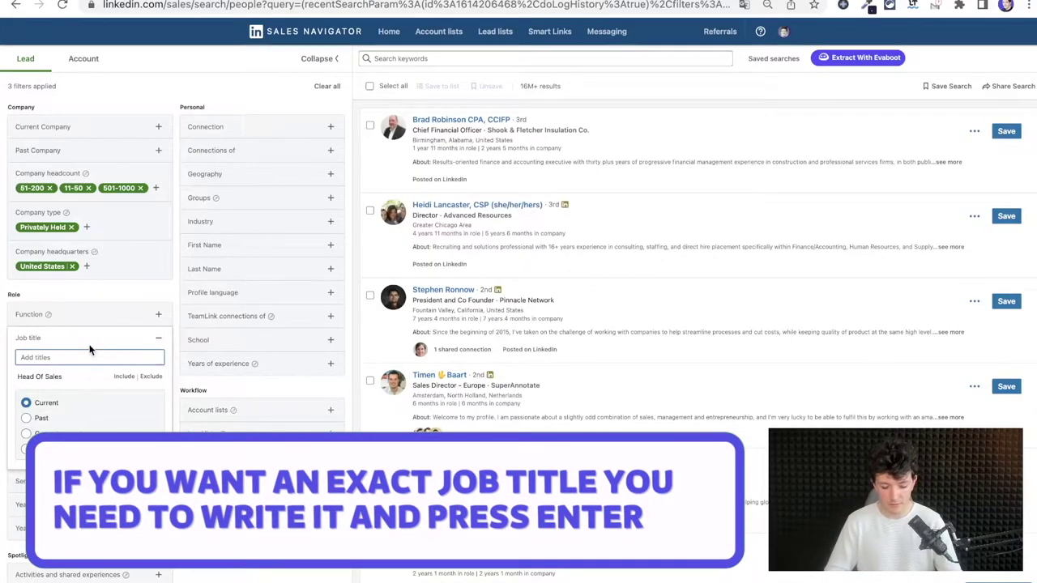
type("\"Head of ")
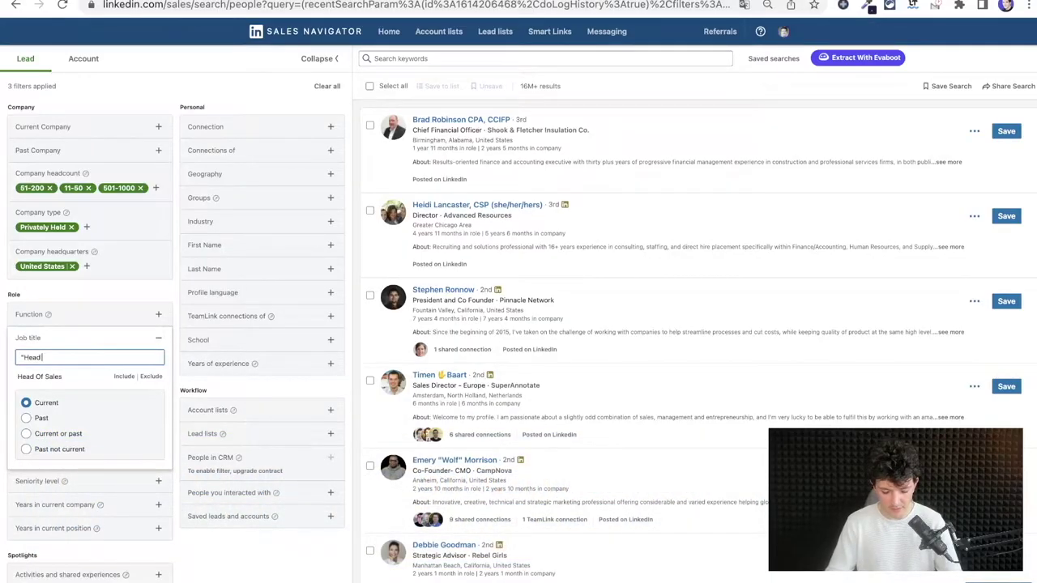
type("Sales\"")
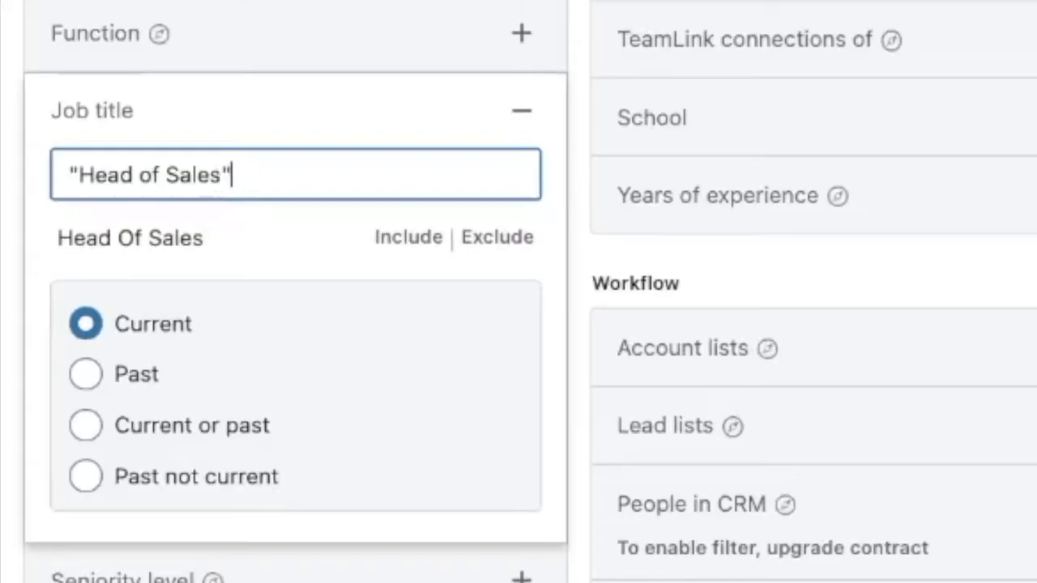
key("Return")
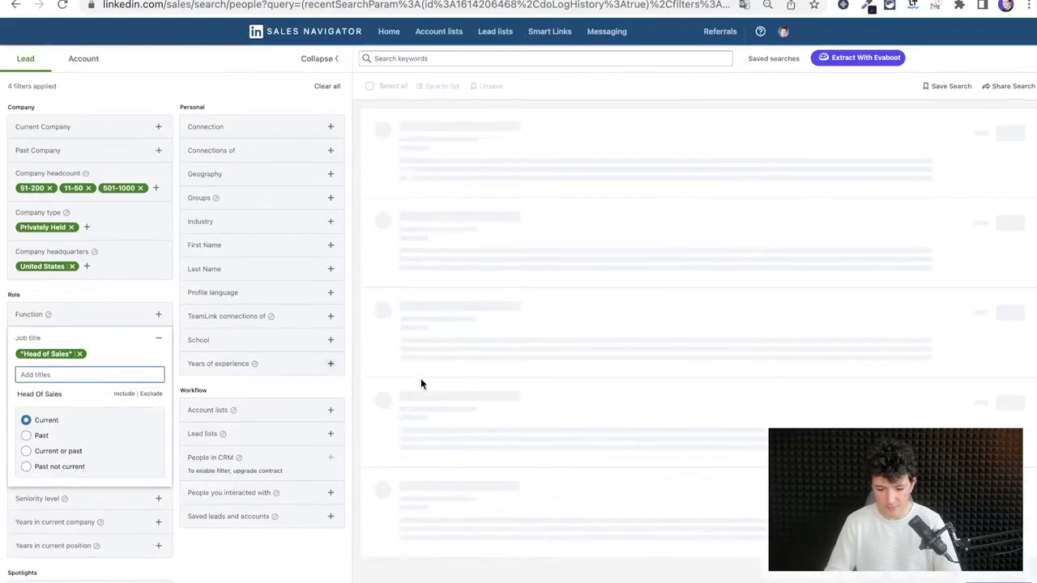
key("ctrl+f")
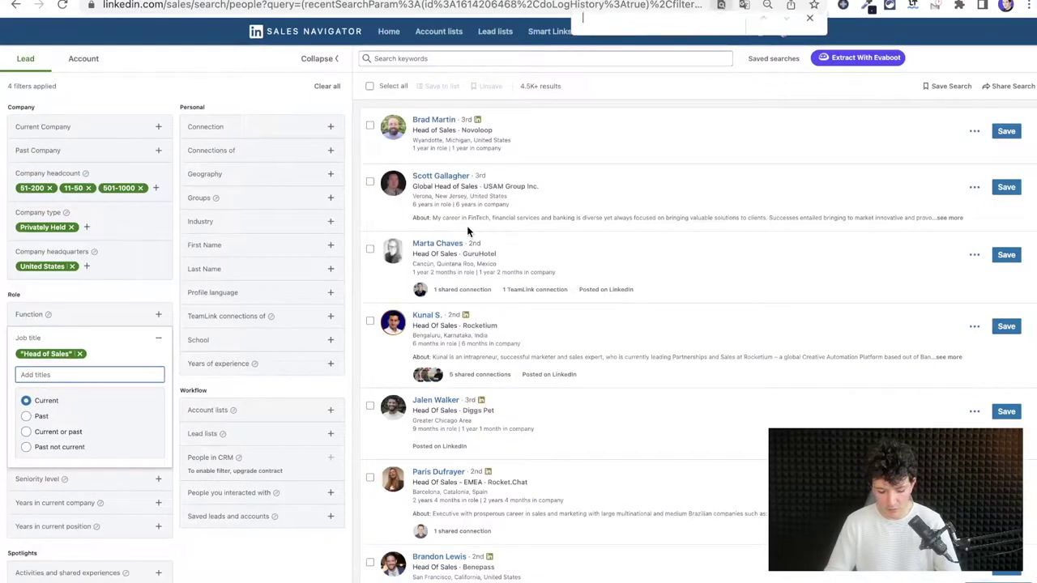
Find 'head of sales' on the results page, showing 27 matches
scroll(483, 252, "down", 15)
type("head of sales")
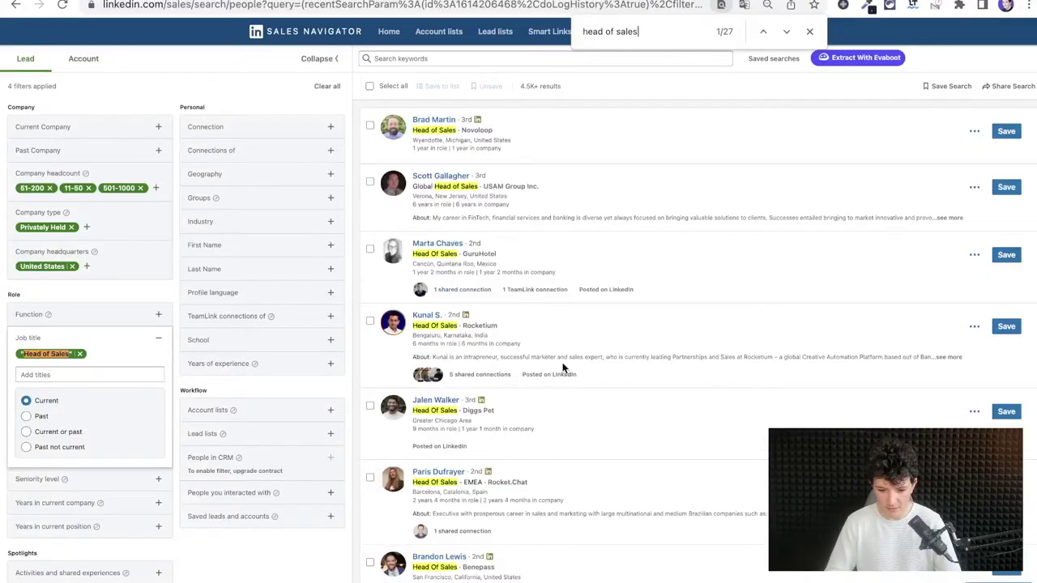
scroll(564, 369, "down", 10)
scroll(535, 391, "up", 10)
scroll(536, 393, "down", 12)
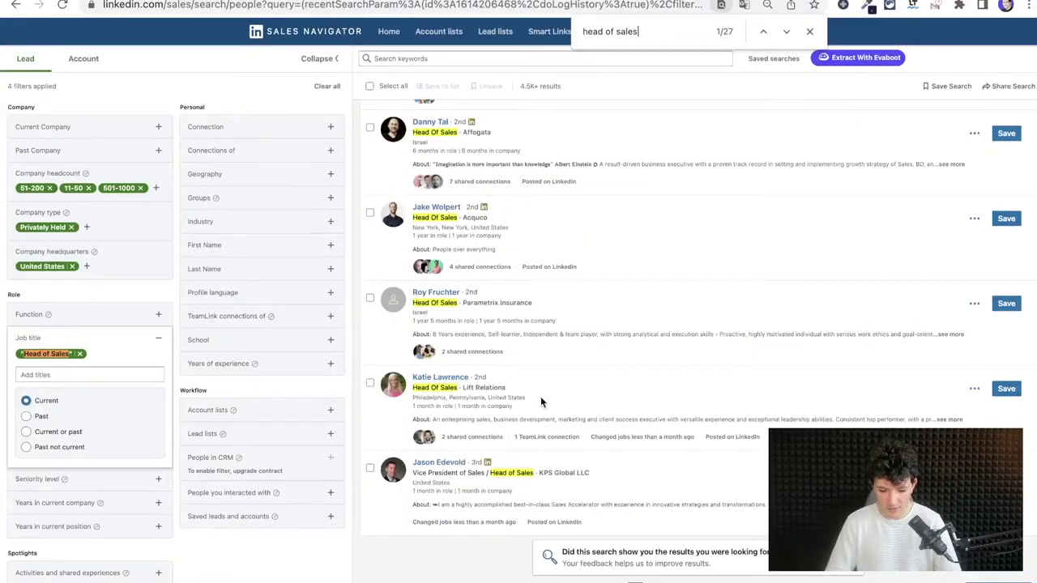
Move on to page 2 of the exact "Head of Sales" results
left_click(637, 570)
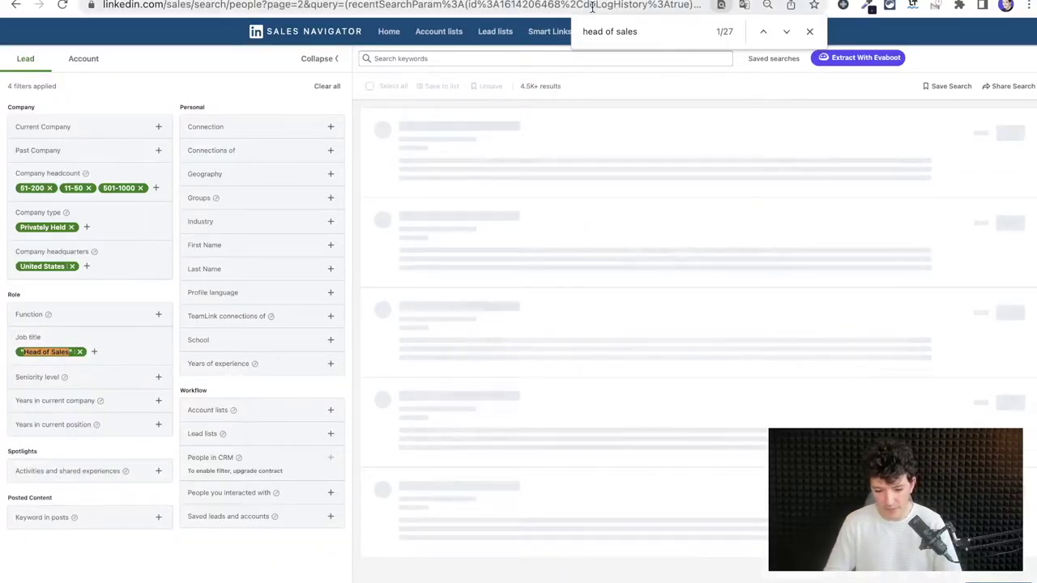
scroll(687, 240, "down", 10)
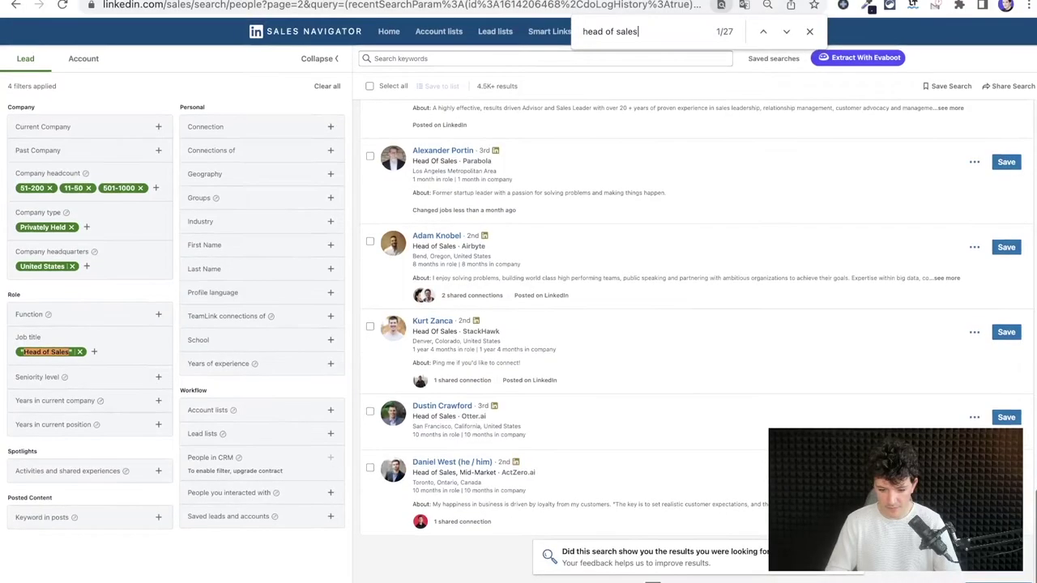
scroll(645, 215, "up", 10)
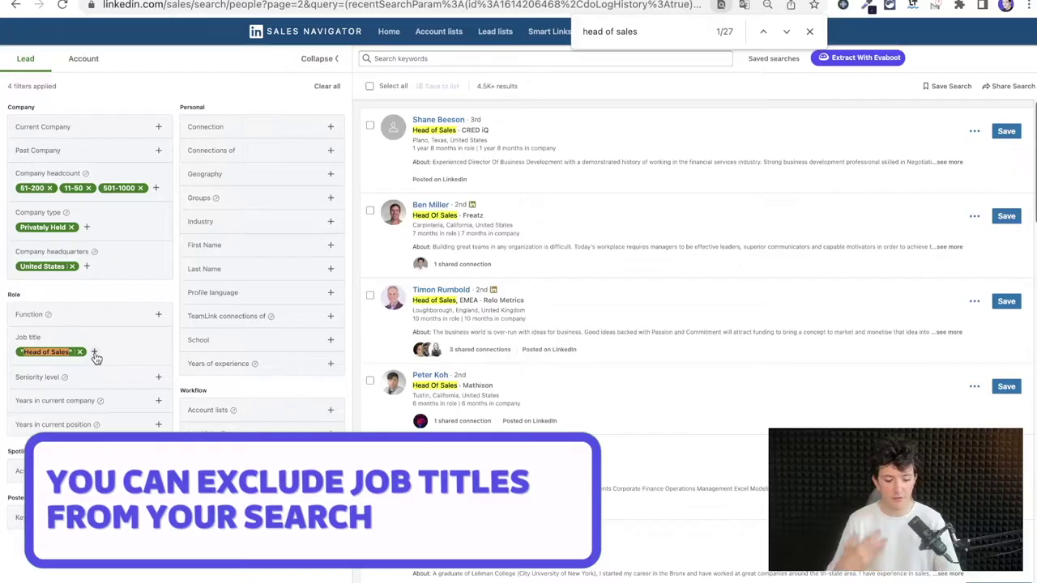
Add 'VP of Sales' as another job-title filter entry
left_click(95, 354)
type("V")
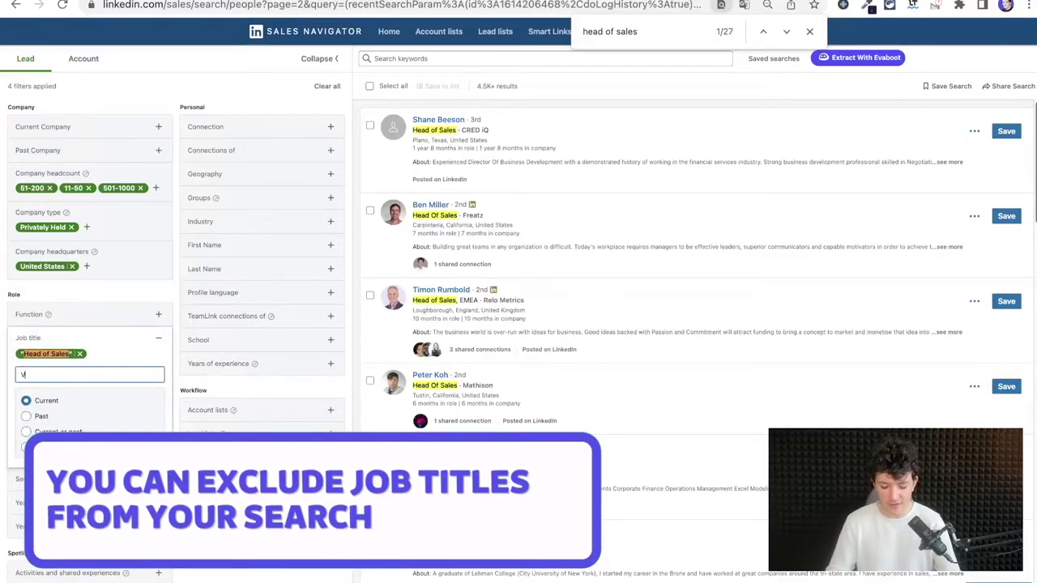
type("P of Sa")
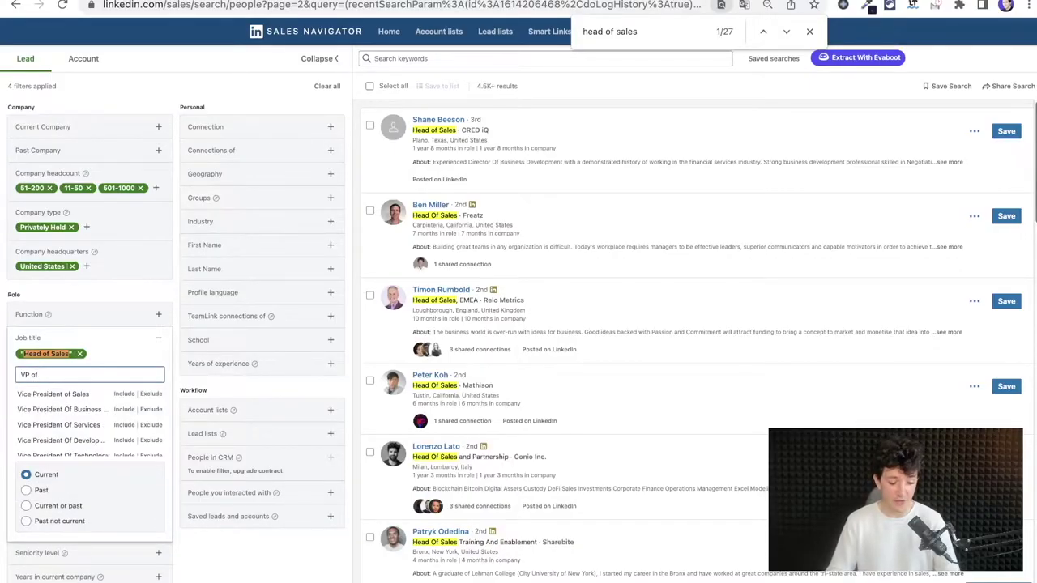
type("les")
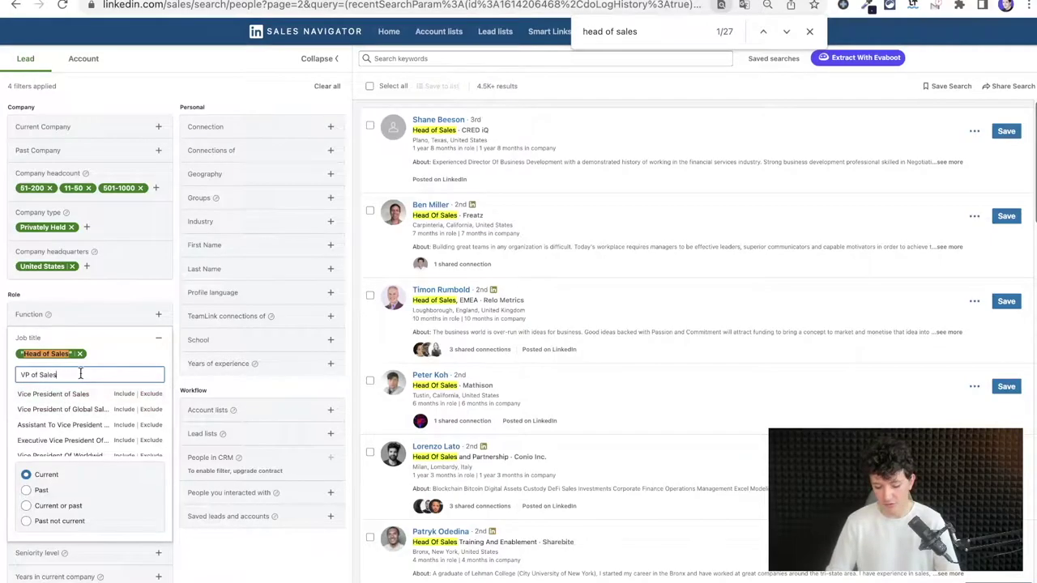
key("Return")
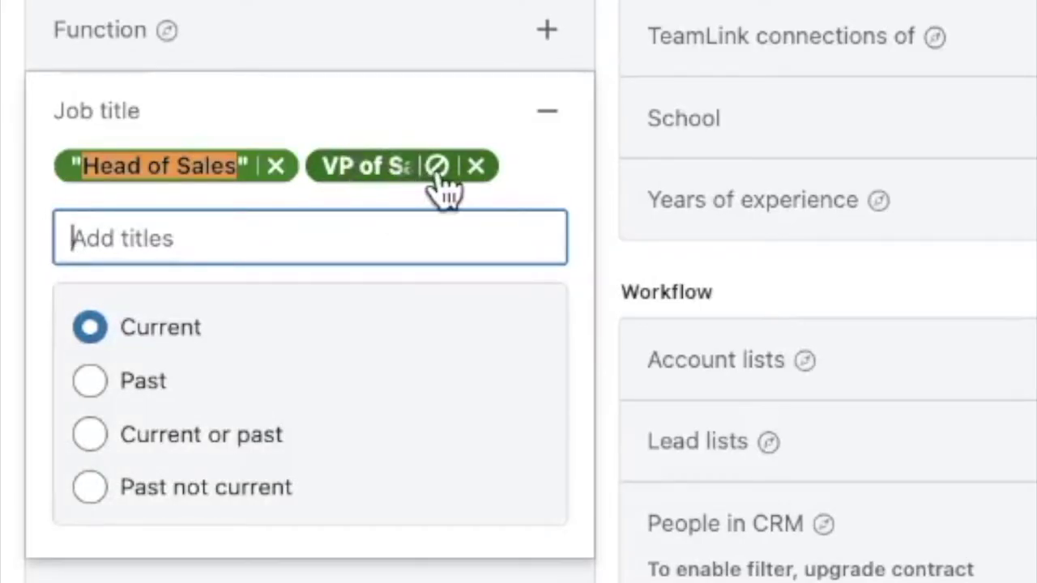
Exclude both VP of Sales and Vice President of Sales job titles from the search
left_click(437, 167)
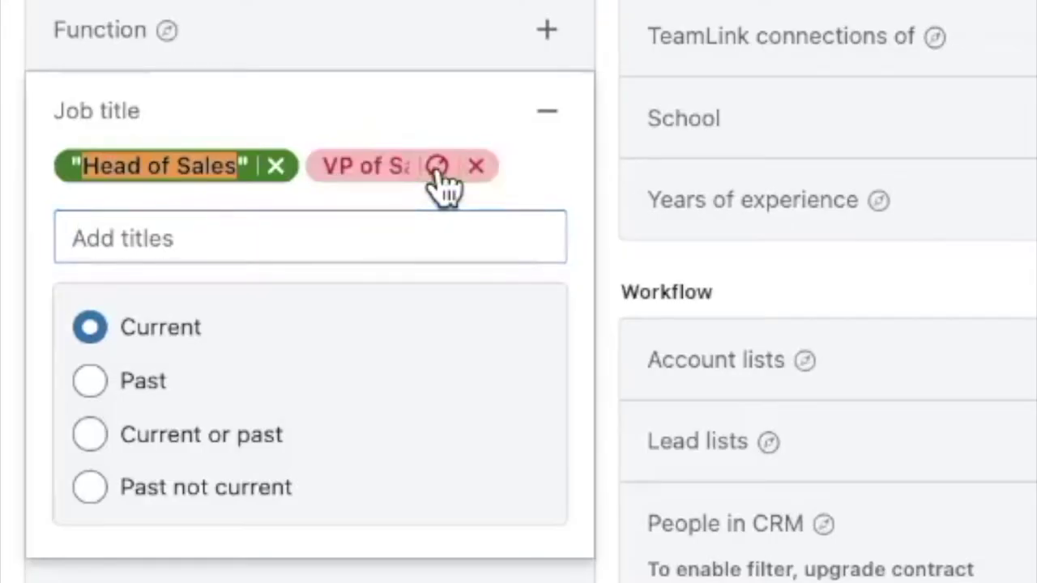
left_click(349, 235)
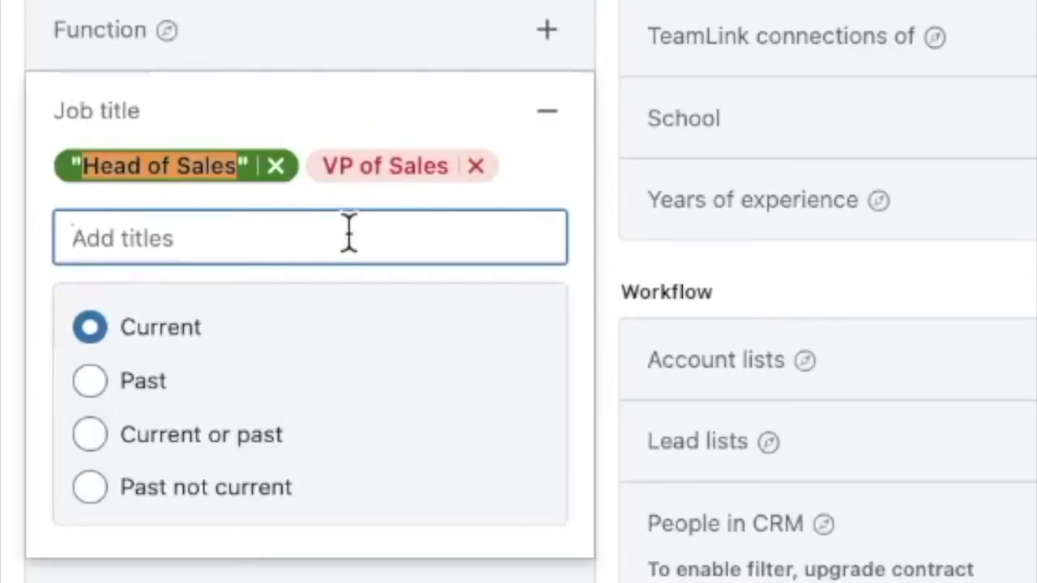
type("Vice press")
key("BackSpace")
key("BackSpace")
key("BackSpace")
key("BackSpace")
key("BackSpace")
key("BackSpace")
key("BackSpace")
key("BackSpace")
key("BackSpace")
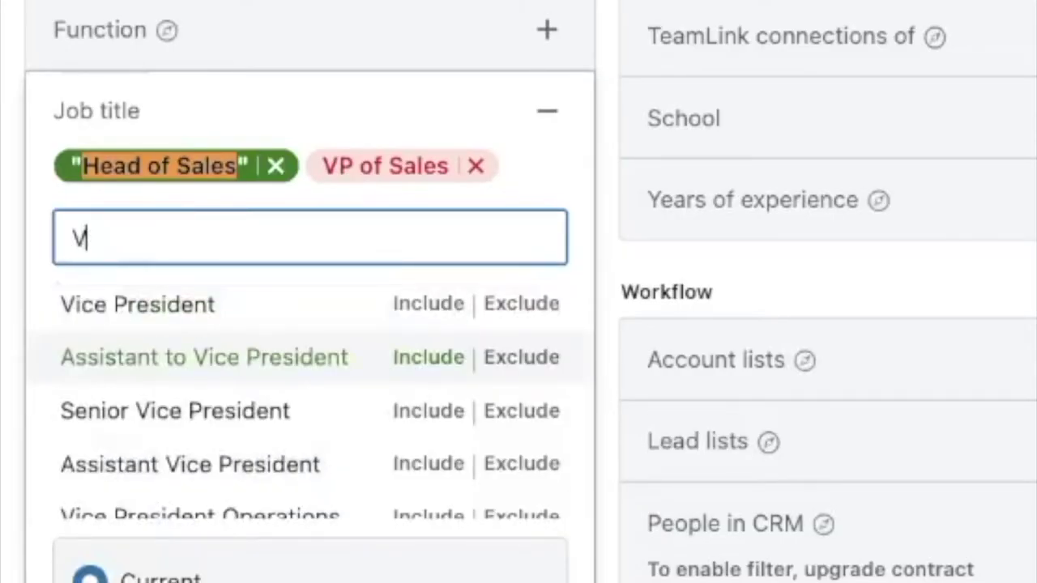
type("P sA")
key("BackSpace")
key("BackSpace")
type("Sales")
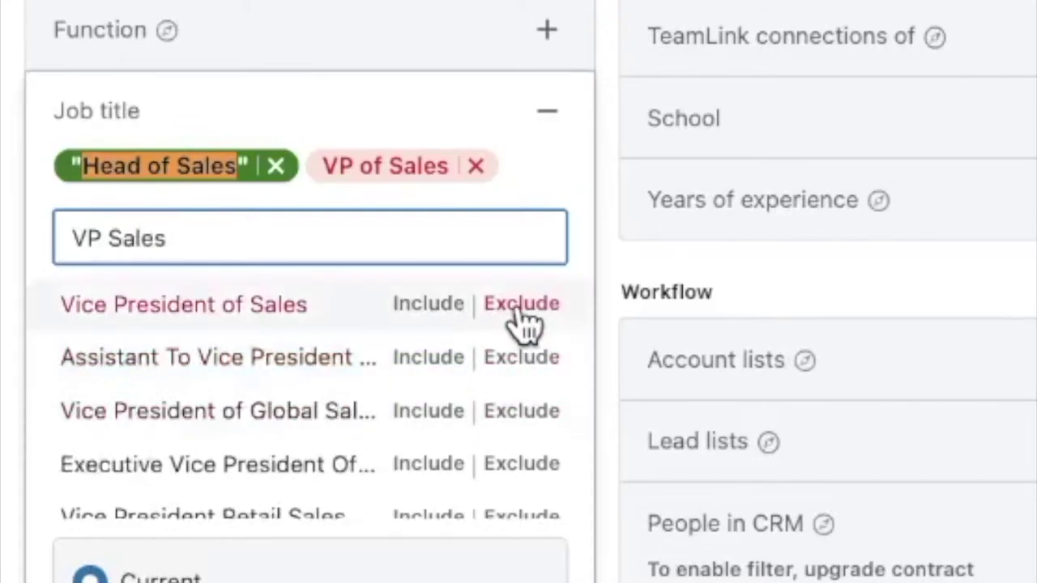
left_click(517, 315)
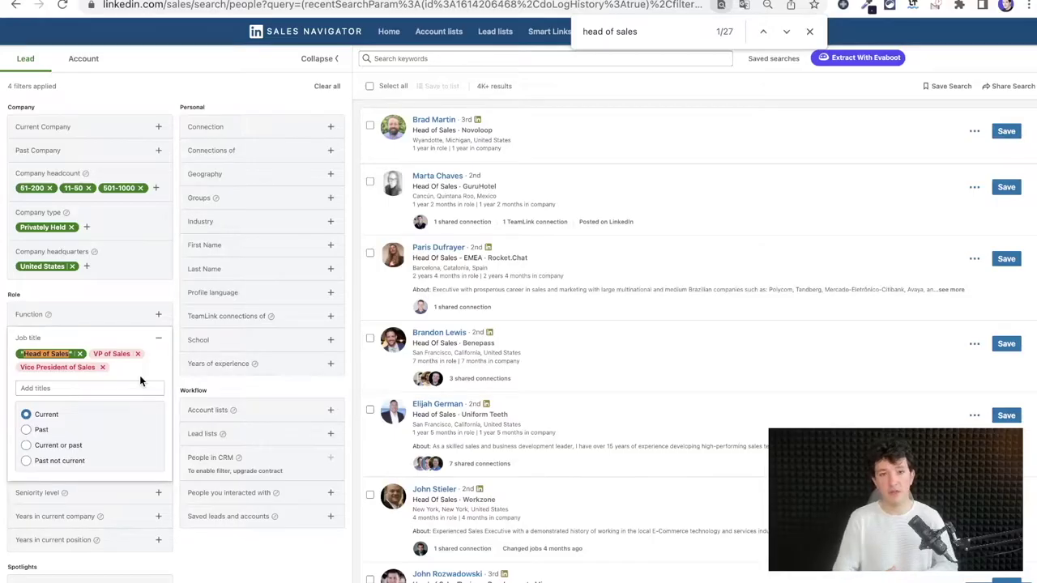
Close the find-in-page search for 'head of sales'
key("Escape")
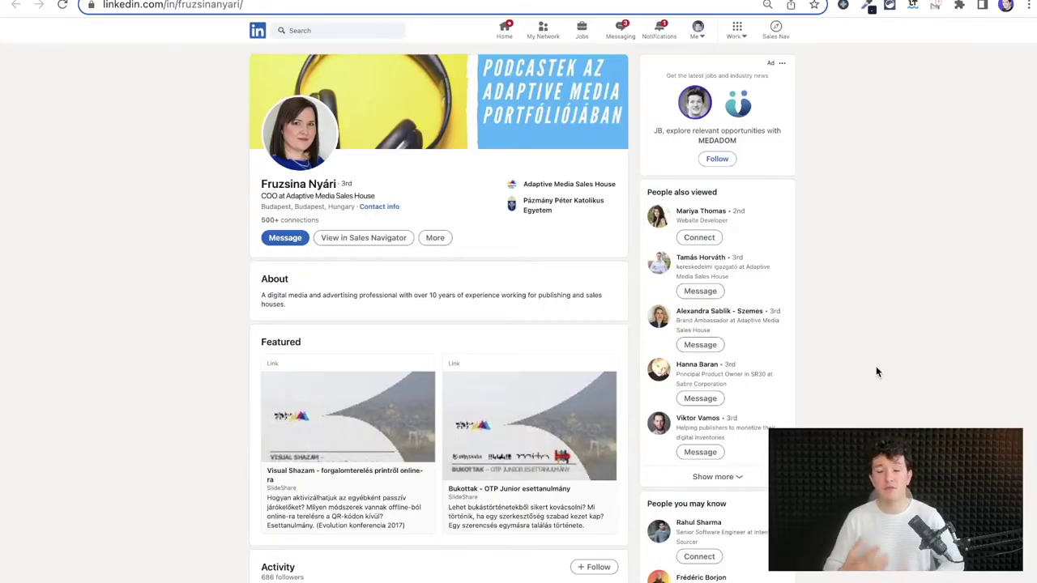
Review the lead's Experience showing Head Of Sales since Jan 2017, then zoom the page back out
scroll(691, 428, "down", 8)
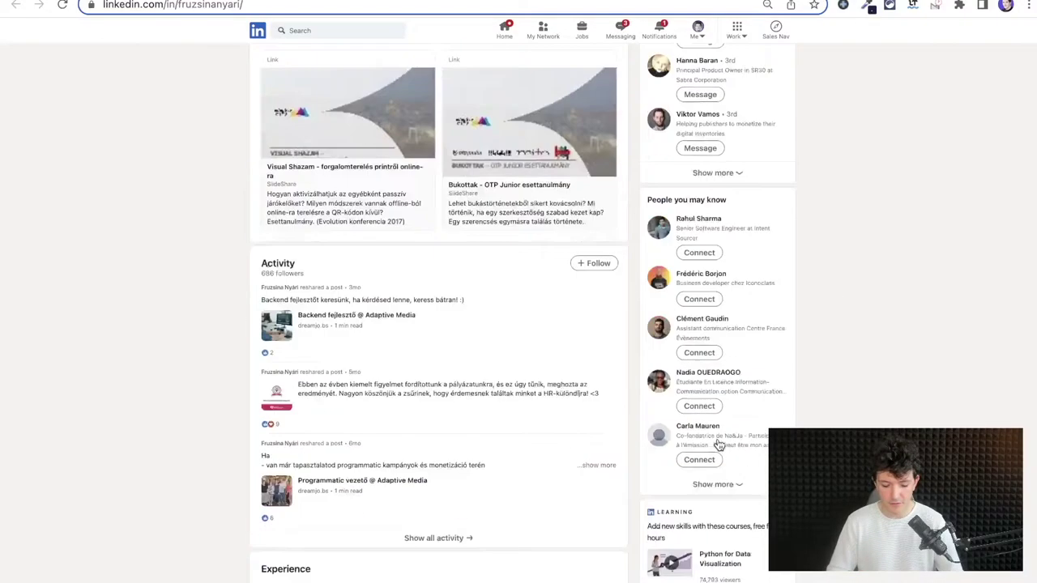
scroll(232, 347, "up", 5)
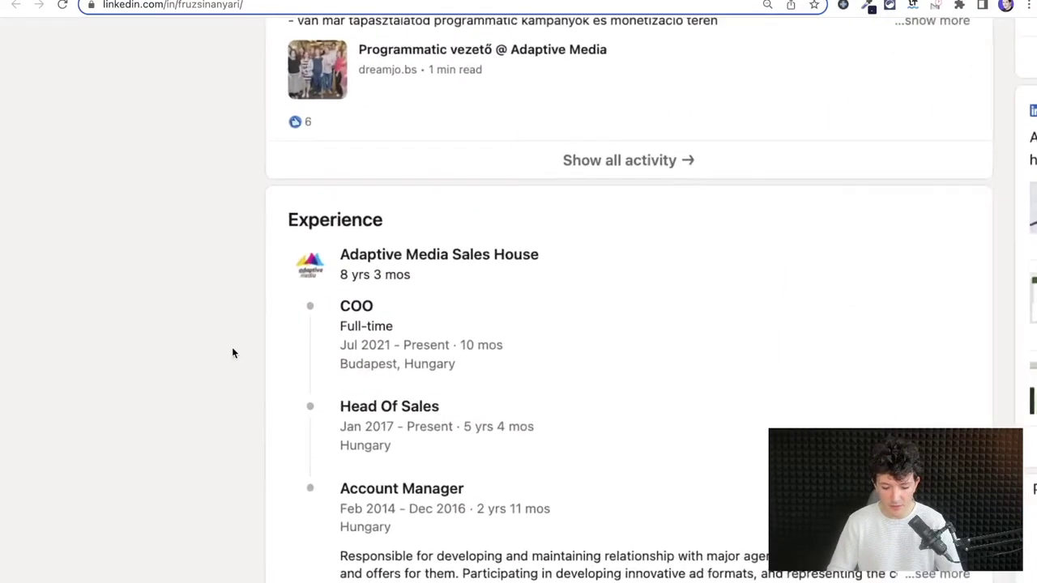
scroll(540, 386, "right", 1)
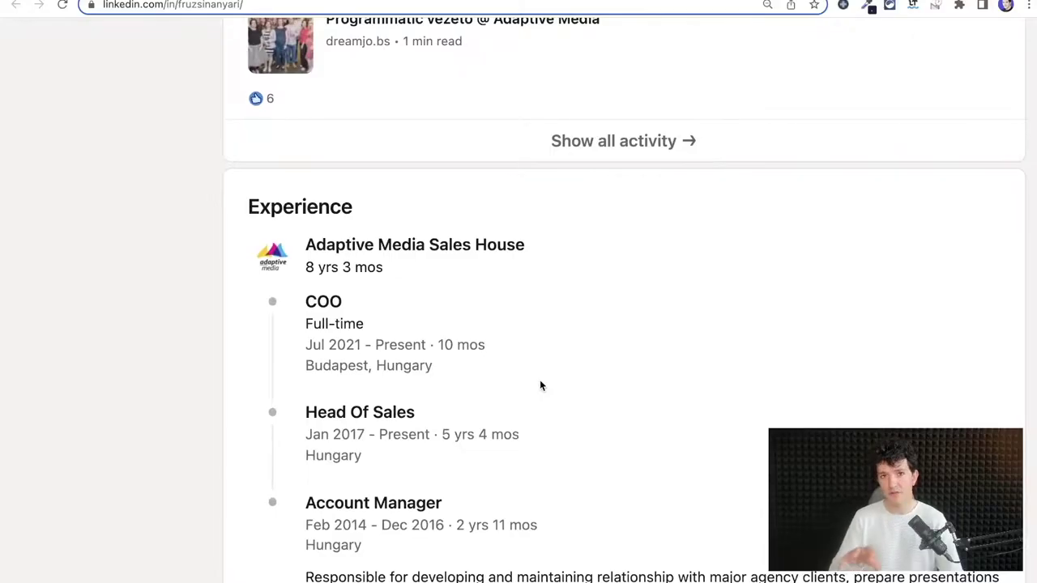
scroll(541, 383, "down", 2)
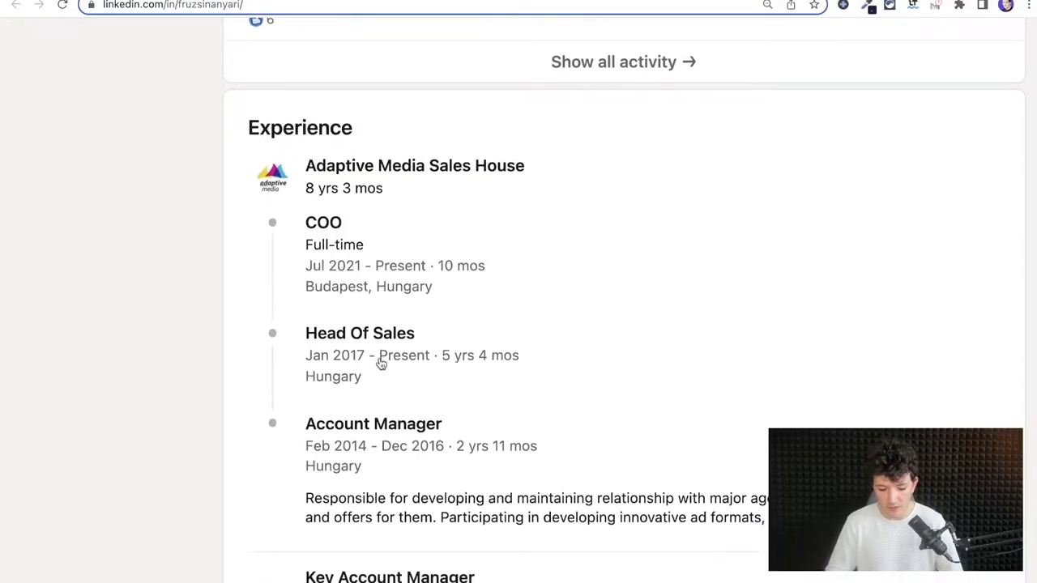
scroll(380, 364, "up", 3)
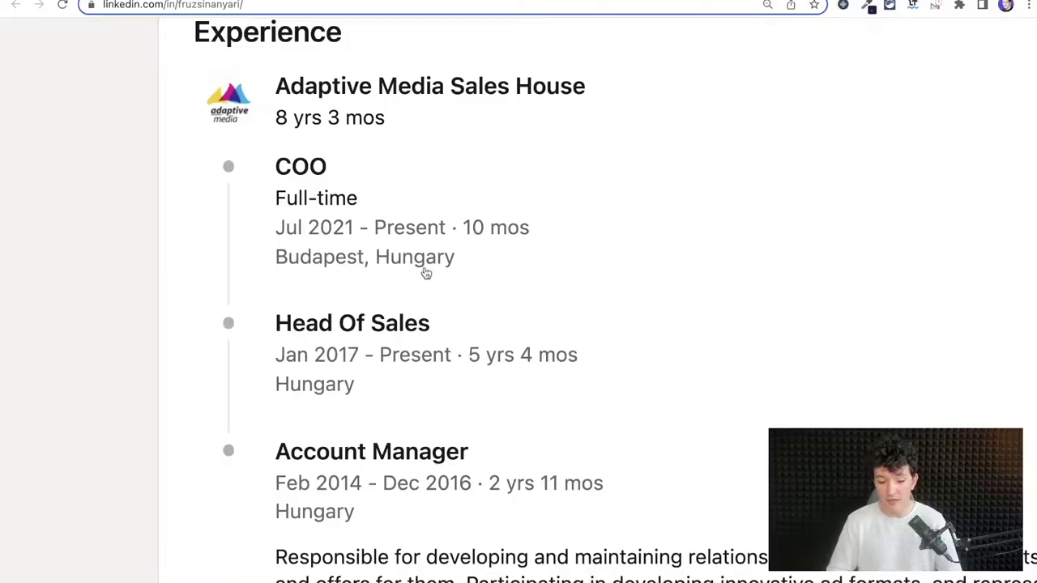
scroll(417, 271, "up", 2)
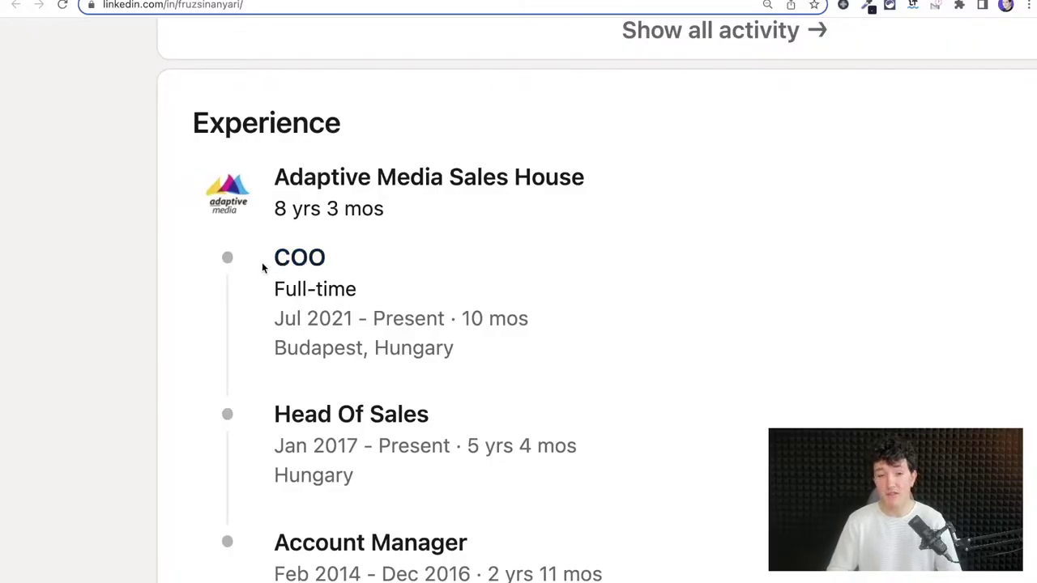
scroll(324, 421, "down", 2)
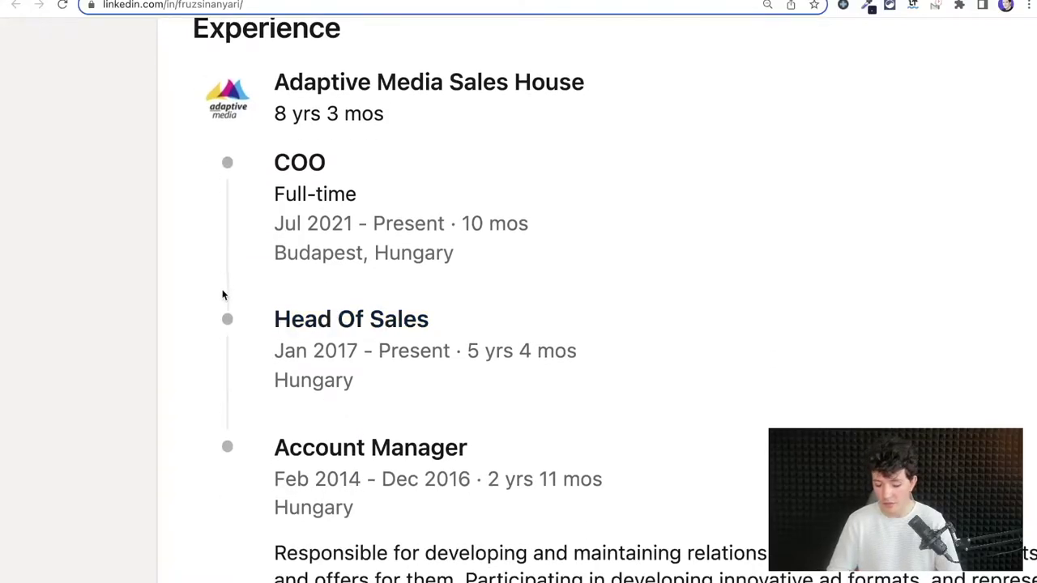
scroll(511, 320, "up", 2)
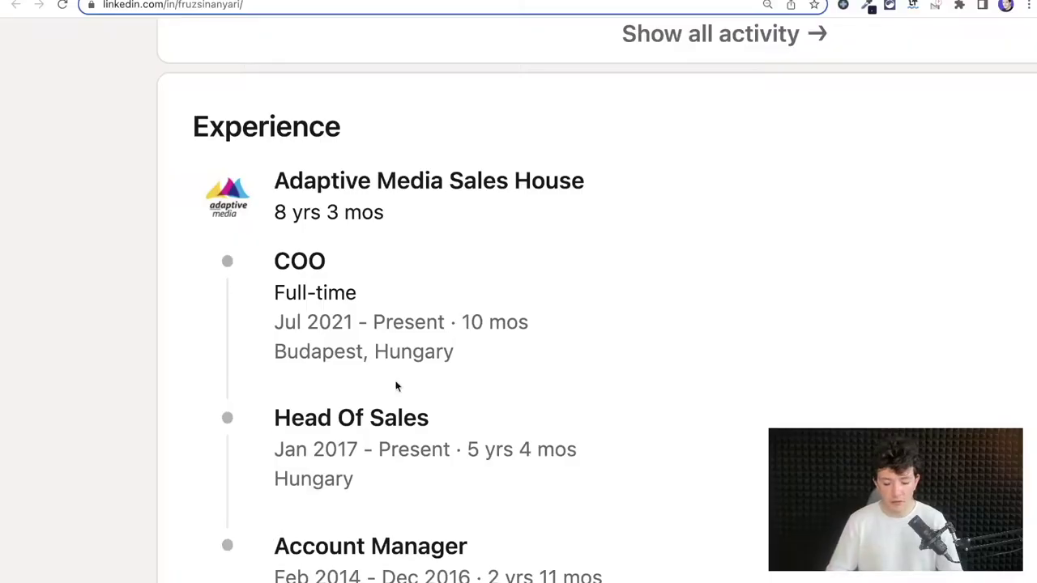
scroll(397, 401, "down", 1)
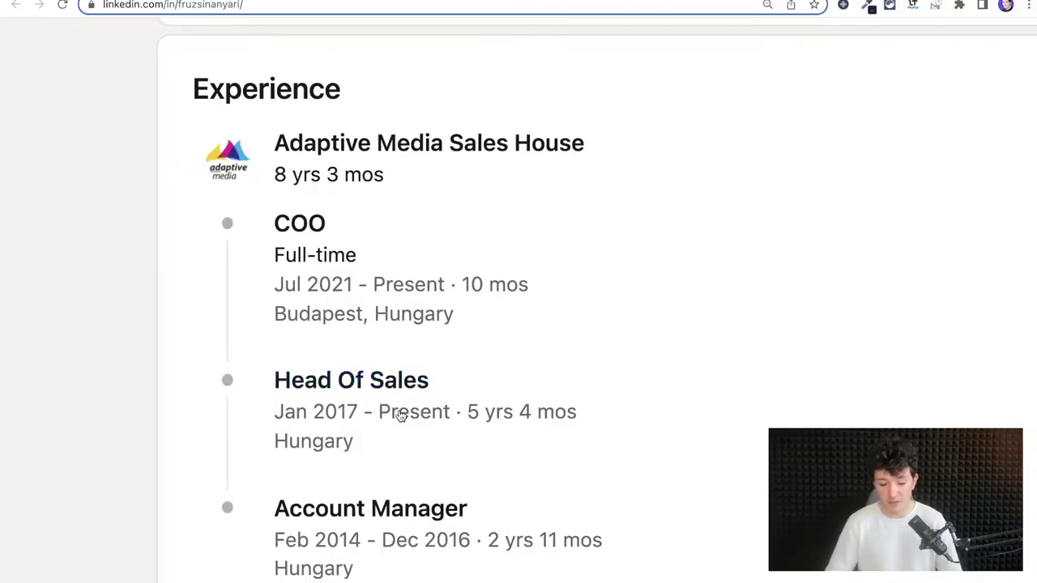
left_click_drag(436, 422, 440, 473)
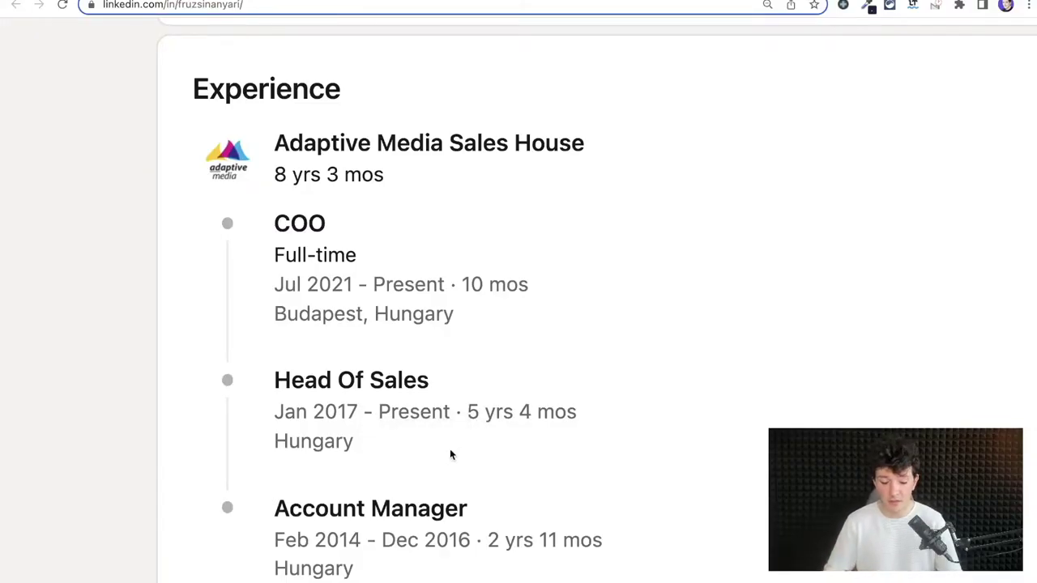
key("super+minus")
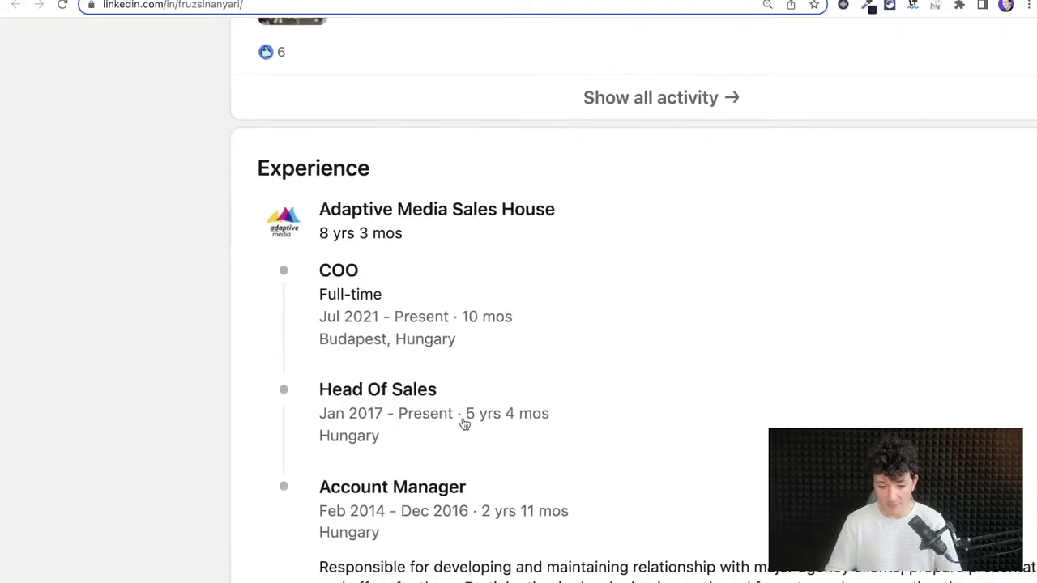
key("super+minus")
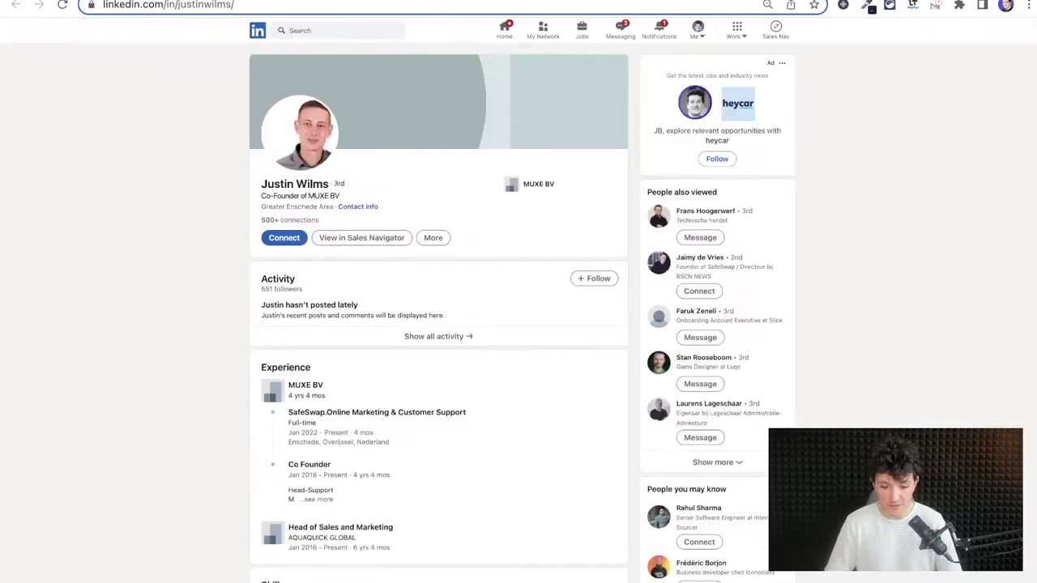
Enlarge the second lead's profile page and bring its Experience section into view
scroll(340, 331, "down", 5)
key("super+plus")
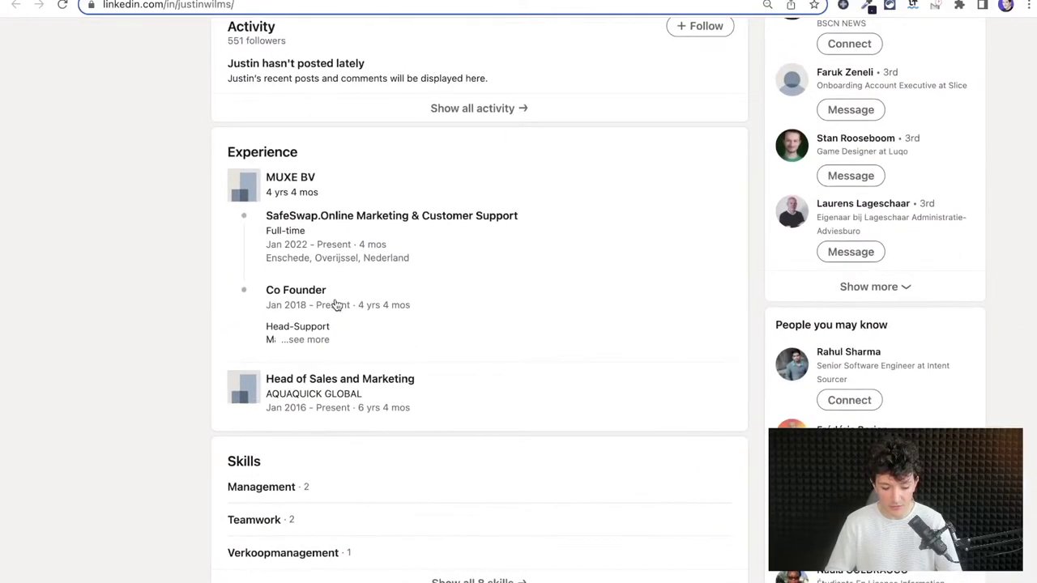
key("super+plus")
key("super+plus")
key("super+plus")
key("super+plus")
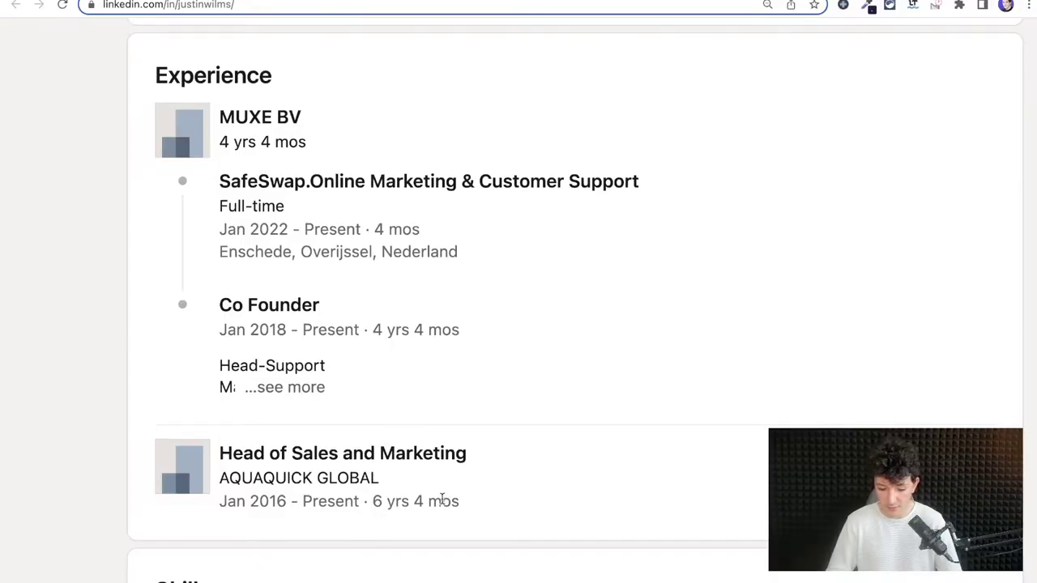
scroll(411, 439, "up", 2)
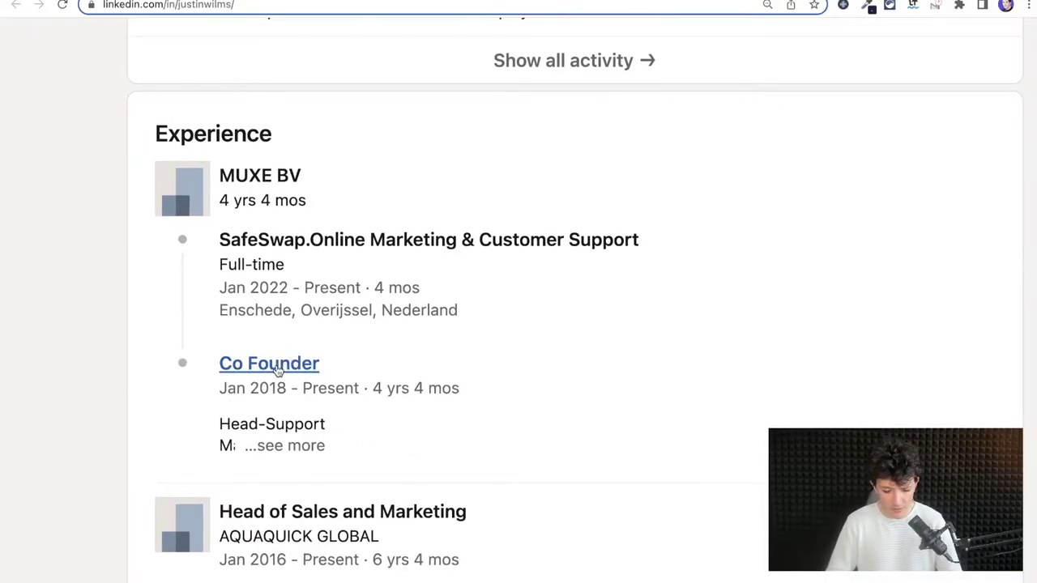
scroll(302, 392, "down", 1)
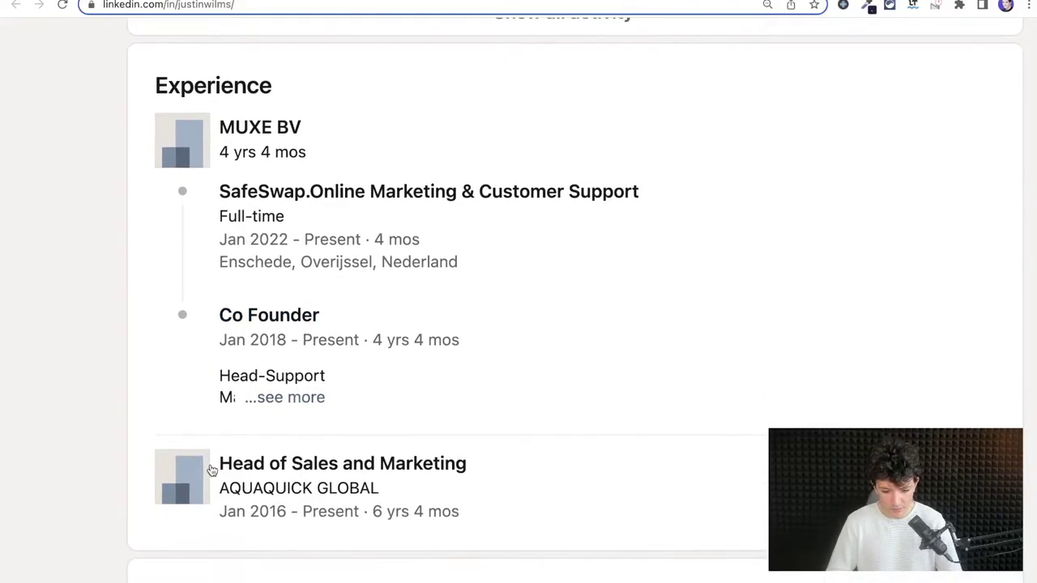
scroll(327, 389, "up", 1)
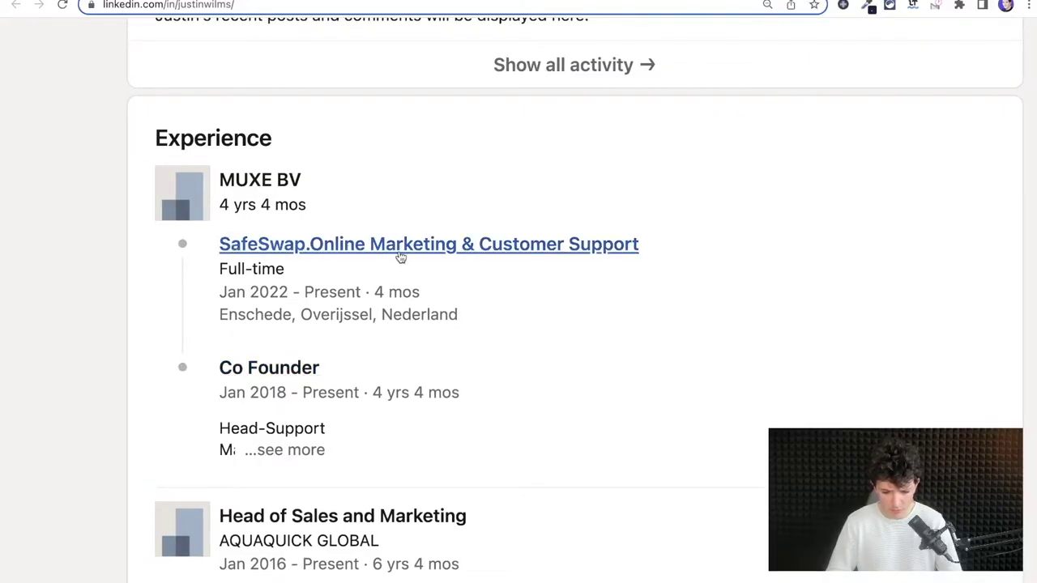
scroll(537, 420, "down", 1)
scroll(536, 419, "up", 1)
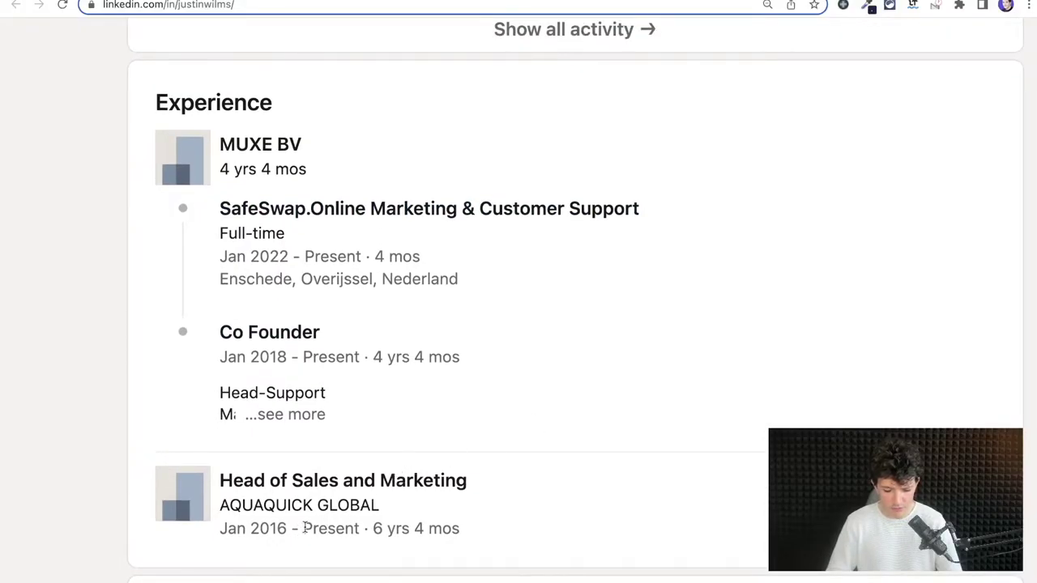
Highlight 'Head of Sales' and 'Present' in the AQUAQUICK GLOBAL experience entry
double_click(305, 527)
scroll(320, 508, "down", 1)
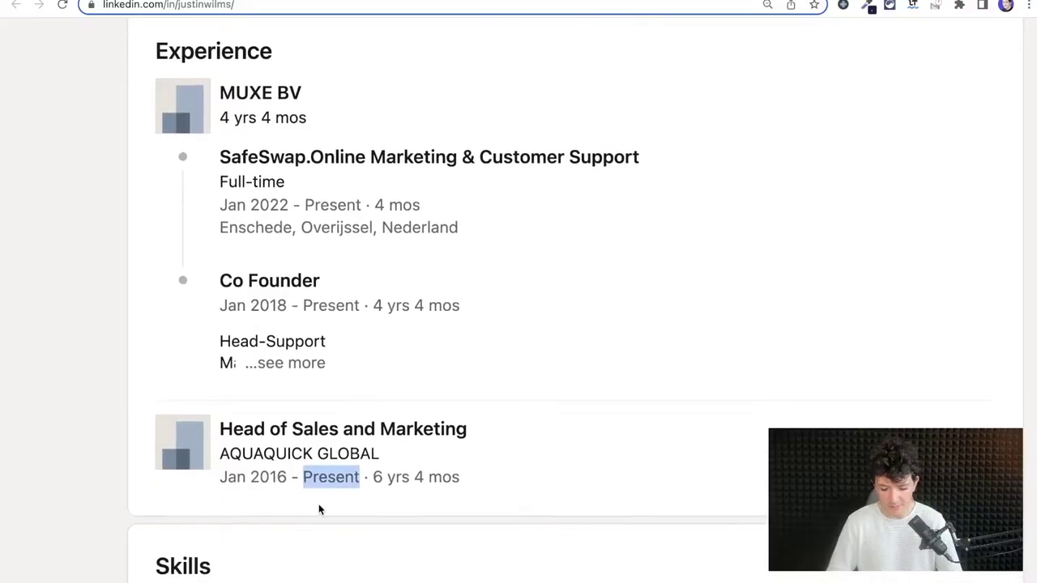
left_click_drag(223, 431, 338, 428)
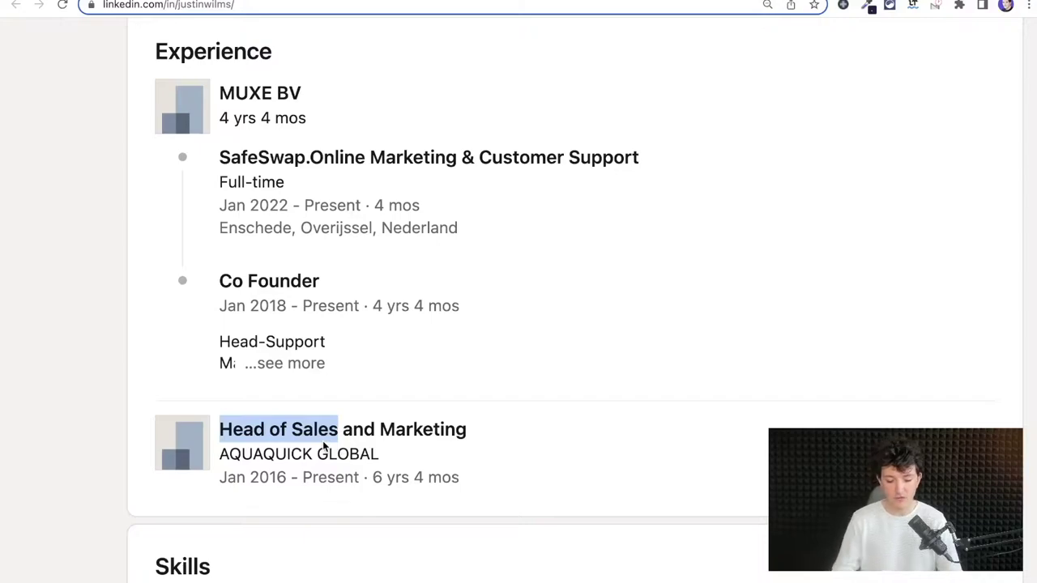
left_click(319, 491)
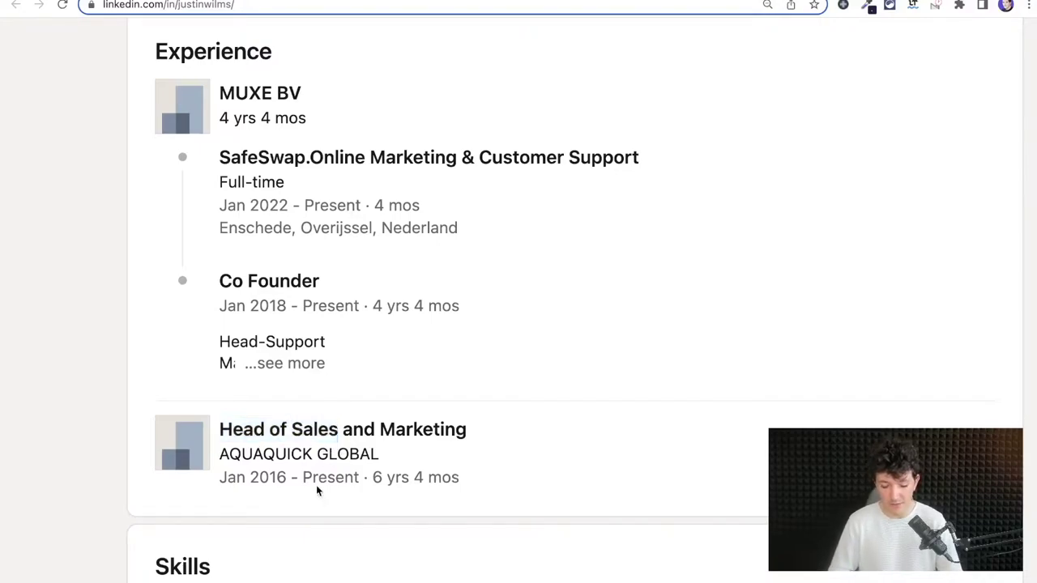
left_click_drag(302, 478, 364, 477)
scroll(413, 339, "up", 3)
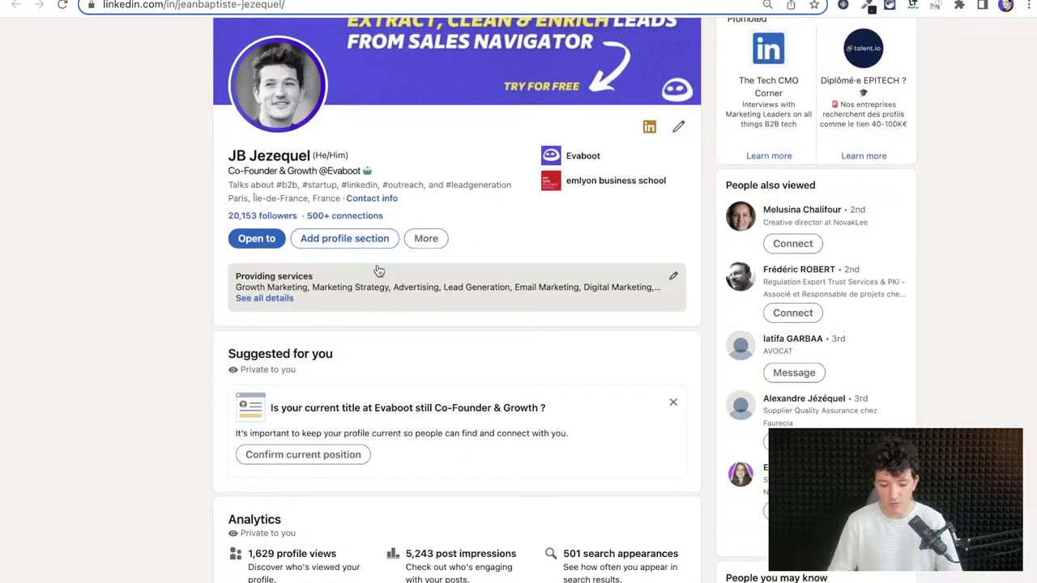
Highlight the suggestion asking whether Co-Founder & Growth at Evaboot is still the current title
scroll(378, 271, "up", 5)
scroll(377, 271, "down", 5)
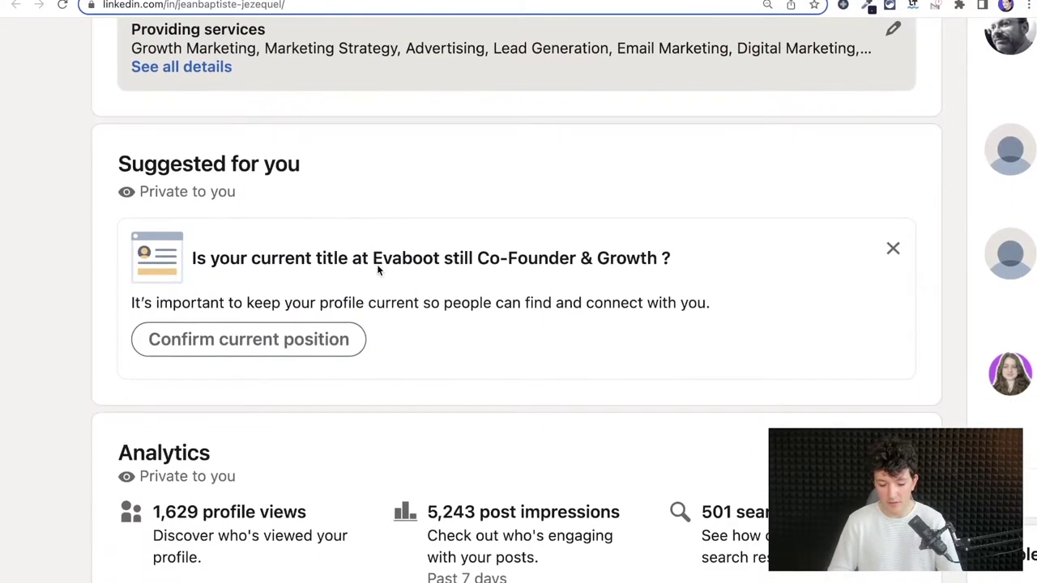
left_click_drag(193, 258, 669, 250)
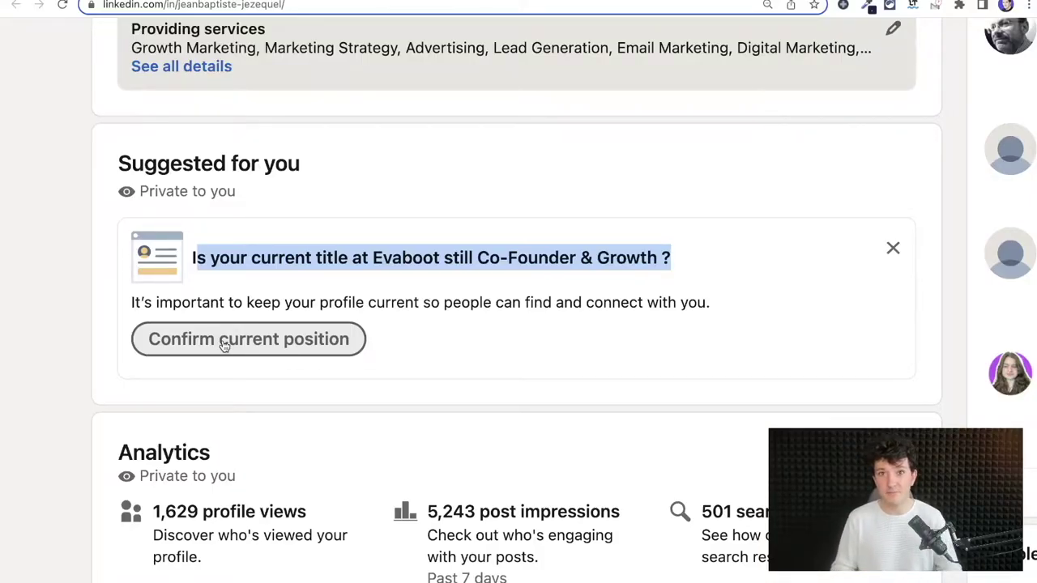
scroll(224, 344, "down", 5)
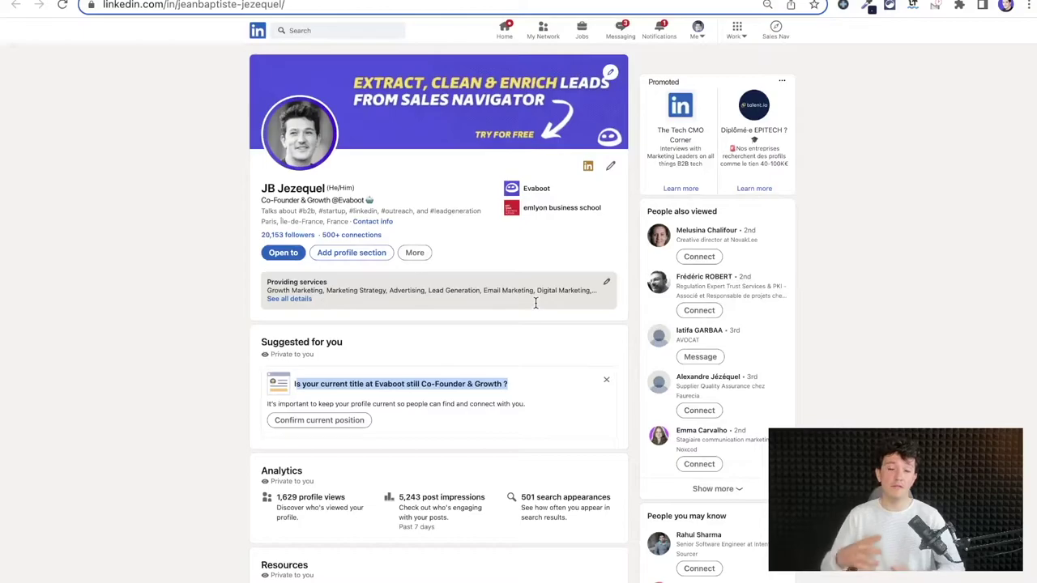
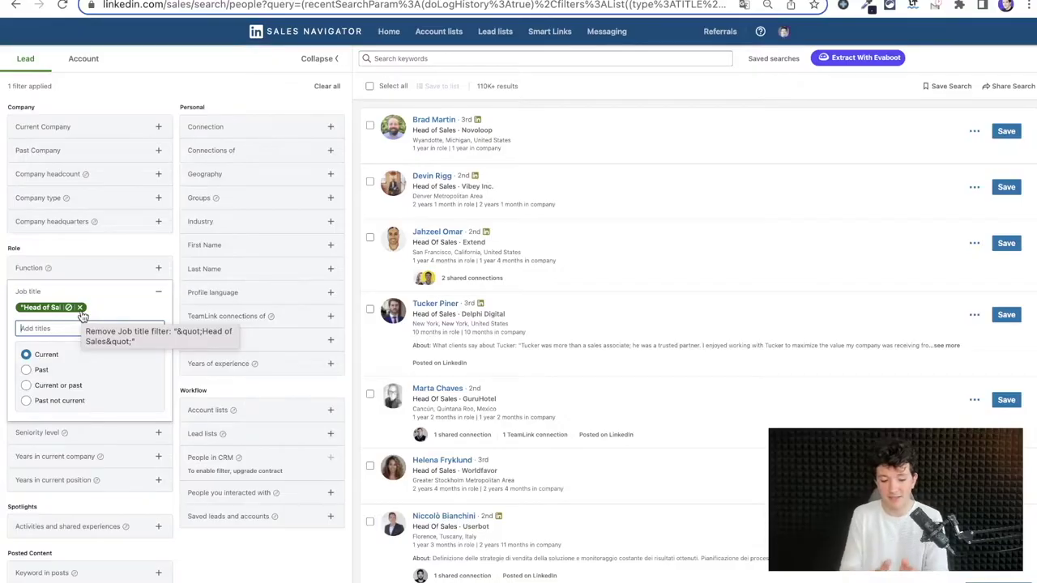
Swap the Head of Sales job title filter for Agile Coach and go to page 6 of the leads
left_click(81, 308)
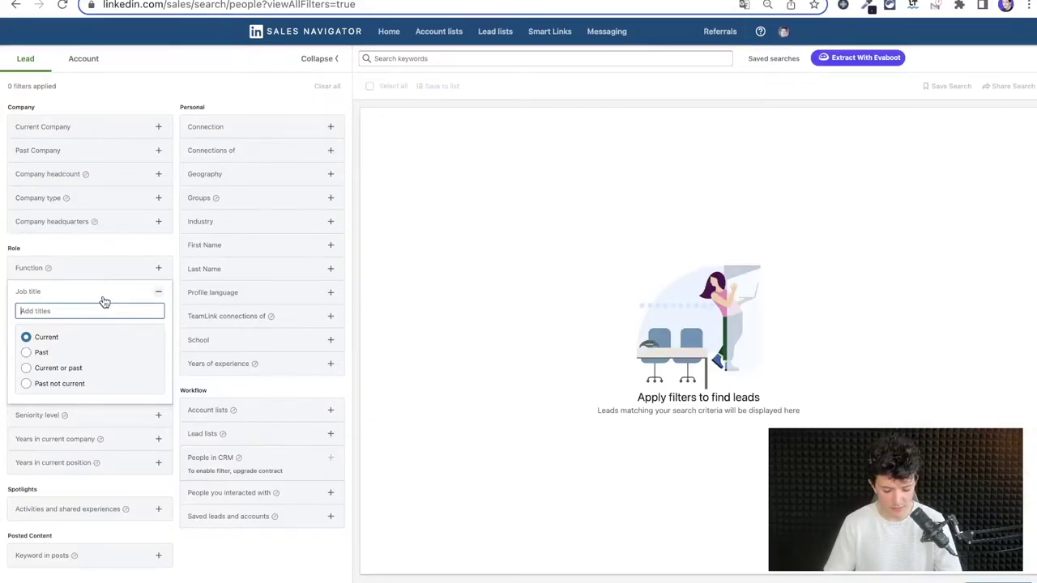
type("Ag")
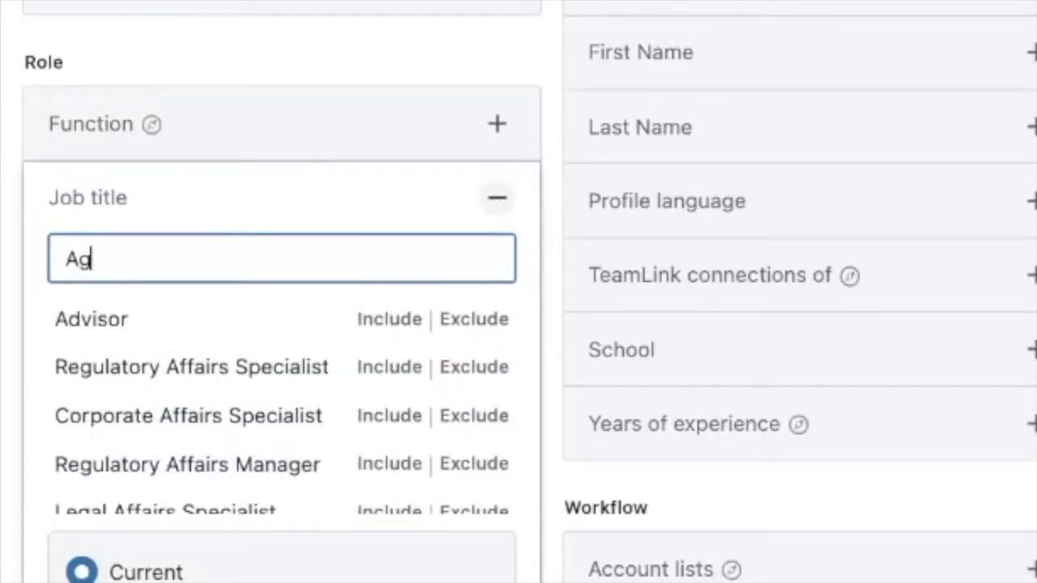
type("ile Coach")
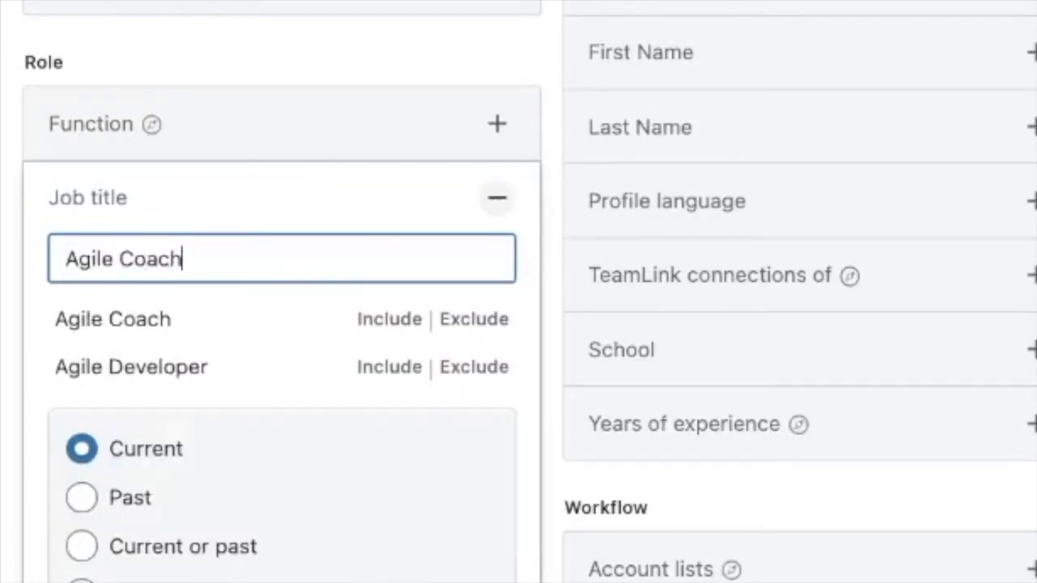
key("Return")
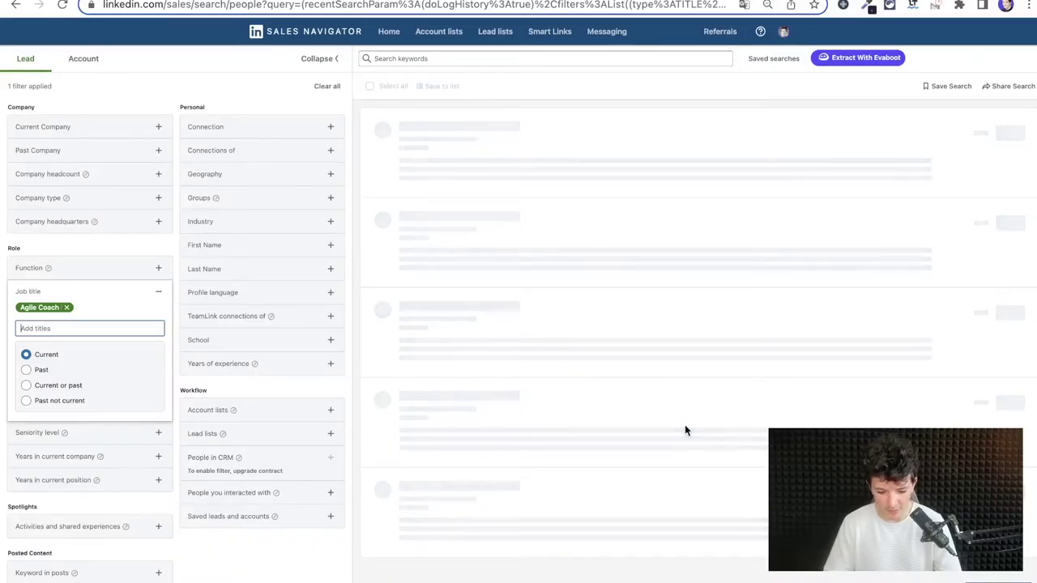
scroll(655, 435, "down", 15)
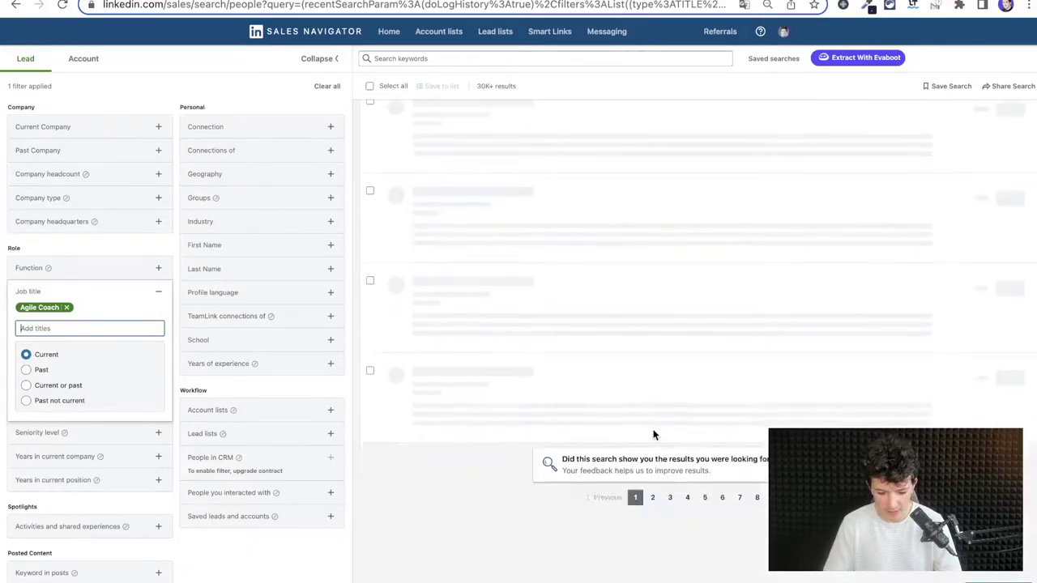
left_click(620, 317)
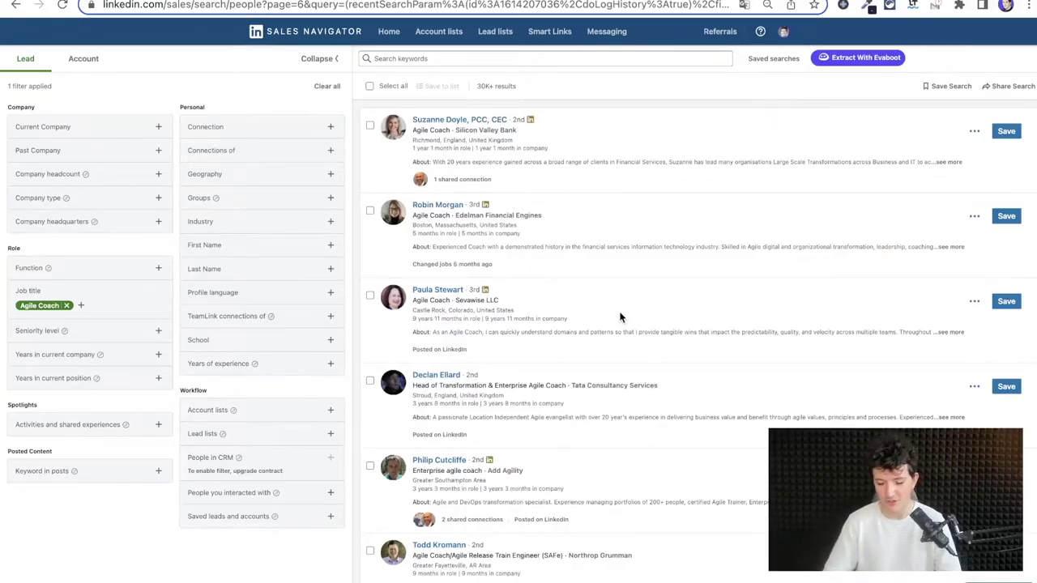
Find 'agile coach' on the results page and zoom in to scan the matching leads
scroll(552, 345, "down", 15)
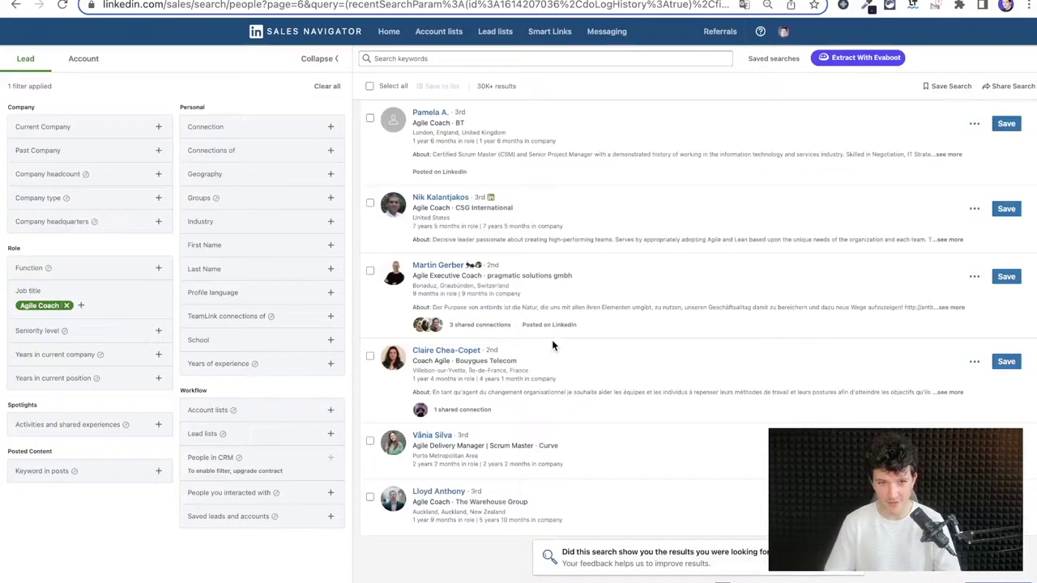
key("ctrl+f")
type("ag")
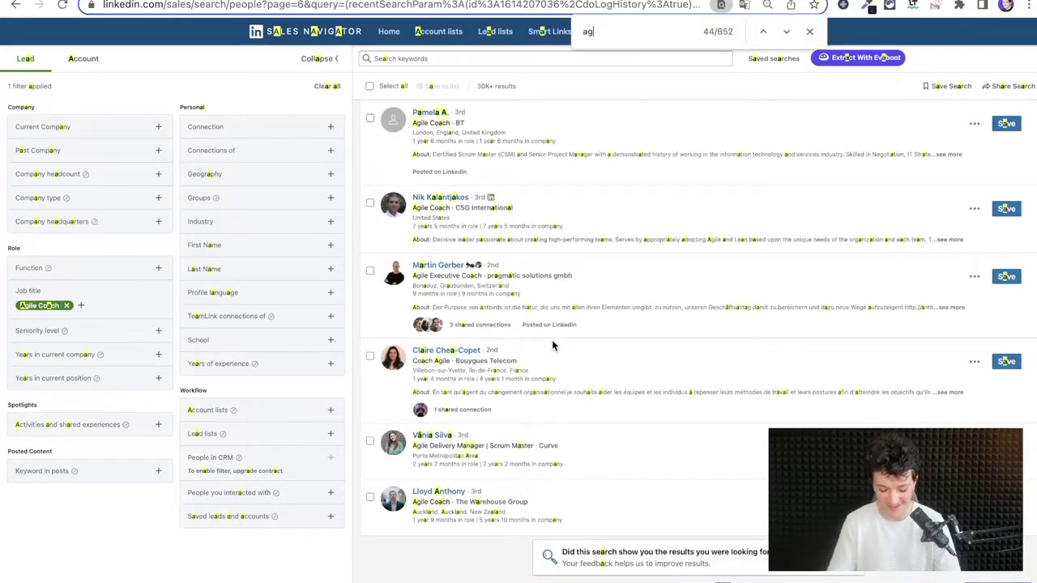
type("ile coach")
scroll(627, 539, "down", 10)
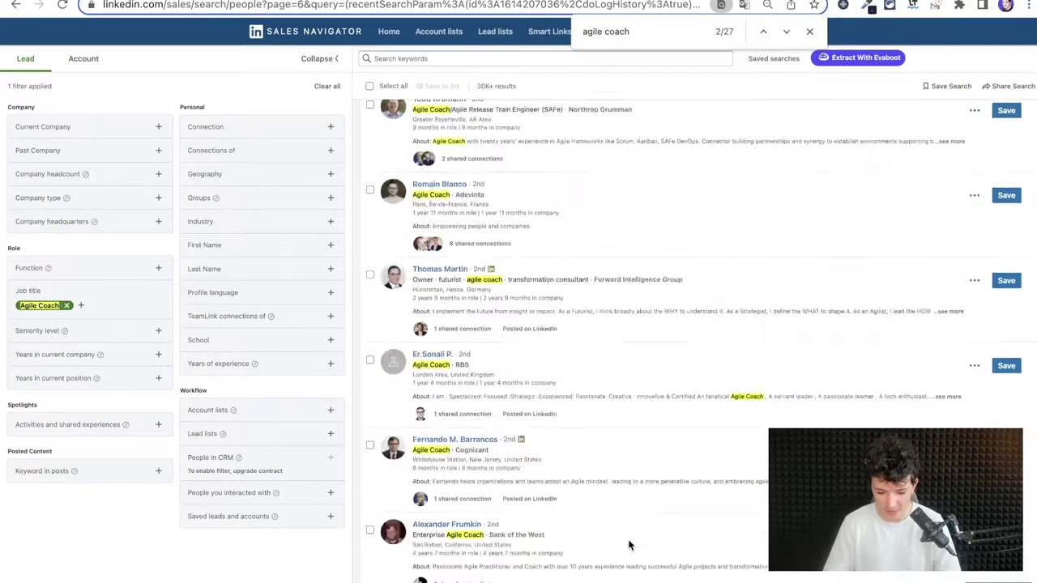
scroll(590, 296, "up", 1)
scroll(590, 298, "down", 1)
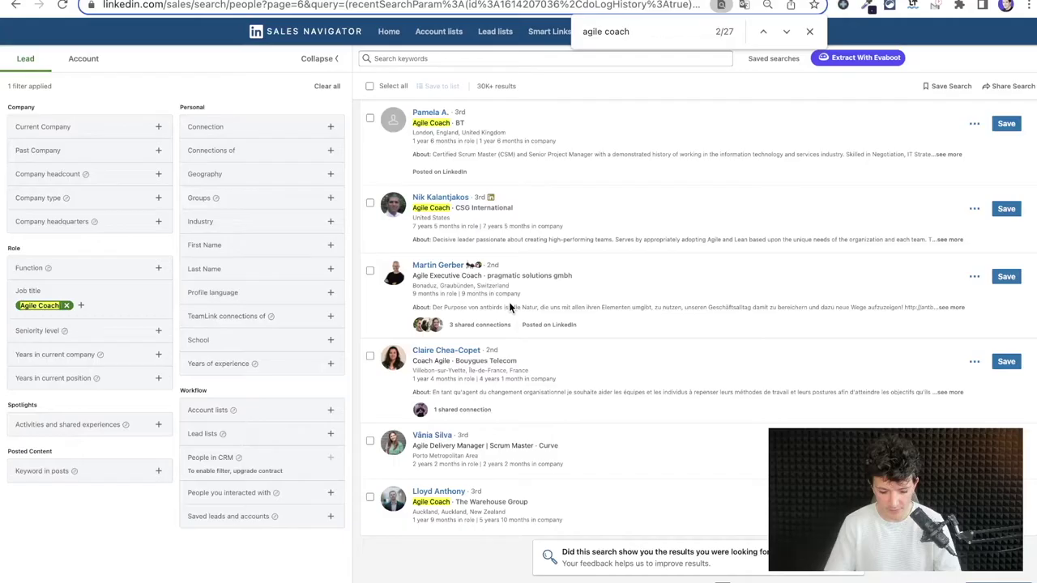
key("ctrl+plus")
key("ctrl+plus")
scroll(509, 306, "down", 1)
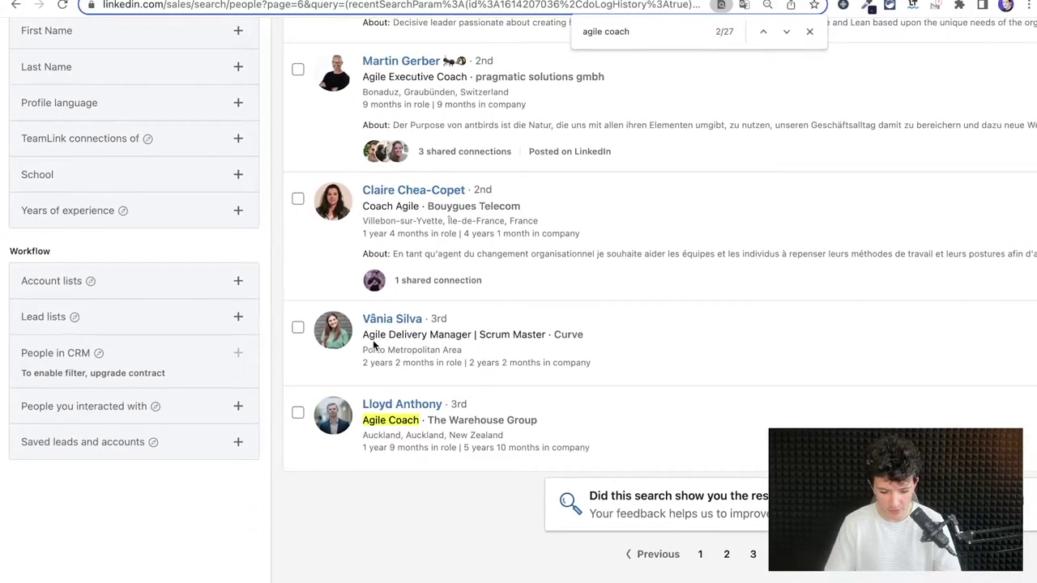
scroll(460, 328, "up", 2)
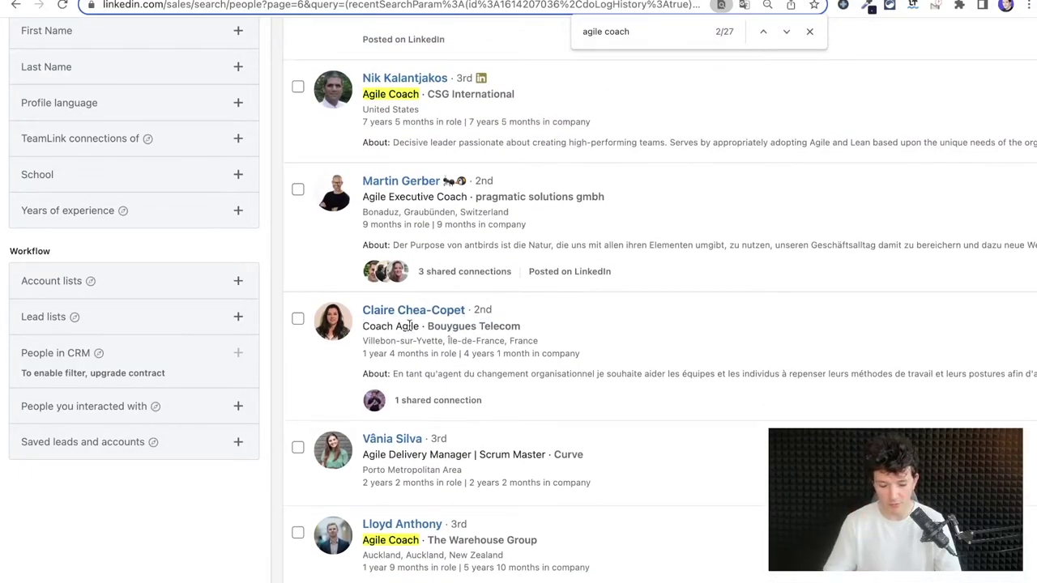
scroll(409, 325, "up", 1)
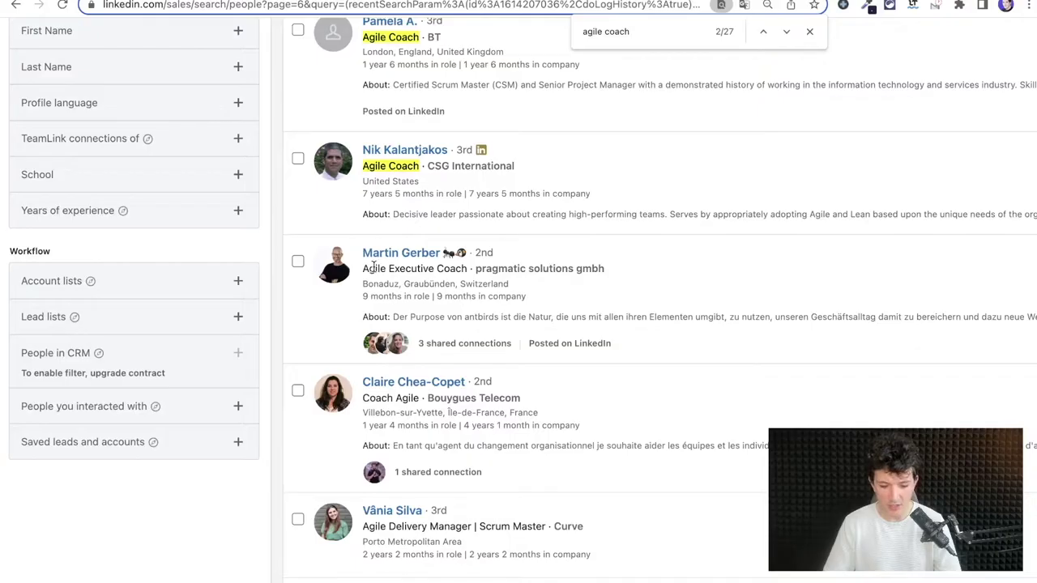
mouse_move(484, 277)
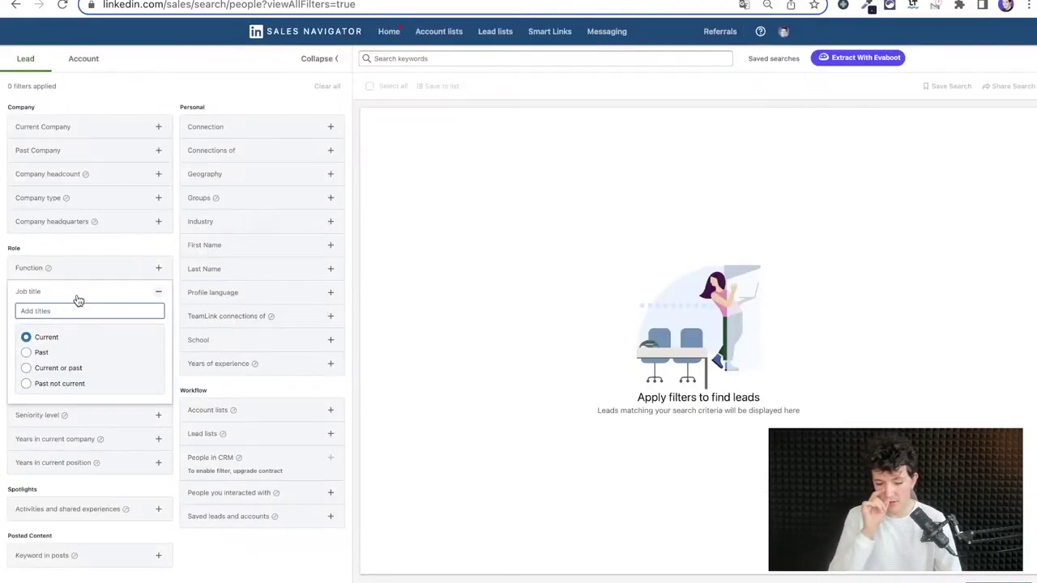
Filter leads by the quoted job title "agile coach" and go to page 4
type("\"agile coach")
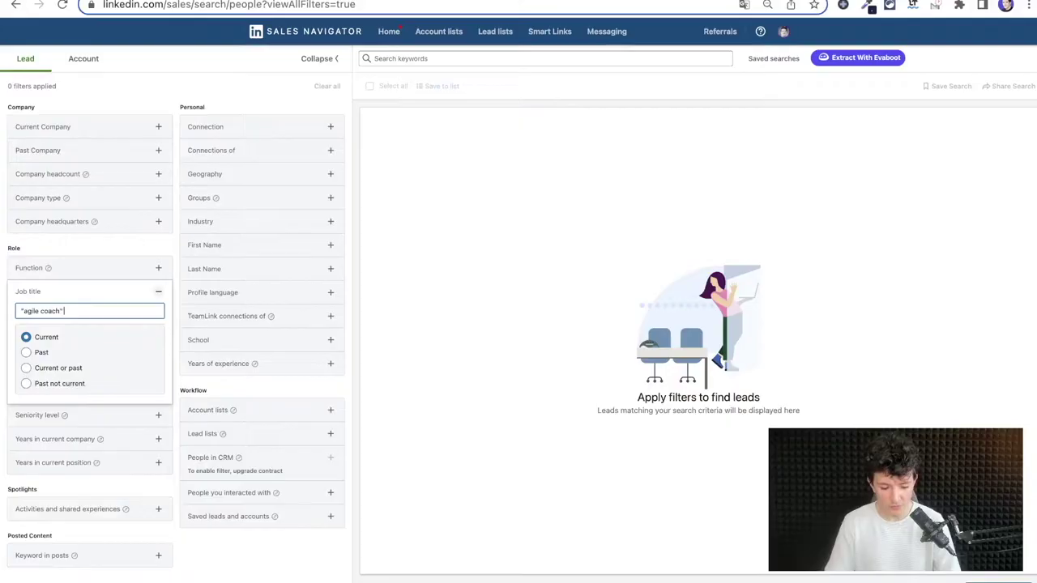
key("Return")
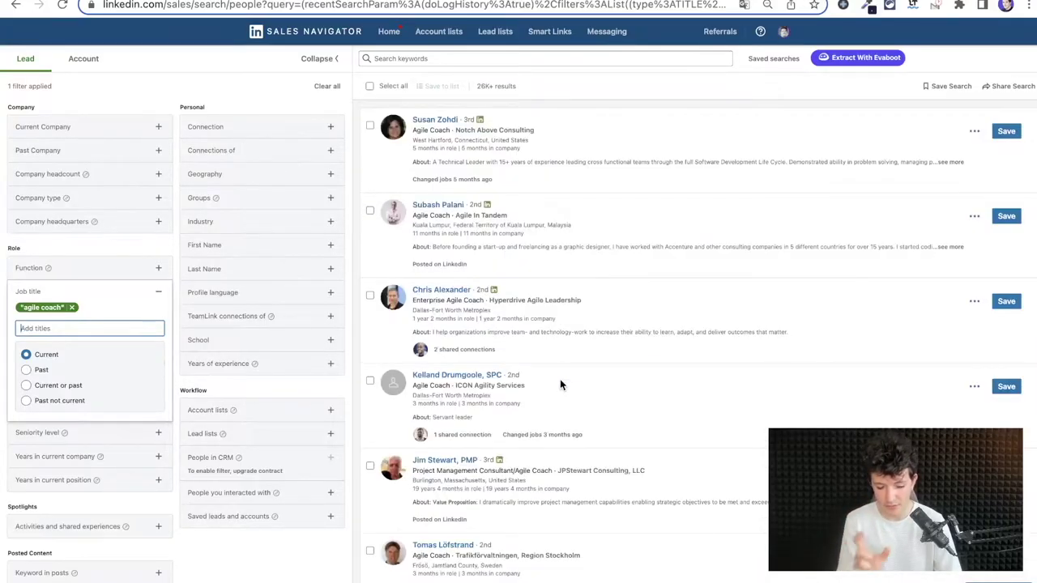
scroll(559, 380, "down", 15)
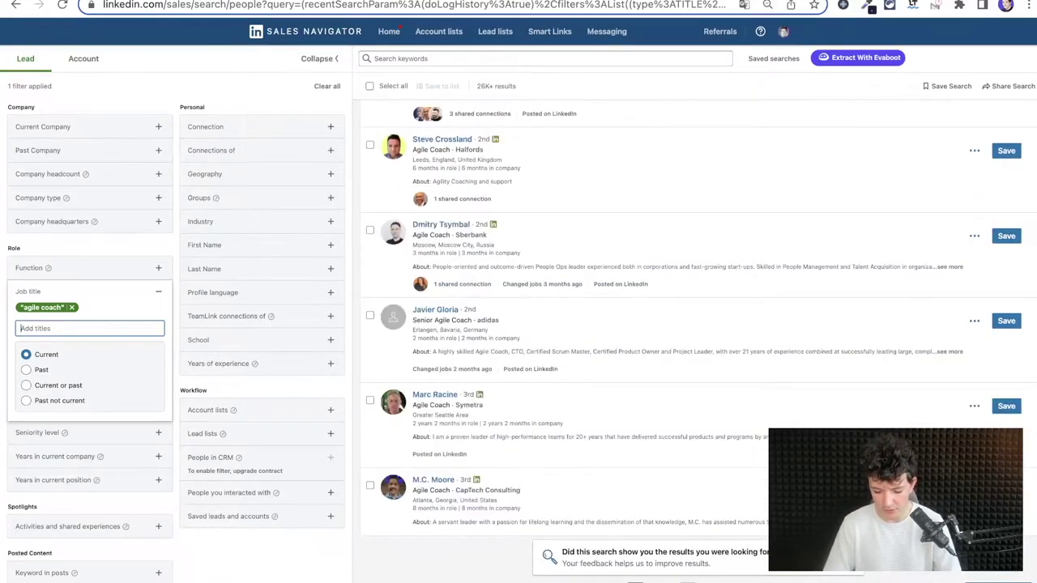
left_click(669, 346)
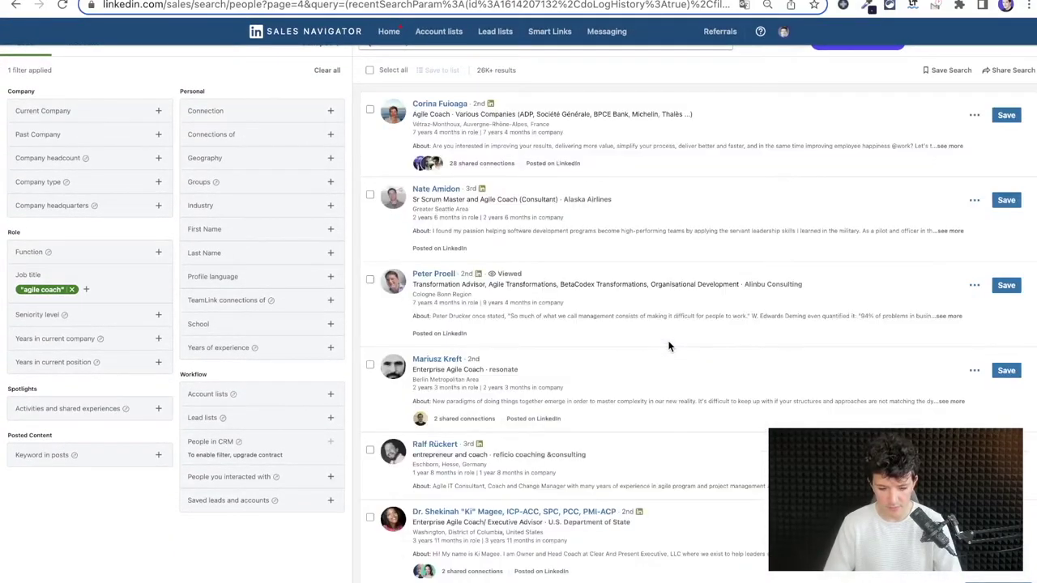
Highlight 'agile coach' matches on the page and scroll through the results
key("ctrl+f")
type("a")
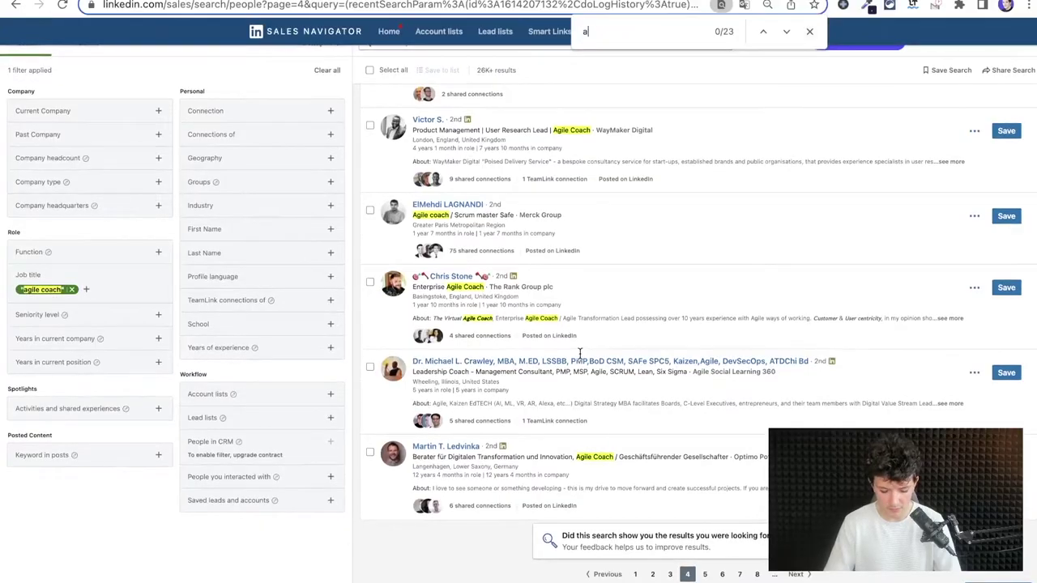
type("gile coach")
scroll(568, 379, "up", 15)
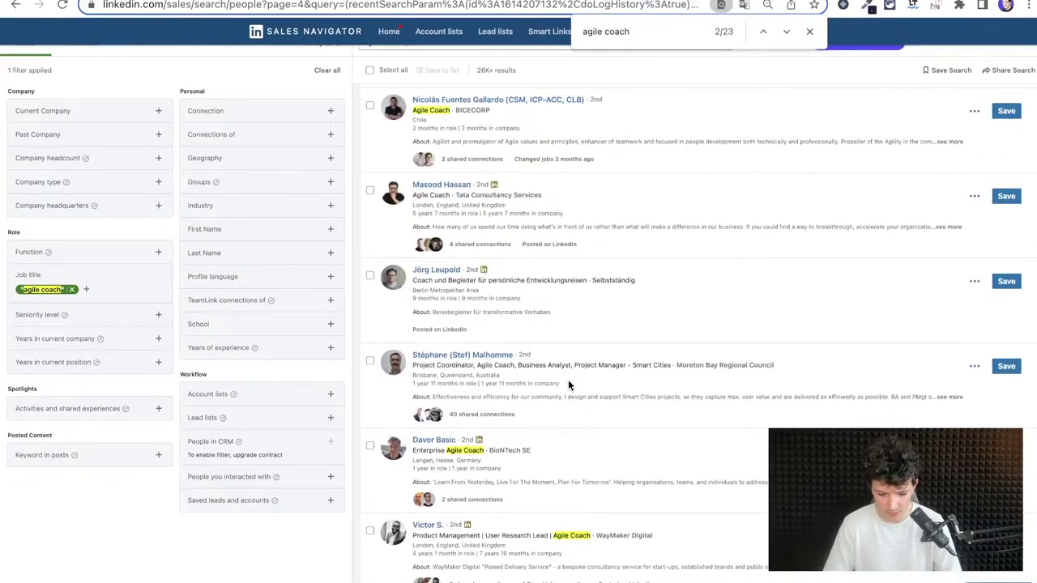
scroll(568, 380, "up", 5)
scroll(653, 171, "down", 10)
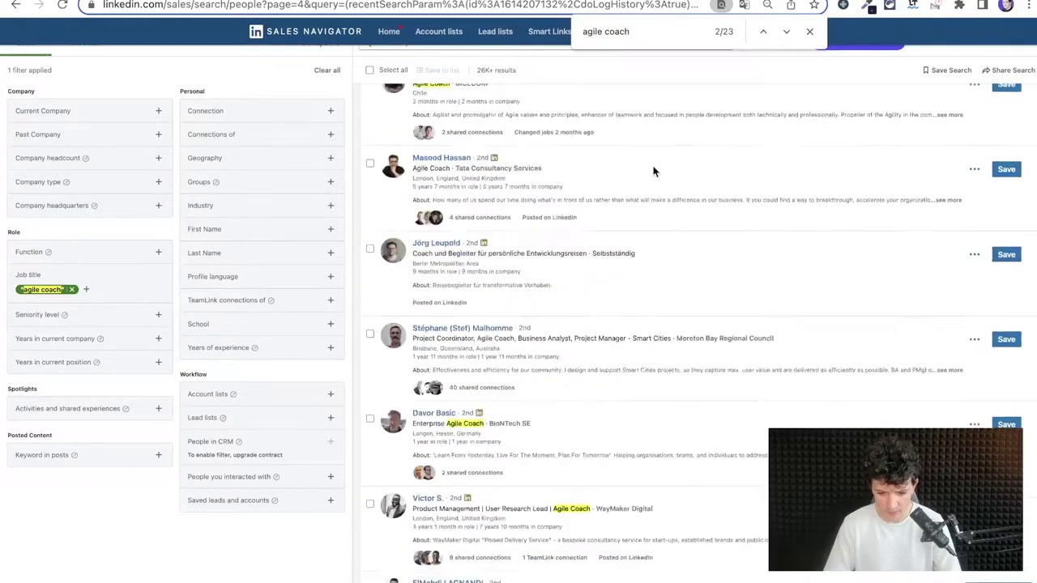
scroll(653, 170, "down", 10)
scroll(653, 170, "down", 5)
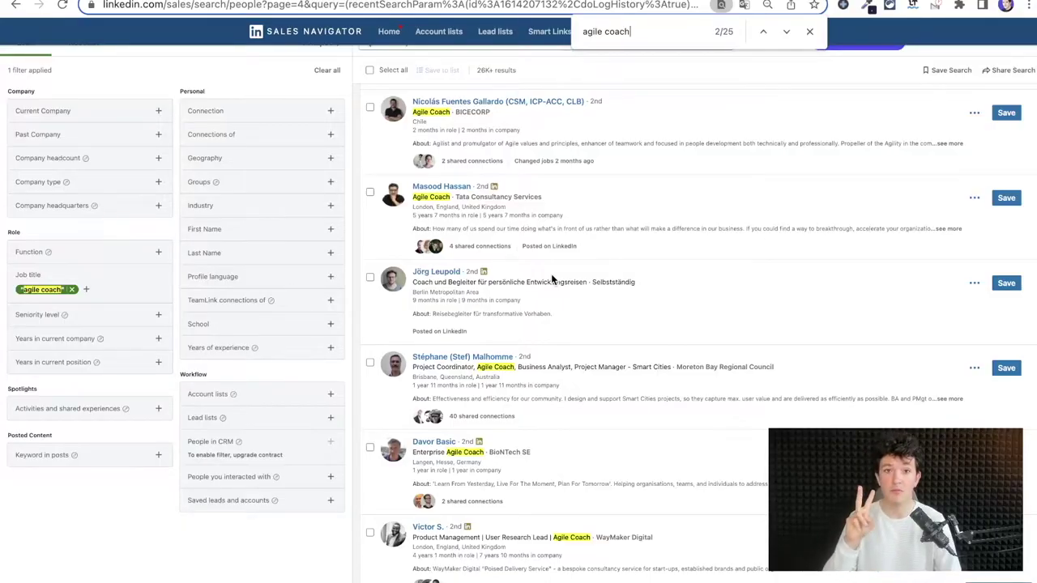
Open the third lead's profile, jump to the Agile Coach match, and select it in the CARIAD title
left_click(437, 273)
scroll(432, 303, "down", 5)
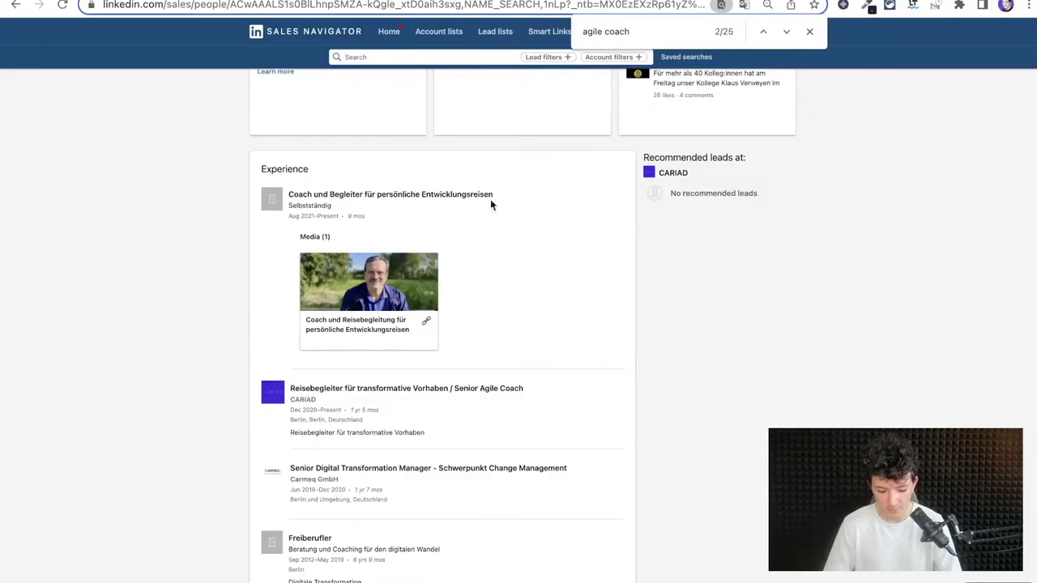
key("Return")
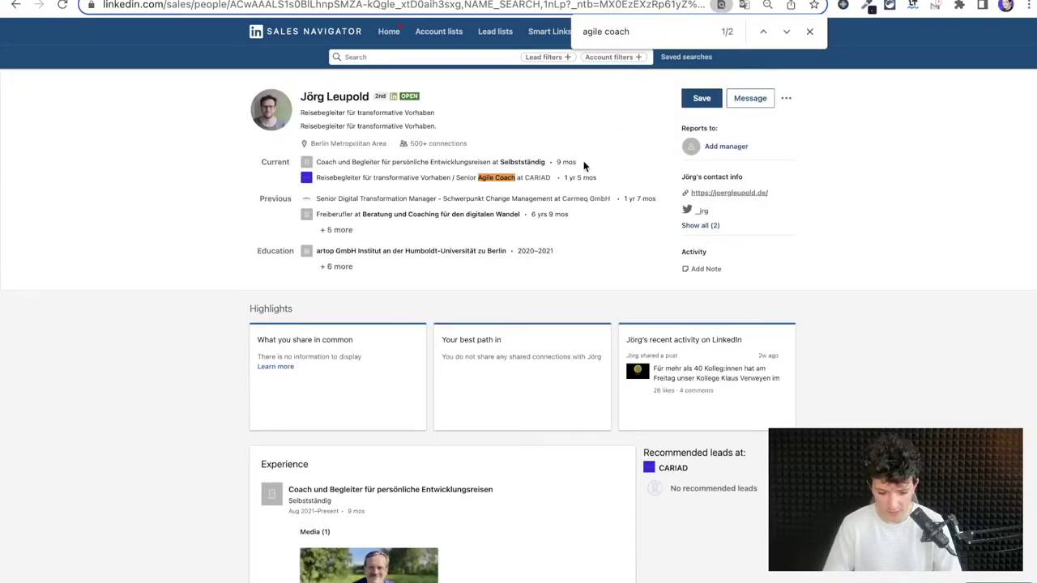
scroll(583, 166, "down", 5)
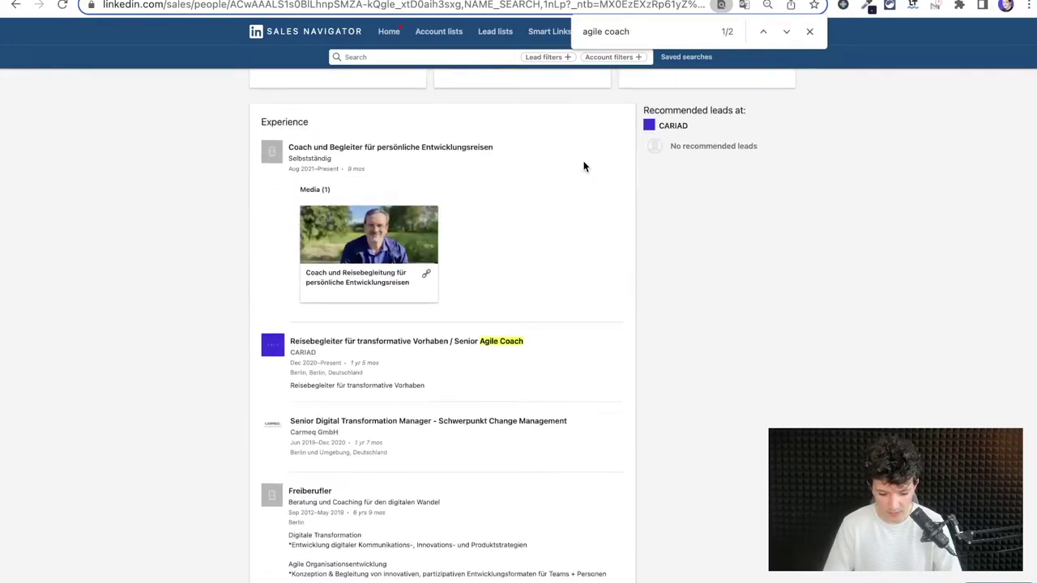
scroll(363, 338, "up", 2)
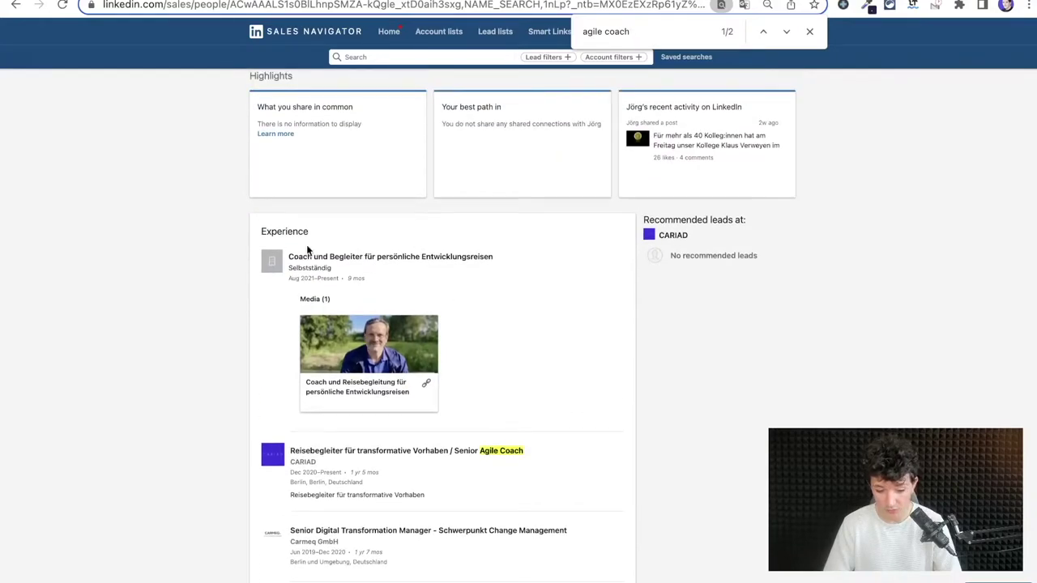
scroll(343, 257, "down", 3)
left_click_drag(543, 269, 478, 268)
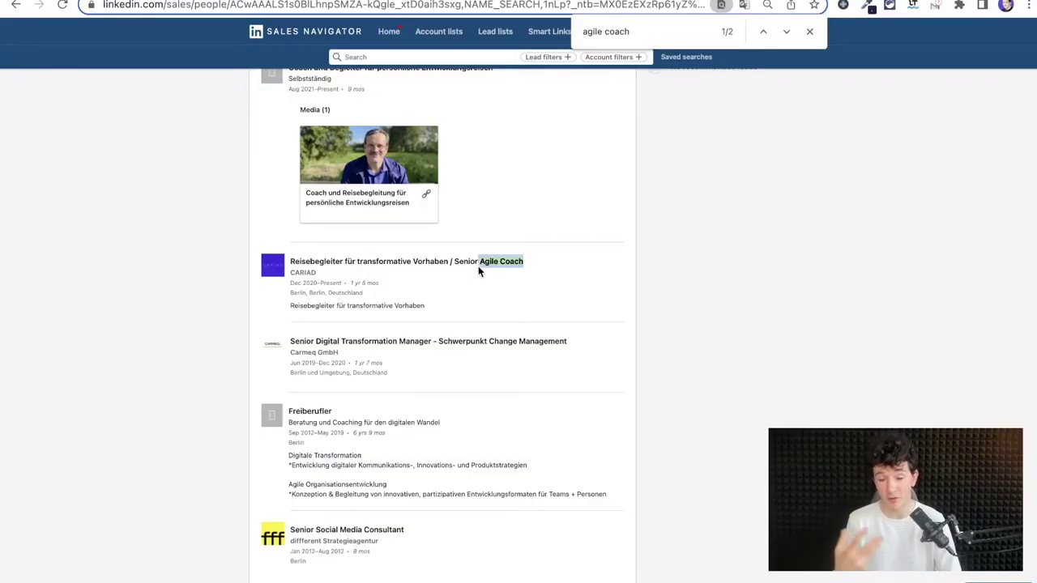
scroll(478, 265, "up", 15)
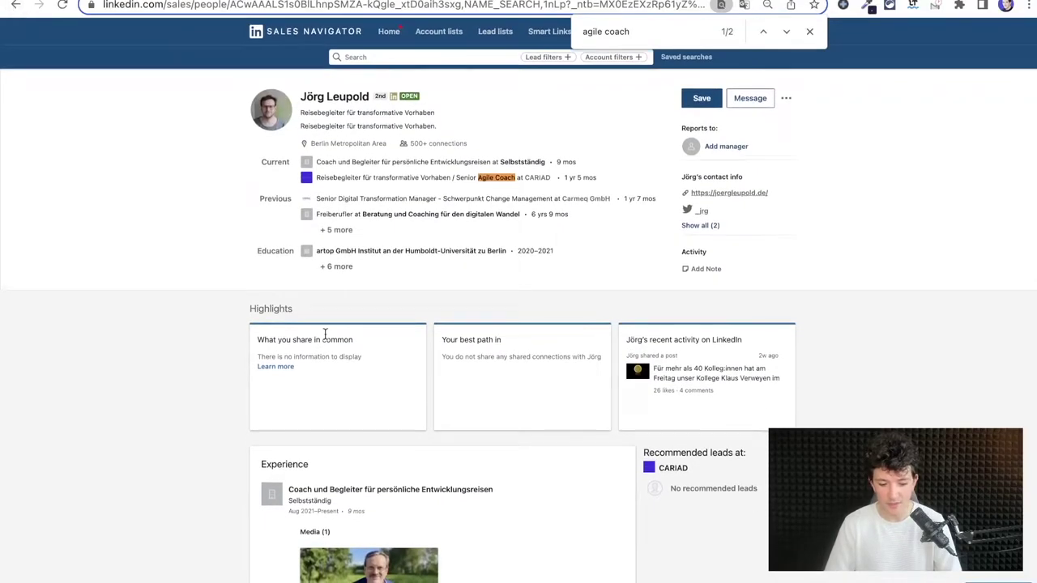
scroll(332, 336, "down", 3)
Go back to the results and reopen the same lead's profile
left_click(15, 5)
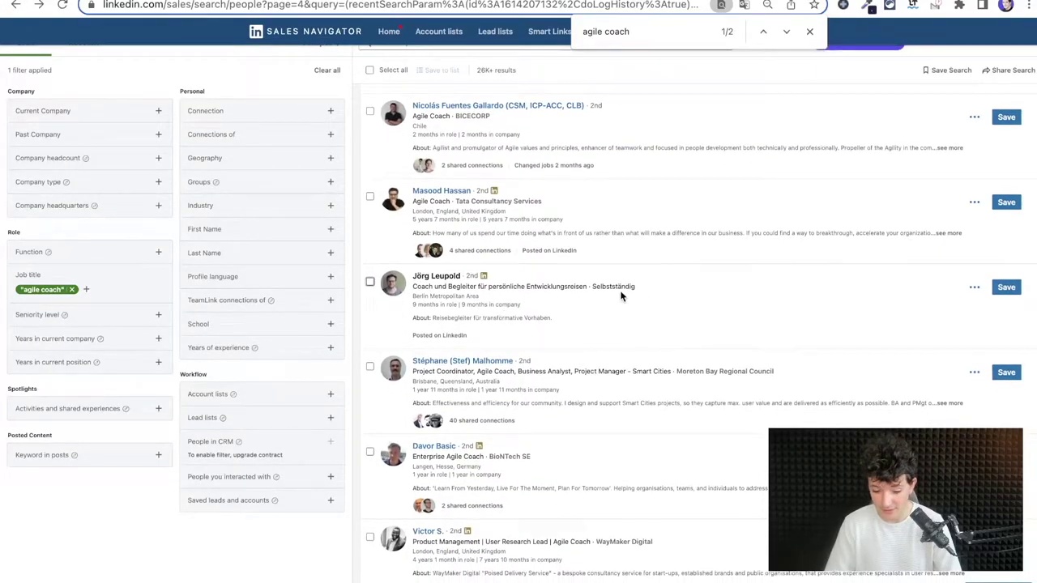
left_click(427, 277)
scroll(431, 336, "down", 5)
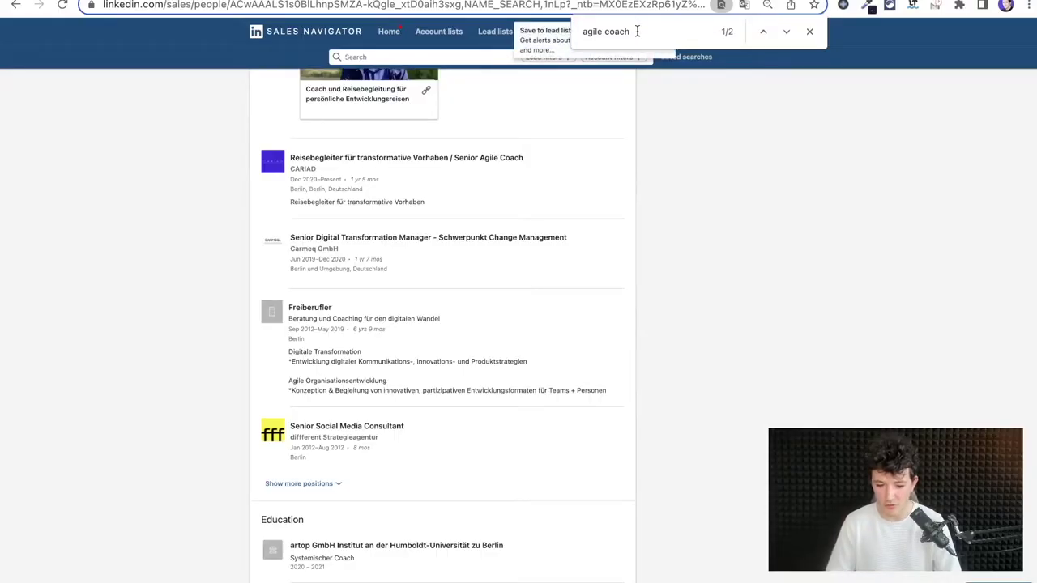
scroll(435, 427, "up", 3)
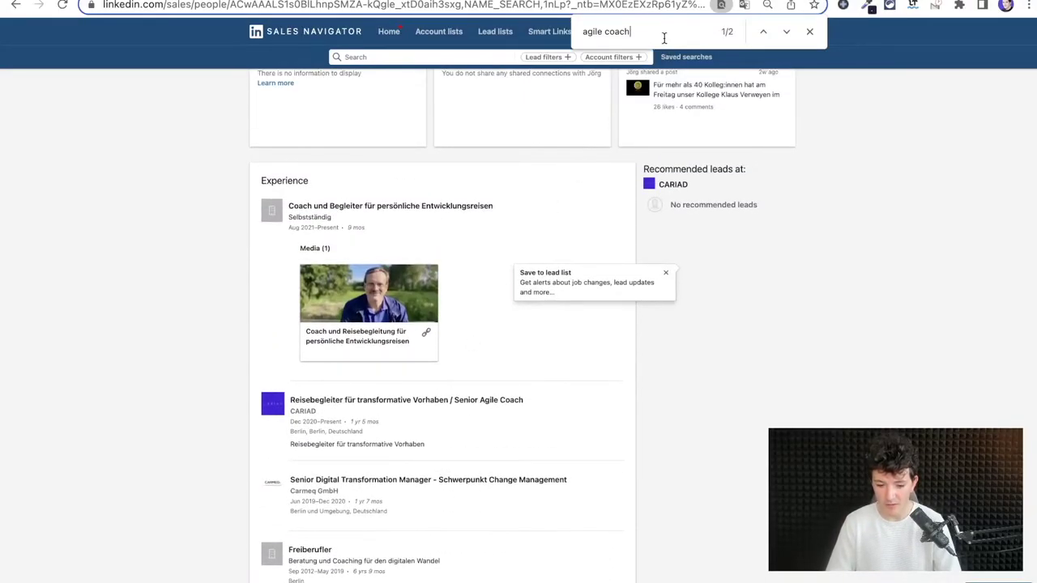
Edit the in-page search phrase and highlight 'Present' and 'Agile Coach' in the CARIAD role
left_click(664, 38)
key("BackSpace")
type("h")
scroll(621, 157, "down", 7)
scroll(621, 157, "up", 2)
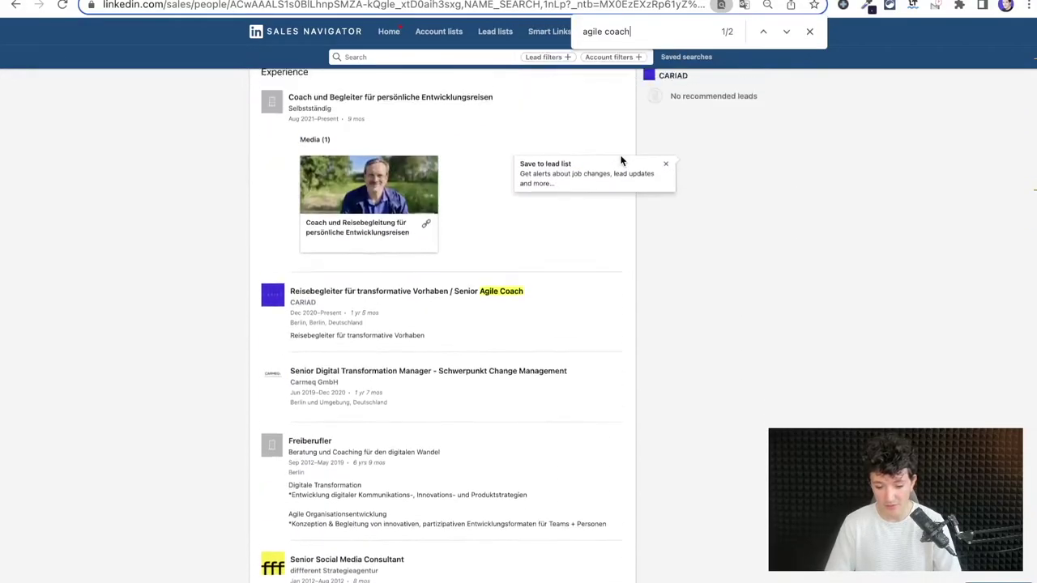
scroll(331, 291, "up", 5)
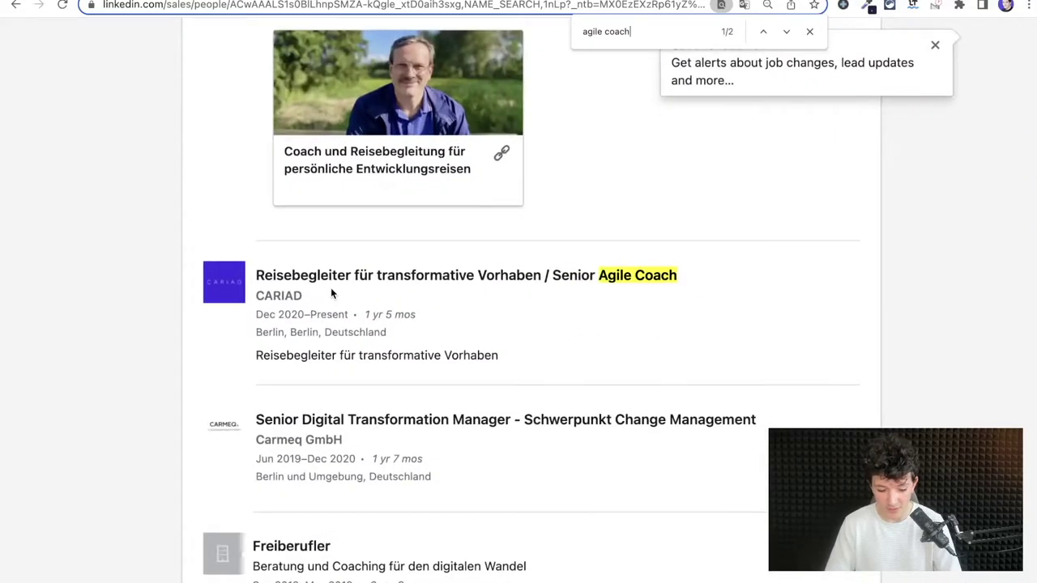
scroll(331, 289, "up", 4)
left_click_drag(297, 332, 365, 332)
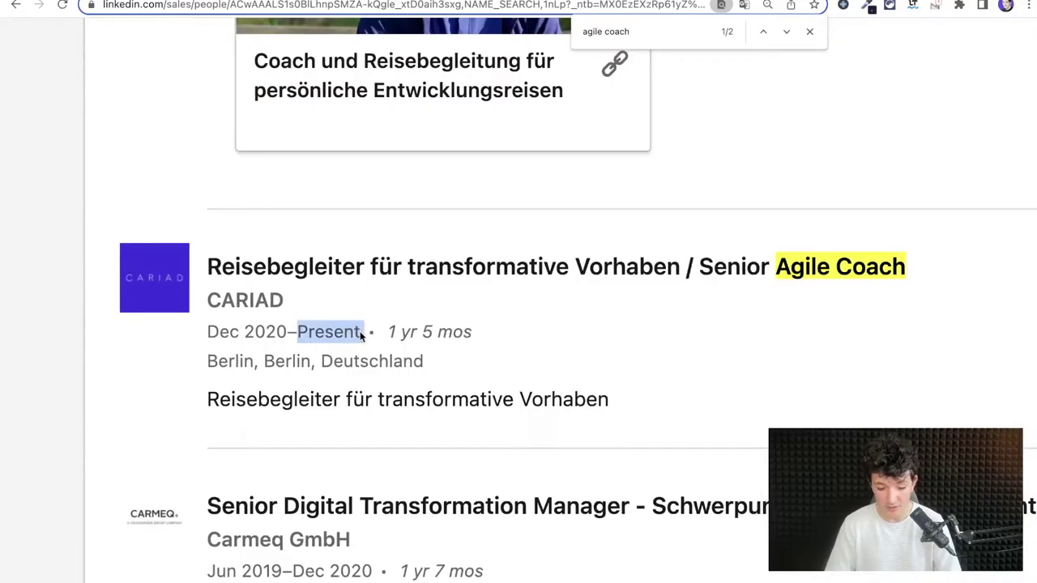
left_click_drag(777, 268, 909, 273)
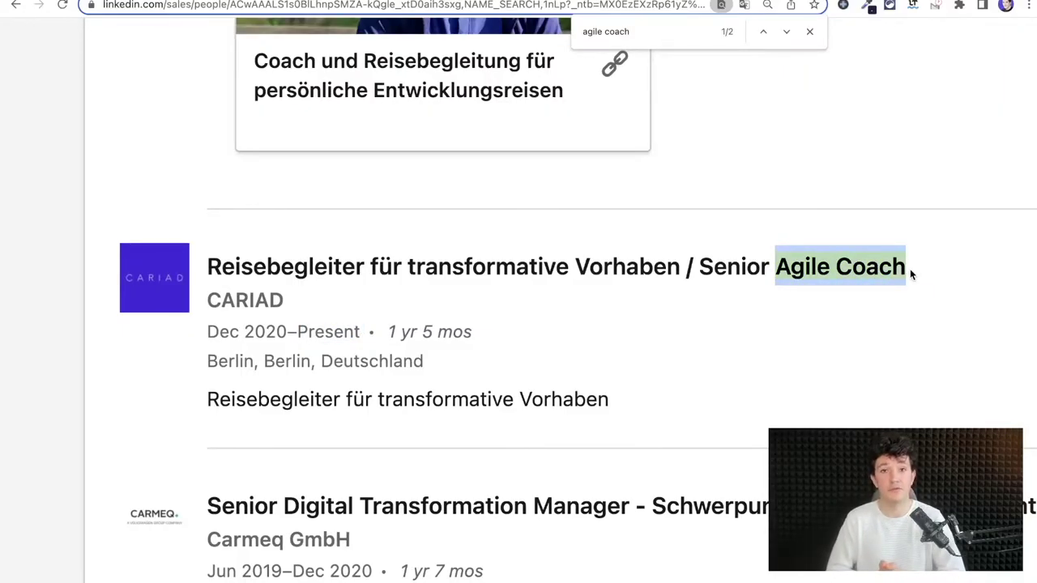
Scroll down the lead's profile past the CARIAD Senior Agile Coach role
scroll(785, 193, "down", 4)
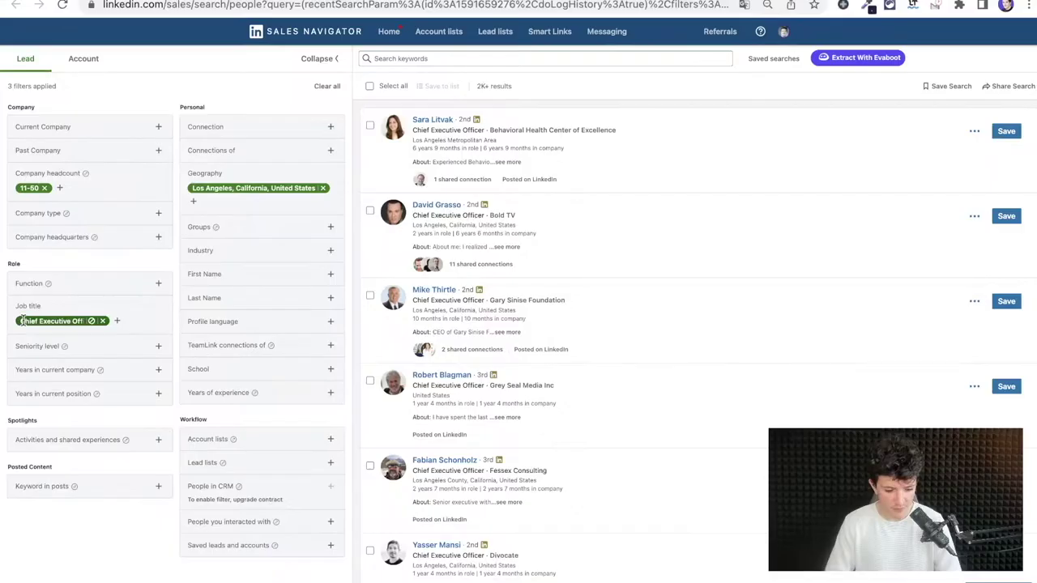
Change the job title filter to 'Chief Executive Officer NOT Assistant', cutting leads to 1.5K+ results
left_click(20, 321)
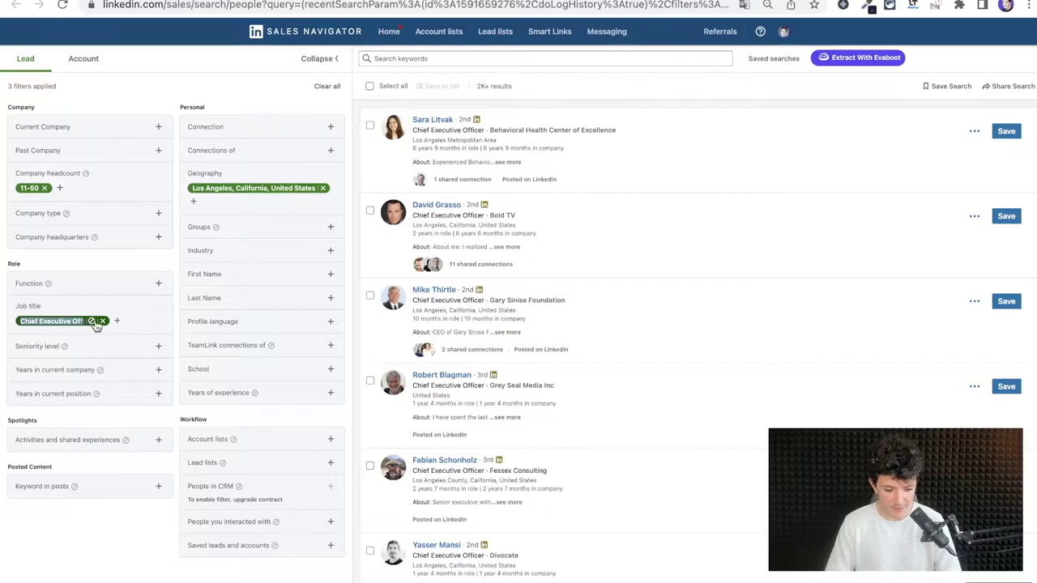
left_click(104, 322)
left_click(92, 305)
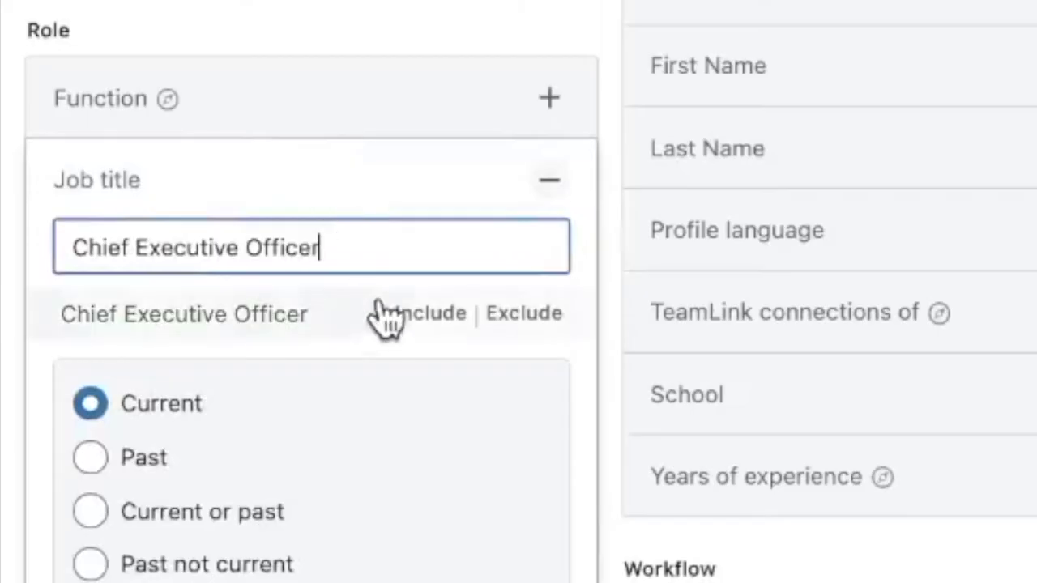
type("NO")
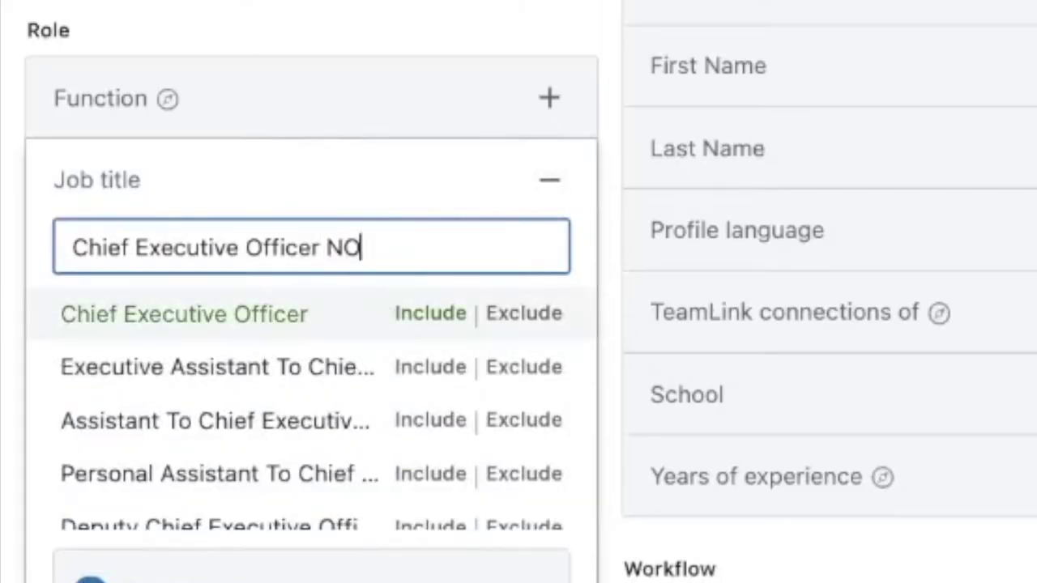
type("T Assis")
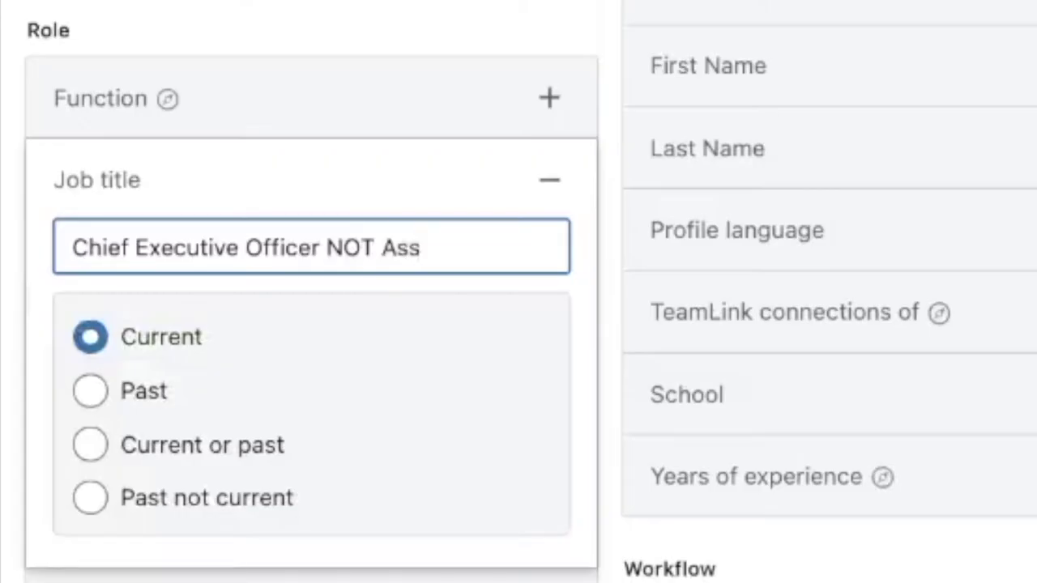
type("tnat")
key("BackSpace")
key("BackSpace")
key("BackSpace")
type("ant")
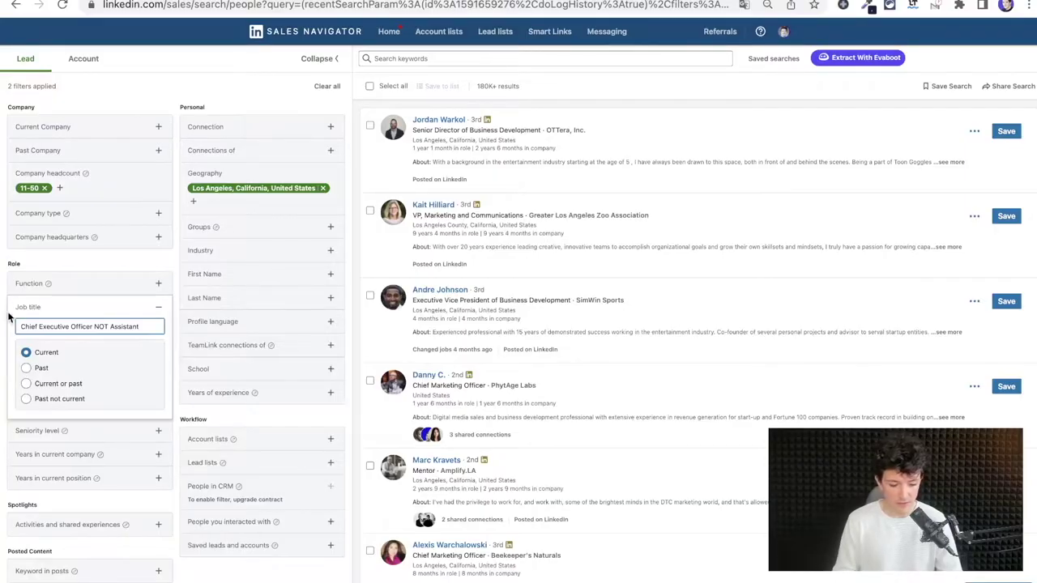
key("Return")
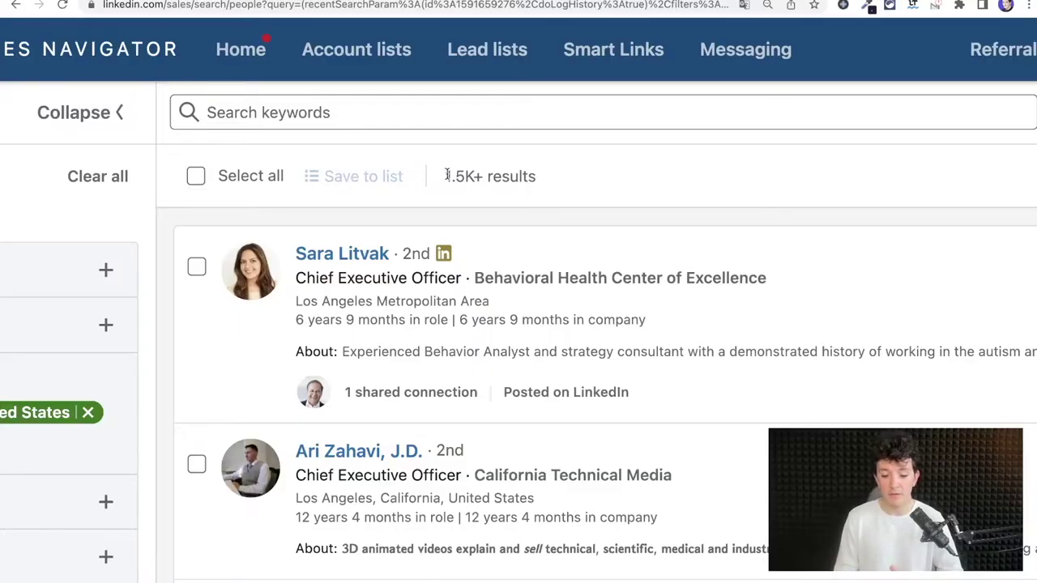
left_click_drag(446, 176, 485, 176)
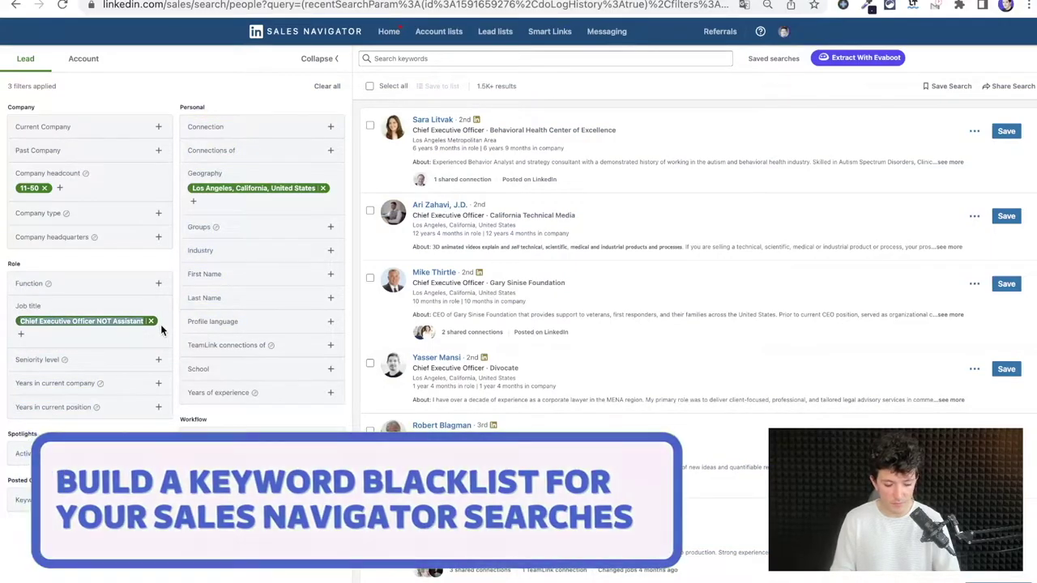
Remove the CEO NOT Assistant chip and type extra exclusions 'NOT Freelancer NOT Intern' in Job title
left_click(21, 335)
type("Chief Executive Officer NOT Assistant")
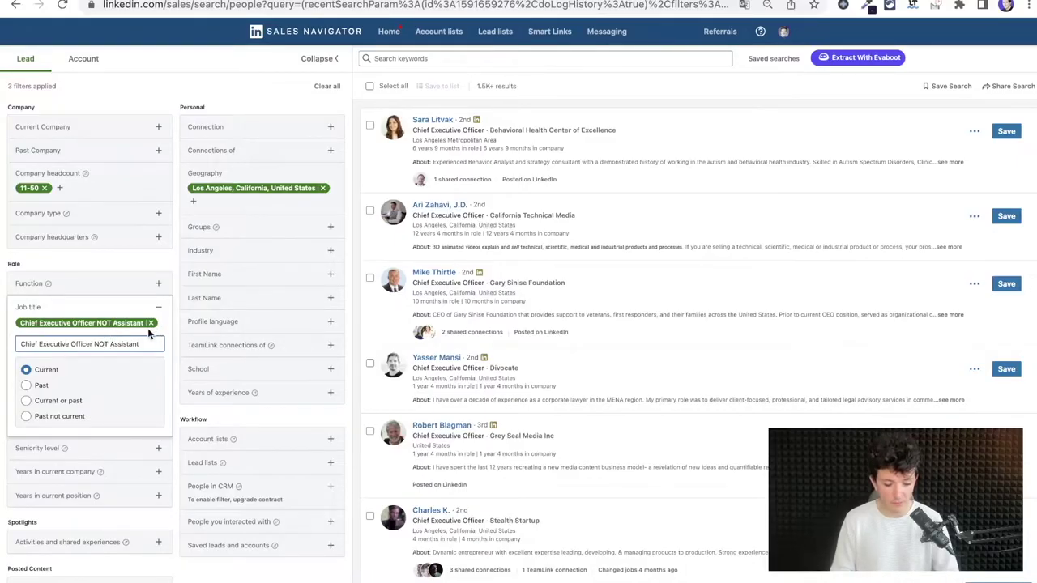
left_click(150, 324)
left_click(150, 326)
type("NOT")
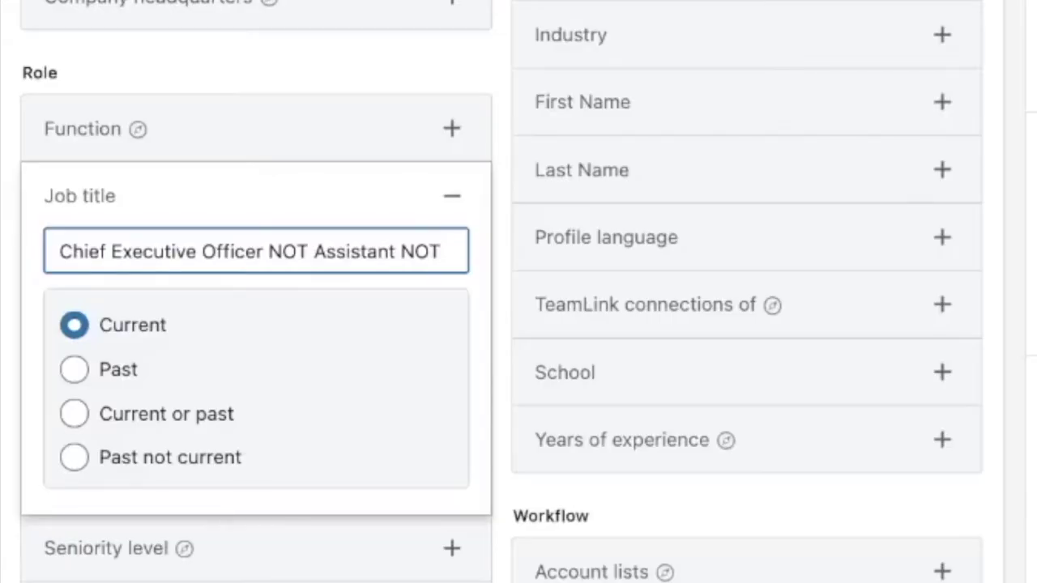
type("fREELA")
key("BackSpace")
key("BackSpace")
key("BackSpace")
key("BackSpace")
key("BackSpace")
key("BackSpace")
type("F")
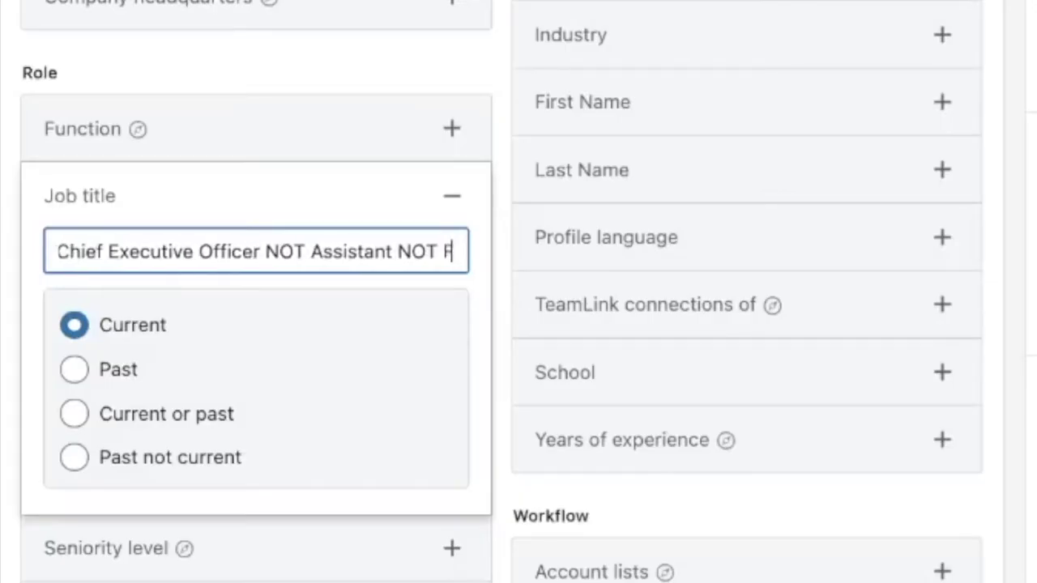
type("reelancer NOT In")
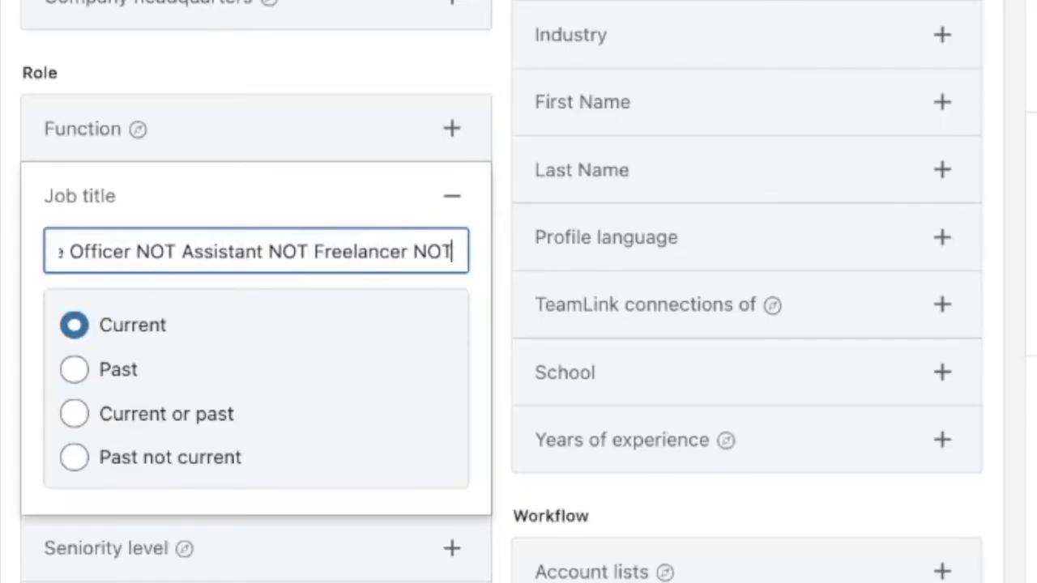
type("tern")
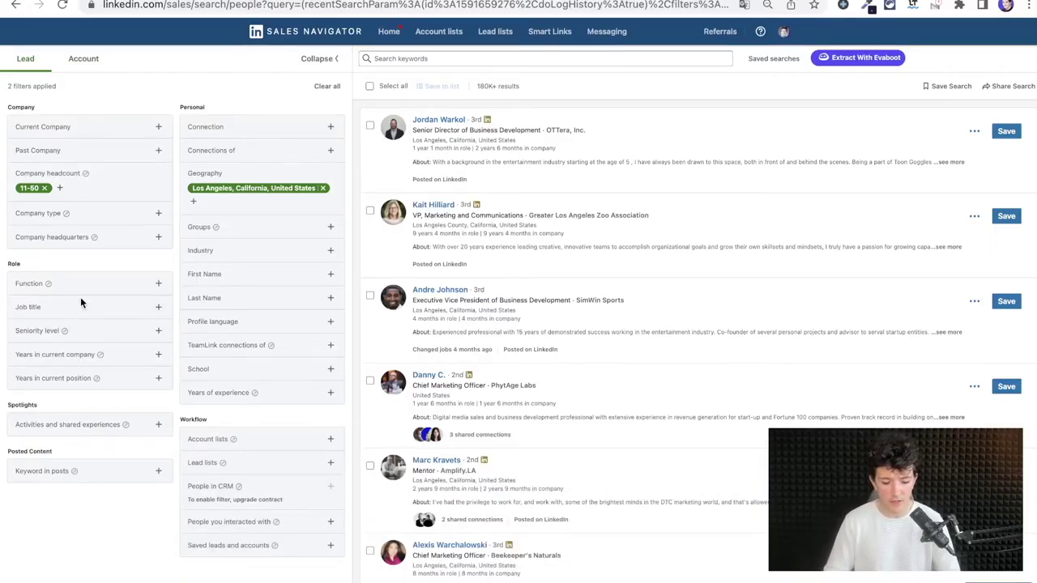
Type the job title query "Head of Marketing" OR "Head of Sales" OR "VP Sales"
left_click(80, 304)
type("\"Head of ")
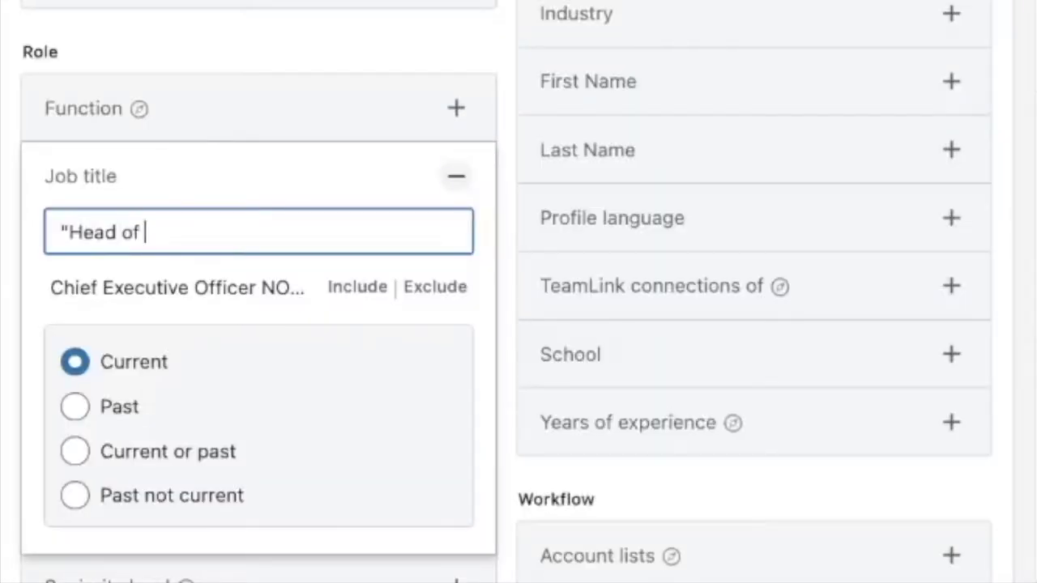
type("Marketing\" ")
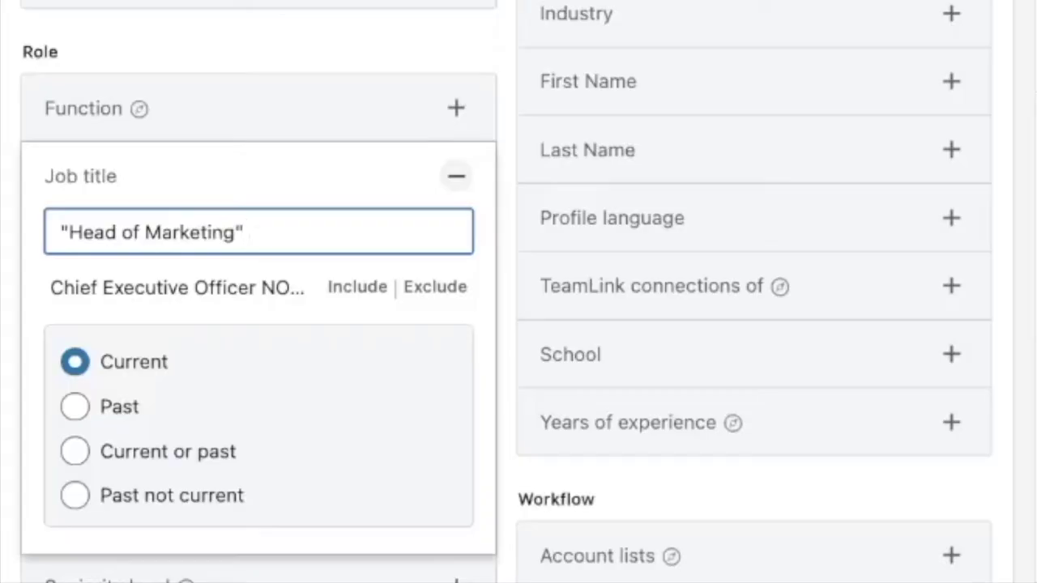
type("OR ")
type("\"hEAD")
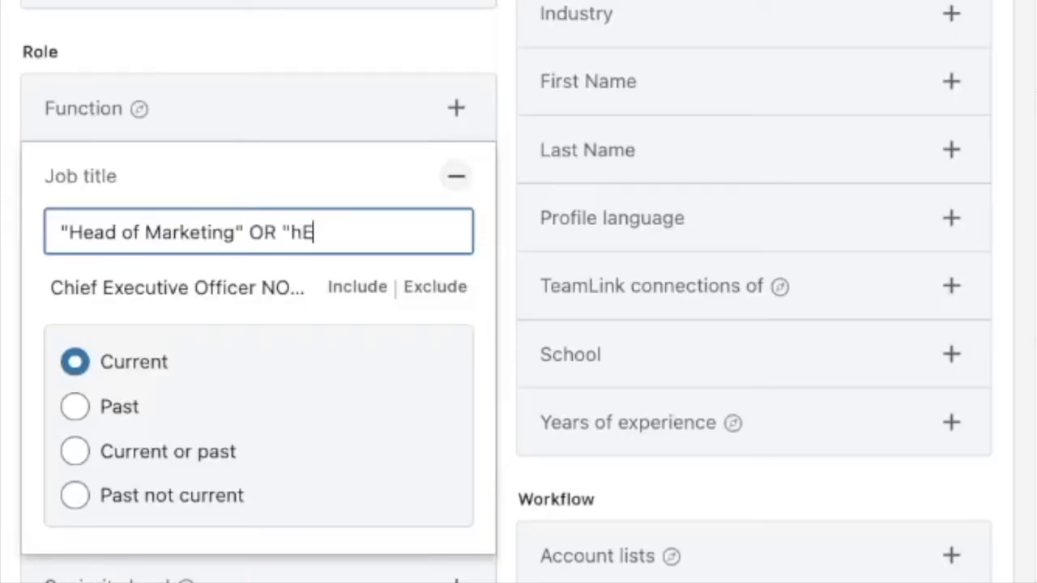
key("BackSpace")
key("BackSpace")
key("BackSpace")
key("BackSpace")
type("Head o")
type("f Sales")
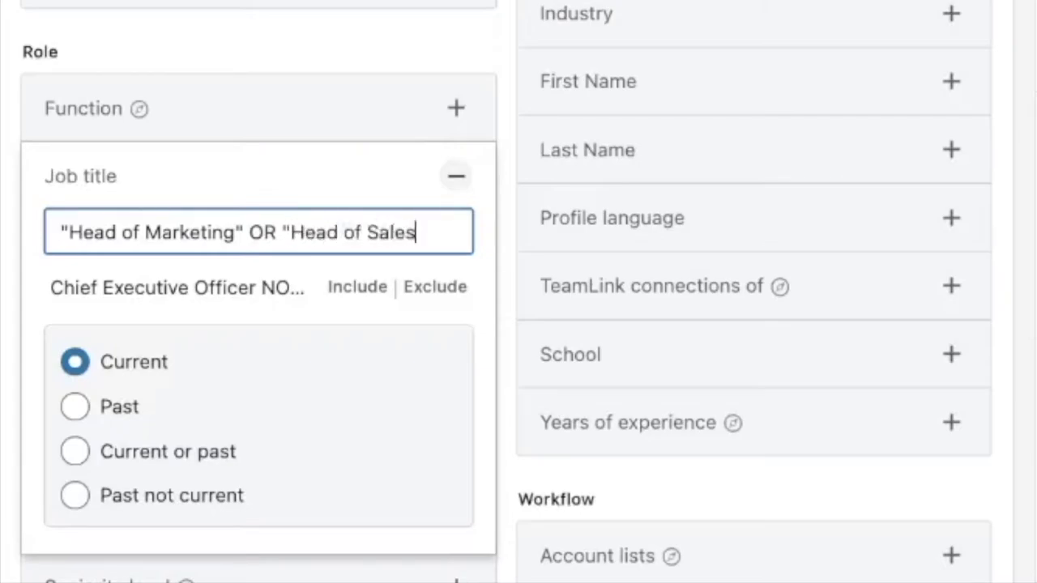
type("\" OR \"")
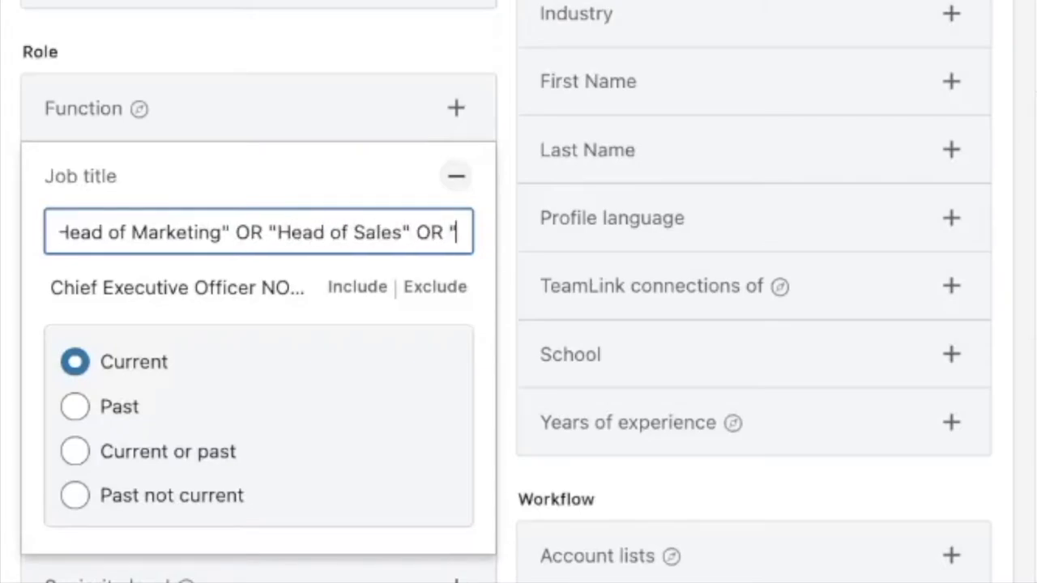
type("VP Sale")
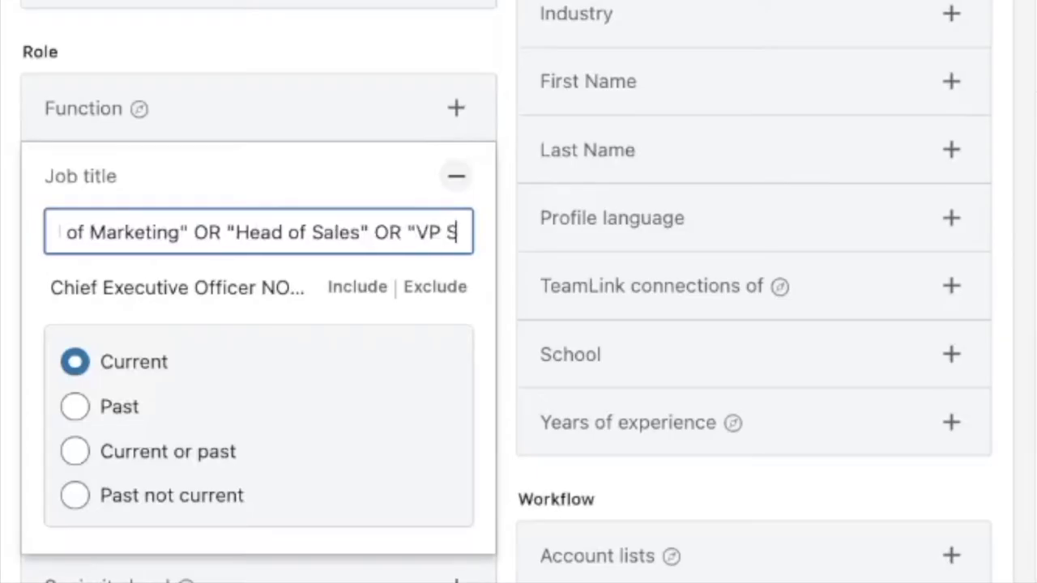
type("s\"")
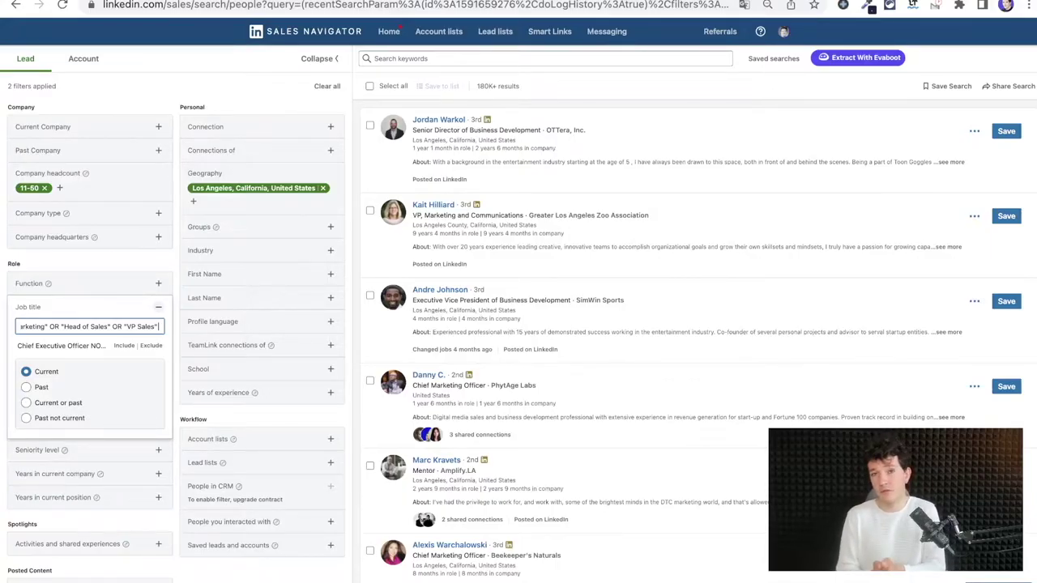
Take the boolean query out of Job title, paste it back, and submit it
key("ctrl+a")
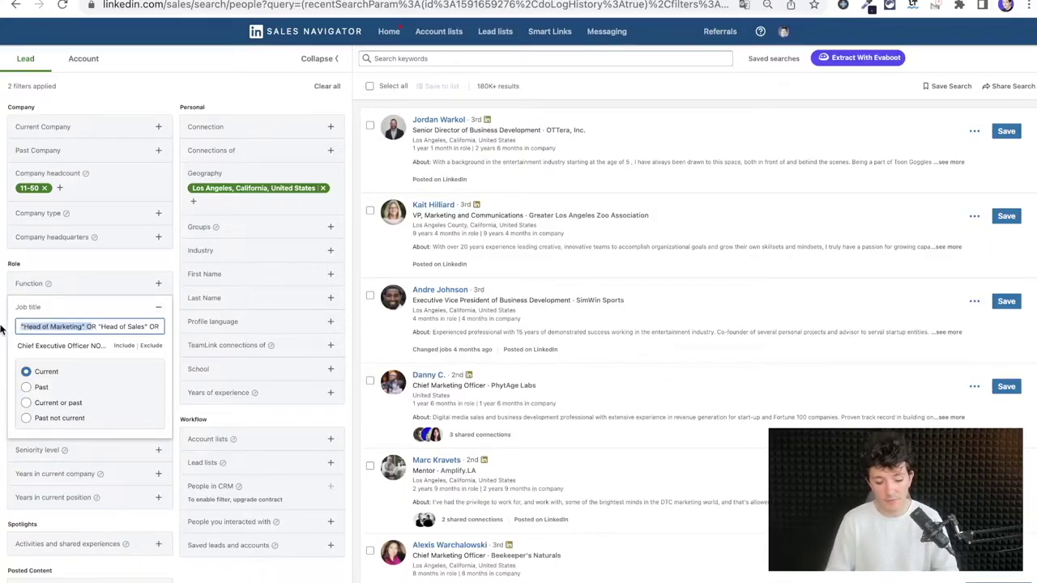
key("Escape")
left_click(101, 312)
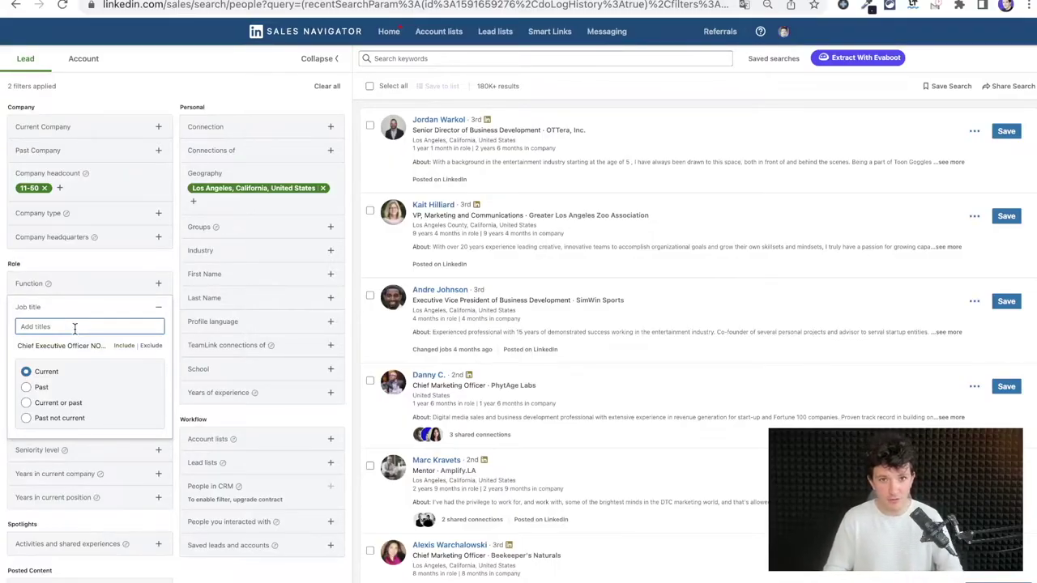
key("ctrl+v")
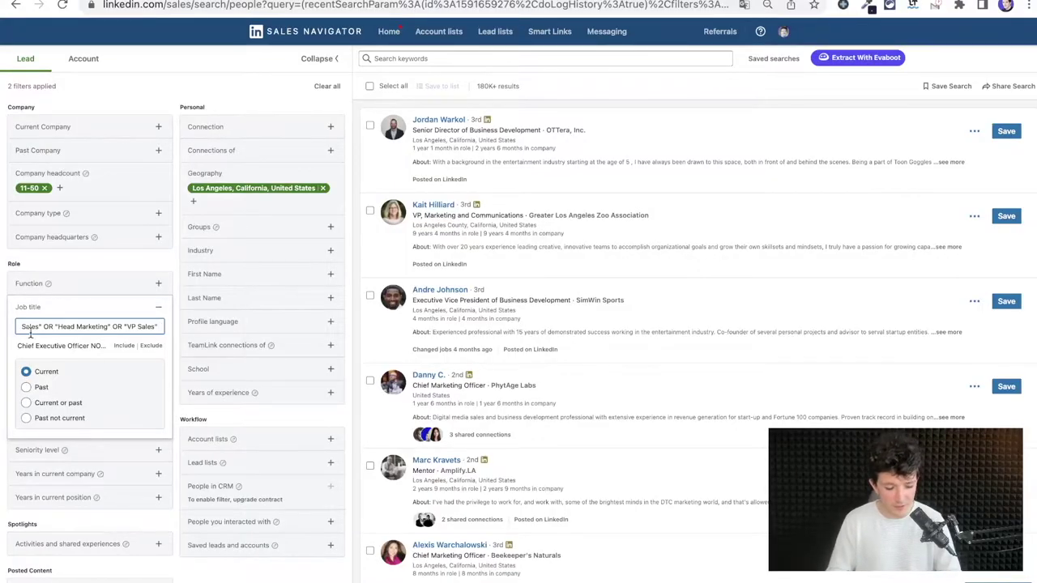
key("Return")
left_click(108, 312)
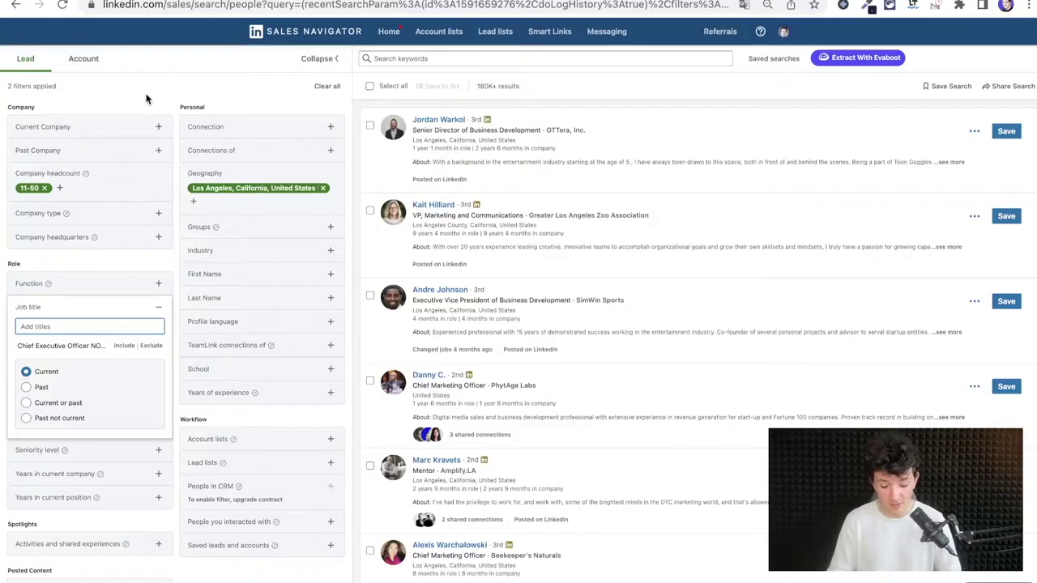
key("super+shift+b")
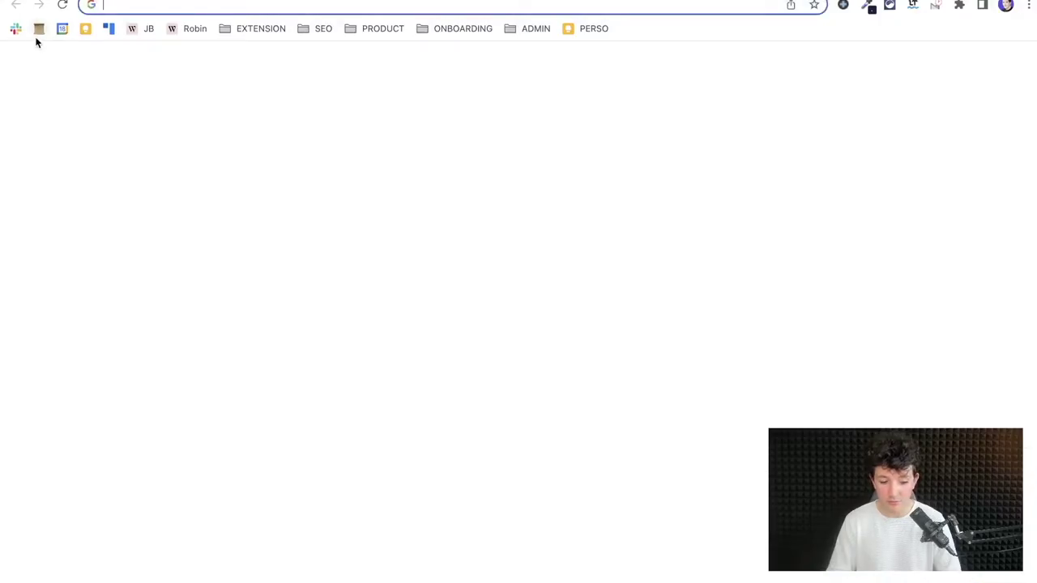
In Notion, start the string "Head of Sales" OR "Head of Marketing" OR "VP Sales"
left_click(38, 30)
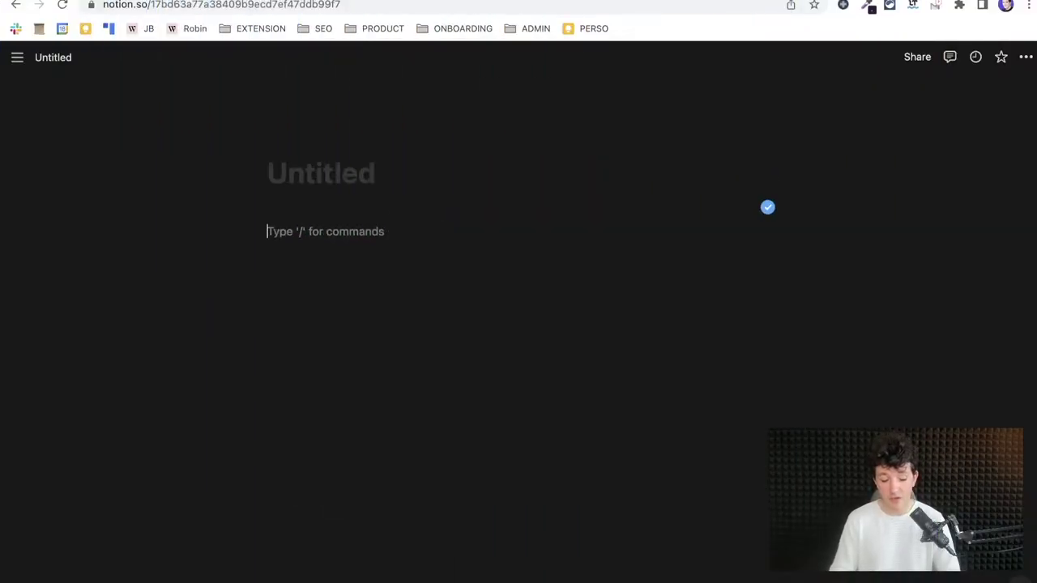
type("\"Head")
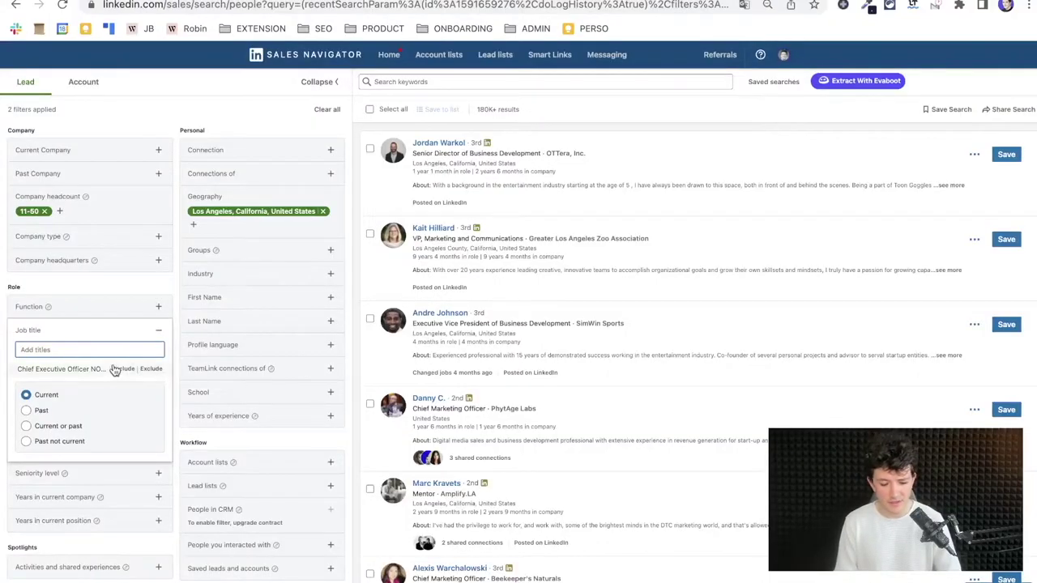
key("ctrl+plus")
key("ctrl+plus")
key("ctrl+plus")
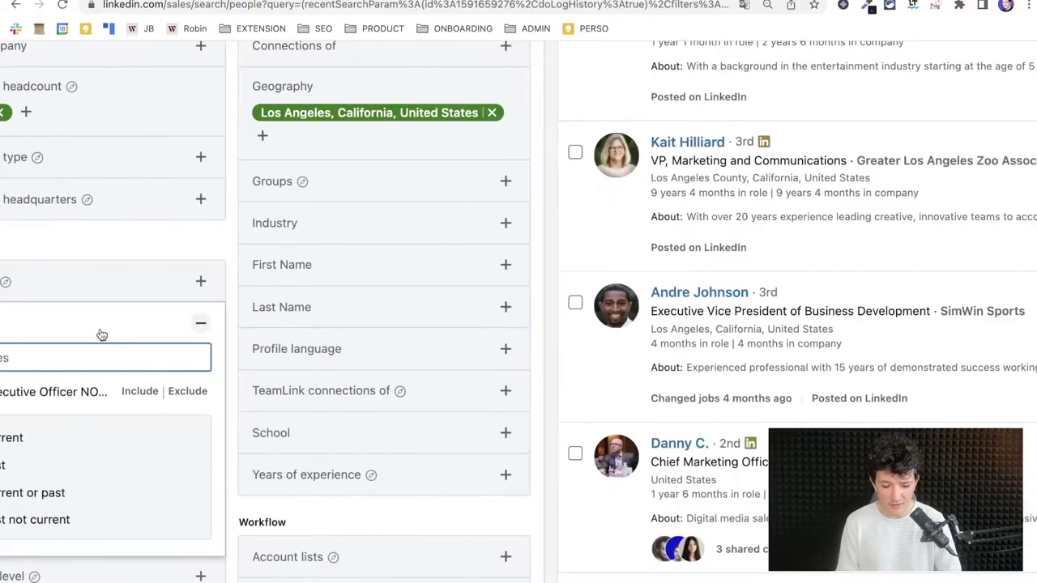
left_click(282, 323)
left_click(281, 322)
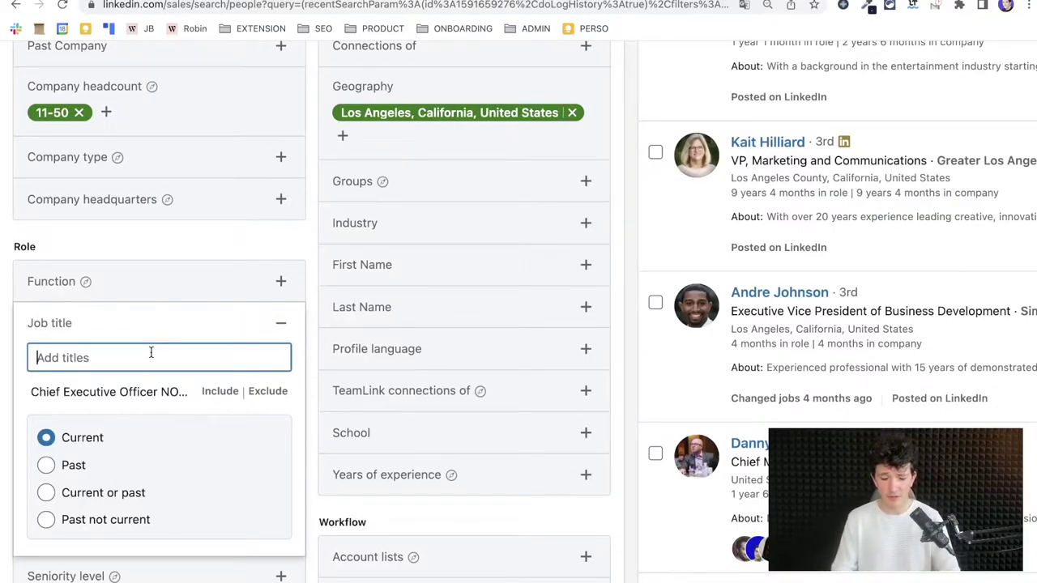
key("ctrl+minus")
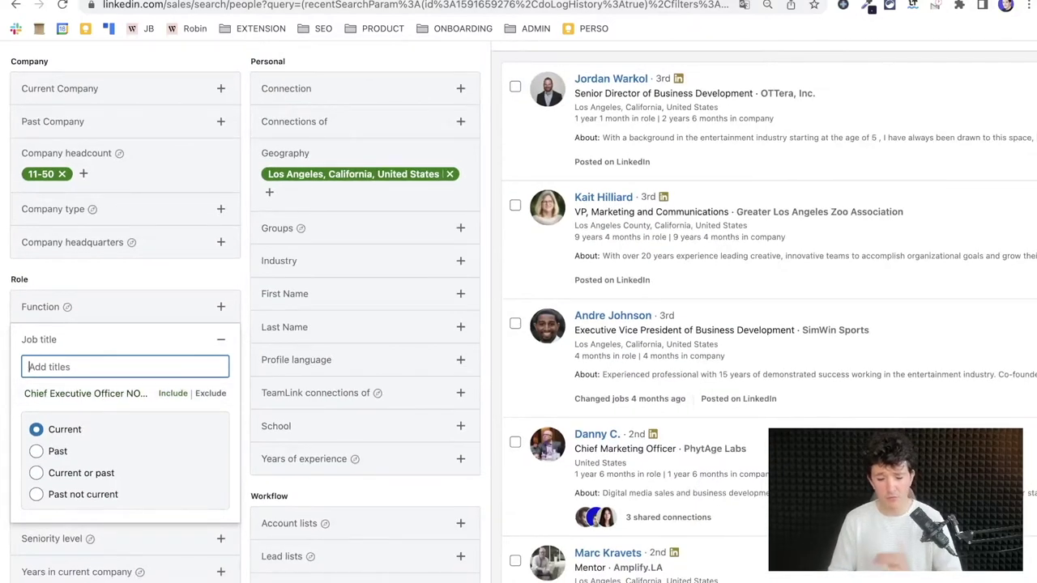
left_click(202, 0)
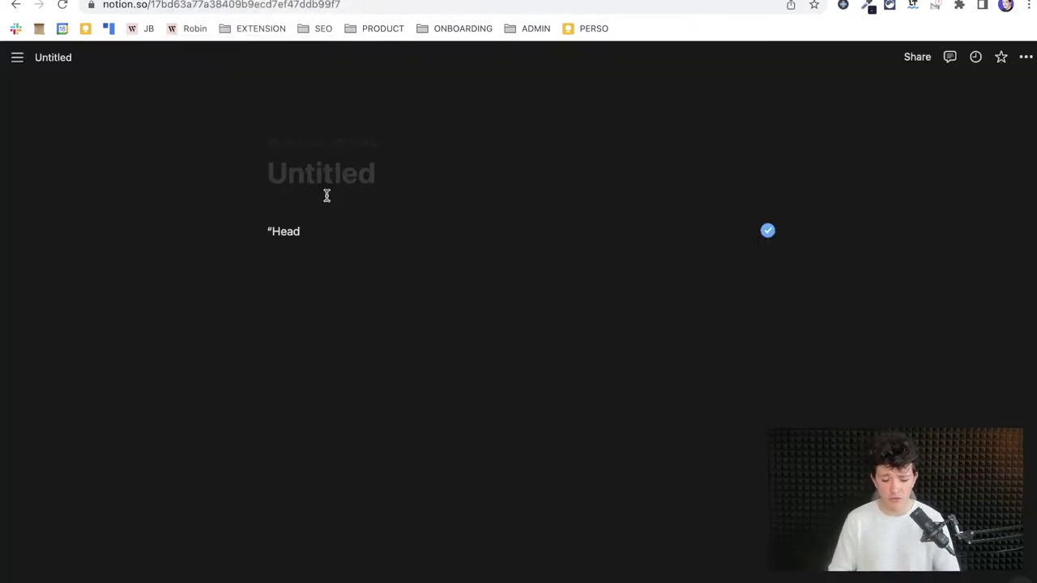
type("o")
key("BackSpace")
type("of Sales")
type("OR “")
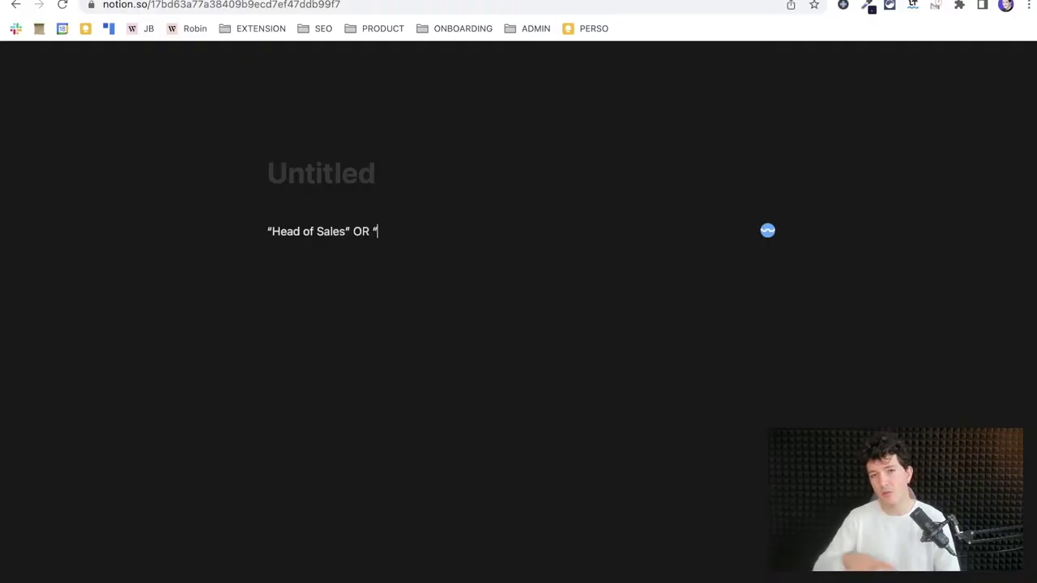
type(" \"Head of Ma")
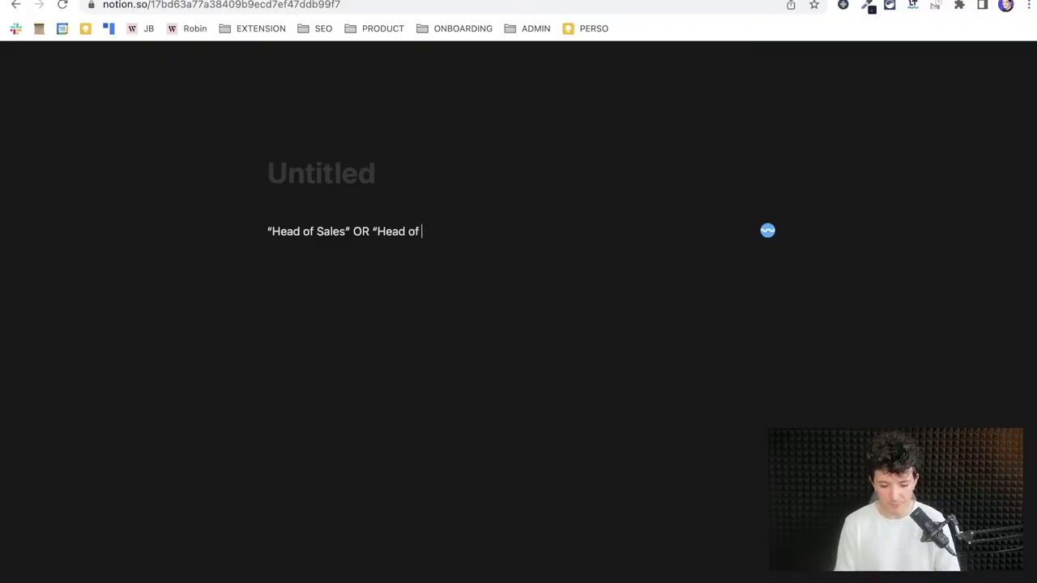
type("rketing")
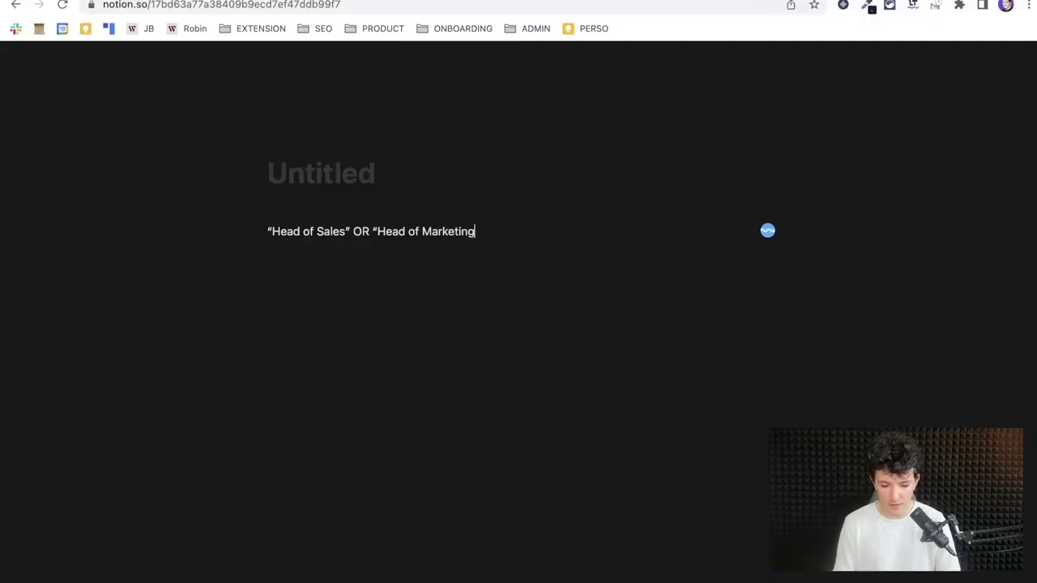
type("\" OR \"VP ")
type("Sales”")
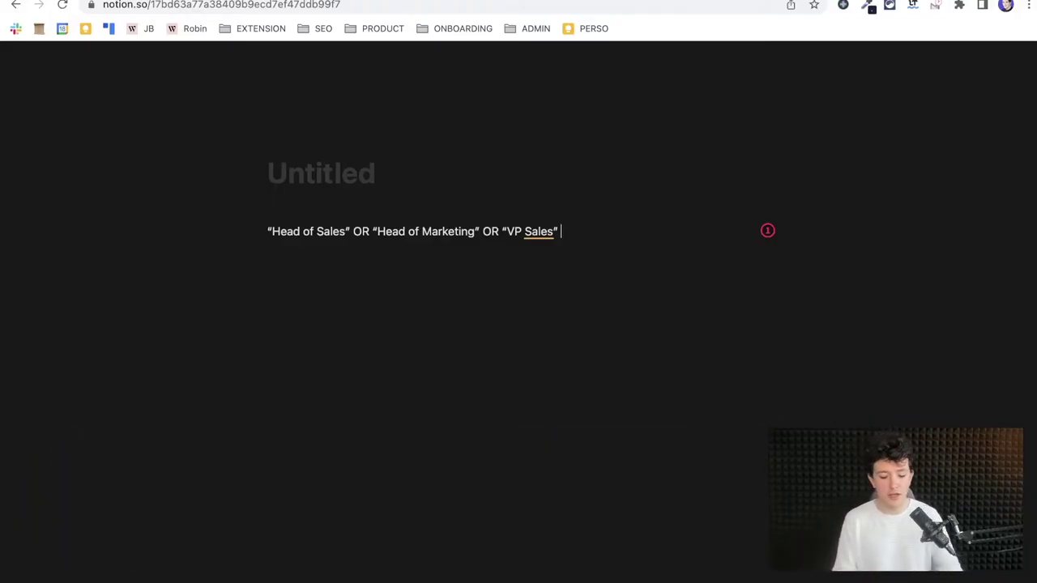
Append OR "Vice President of Sales" OR "Vice-President of Sales" and select the whole string
type("OR “")
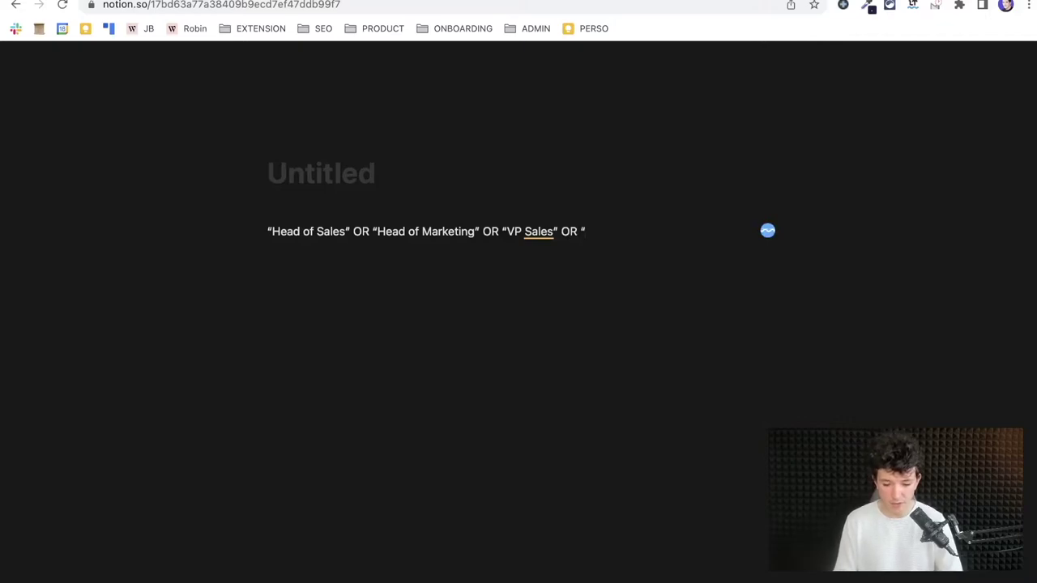
type("vice")
key("BackSpace")
key("BackSpace")
key("BackSpace")
key("BackSpace")
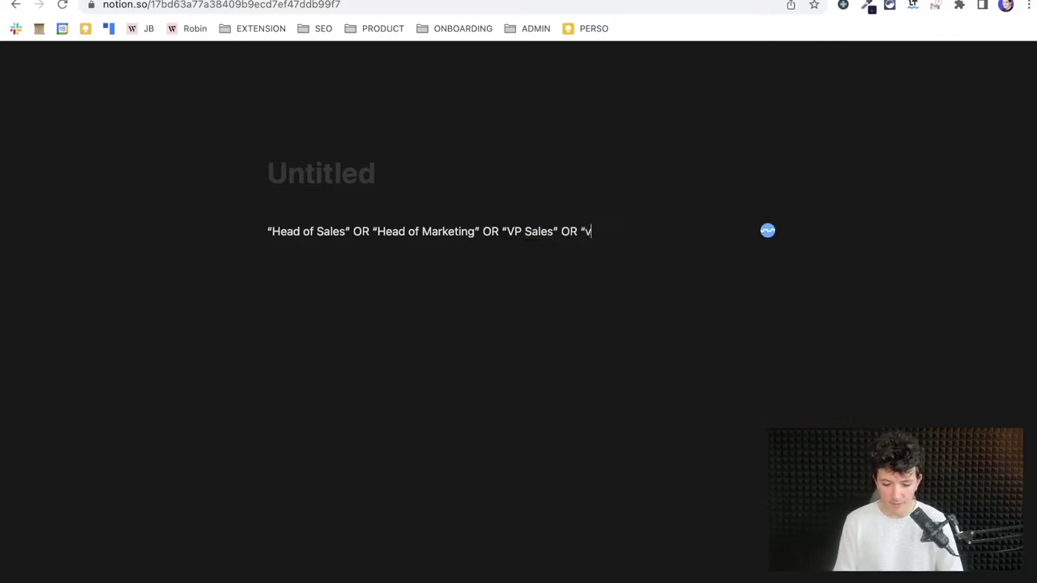
type("V")
type("ice p")
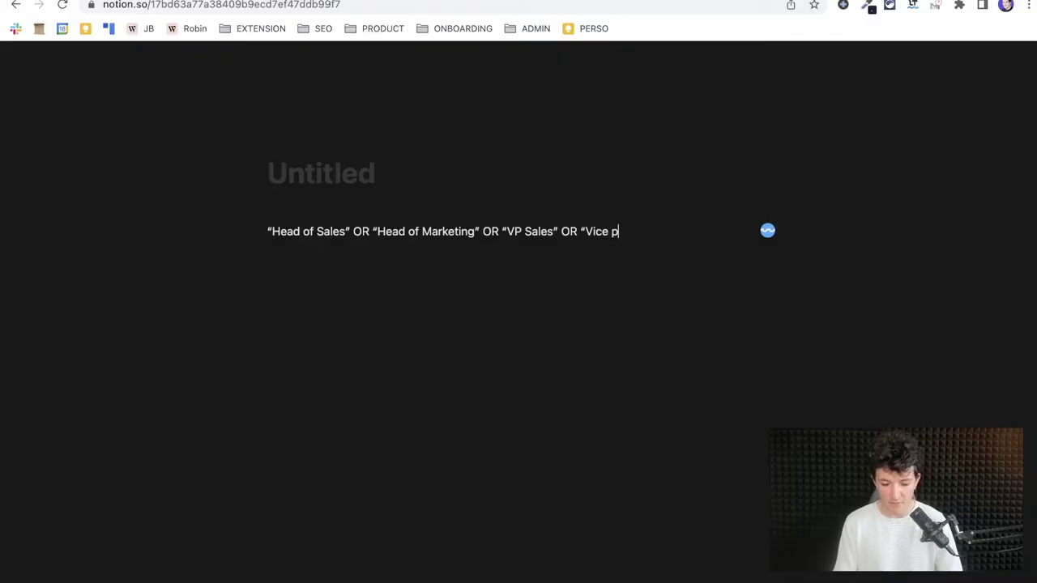
key("BackSpace")
type("President of Sales\" OR")
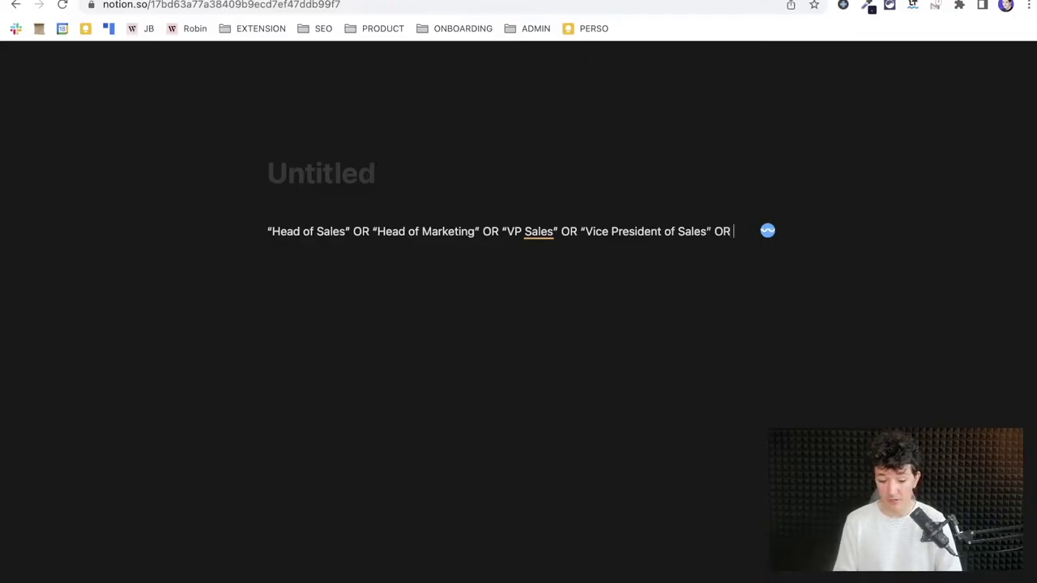
type(" \"Vice-pré")
key("BackSpace")
key("BackSpace")
key("BackSpace")
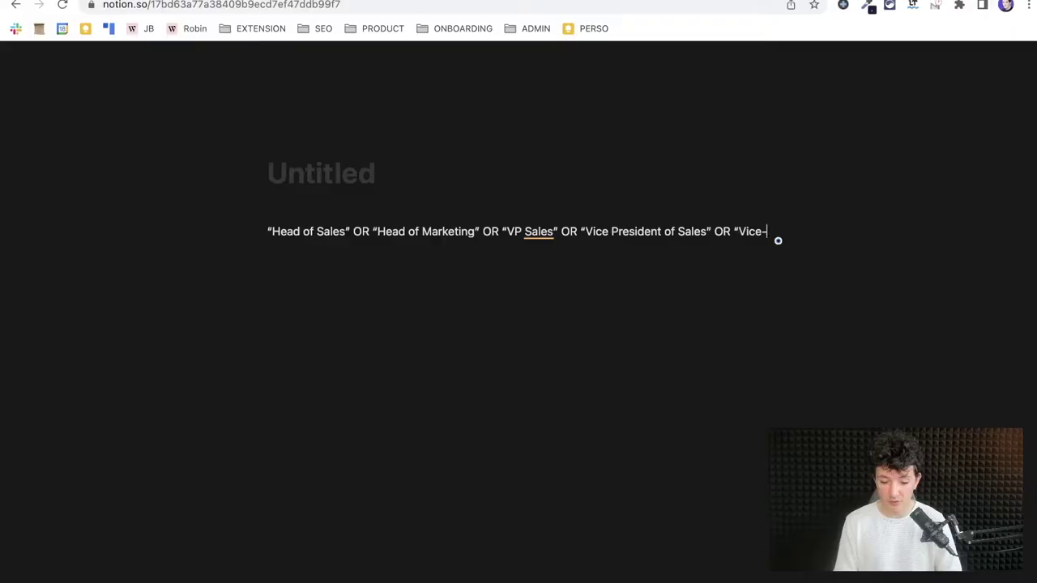
type("Presen")
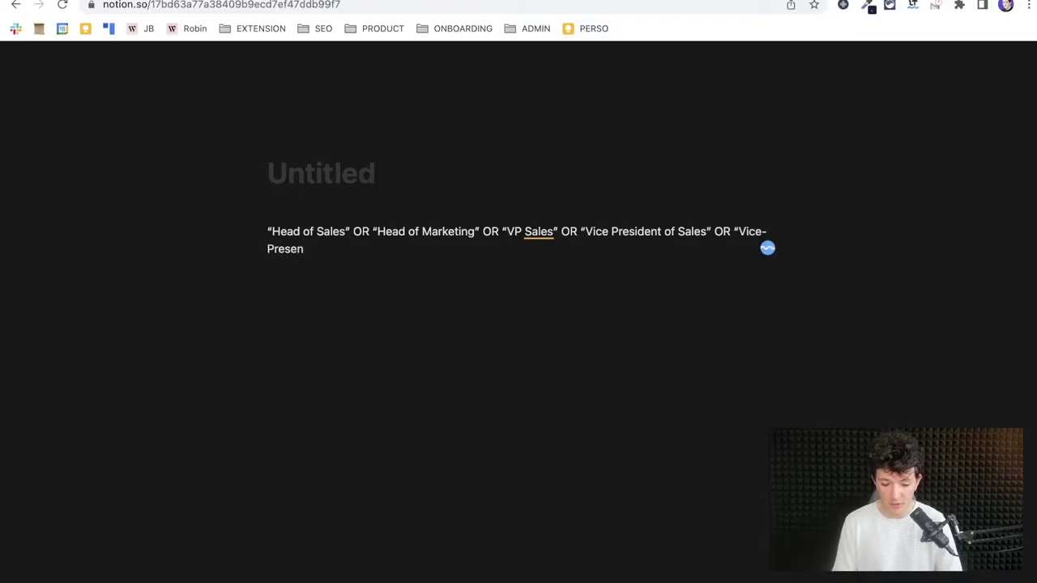
key("BackSpace")
key("BackSpace")
key("BackSpace")
type("sident of Sales”")
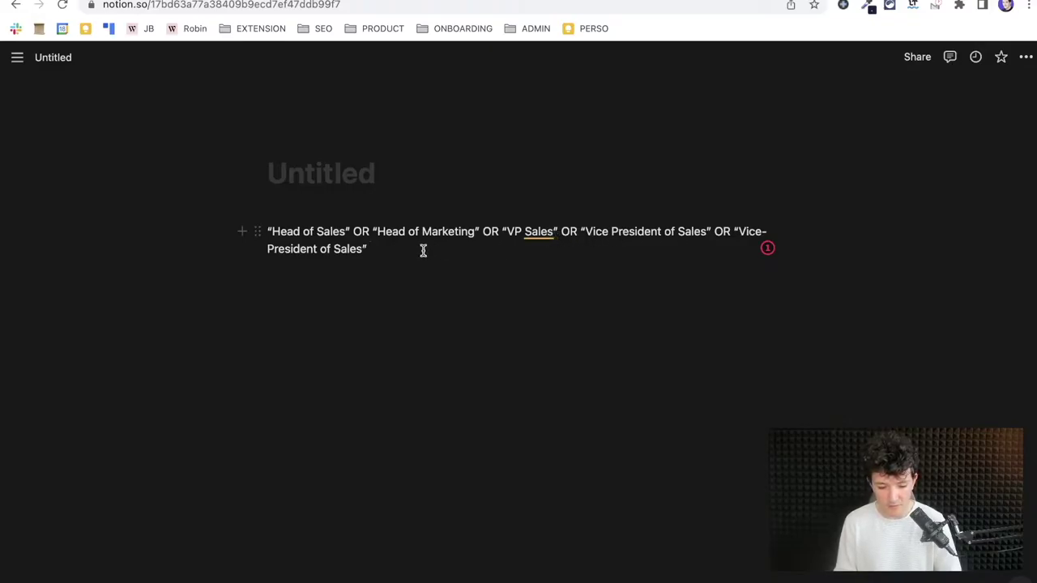
left_click_drag(424, 250, 247, 211)
Copy the boolean string from Notion and apply it as the Sales Navigator job title filter
key("super+c")
key("ctrl+Tab")
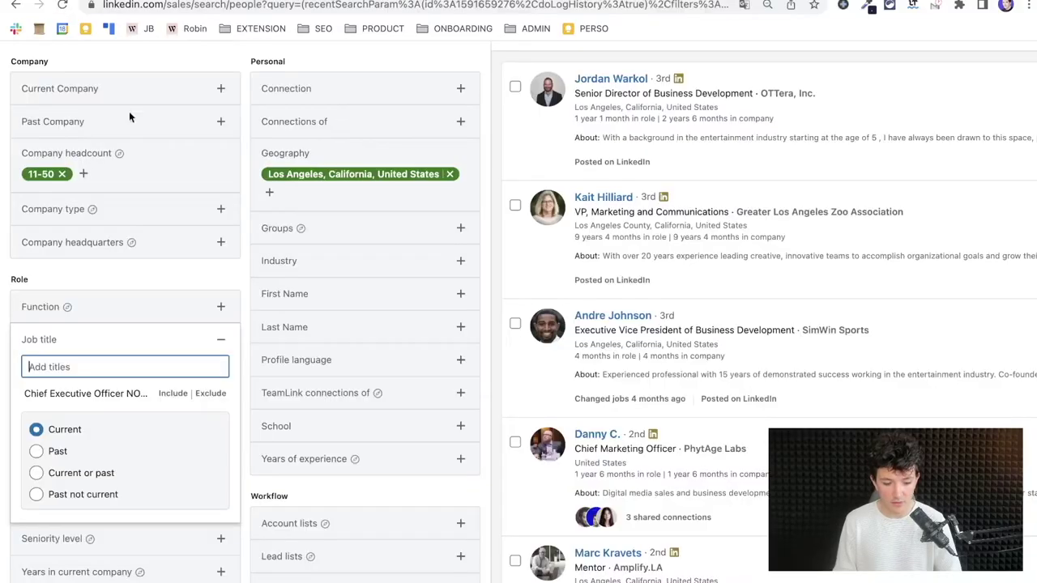
left_click(94, 366)
key("super+v")
key("Return")
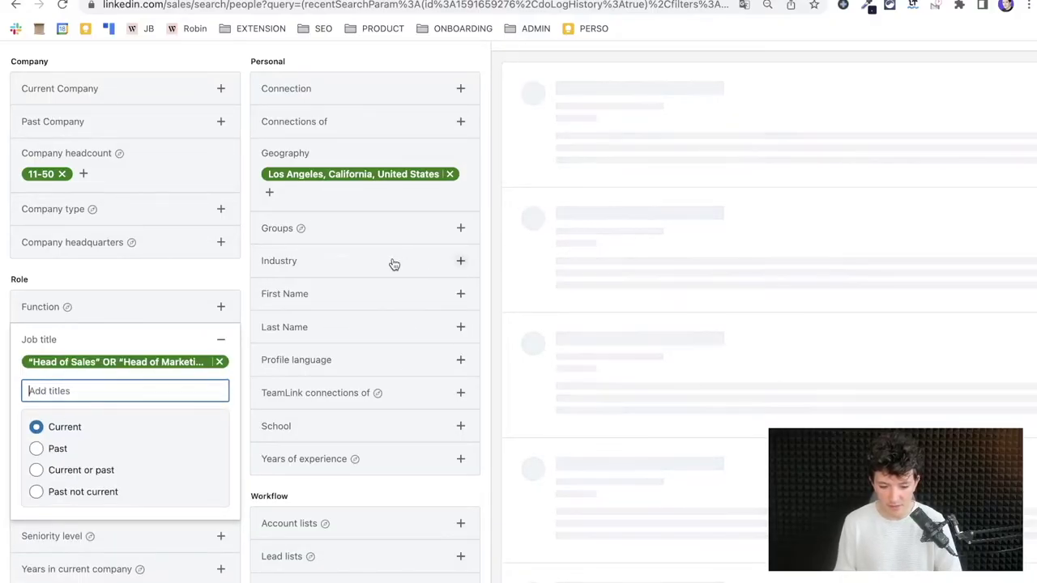
Scroll through the sales and marketing lead results, then return to the Notion page
scroll(580, 274, "right", 3)
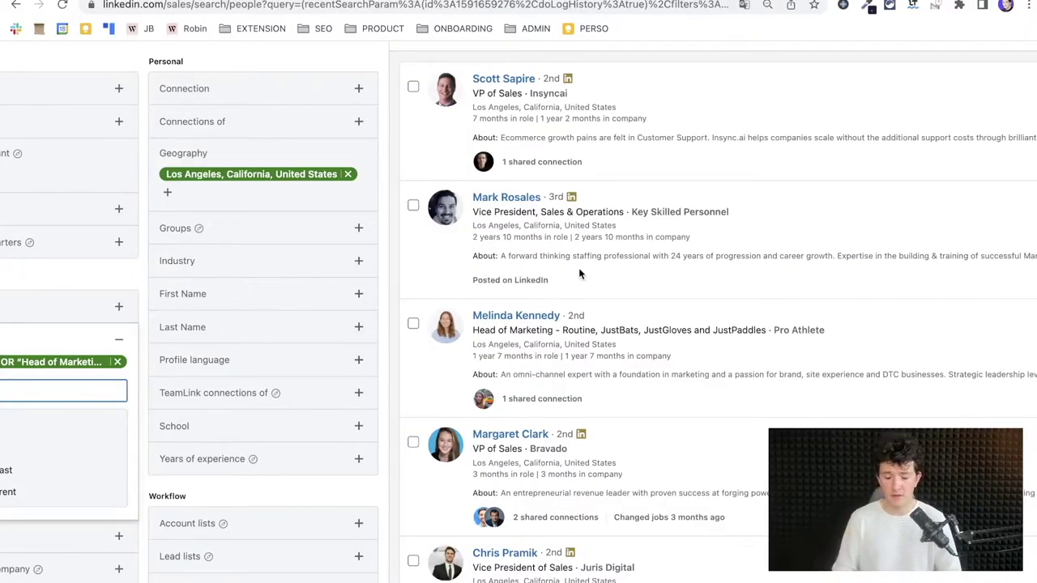
scroll(630, 257, "right", 2)
scroll(423, 113, "down", 2)
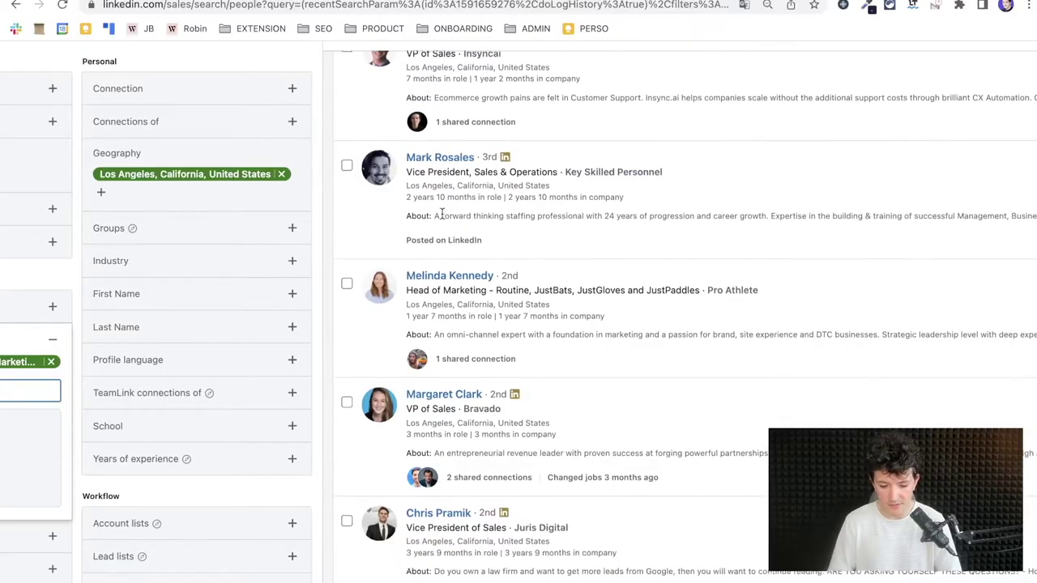
scroll(425, 150, "down", 2)
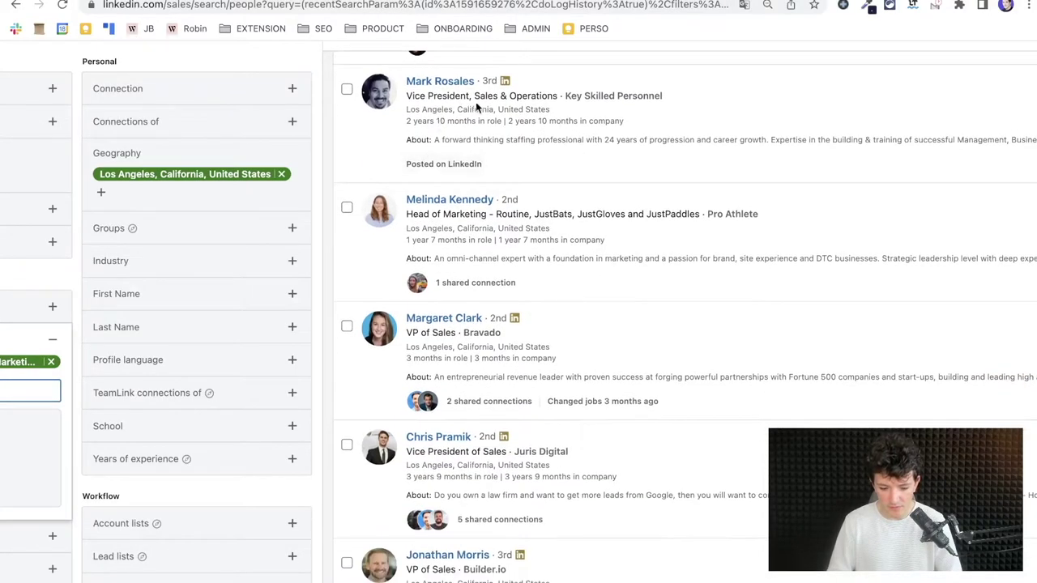
scroll(488, 129, "down", 2)
scroll(462, 166, "down", 2)
scroll(462, 166, "down", 1)
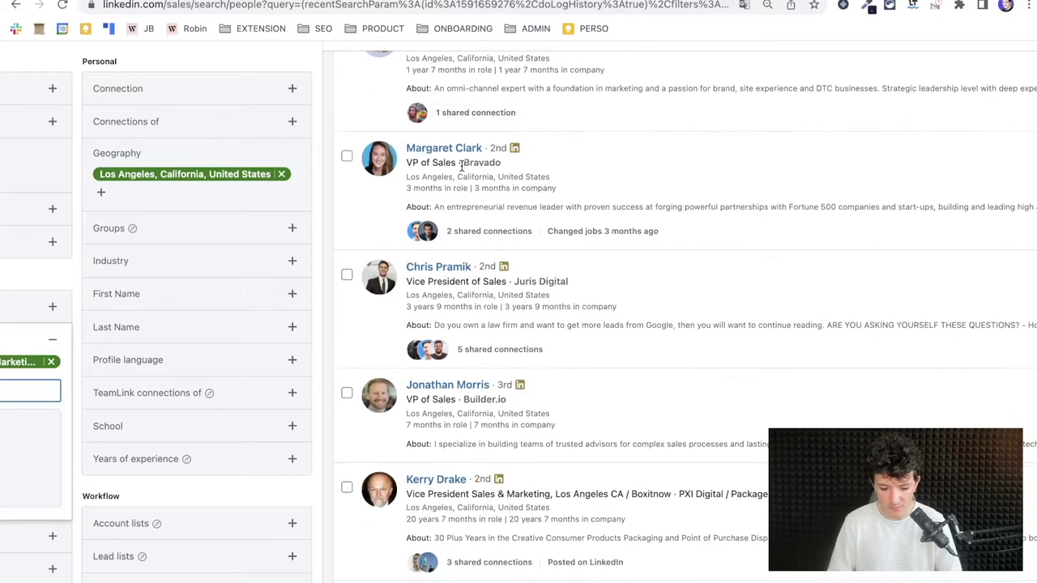
scroll(410, 166, "down", 3)
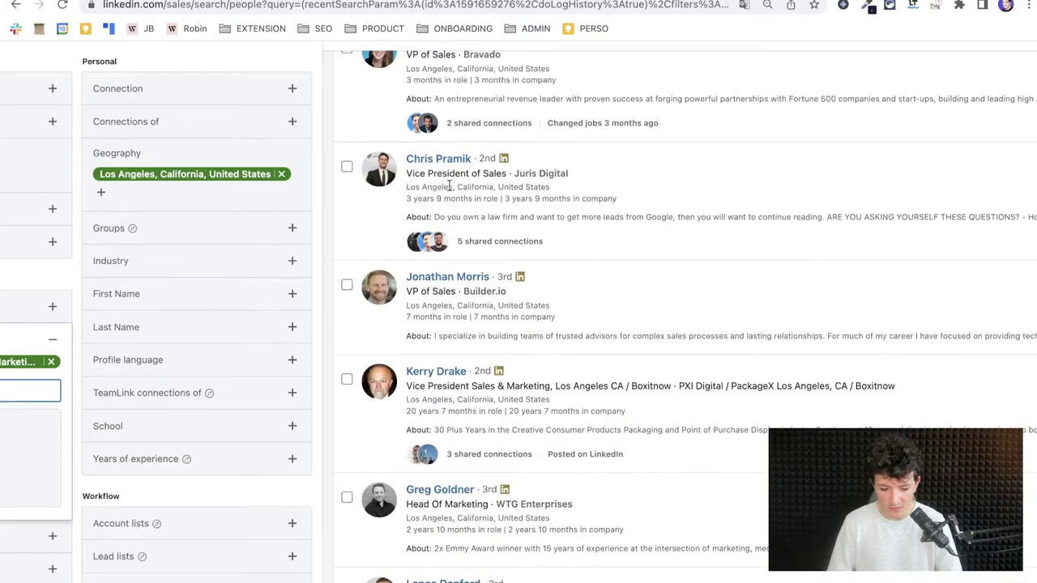
scroll(409, 180, "down", 5)
scroll(450, 187, "down", 7)
left_click(292, 4)
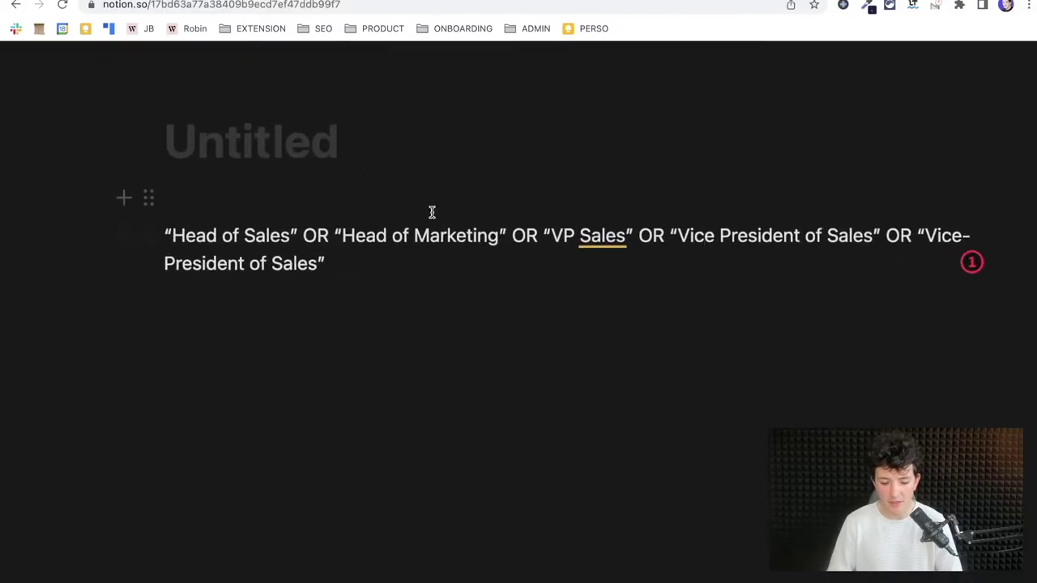
Return to the Sales Navigator lead results with the 11–50 headcount and Los Angeles filters
left_click(202, 2)
scroll(531, 318, "down", 7)
scroll(533, 319, "down", 12)
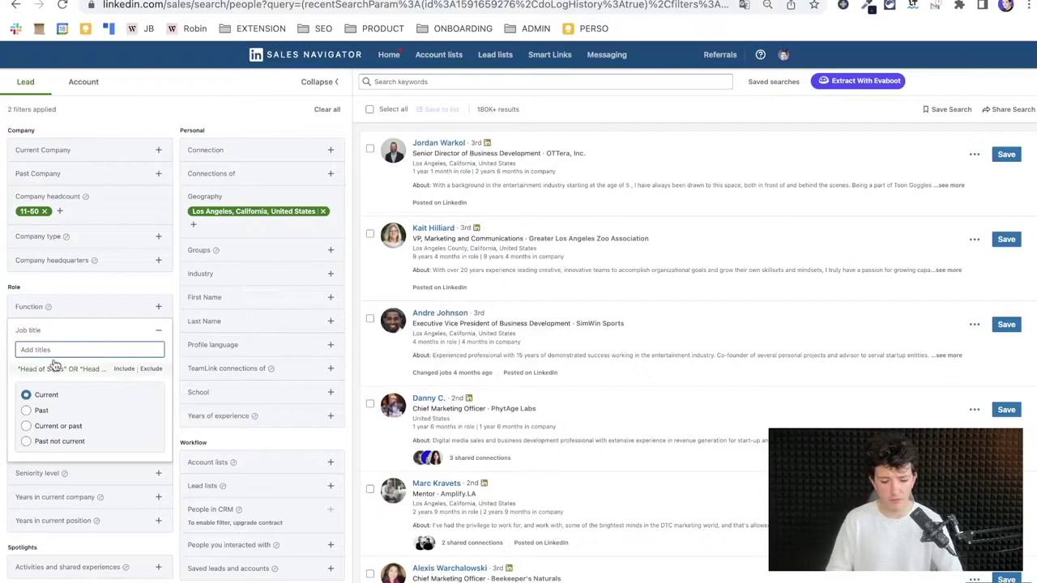
Add 'Sales AND Marketing' as the job title filter
type("\"")
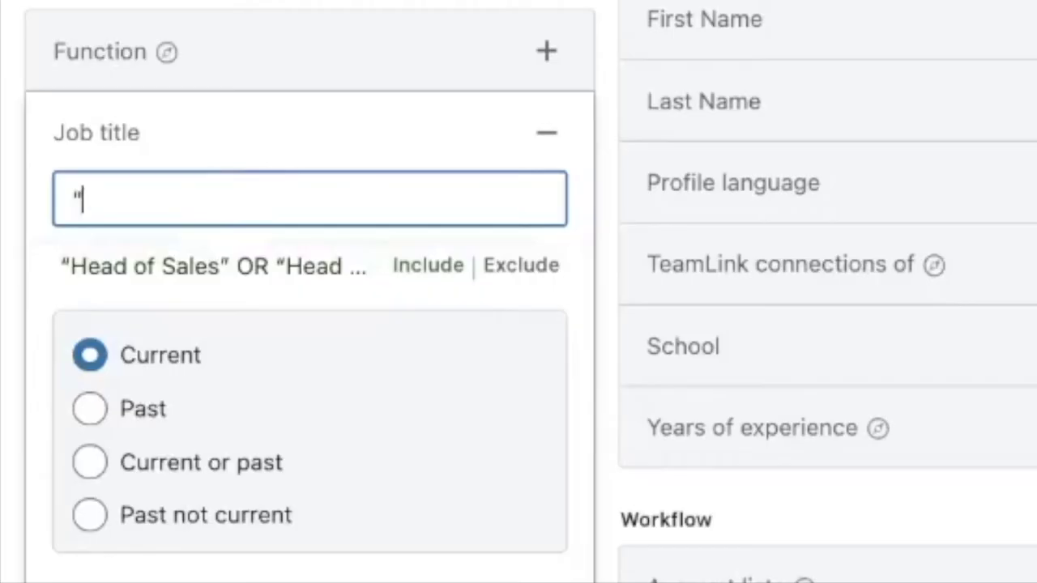
key("BackSpace")
type("Sales AND")
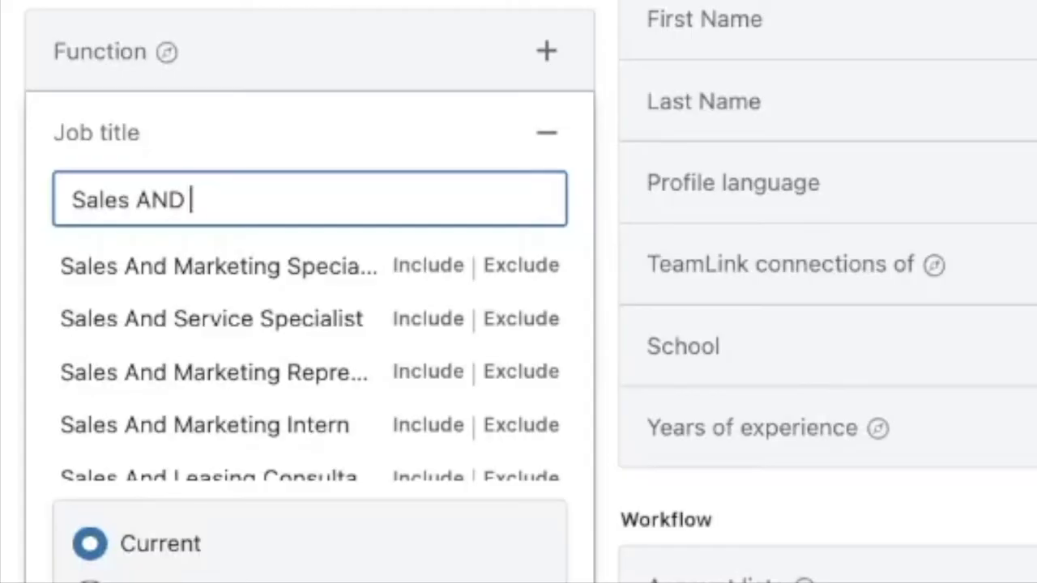
type("Marketing")
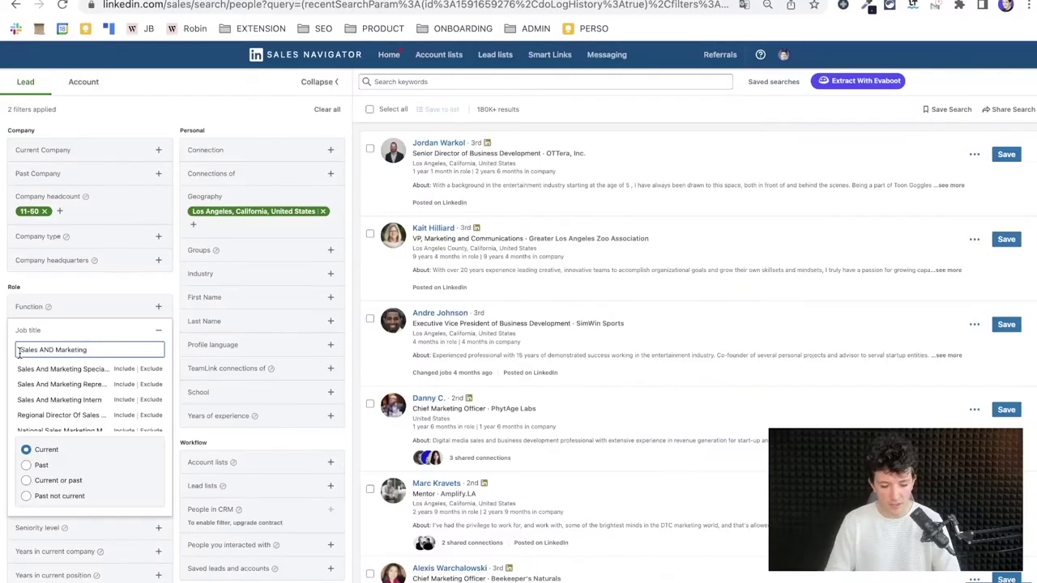
left_click_drag(19, 352, 101, 351)
left_click(105, 351)
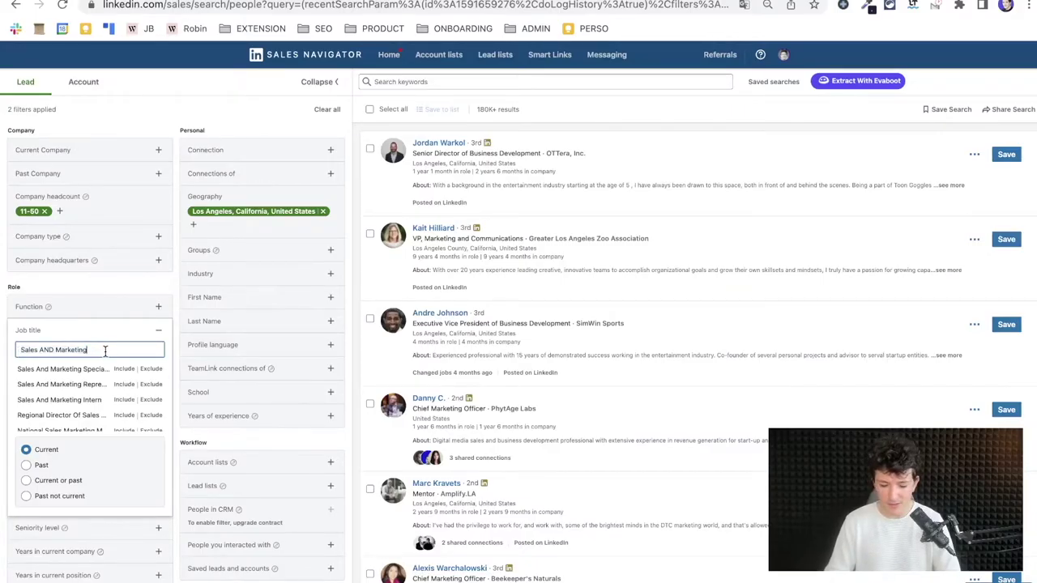
key("Return")
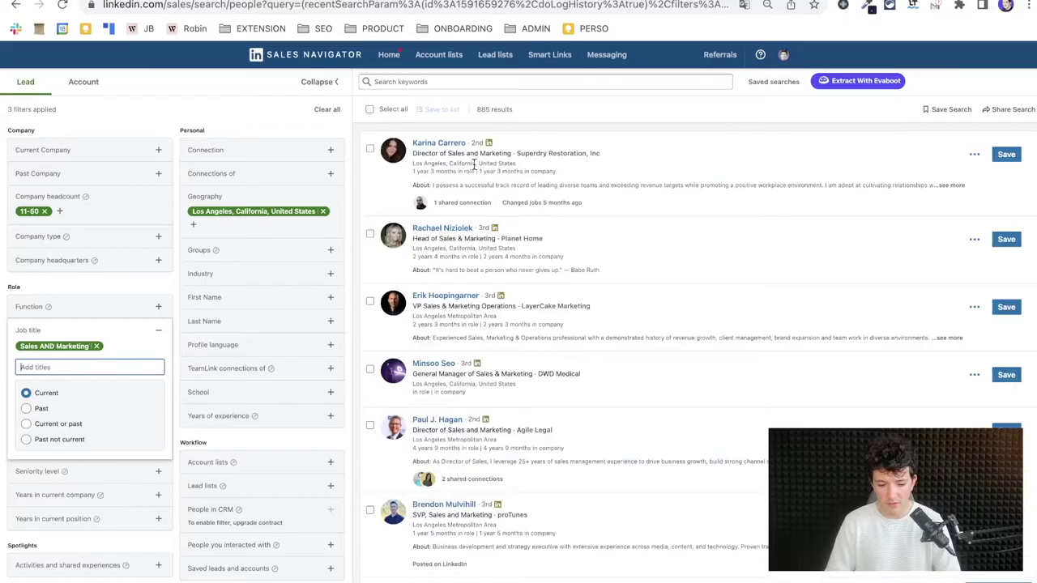
scroll(474, 165, "up", 5)
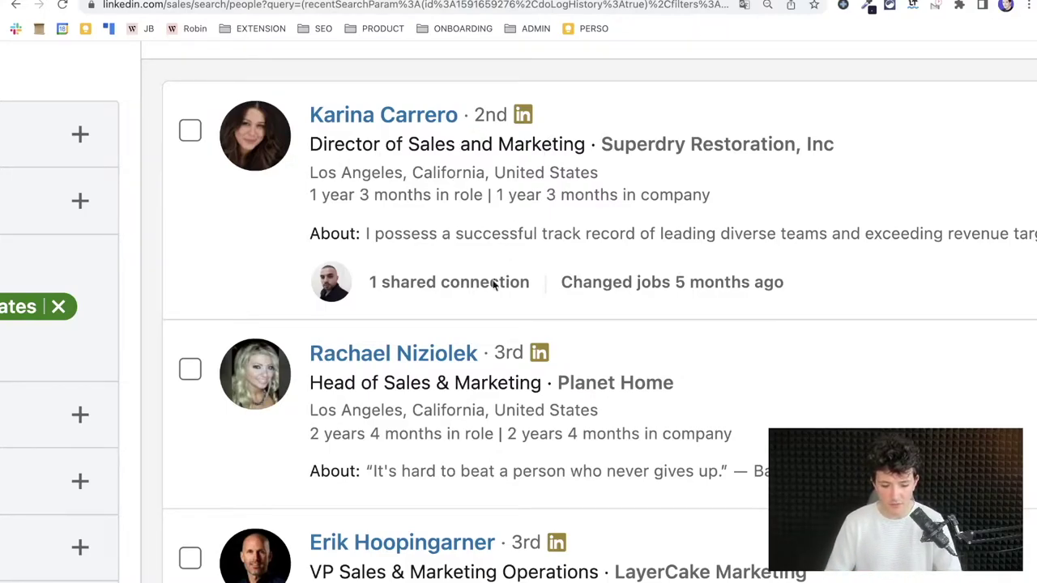
scroll(505, 251, "down", 5)
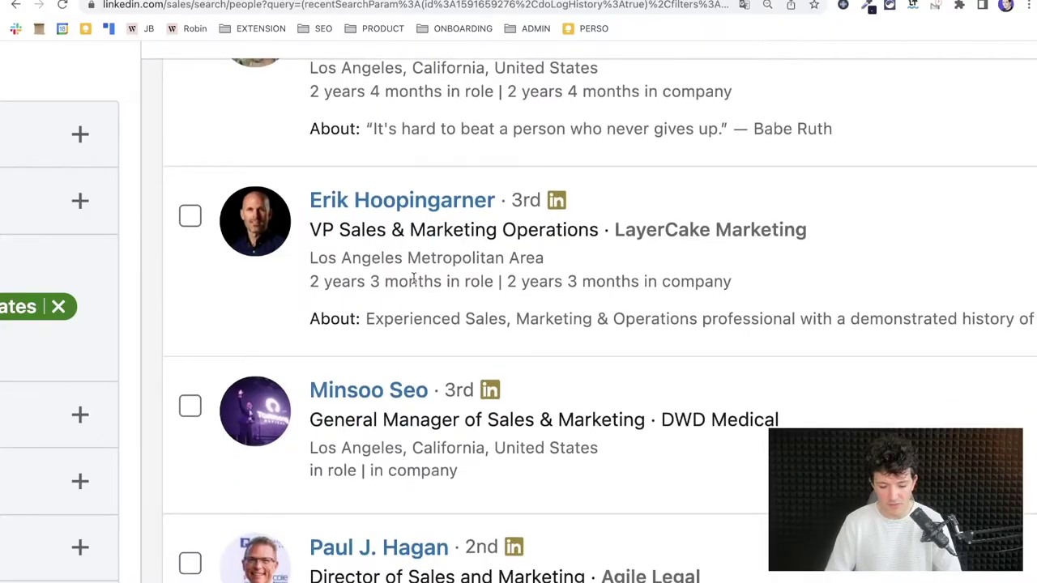
scroll(413, 278, "down", 2)
scroll(549, 272, "down", 2)
scroll(549, 273, "down", 20)
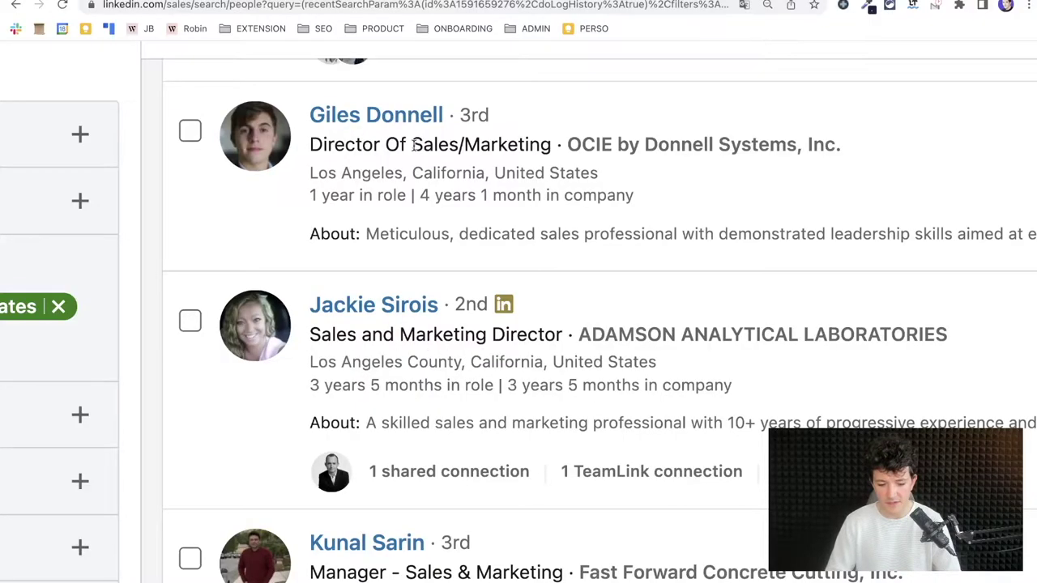
left_click_drag(413, 144, 551, 144)
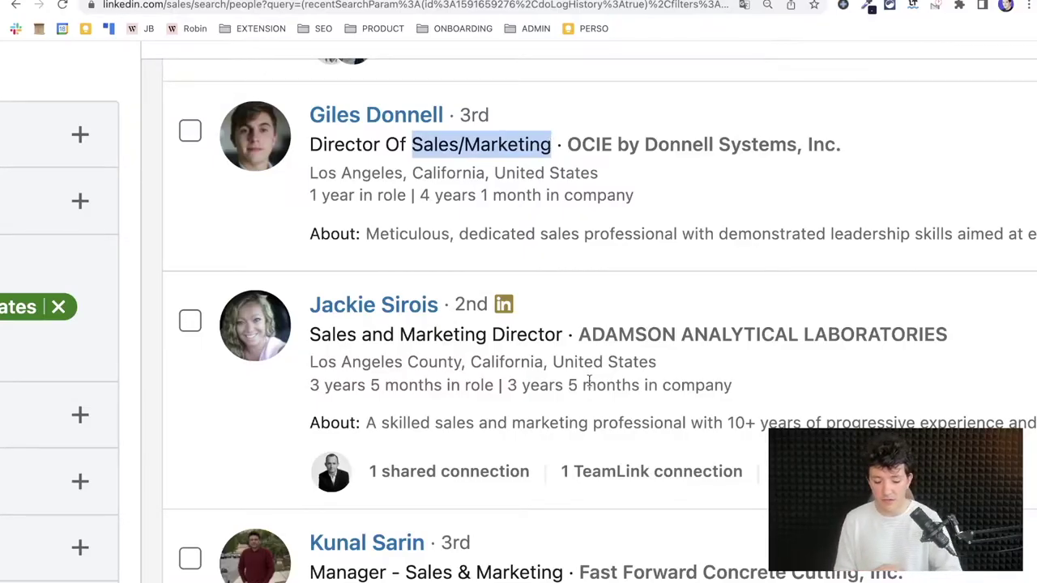
scroll(568, 243, "down", 3)
left_click_drag(405, 411, 457, 414)
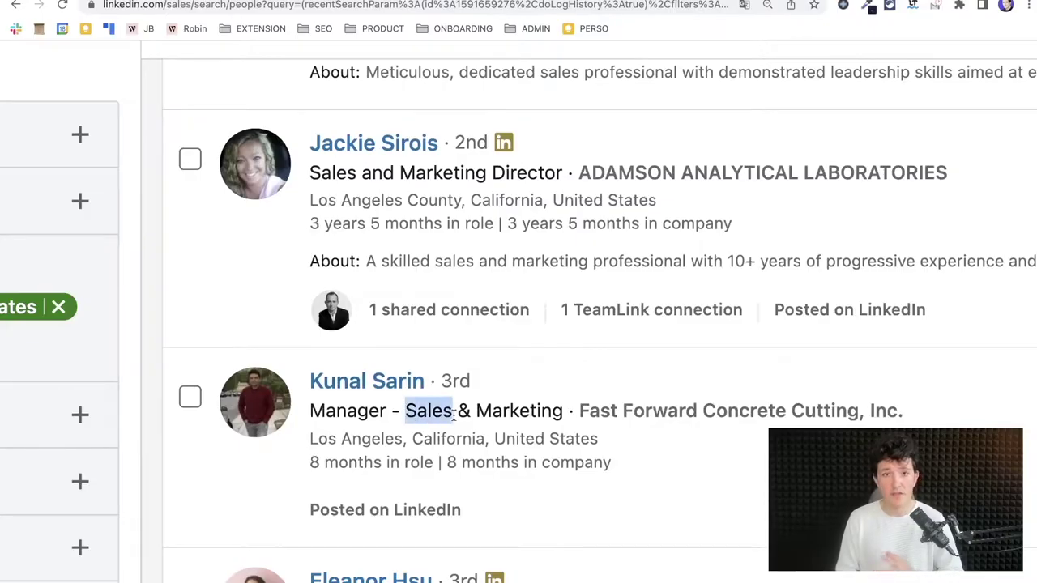
Switch windows (Cmd+`) to the Notion 'Boolean Search' page
key("super+grave")
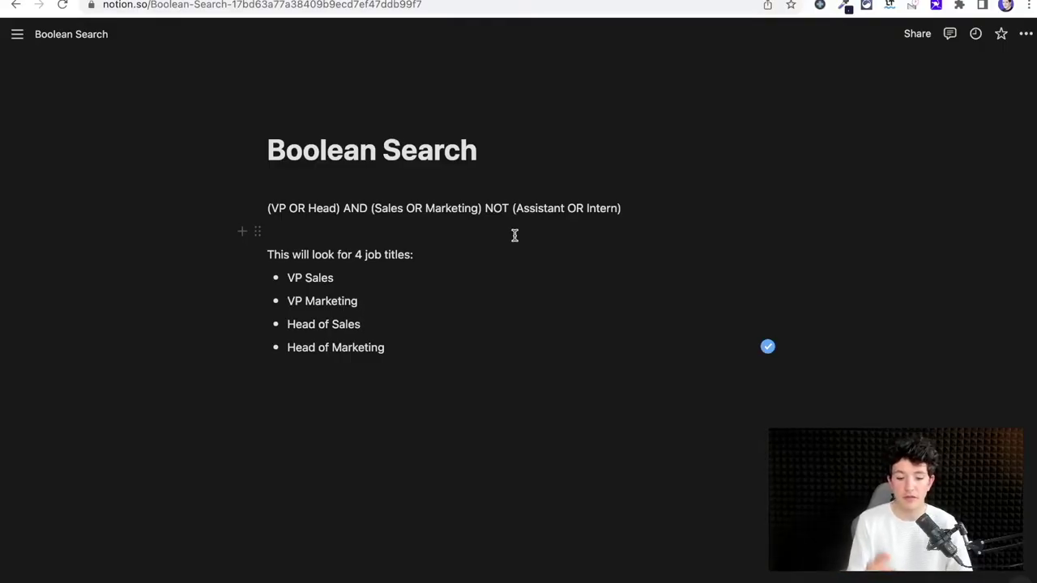
Start a new indented query line reading '(VP OR Head OR Vice President OR Manager'
left_click_drag(519, 212, 678, 210)
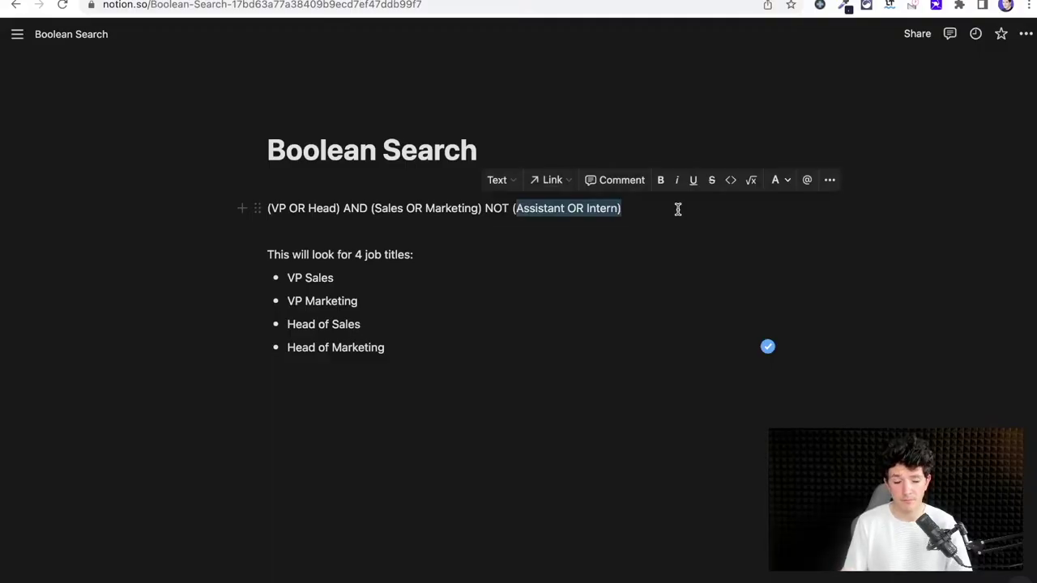
key("super+Down")
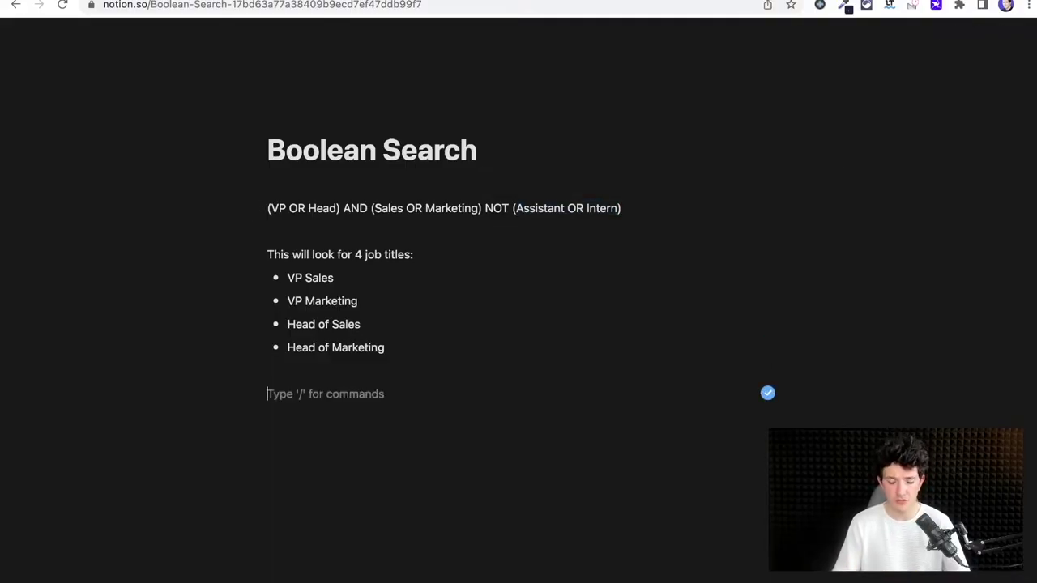
type("(VP OR H")
key("Tab")
type("e")
key("BackSpace")
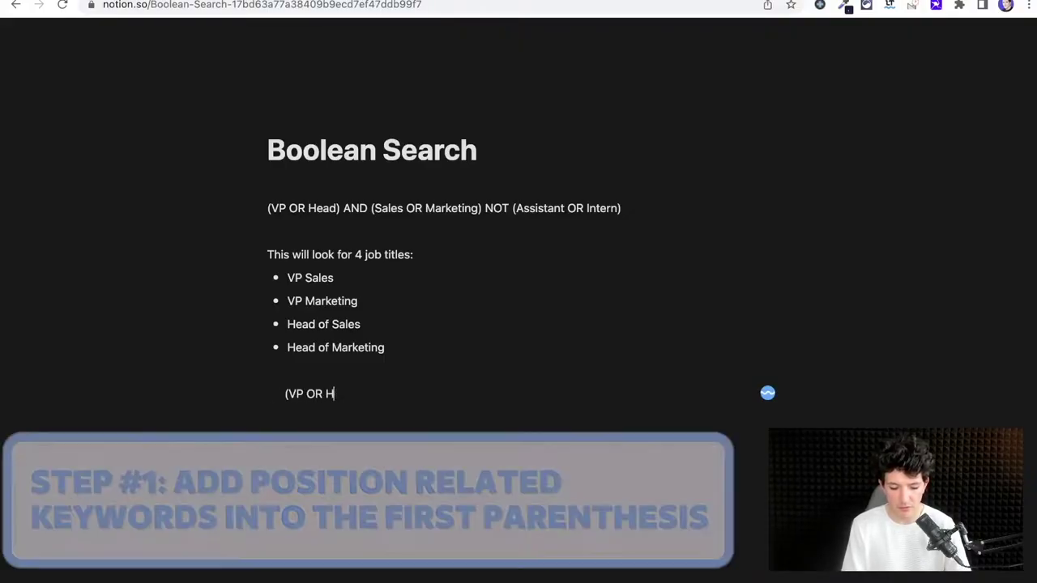
type("ead OR Vic")
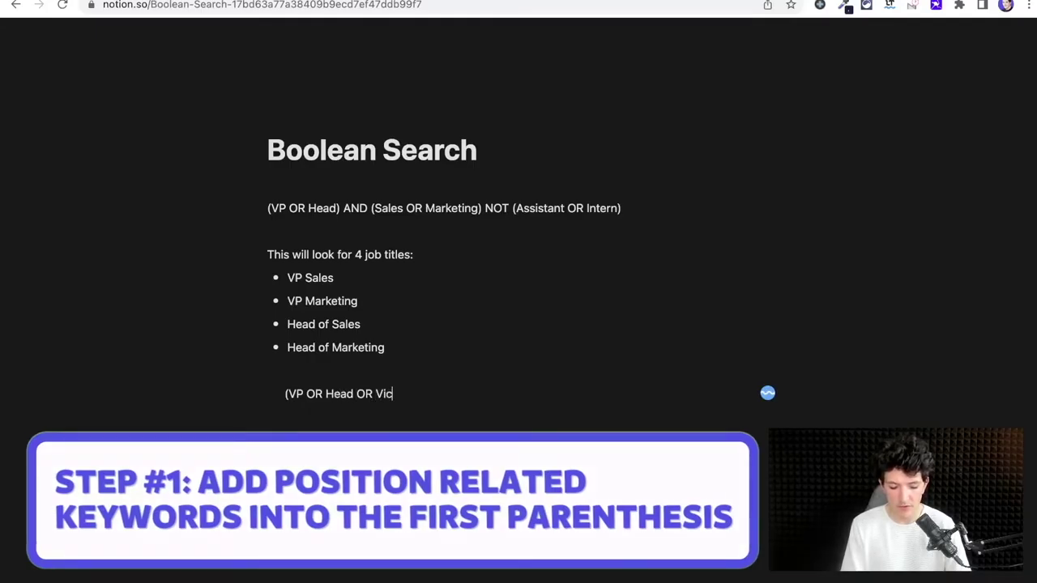
type("e President OR Manager")
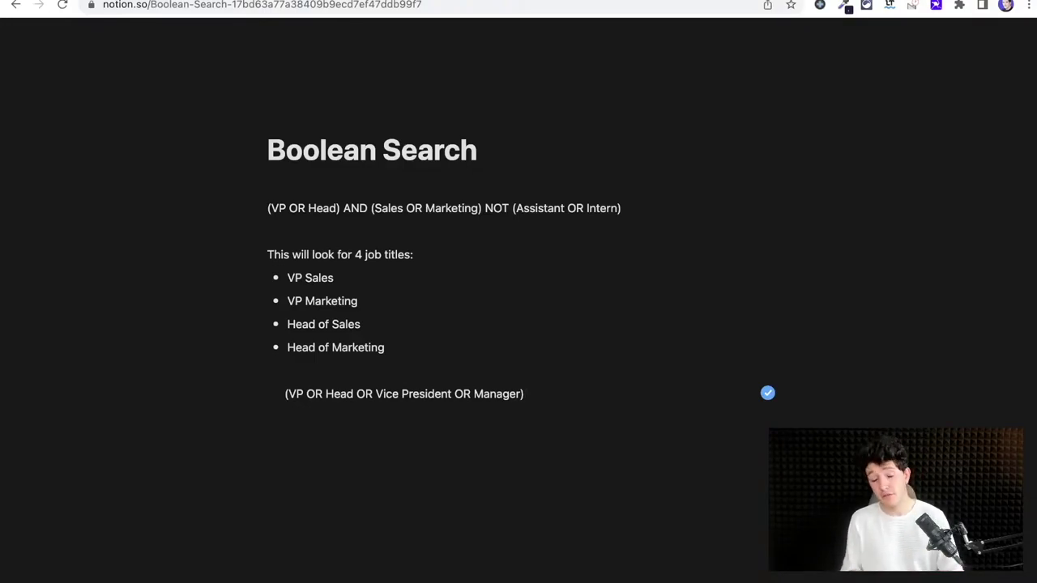
Continue the query with 'AND (Marketing OR Sales OR Product' and end it with NOT
type("AND (")
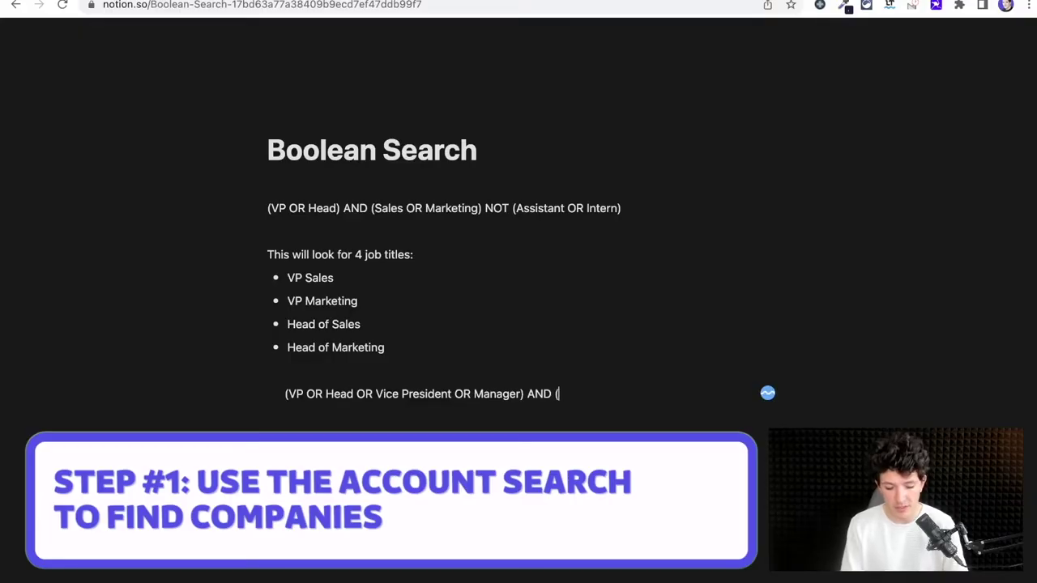
type("Marketing ")
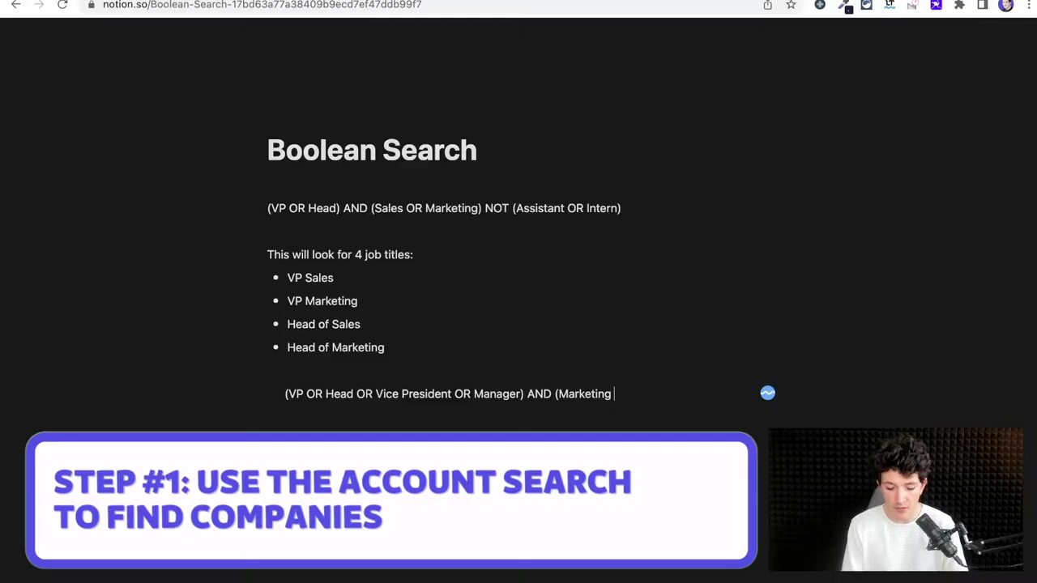
type("OR Sales OR")
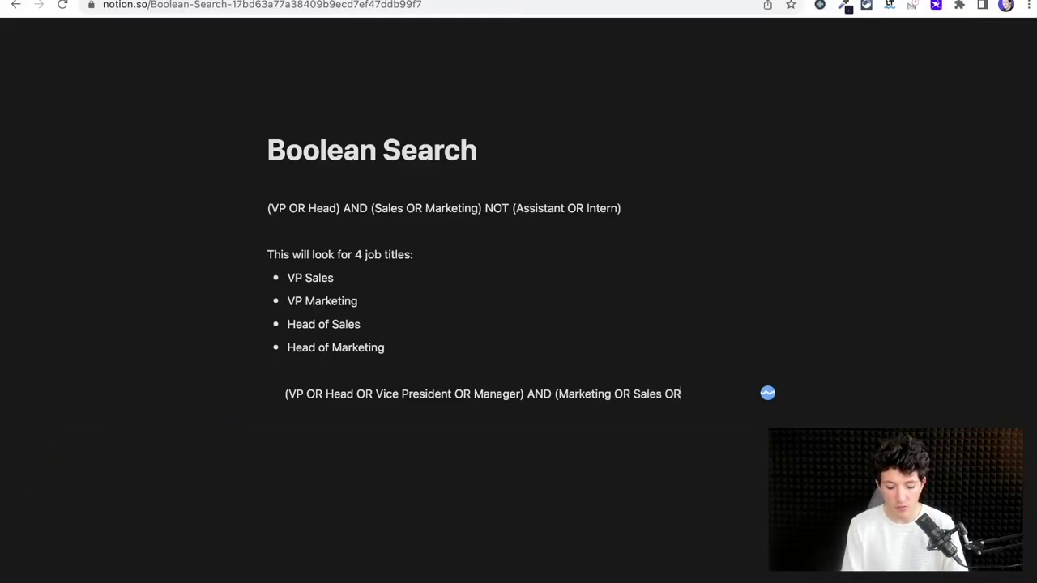
type(" Product")
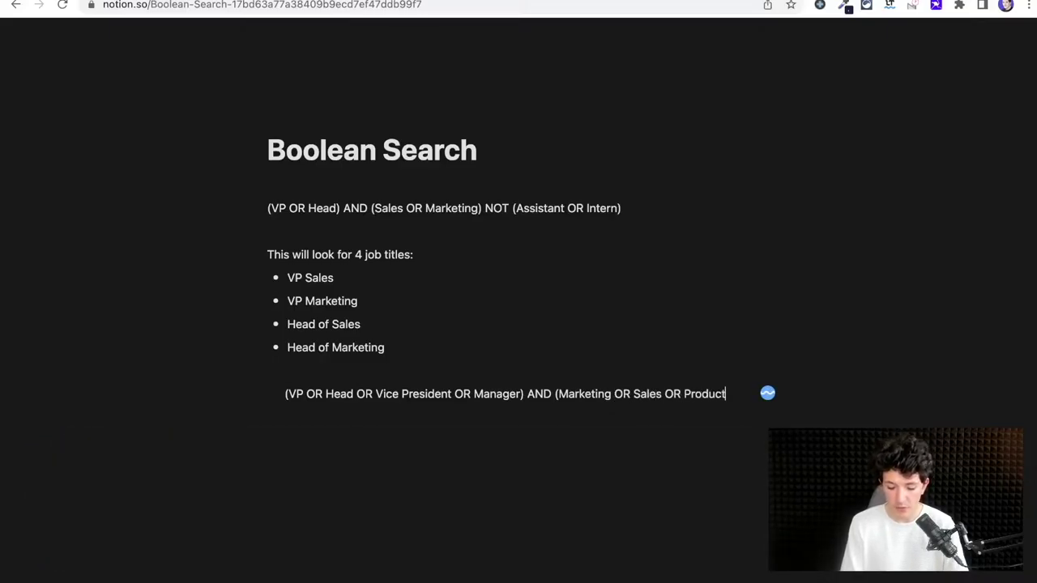
left_click_drag(285, 393, 737, 397)
left_click(579, 395)
left_click(737, 397)
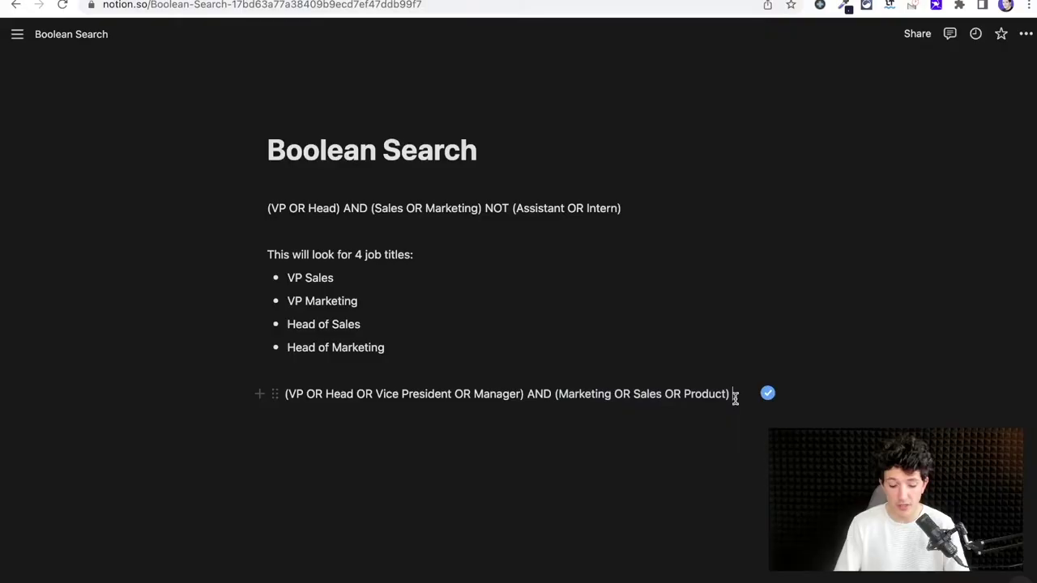
type("NOT")
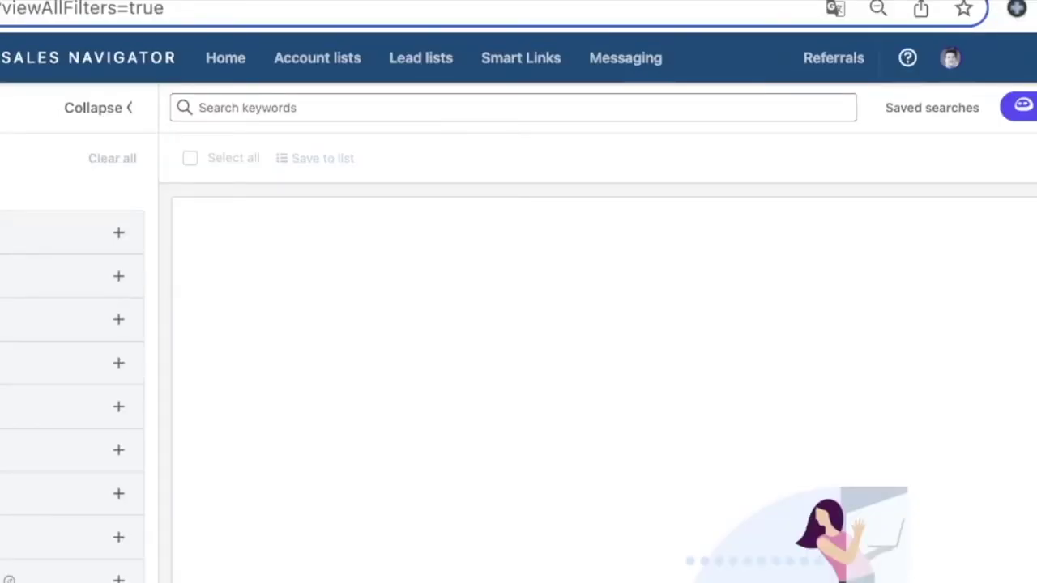
Load the recent 'marketing' lead search at Baker & Summy, PC, returning 2 results
left_click(294, 109)
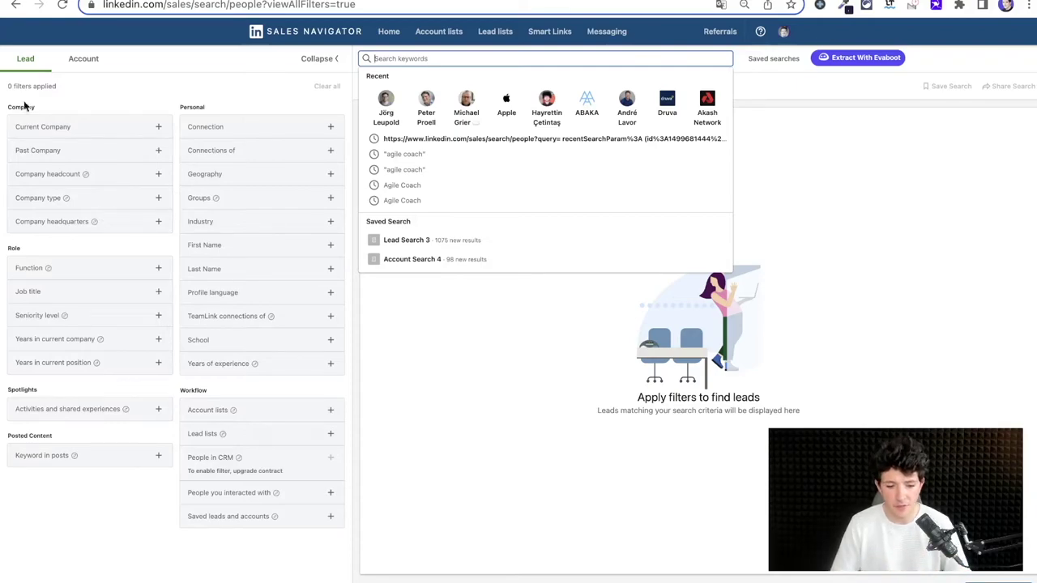
left_click(551, 138)
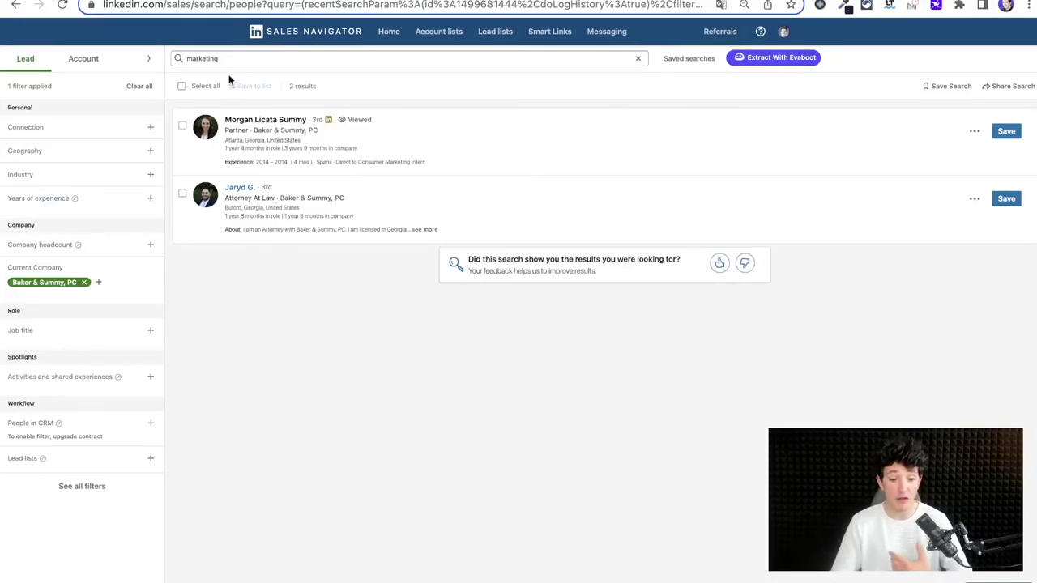
left_click(238, 60)
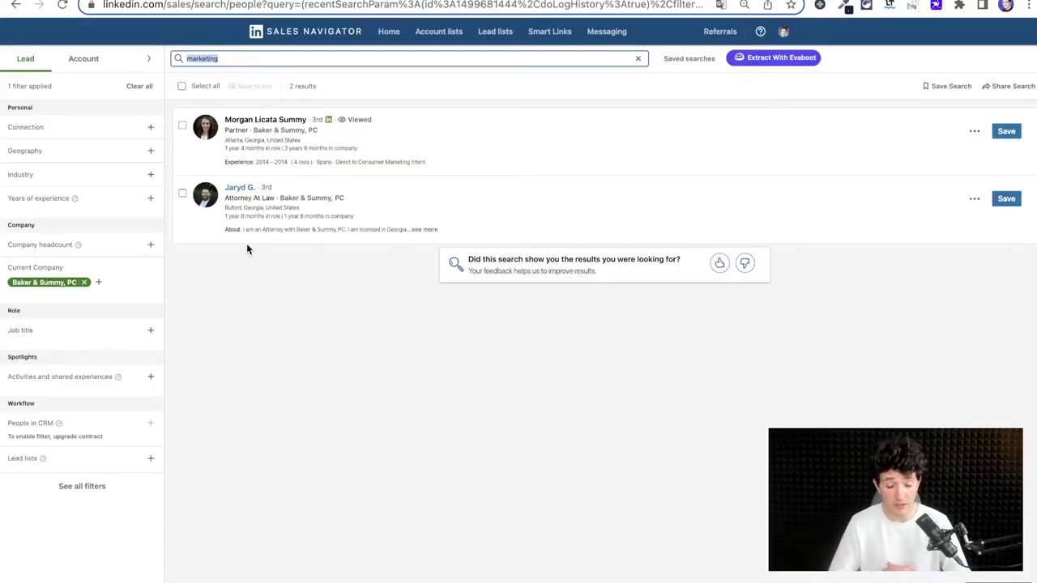
left_click(248, 250)
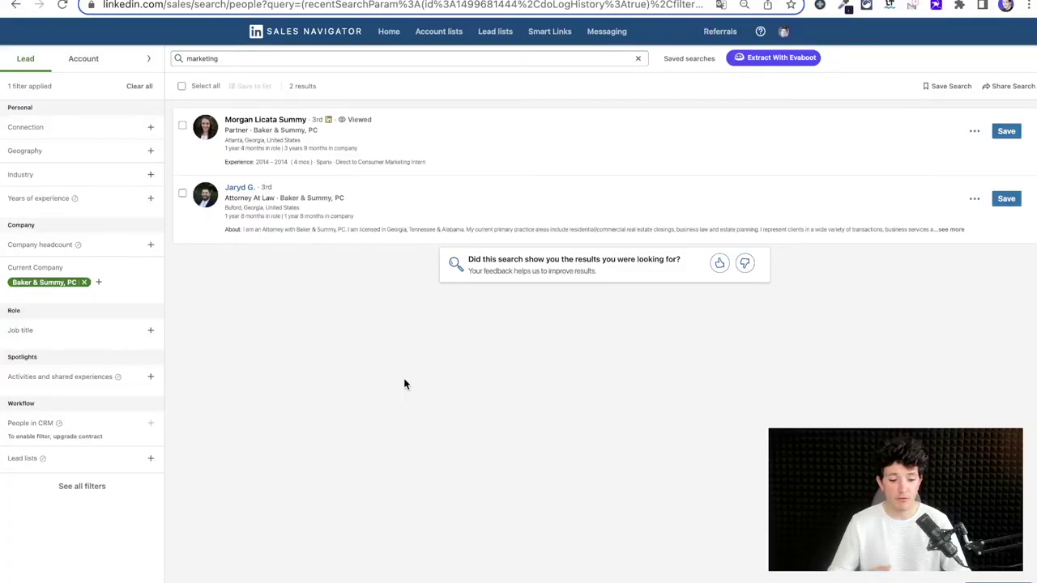
Open the first lead's profile and find 'marketing', highlighting the TBS Education entry
left_click(265, 120)
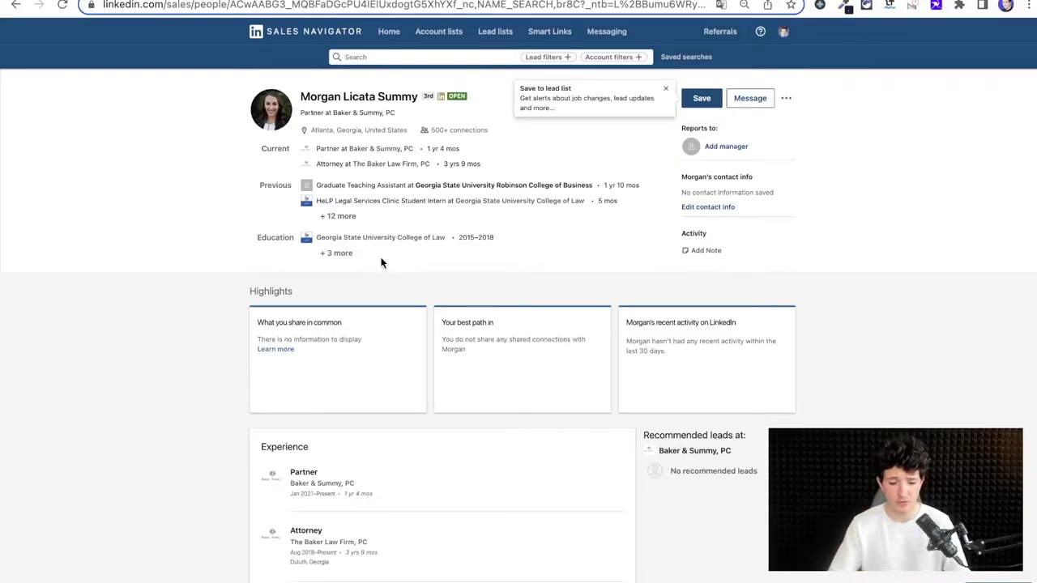
scroll(356, 143, "down", 1)
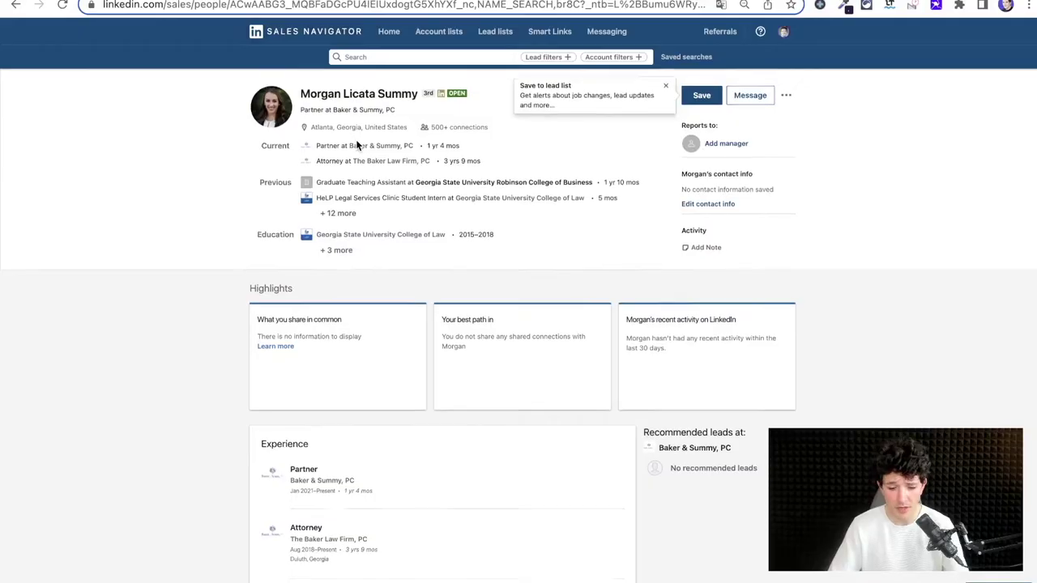
scroll(356, 143, "down", 1)
key("ctrl+f")
type("marketing")
scroll(381, 295, "down", 5)
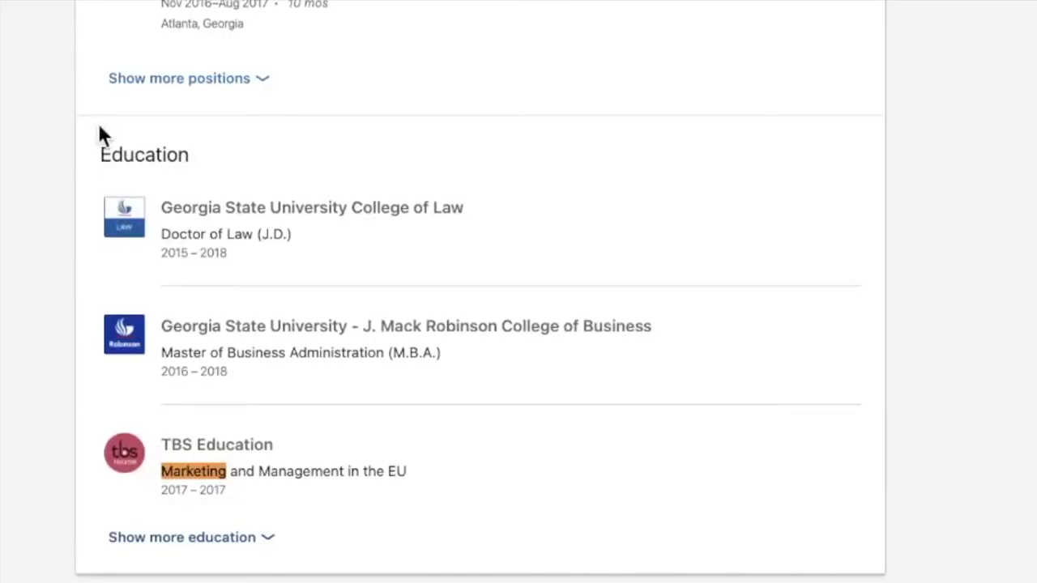
left_click_drag(261, 152, 293, 154)
left_click_drag(166, 142, 225, 156)
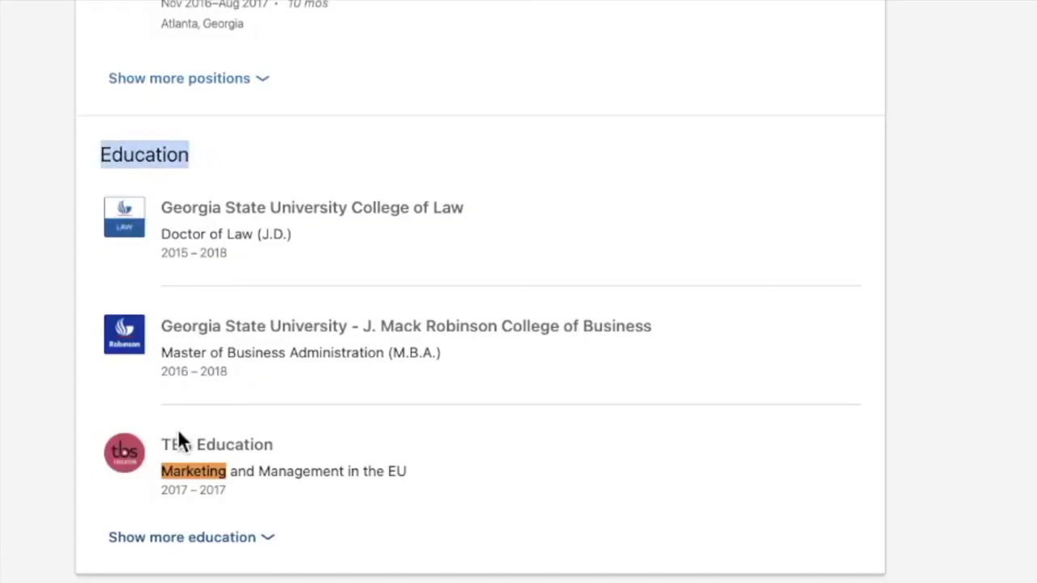
left_click_drag(162, 473, 228, 473)
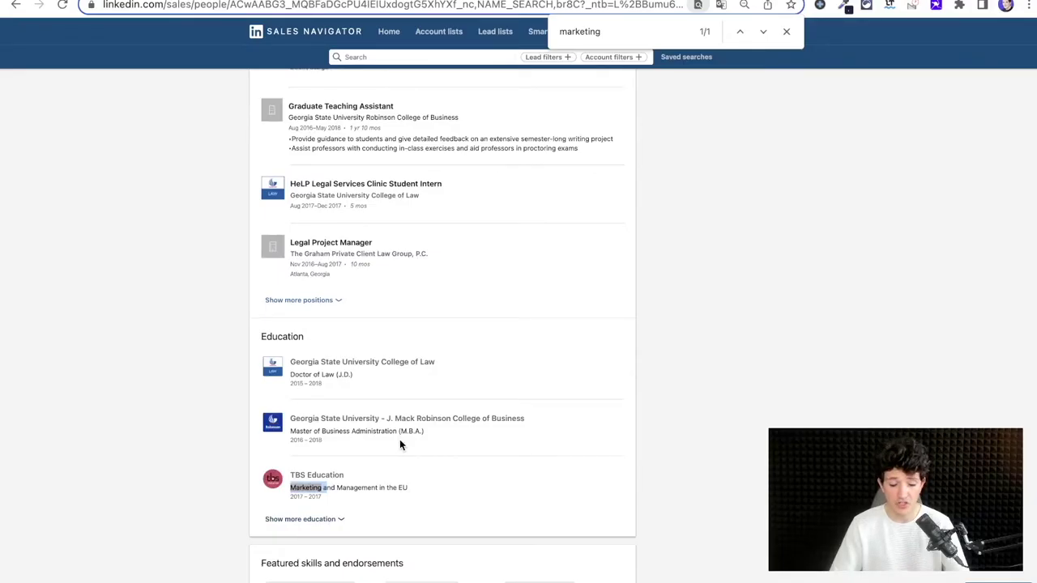
Expand the lead's full list of past positions and review the profile
left_click(296, 307)
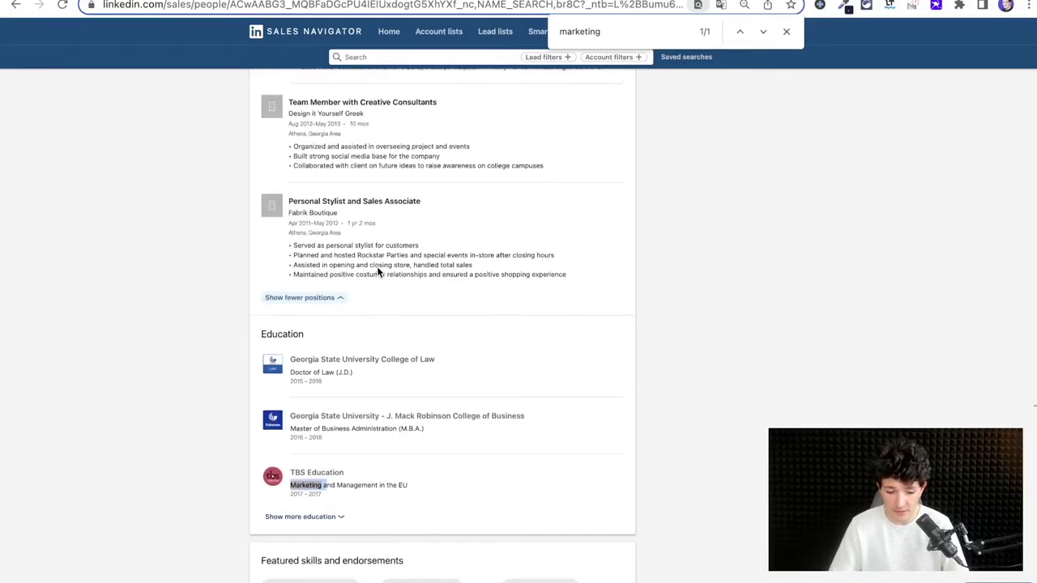
scroll(356, 308, "up", 1)
scroll(363, 373, "up", 1)
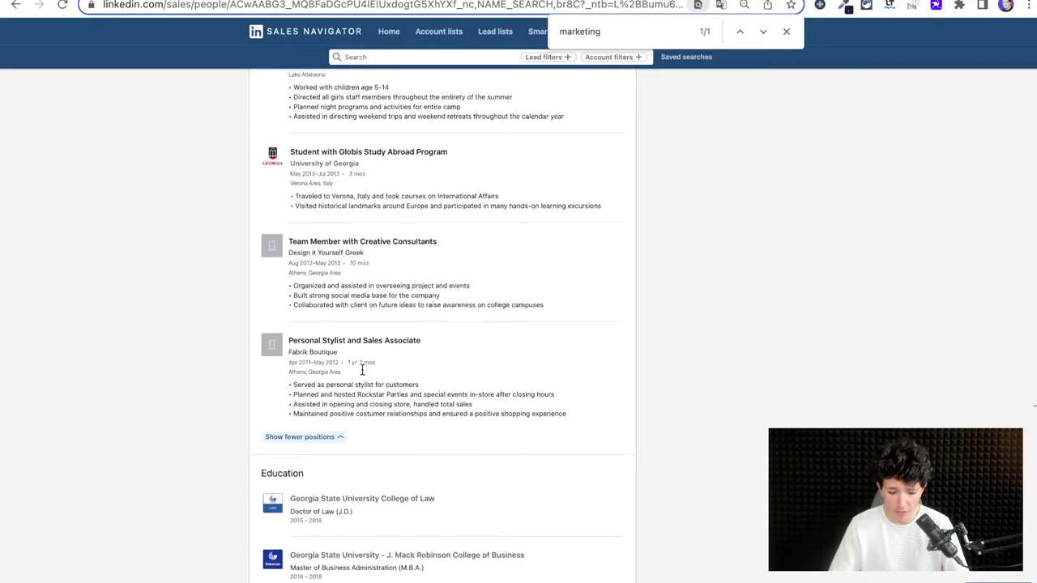
scroll(362, 373, "up", 6)
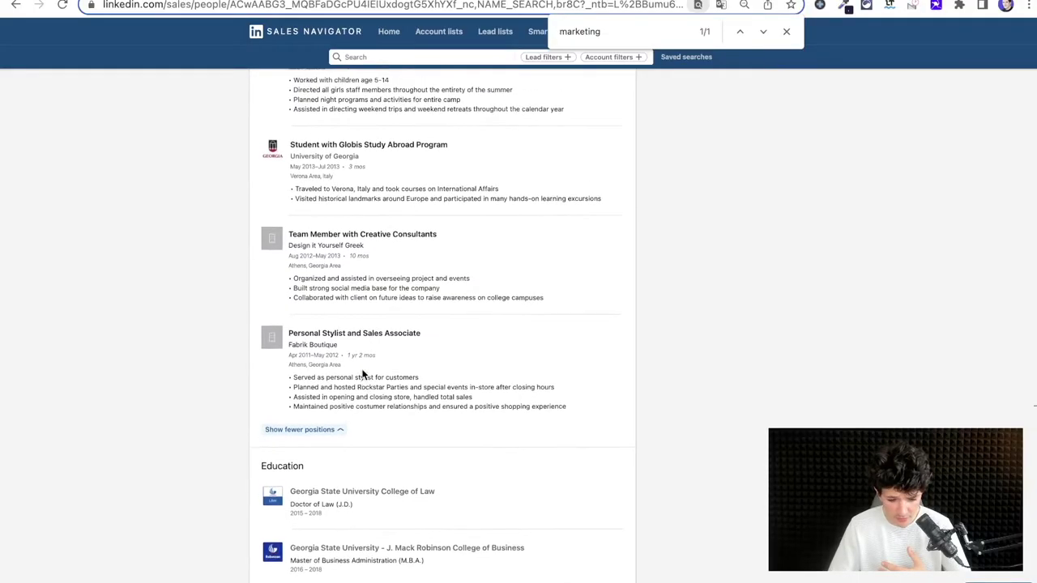
scroll(362, 373, "up", 15)
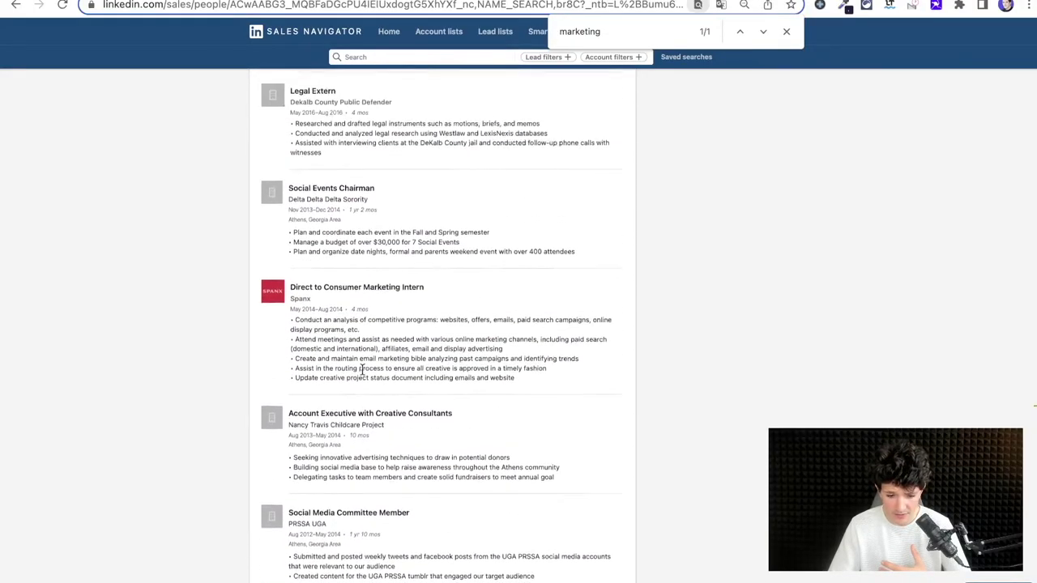
scroll(363, 374, "up", 2)
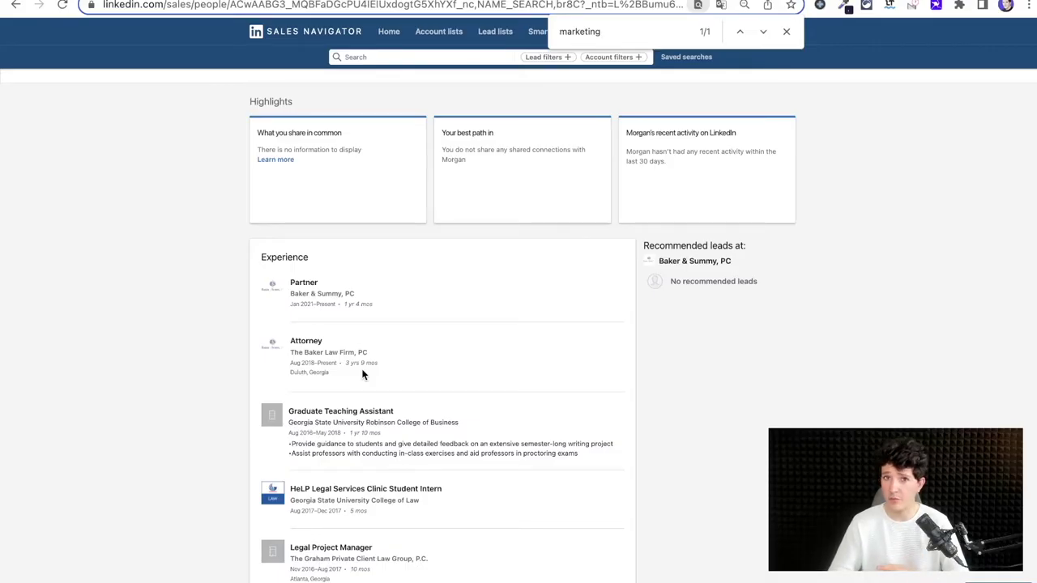
scroll(363, 374, "up", 2)
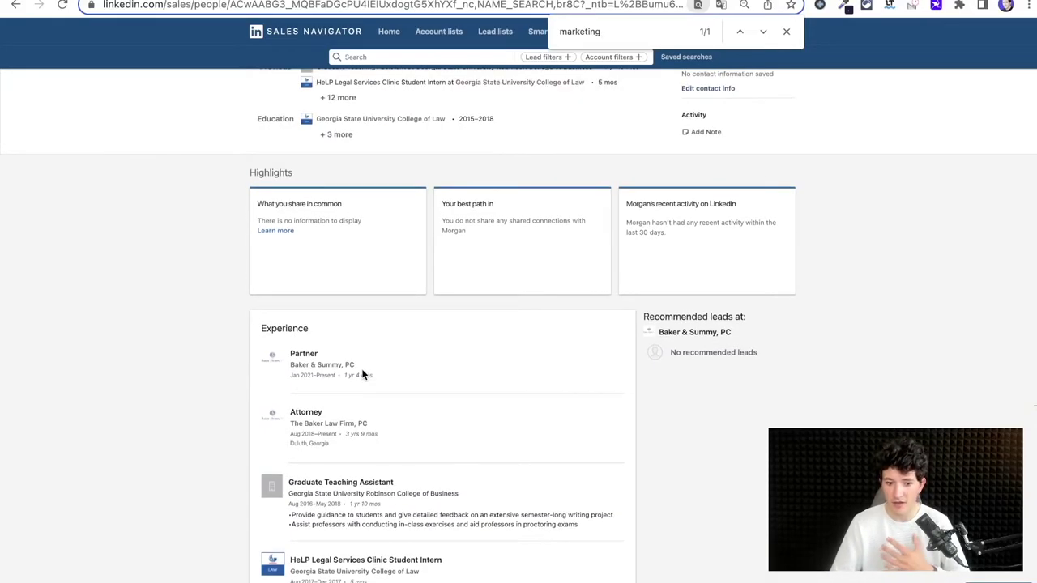
scroll(363, 374, "down", 10)
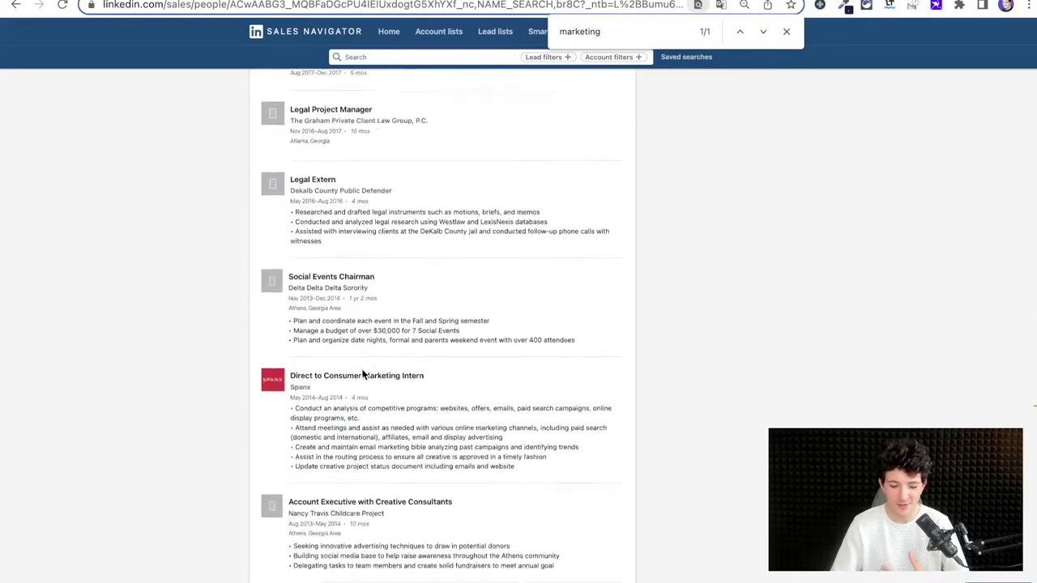
scroll(363, 374, "down", 15)
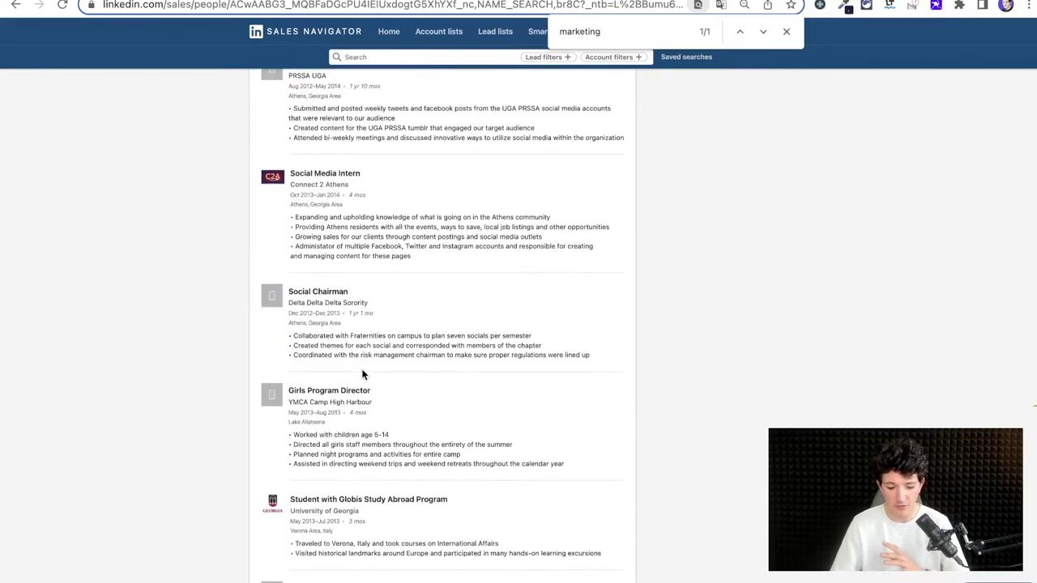
scroll(363, 374, "up", 10)
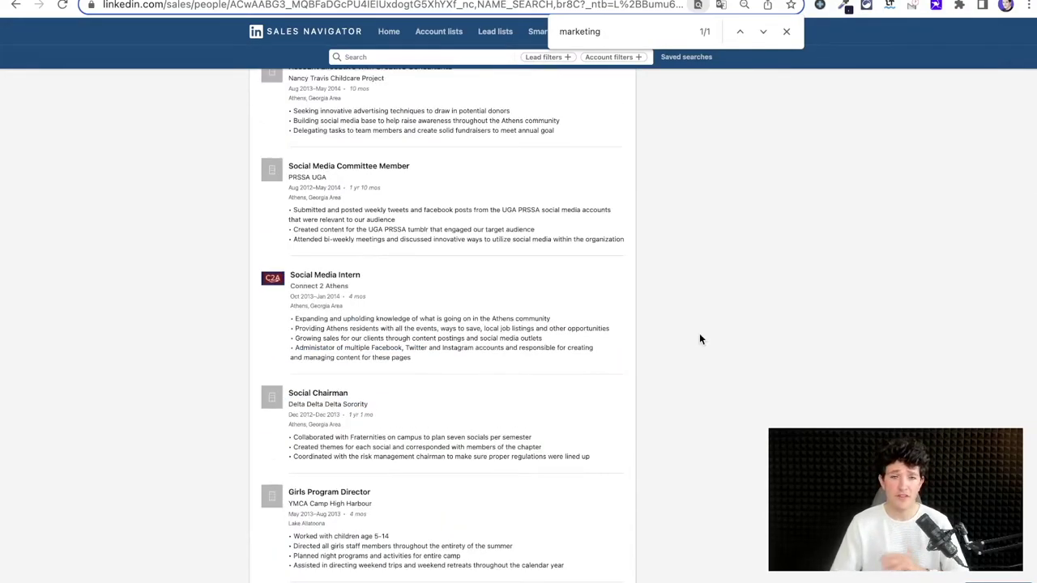
scroll(700, 339, "down", 15)
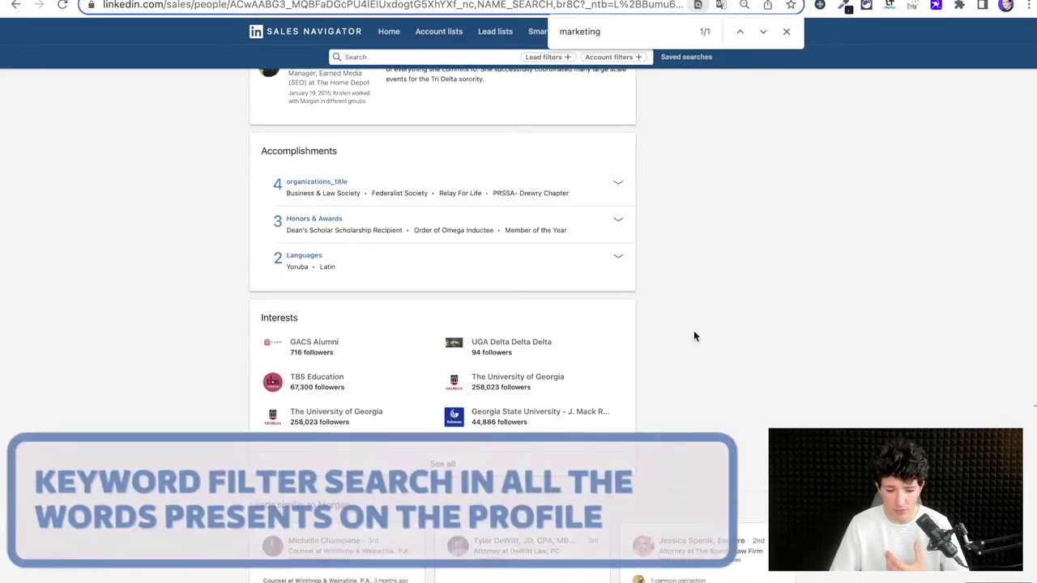
scroll(609, 316, "up", 5)
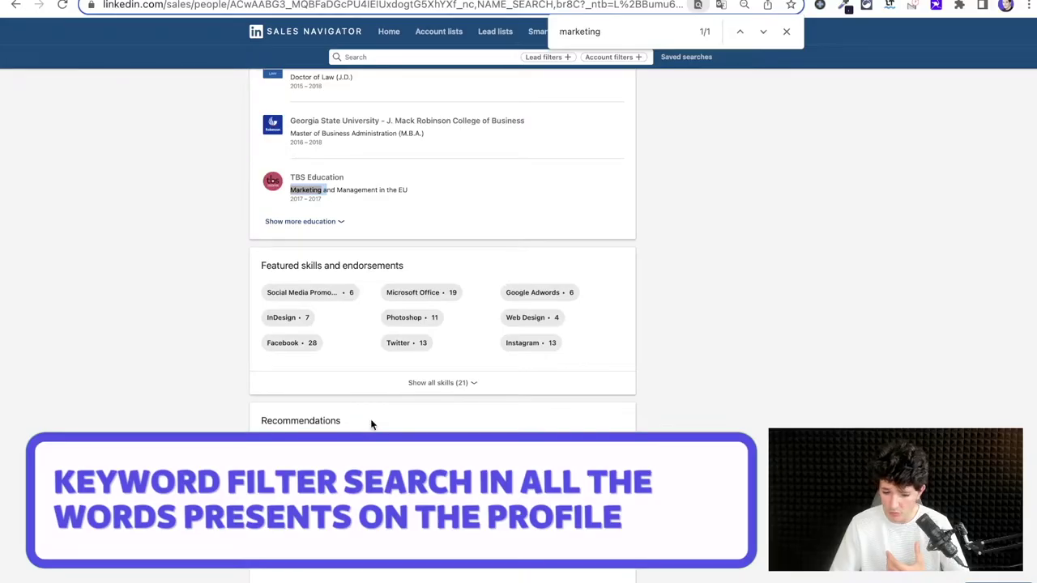
scroll(342, 324, "up", 5)
scroll(352, 255, "up", 2)
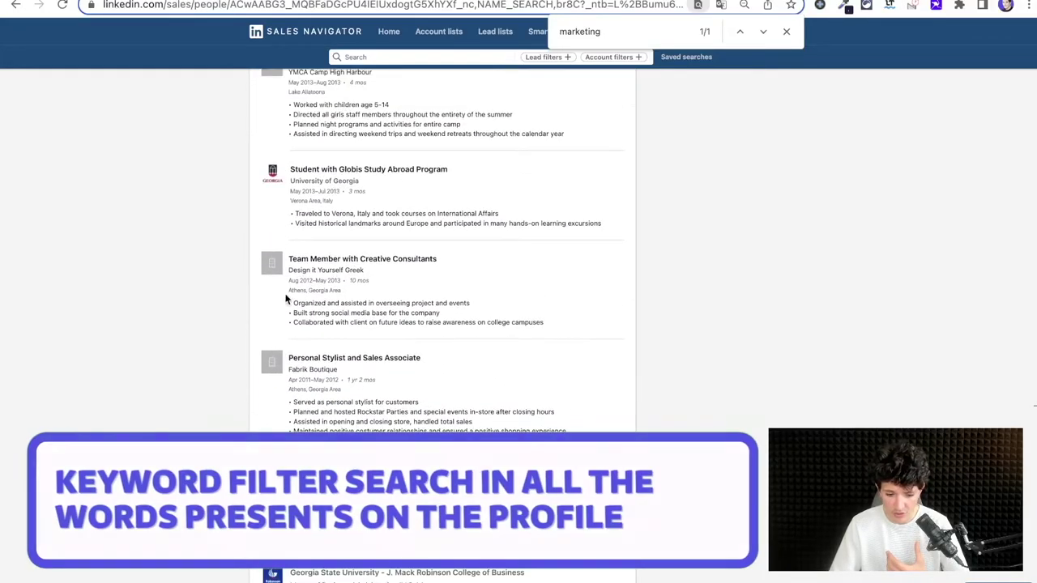
left_click_drag(289, 302, 565, 332)
scroll(458, 304, "up", 10)
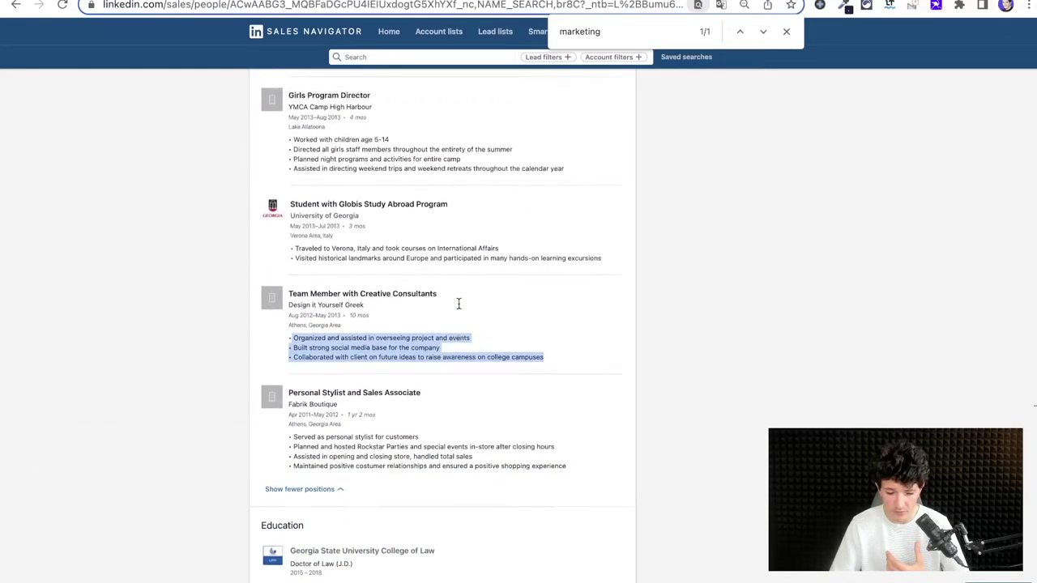
scroll(459, 304, "up", 15)
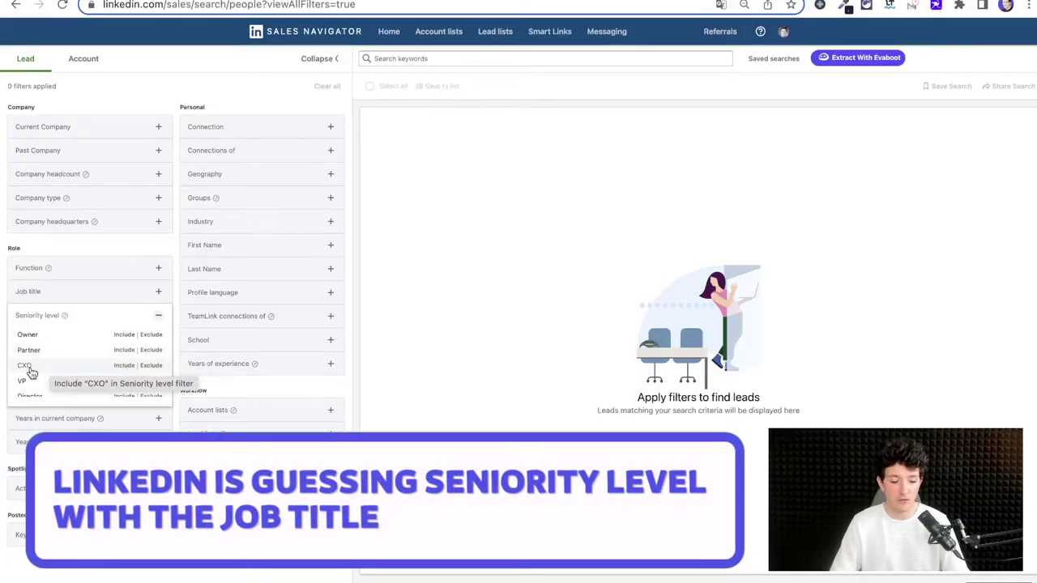
Add a First Name filter with the lead's first name
scroll(31, 369, "down", 1)
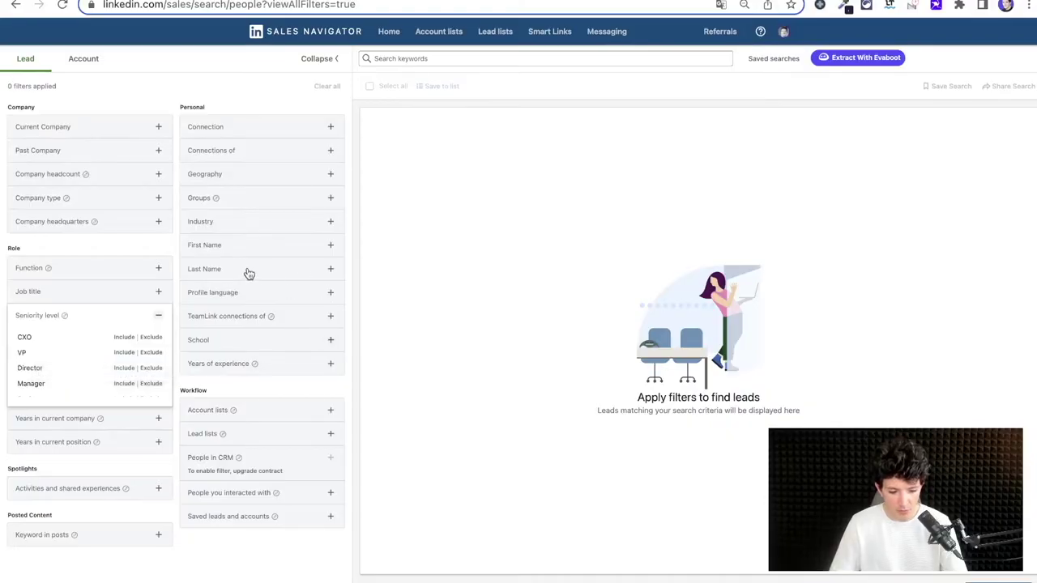
left_click(261, 247)
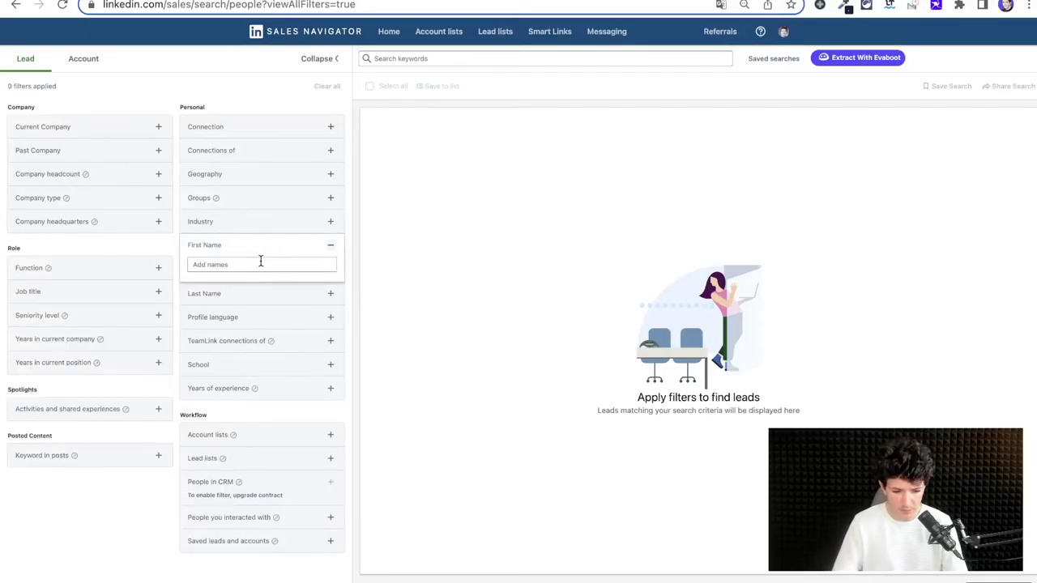
type("Brice")
key("Return")
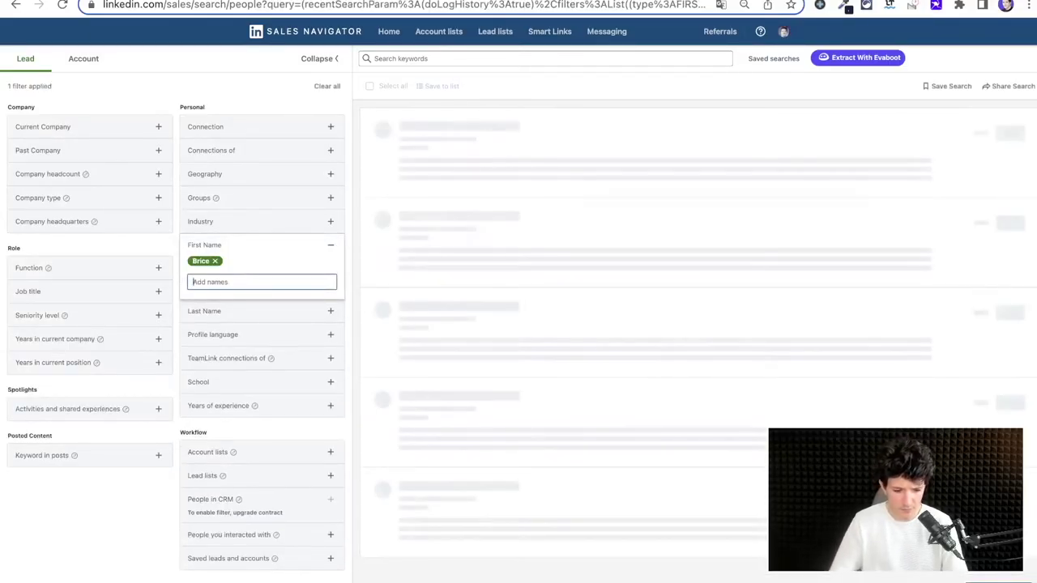
Set current company to LaGrowthMachine, leaving one Founder & CEO lead, and expand Seniority level
left_click(70, 128)
type("lagr")
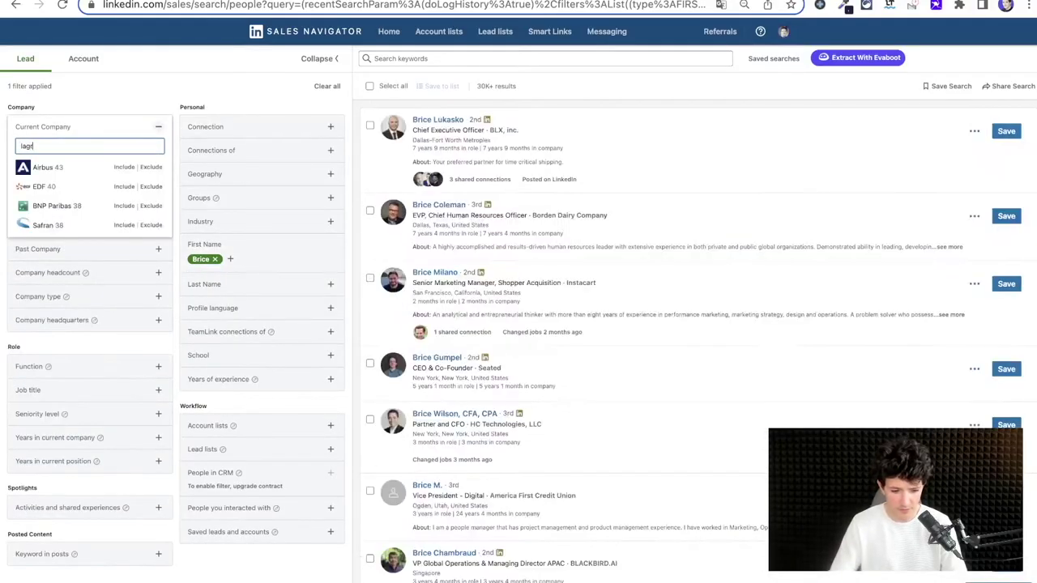
left_click(63, 168)
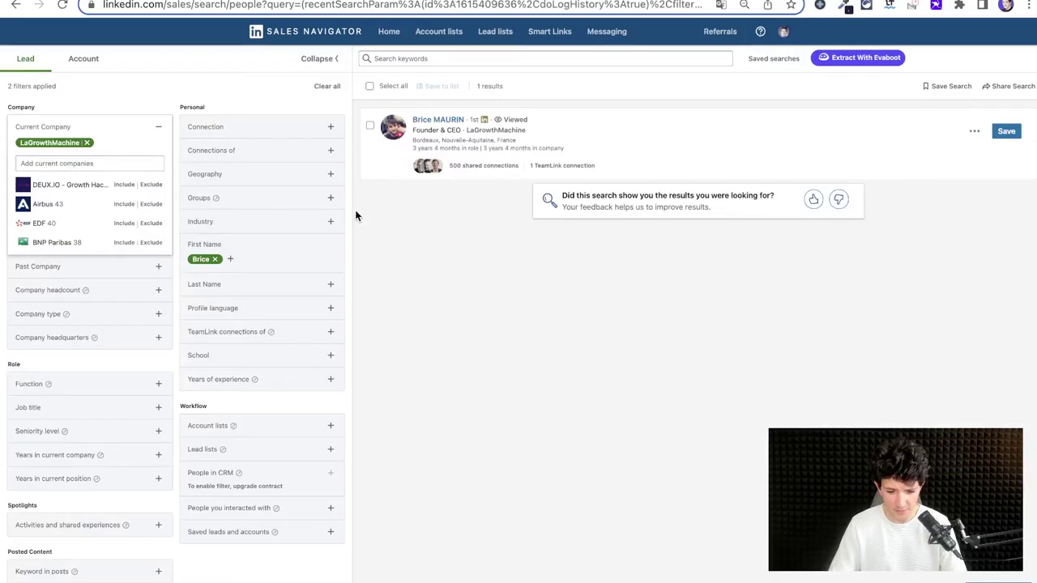
left_click(357, 215)
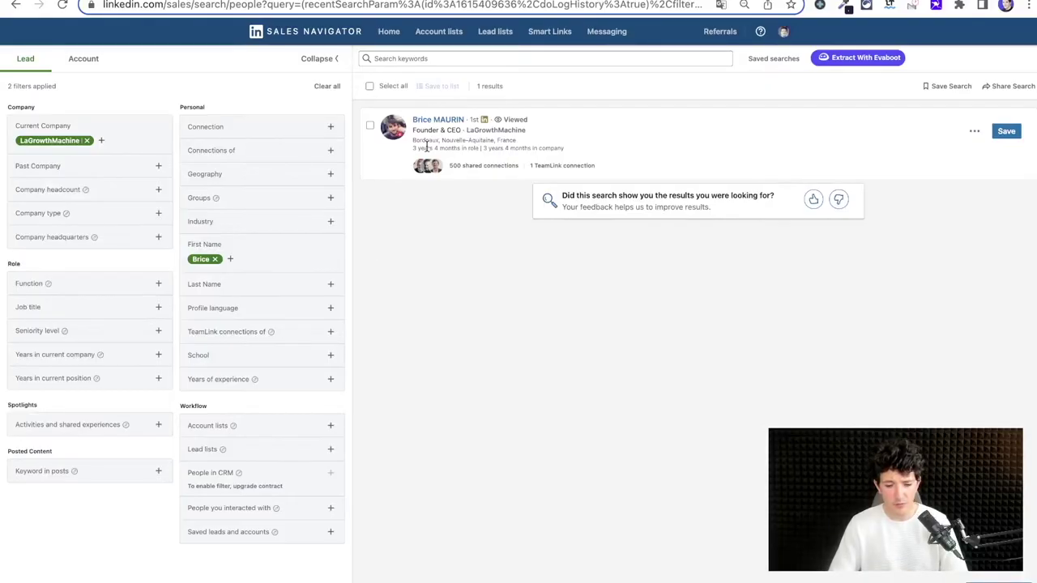
left_click_drag(413, 130, 462, 131)
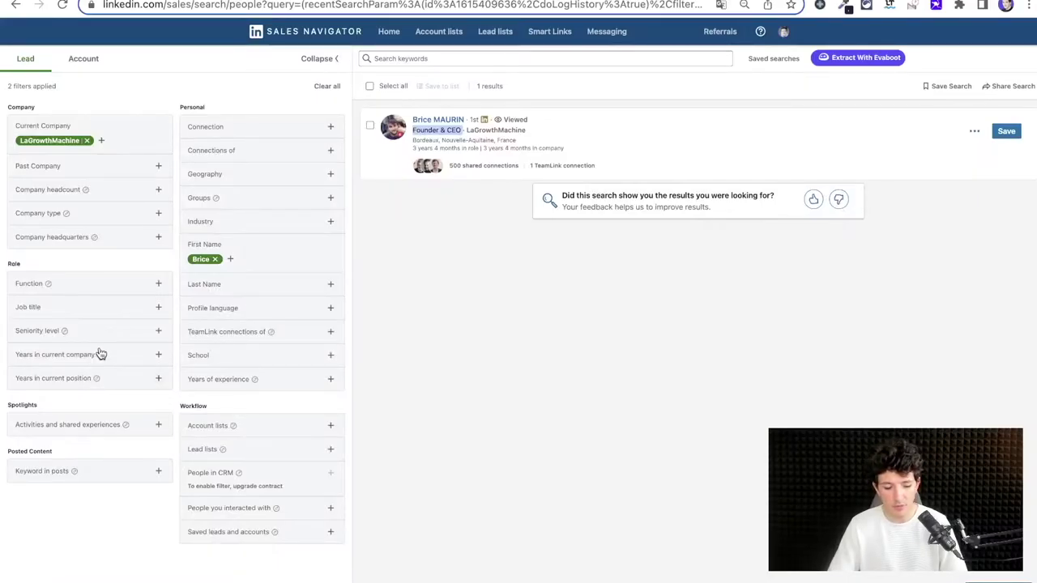
left_click(102, 339)
scroll(100, 375, "down", 1)
scroll(100, 376, "up", 1)
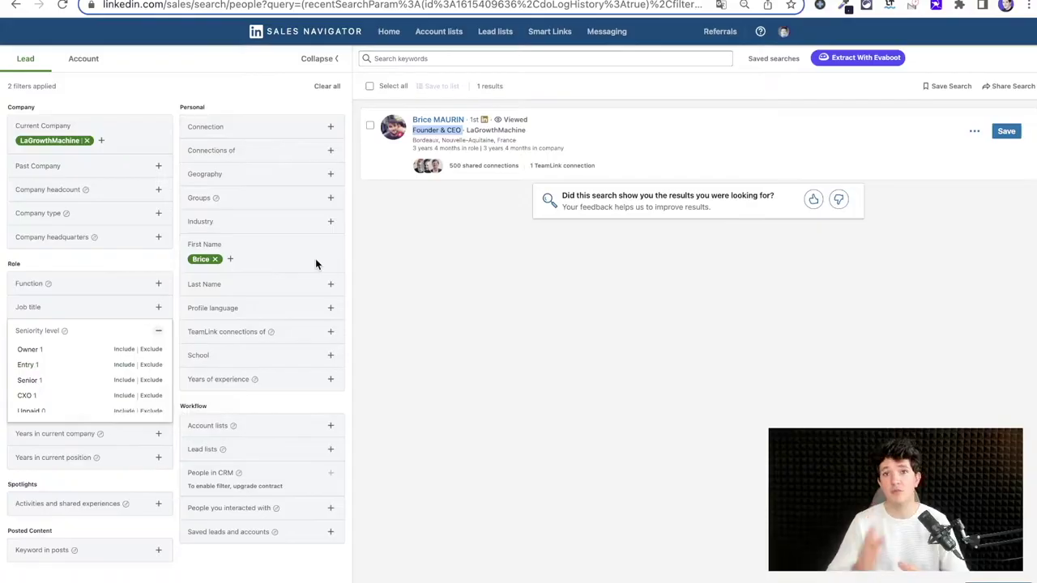
left_click(421, 122)
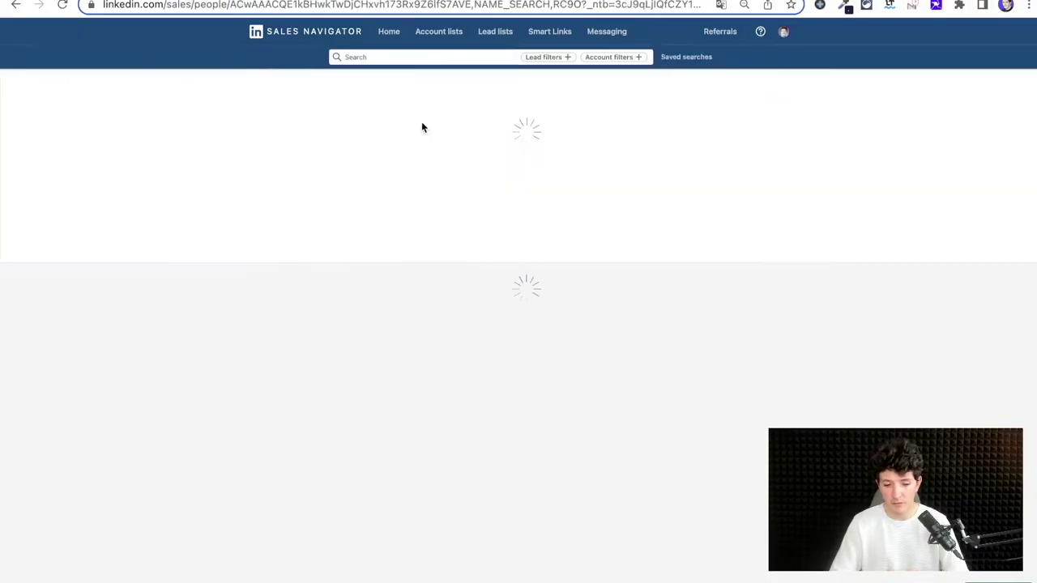
scroll(380, 312, "down", 5)
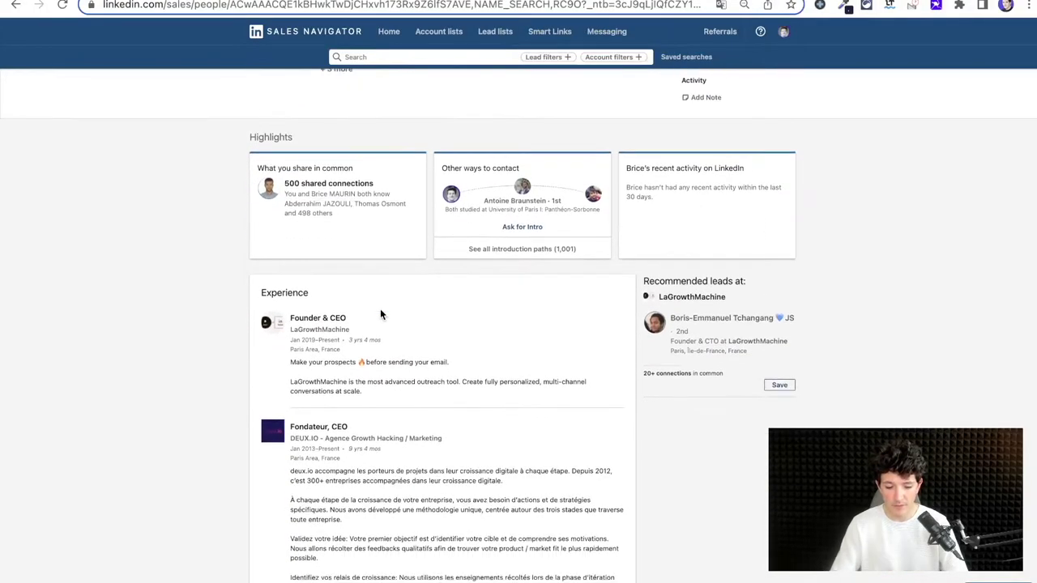
scroll(380, 312, "up", 5, "ctrl")
scroll(380, 311, "down", 5)
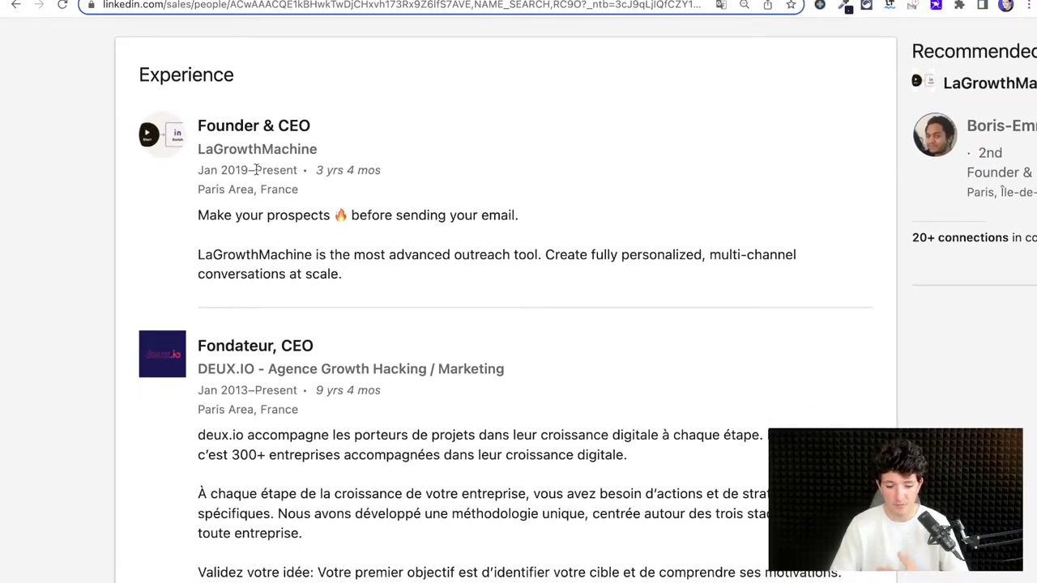
left_click_drag(255, 168, 297, 169)
scroll(294, 430, "down", 5, "ctrl")
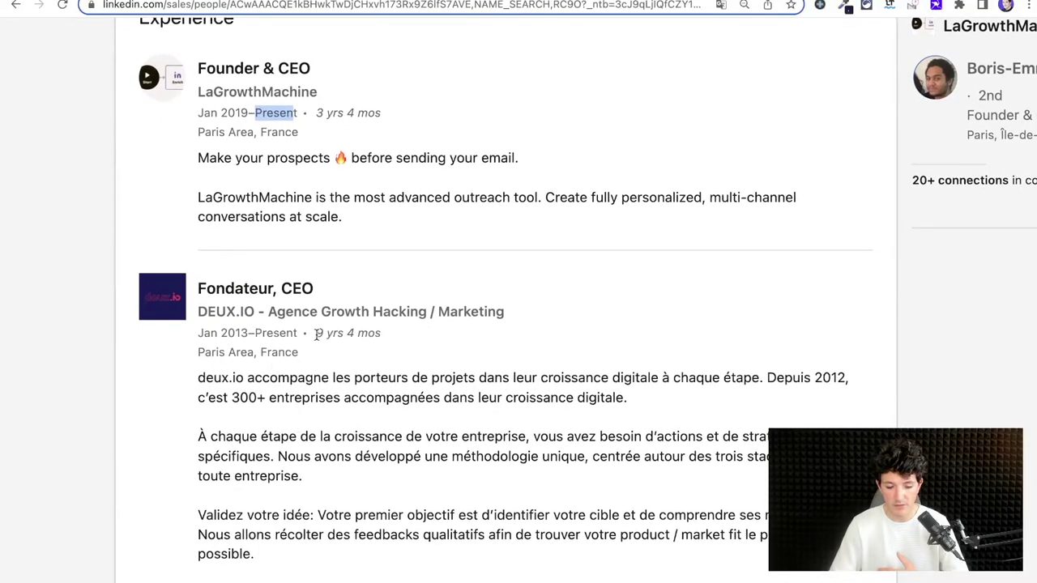
scroll(316, 340, "down", 10)
scroll(315, 339, "up", 5, "ctrl")
scroll(336, 301, "down", 8)
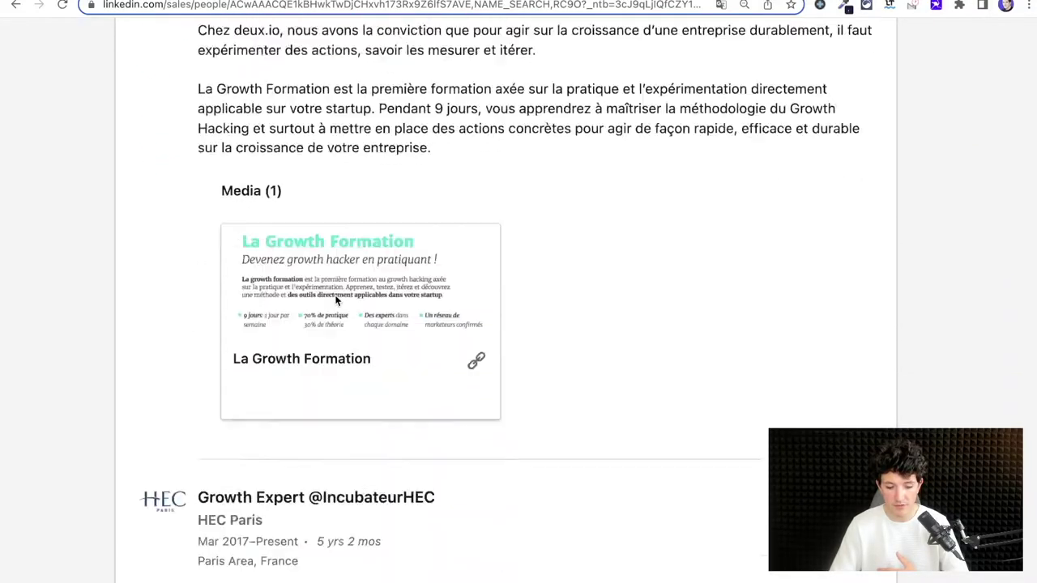
key("super+bracketleft")
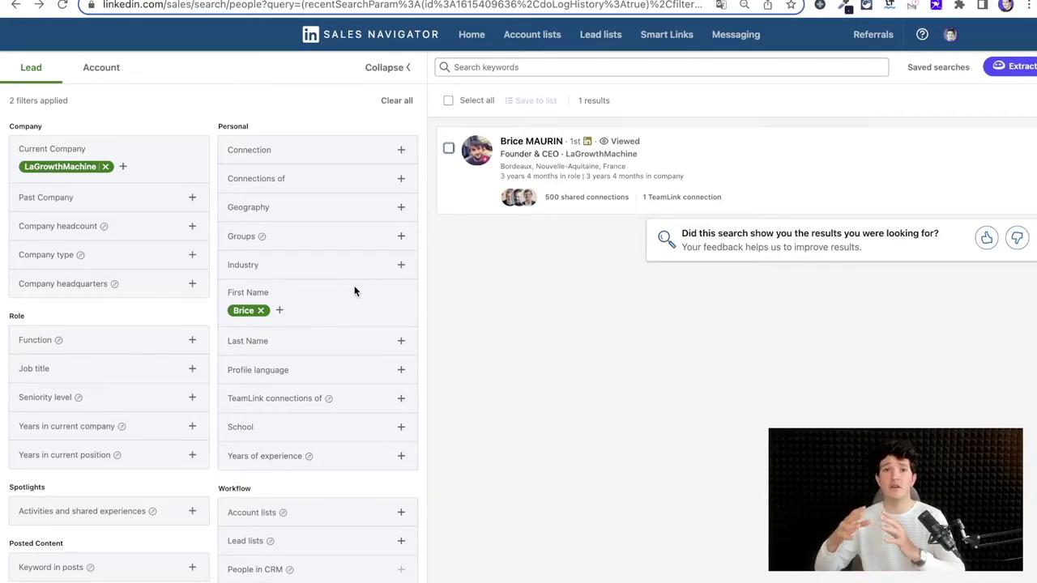
left_click(109, 400)
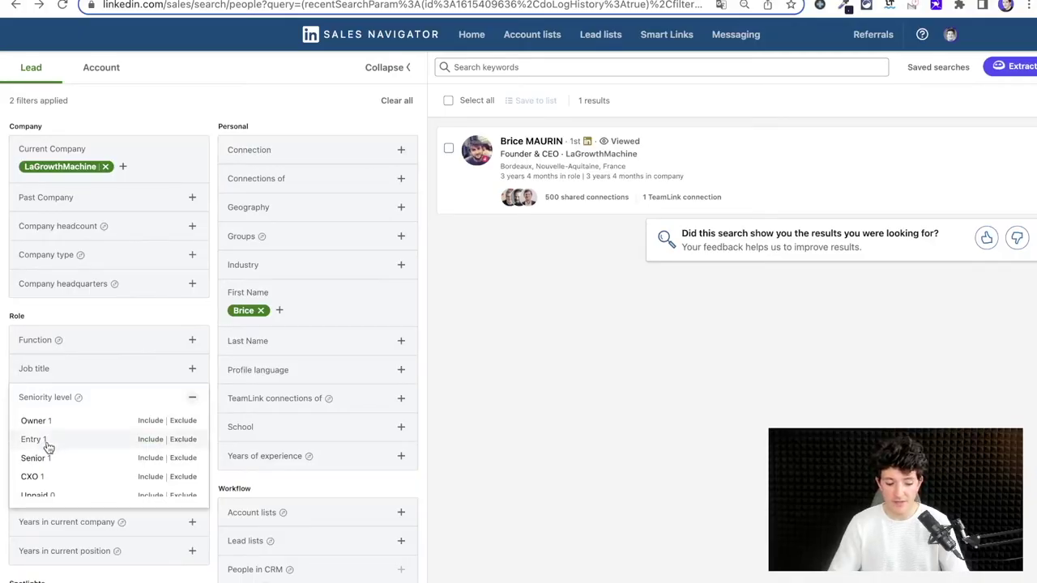
left_click(46, 441)
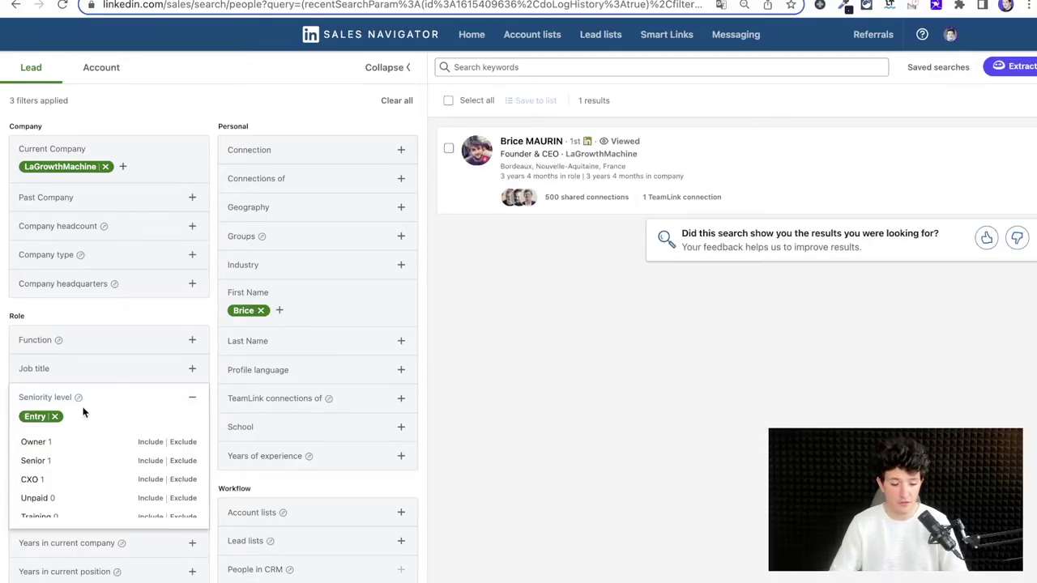
left_click(54, 416)
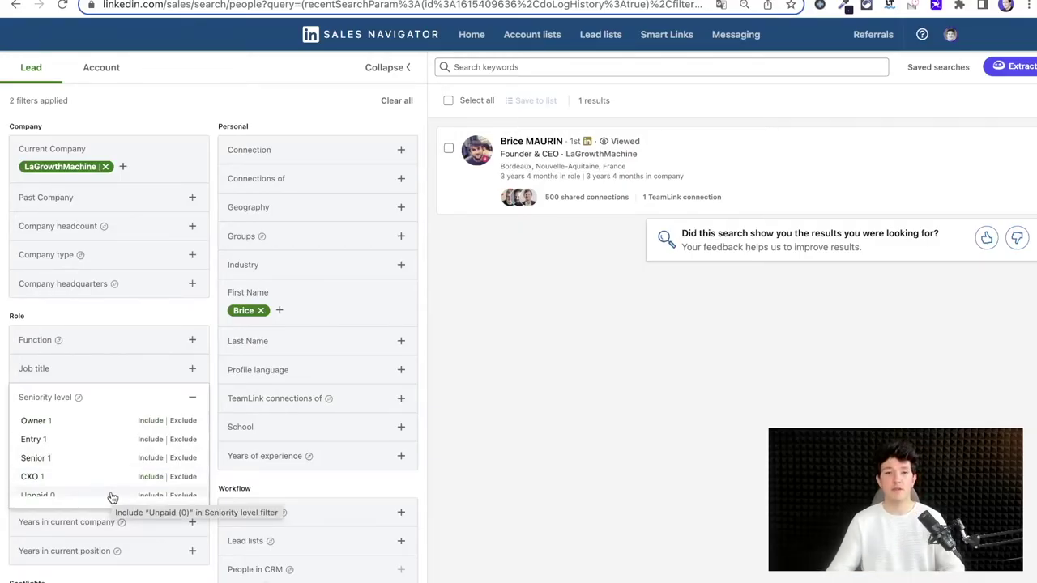
left_click(150, 420)
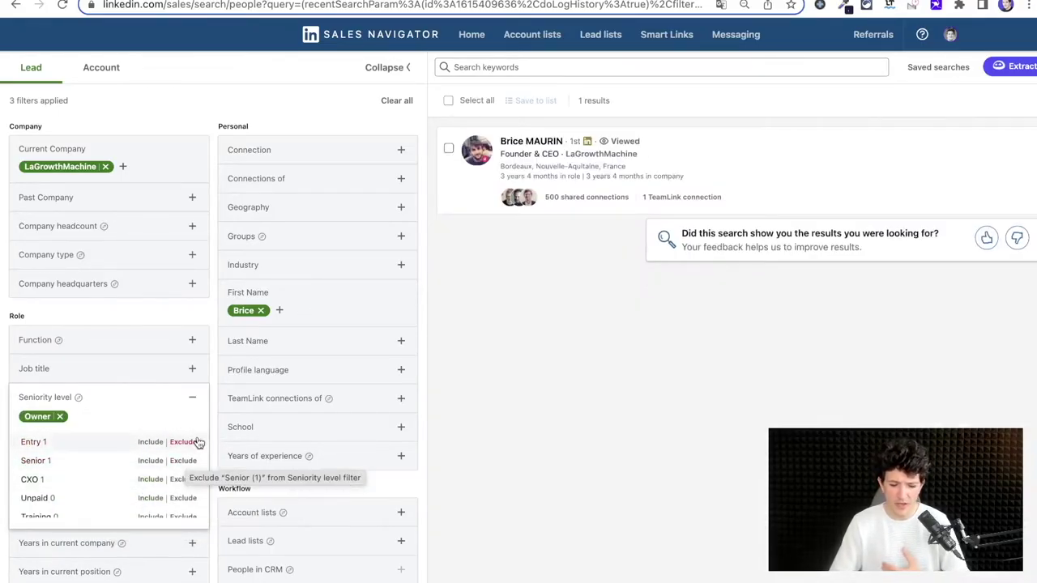
left_click(185, 442)
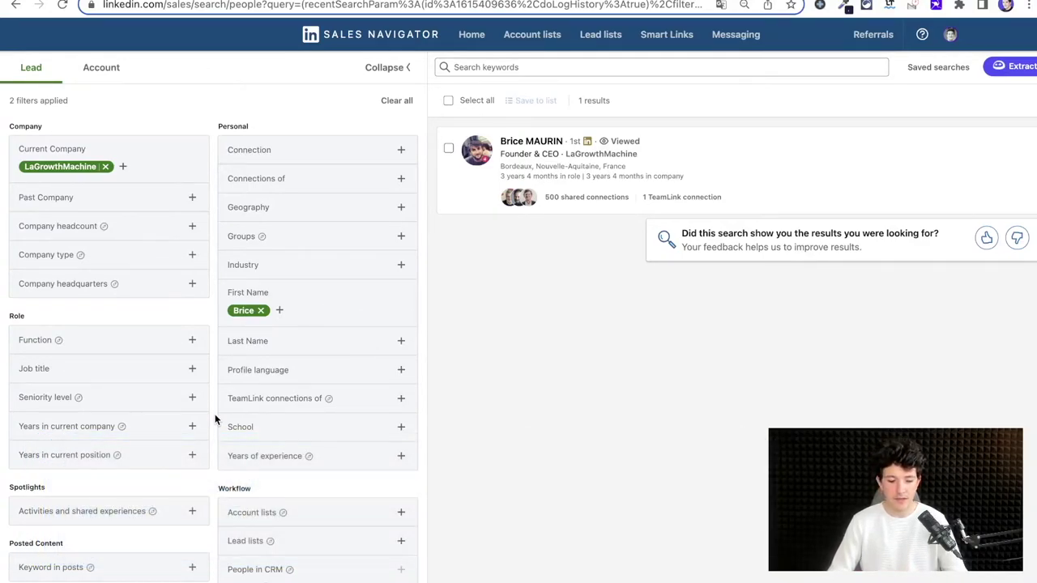
Add the quoted job title filter "Head of Sales"
left_click(123, 370)
type("Head of Sales\"")
left_click(23, 392)
type("\"")
key("Return")
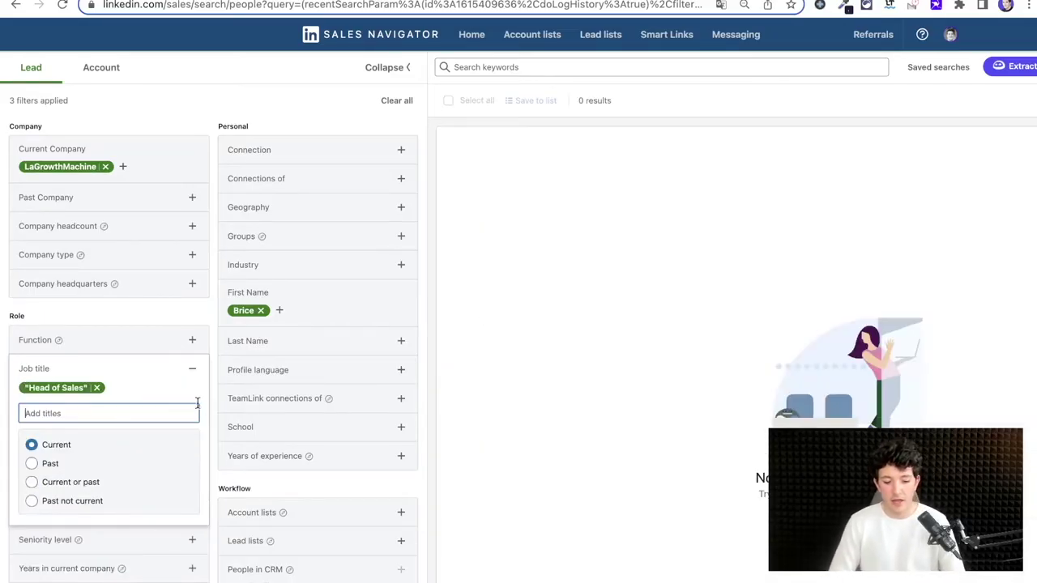
left_click(216, 406)
Limit years in current company to less than 1 year and remove the LaGrowthMachine and first-name filters
scroll(192, 398, "down", 1)
left_click(92, 401)
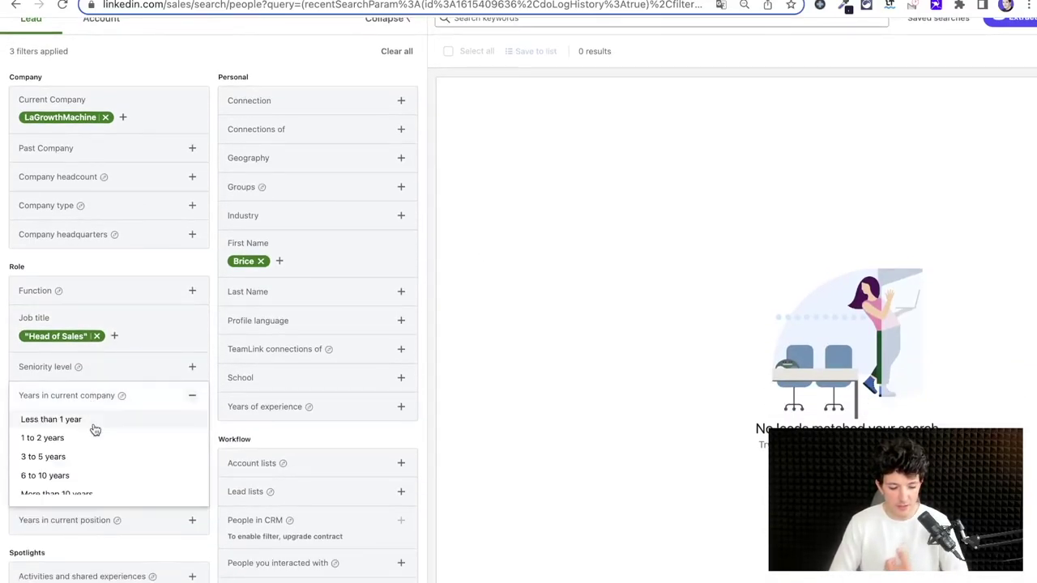
left_click(83, 421)
left_click(218, 423)
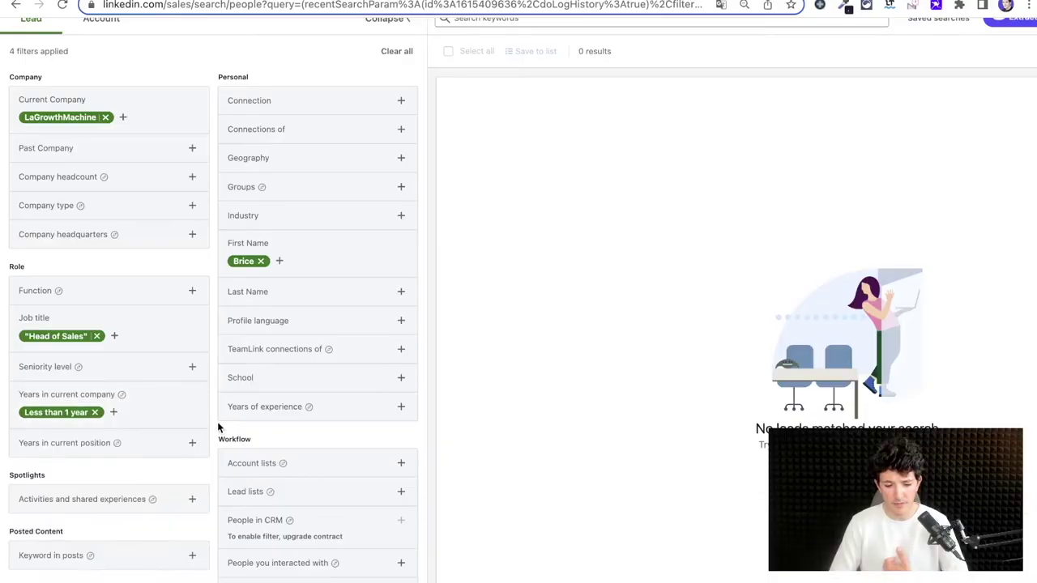
left_click(106, 117)
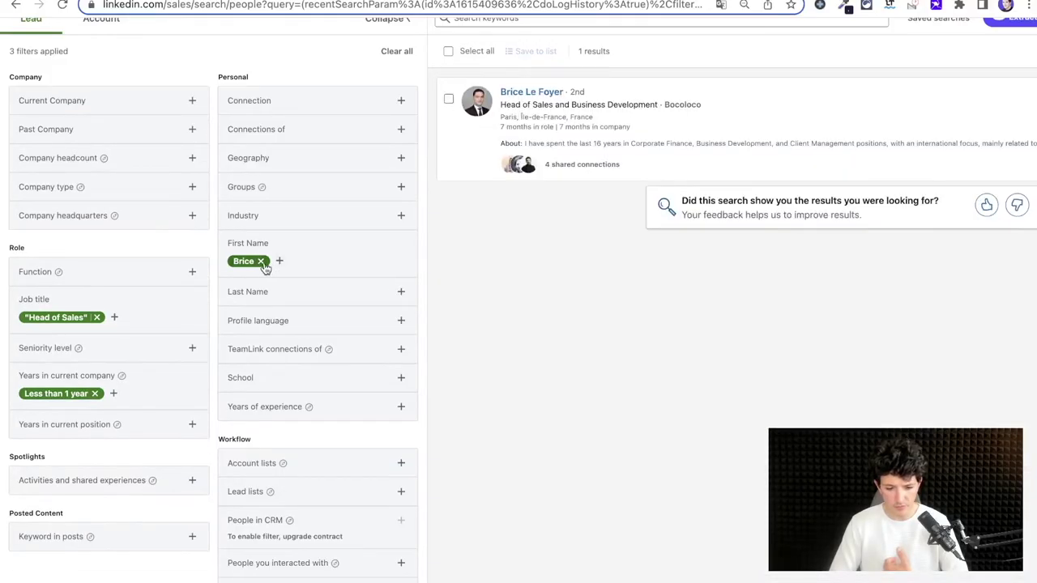
left_click(261, 262)
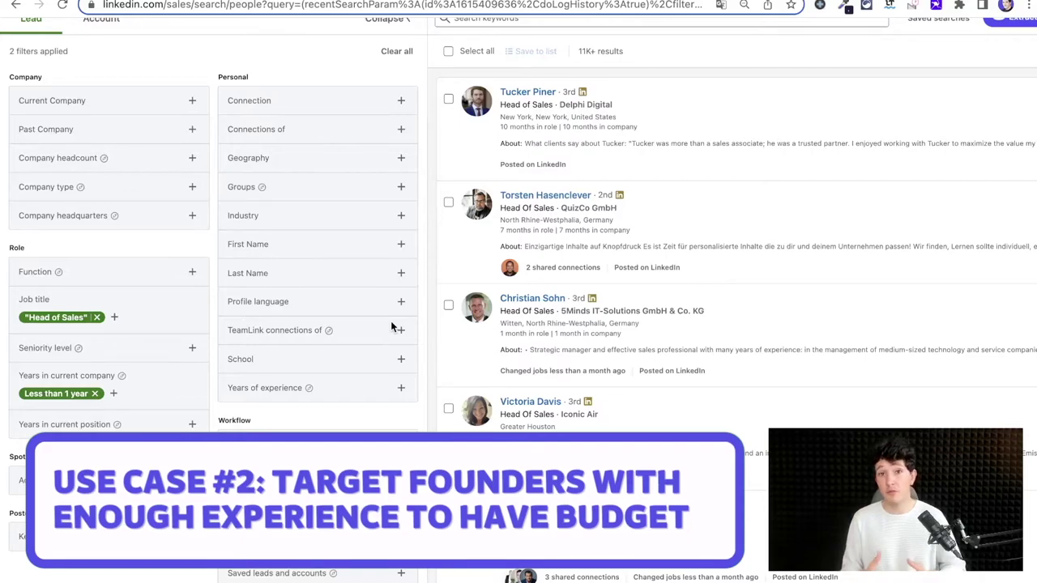
Replace the Head of Sales job title filter with CEO
left_click(96, 317)
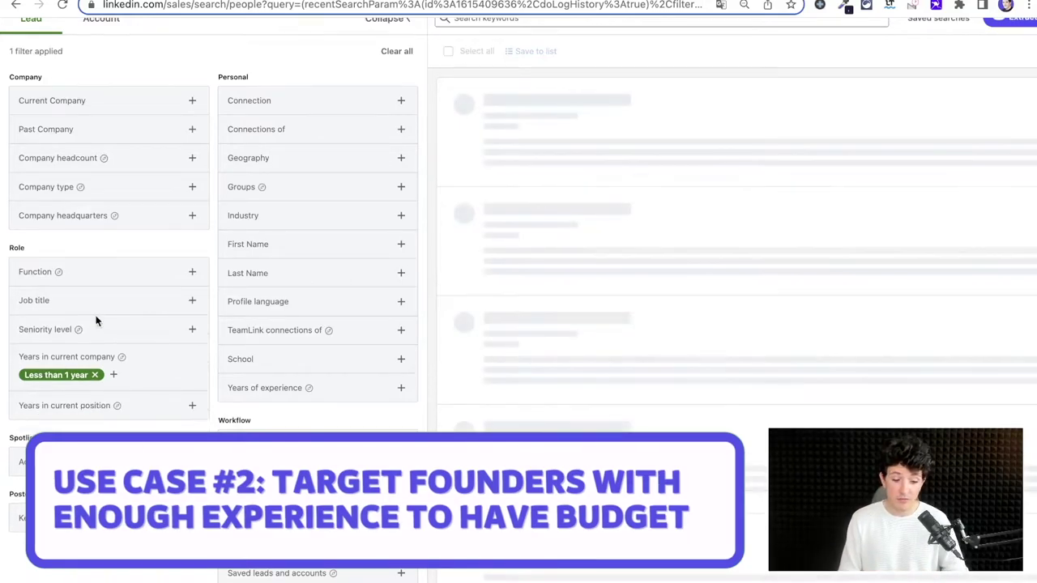
left_click(96, 313)
type("CEO")
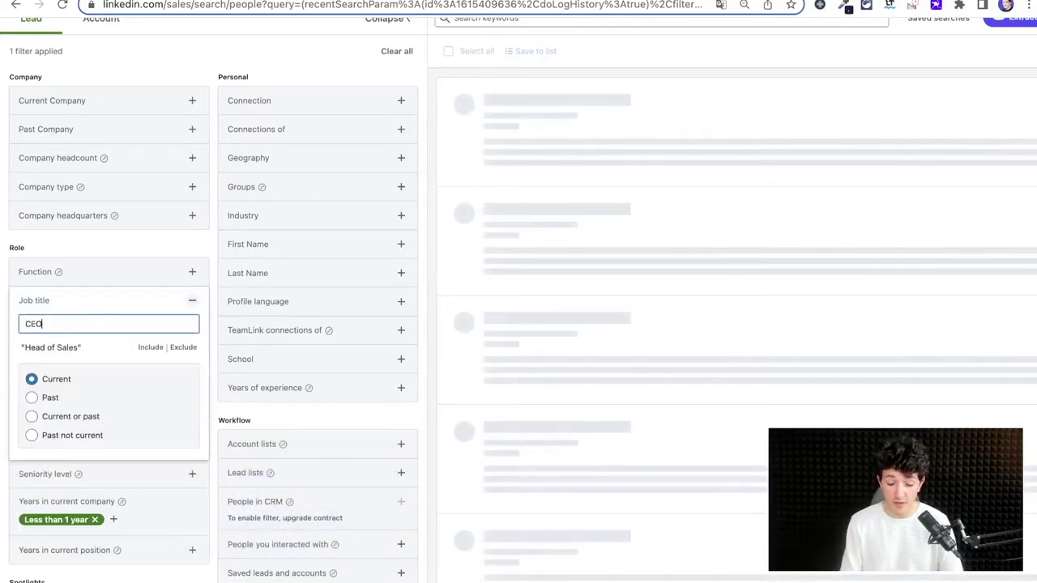
key("Return")
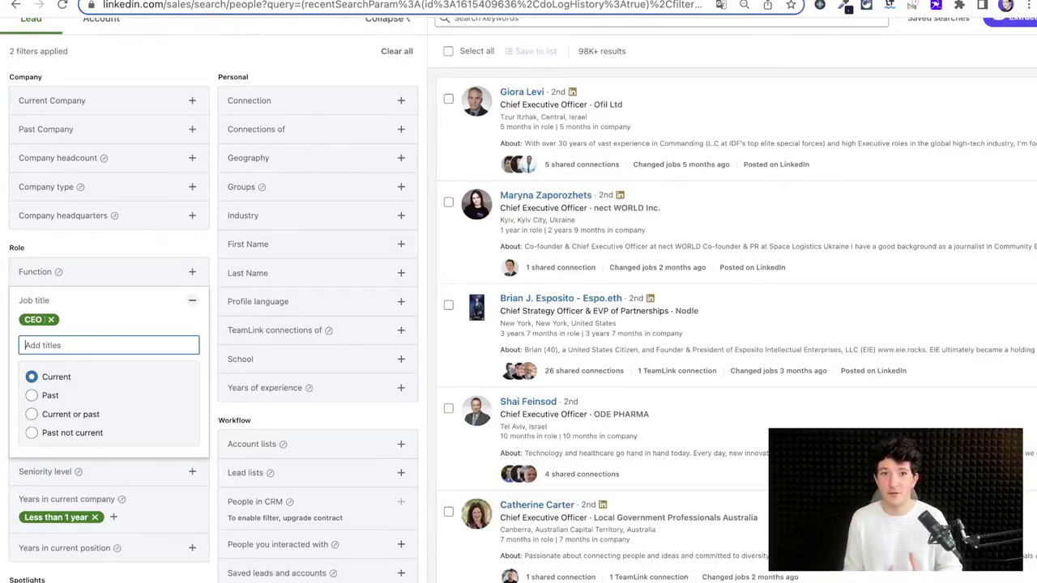
Change years in current company from less than 1 year to 1-2, 3-5 and 6-10 years
left_click(95, 517)
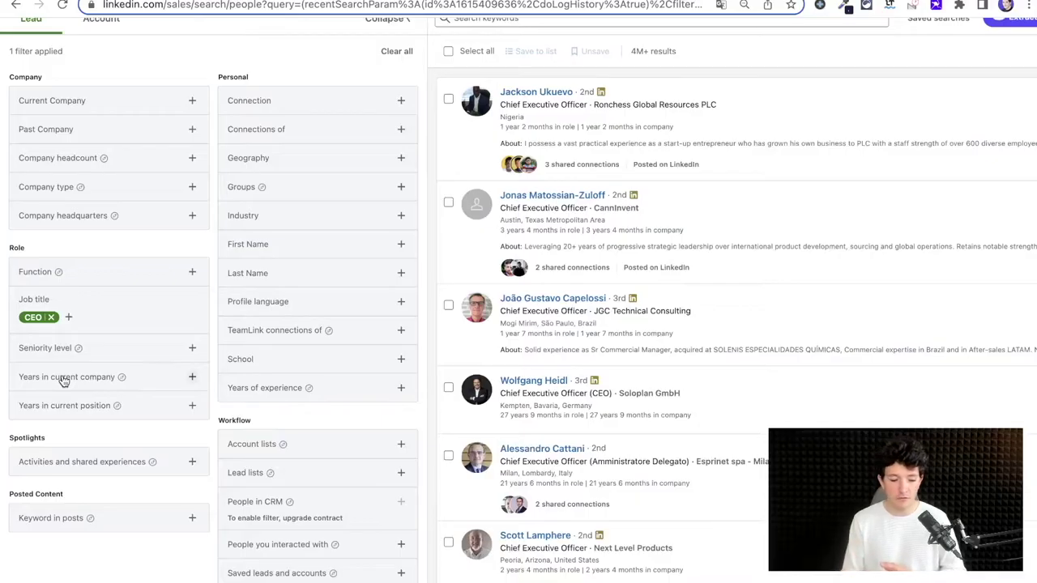
left_click(64, 382)
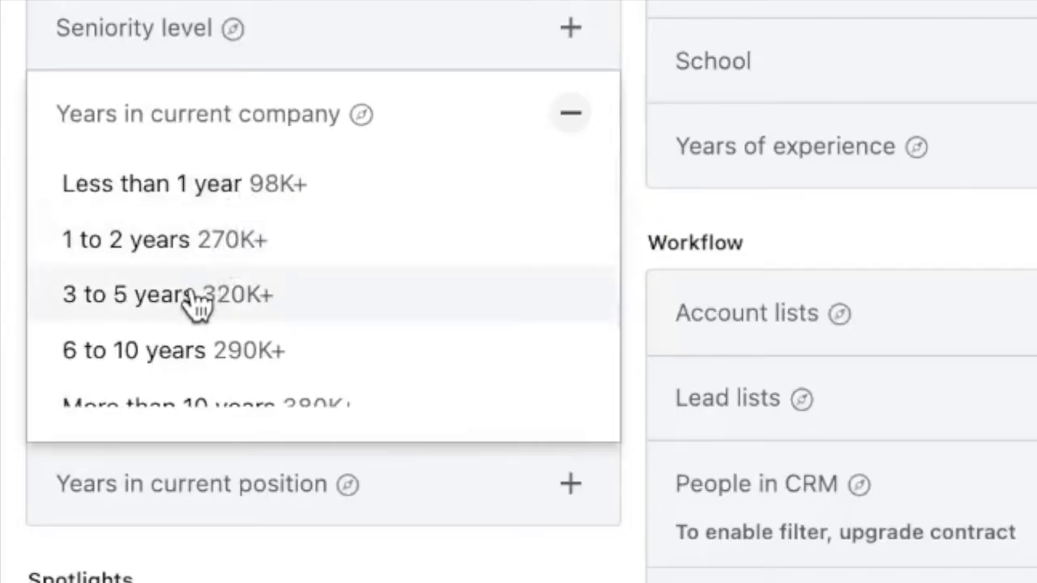
left_click(194, 304)
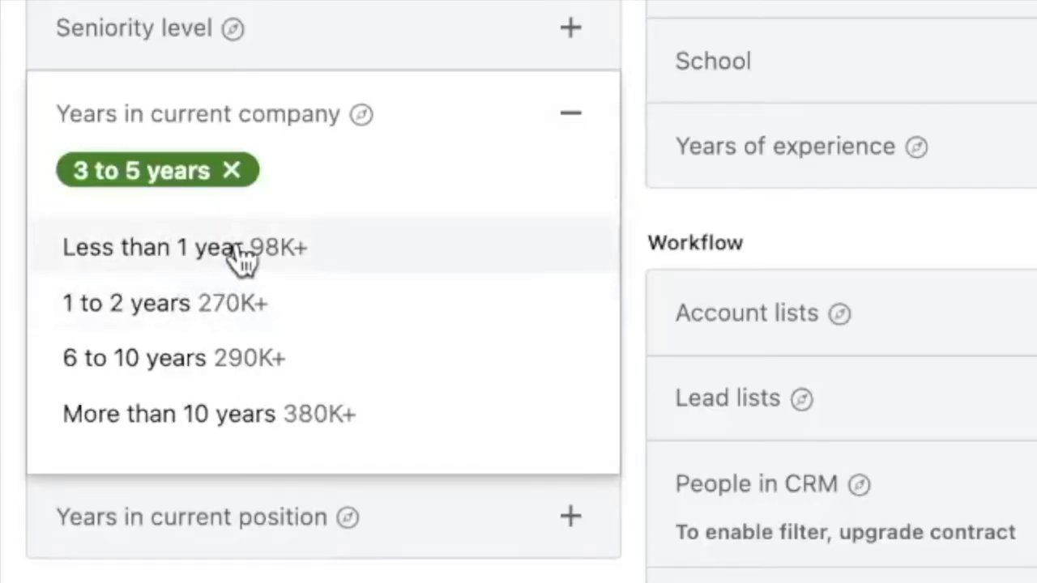
left_click(190, 309)
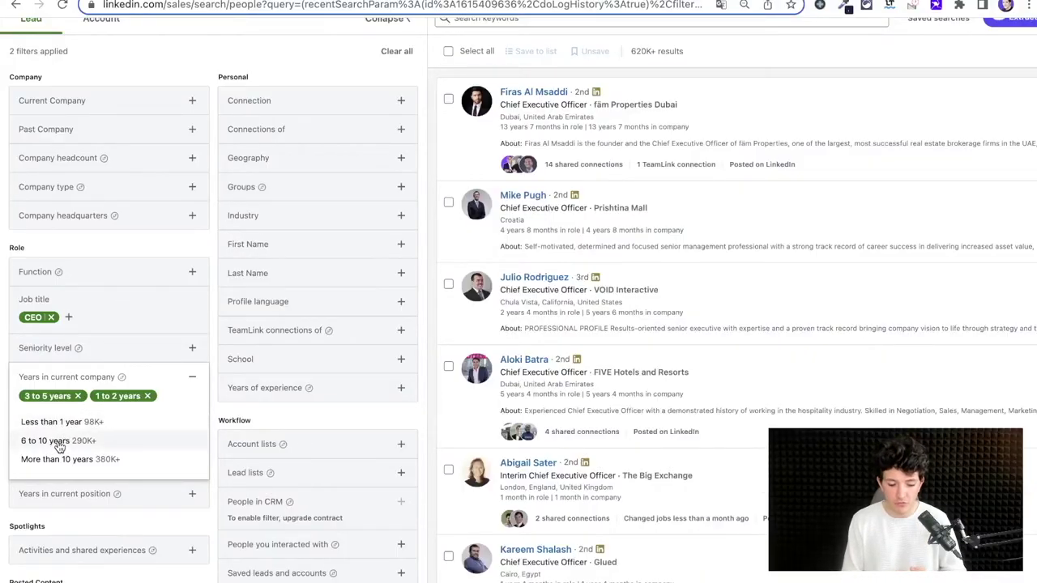
left_click(59, 444)
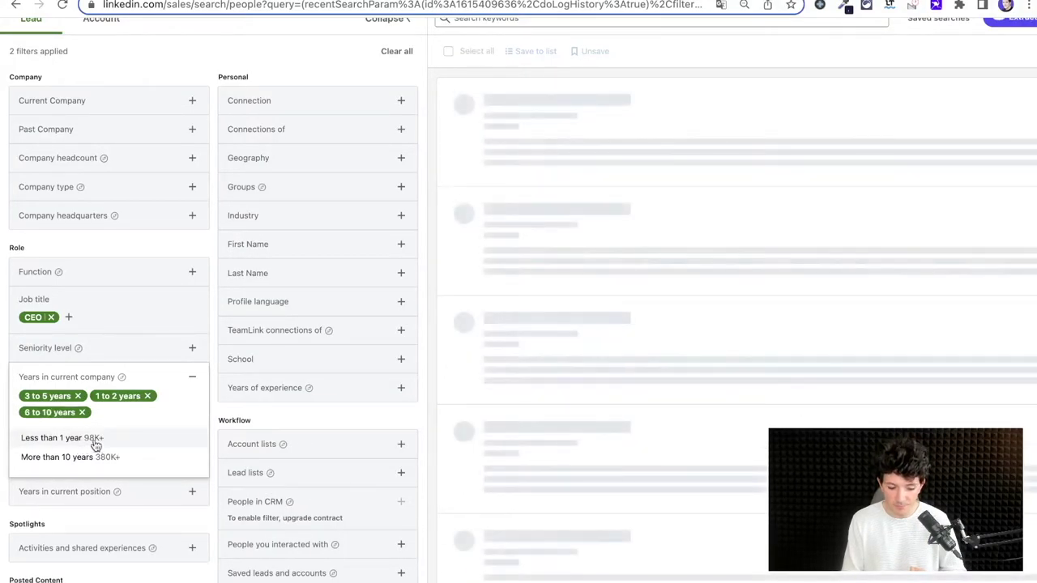
left_click(212, 339)
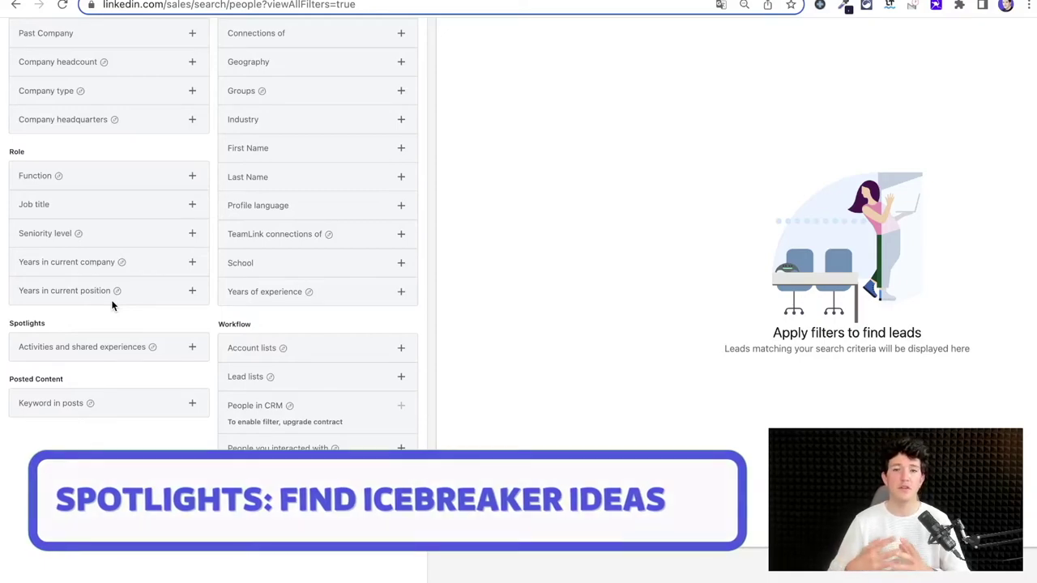
Filter leads to those mentioned in the news in the last 30 days, dropping Changed jobs
left_click(69, 346)
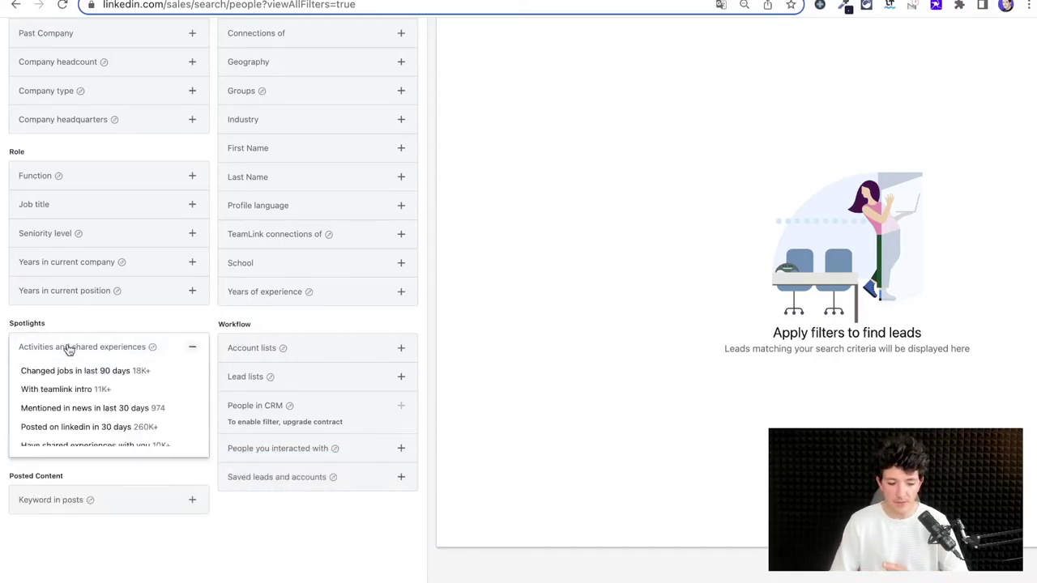
scroll(343, 342, "down", 1)
scroll(351, 352, "up", 1)
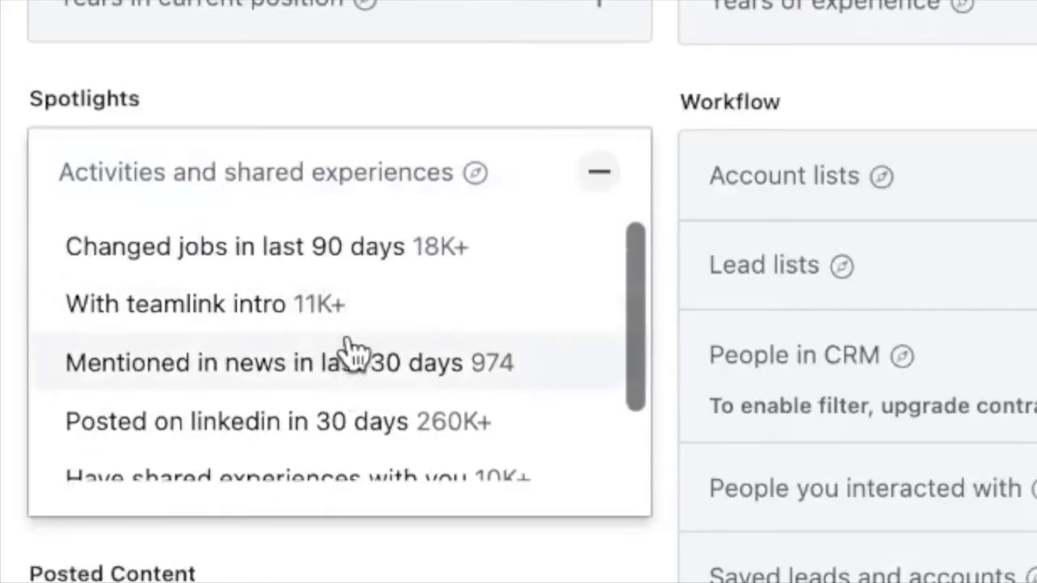
scroll(385, 357, "down", 2)
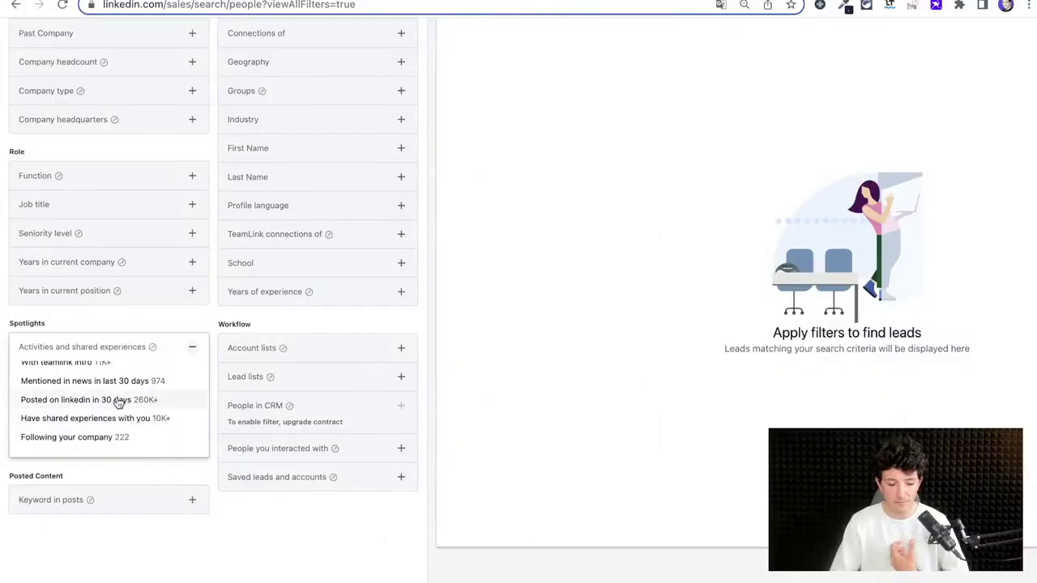
scroll(119, 403, "up", 3)
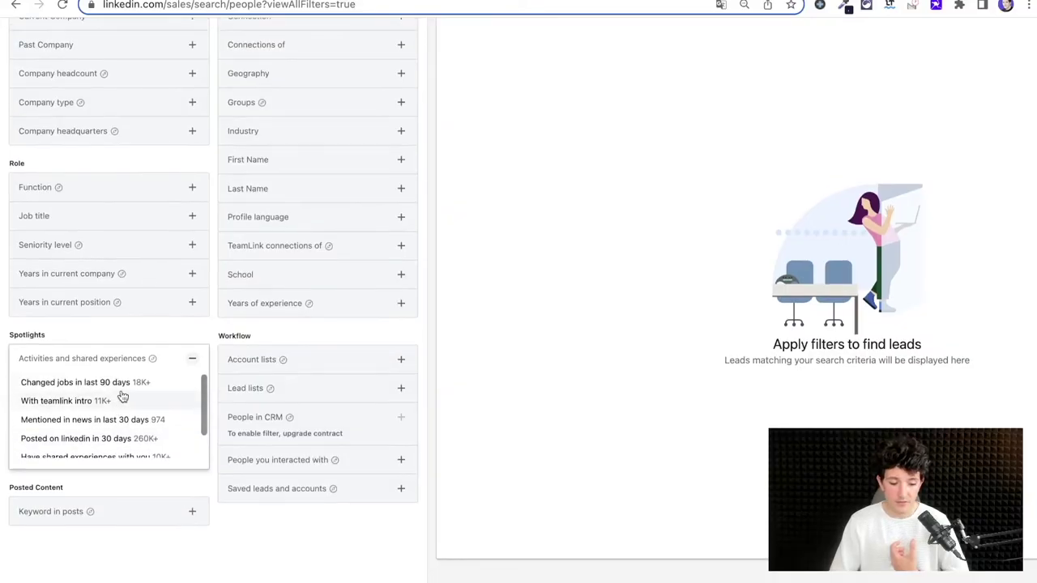
left_click(125, 382)
left_click(117, 444)
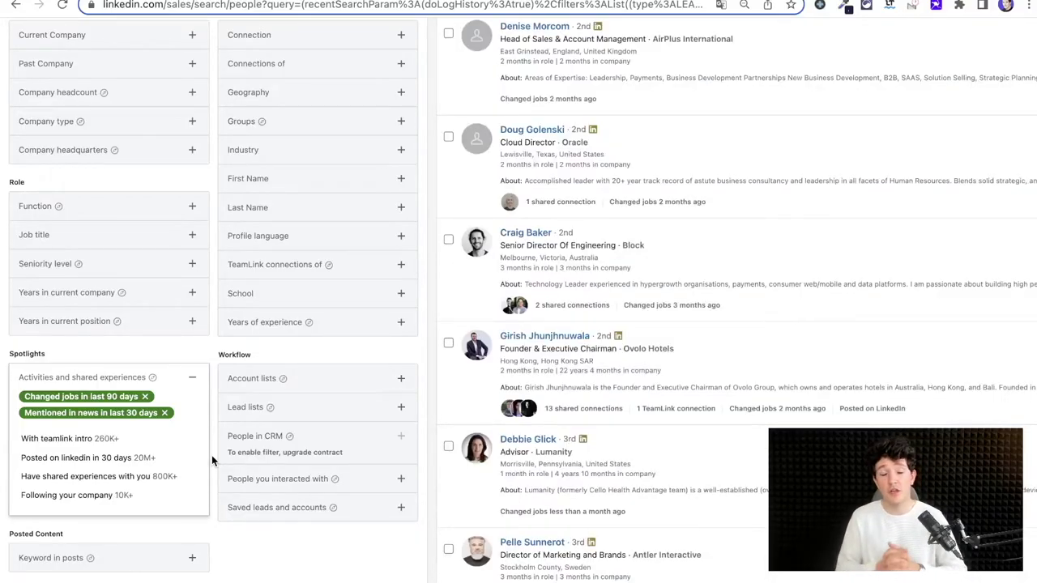
left_click(145, 396)
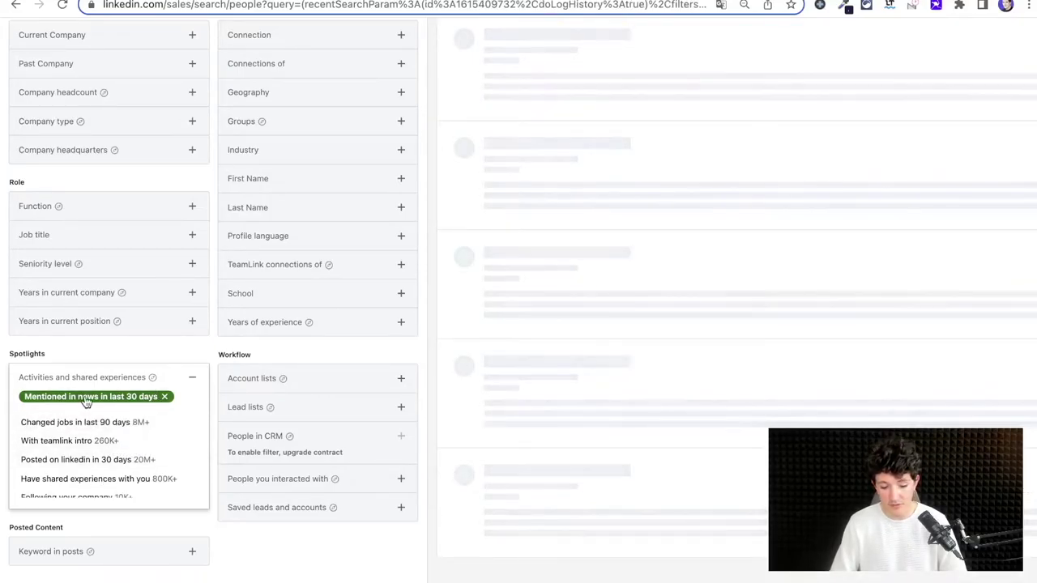
View the first lead's news mentions, then its recent posts
scroll(490, 373, "up", 2)
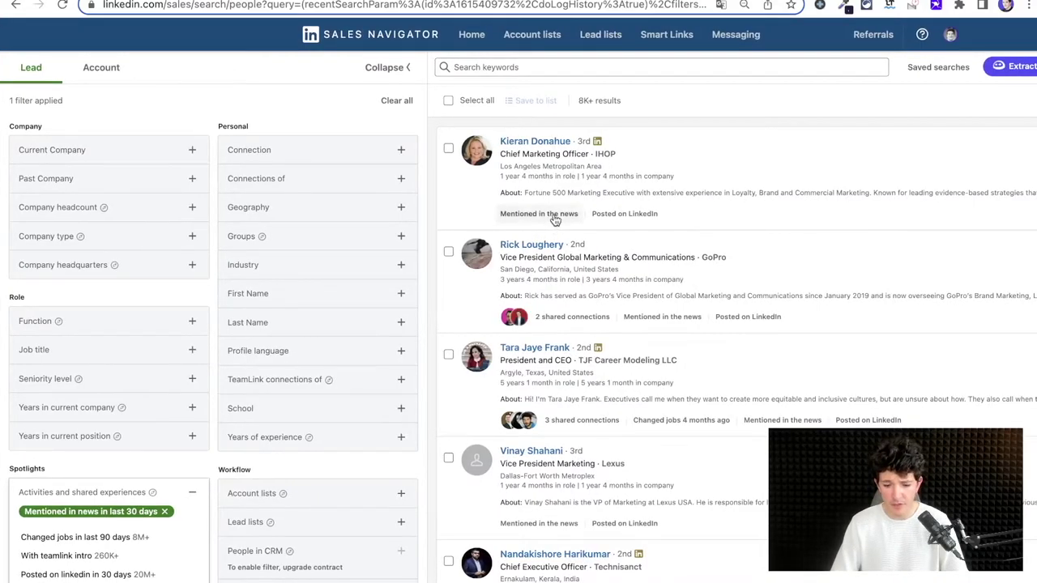
left_click(520, 217)
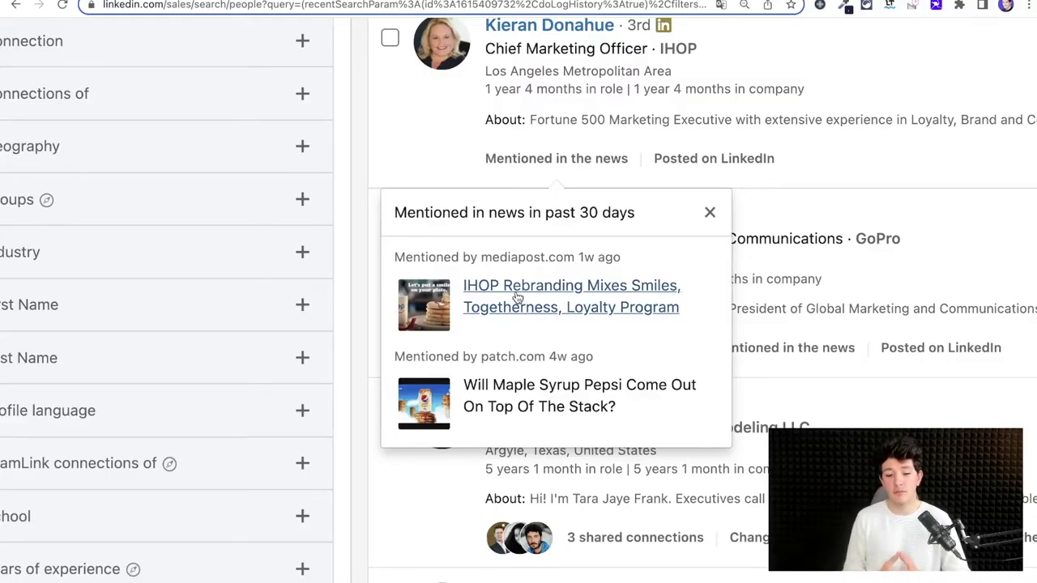
left_click(709, 210)
left_click(720, 165)
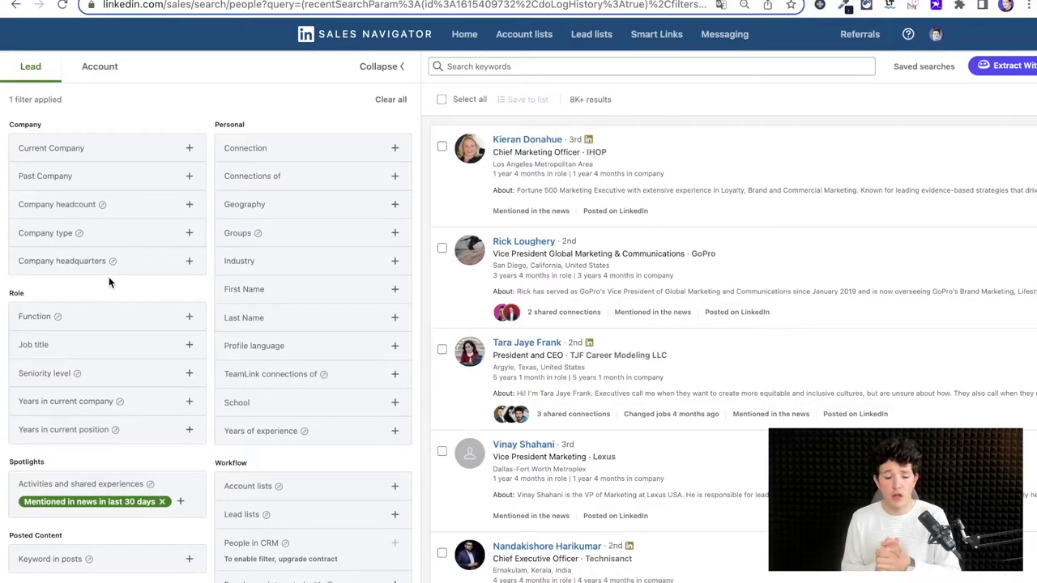
Remove the news mention filter and add 'sales' as a Keyword in posts filter
left_click(162, 502)
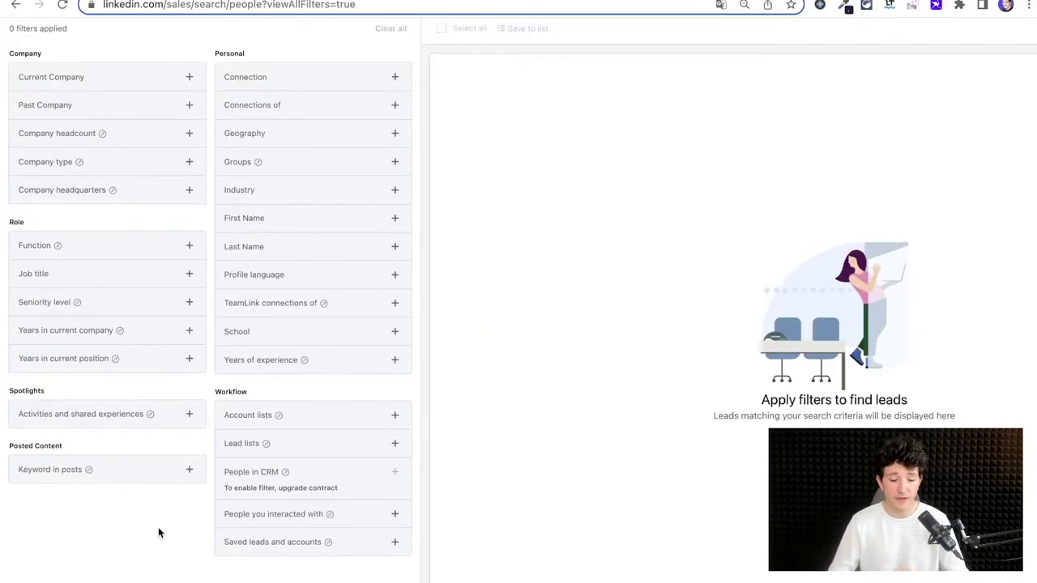
left_click(189, 469)
type("sales")
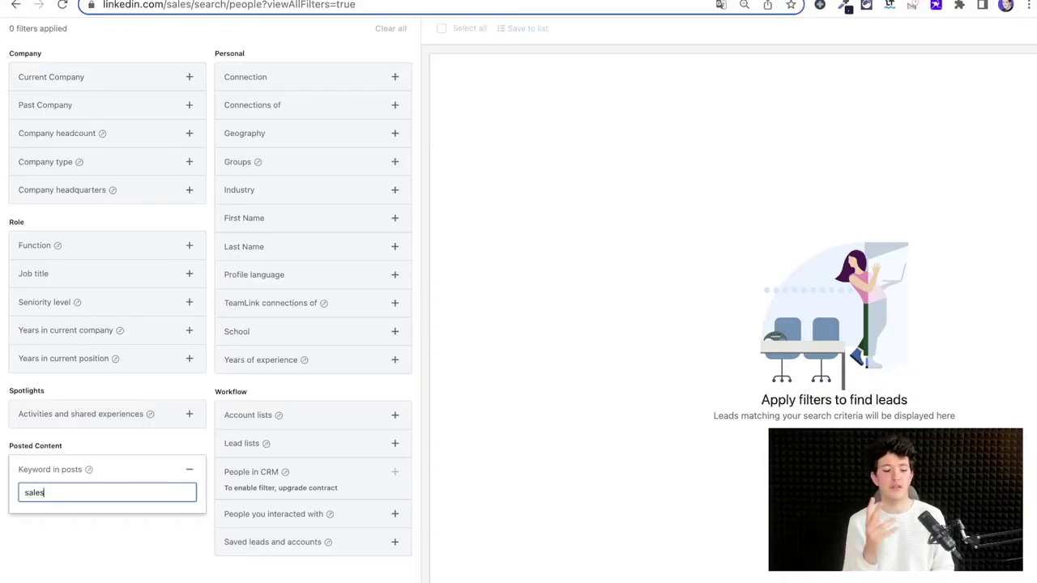
key("Return")
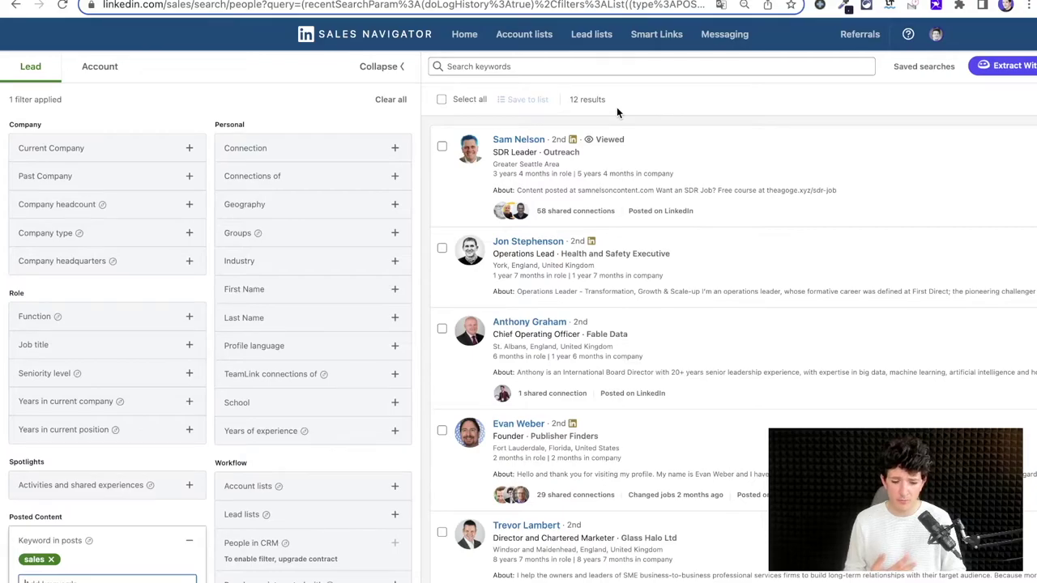
left_click(617, 110)
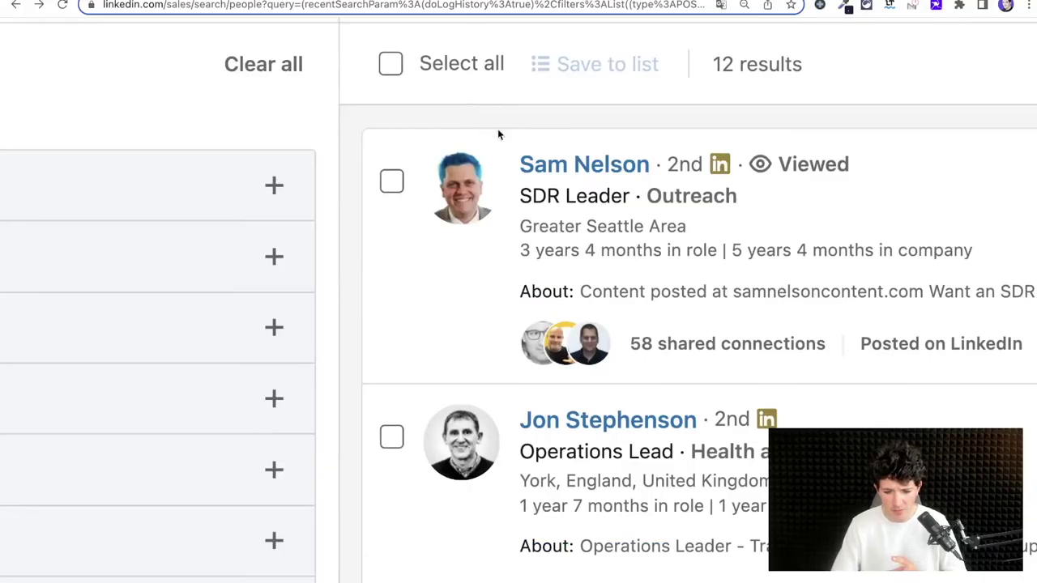
Open the top lead's profile, then return to the cleared lead search page
left_click(540, 162)
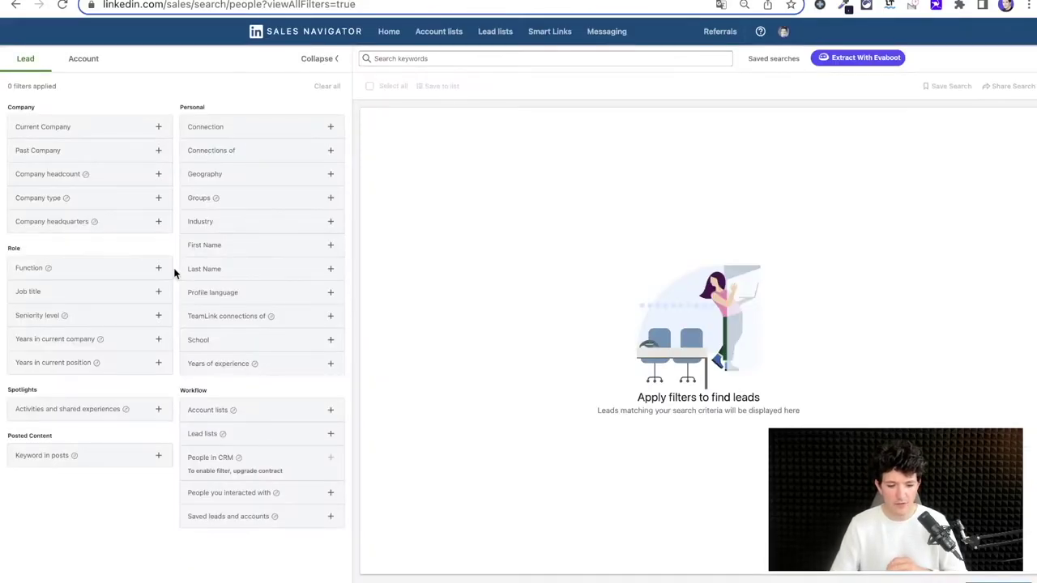
scroll(173, 273, "up", 5)
scroll(171, 241, "up", 5)
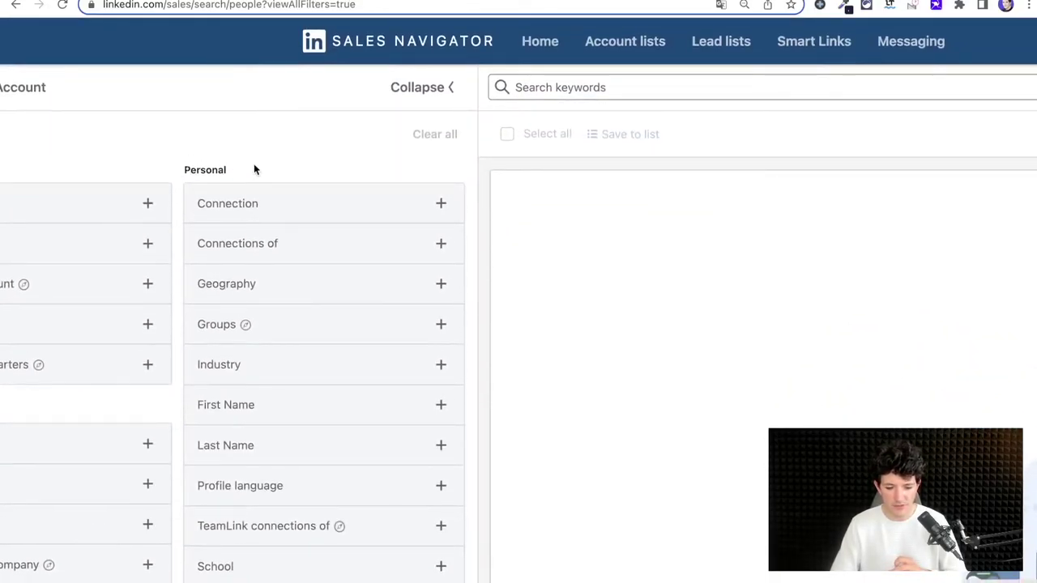
Filter leads to 2nd and 3rd degree+ connections
scroll(378, 204, "left", 2)
left_click(379, 205)
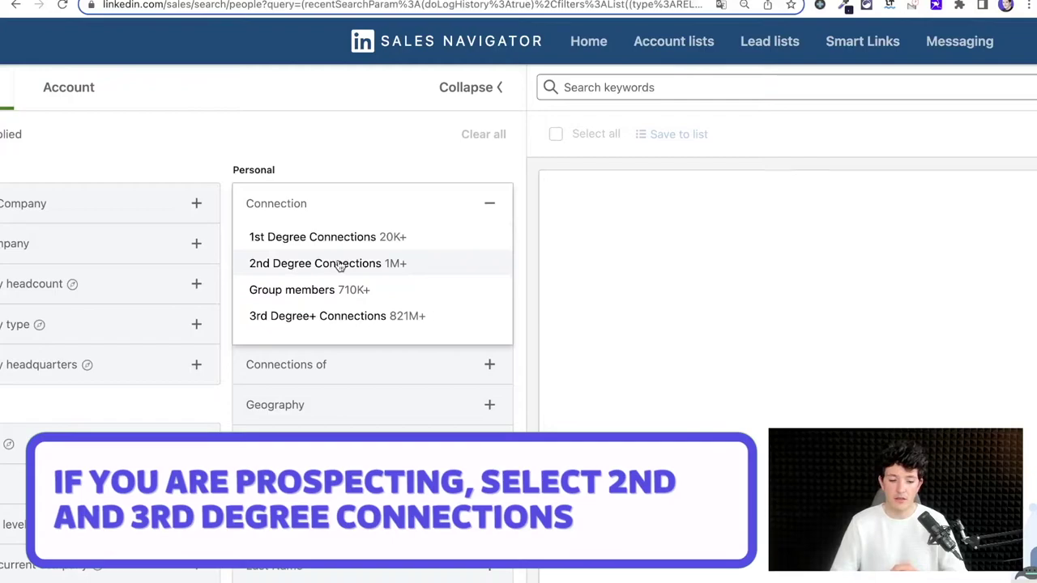
left_click(312, 263)
left_click(267, 327)
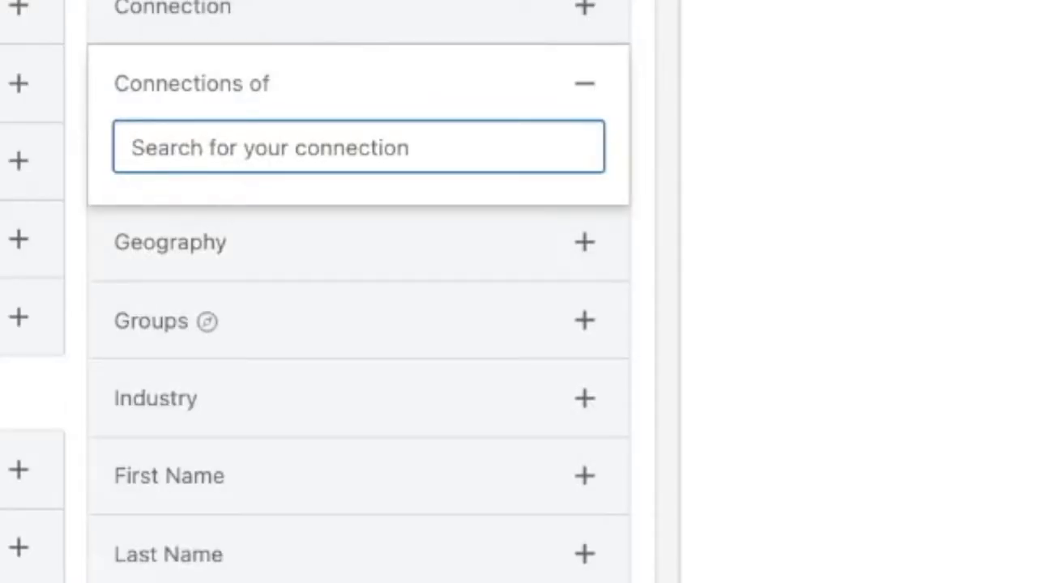
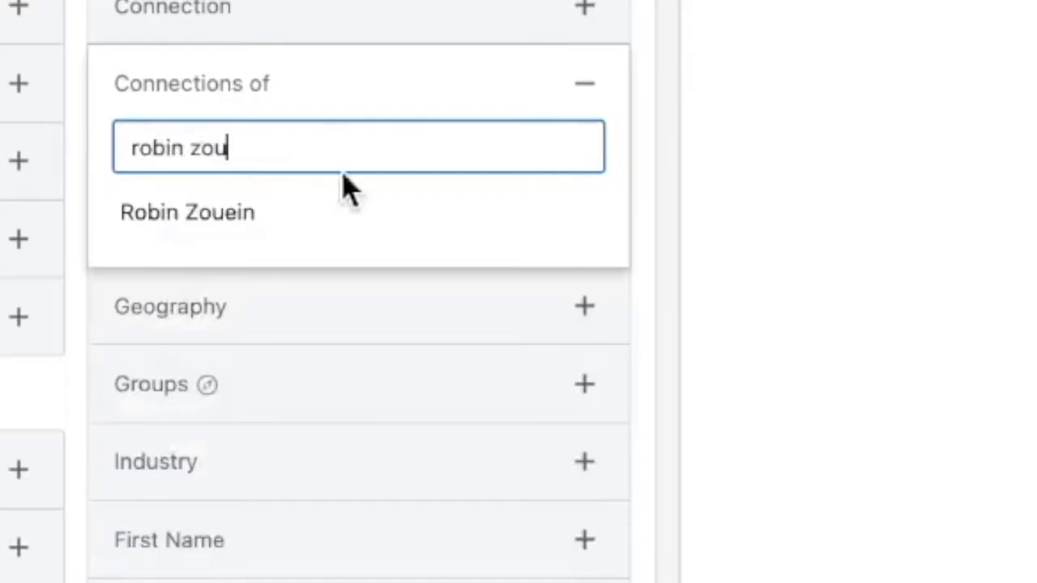
Restrict leads to a chosen contact's connections, then remove that Connections of filter
left_click(270, 226)
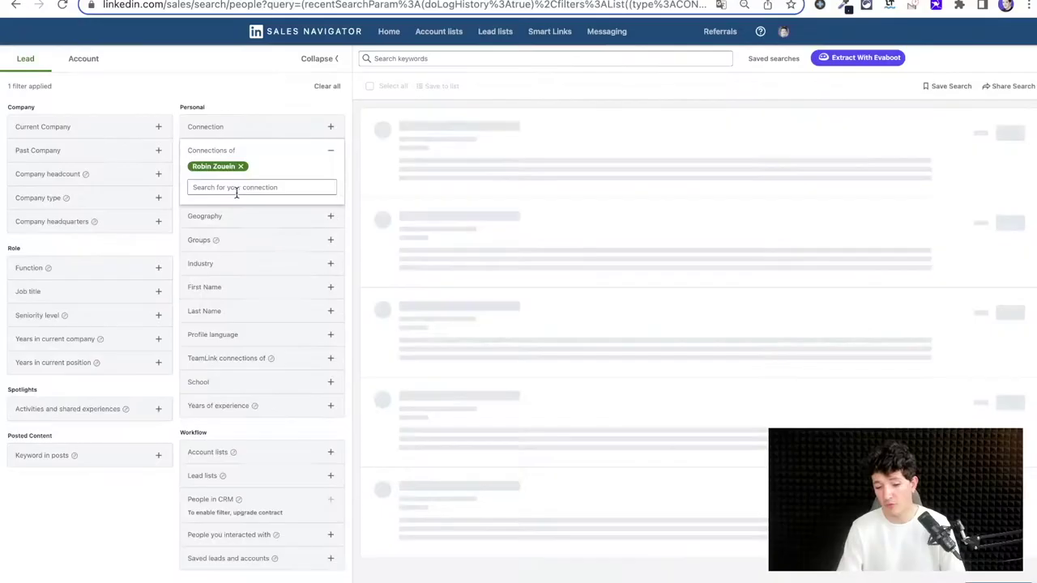
left_click(352, 193)
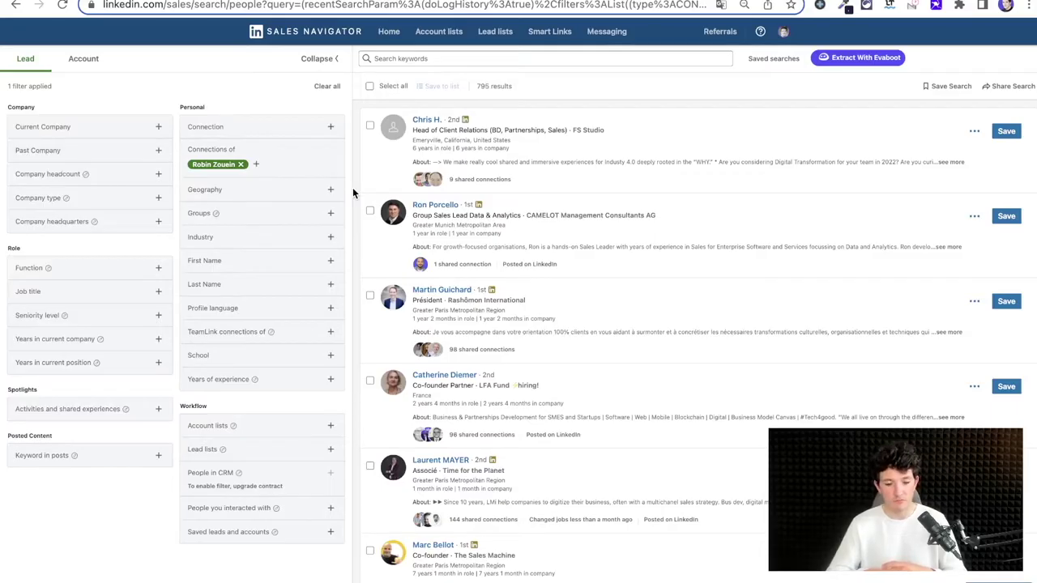
left_click(240, 164)
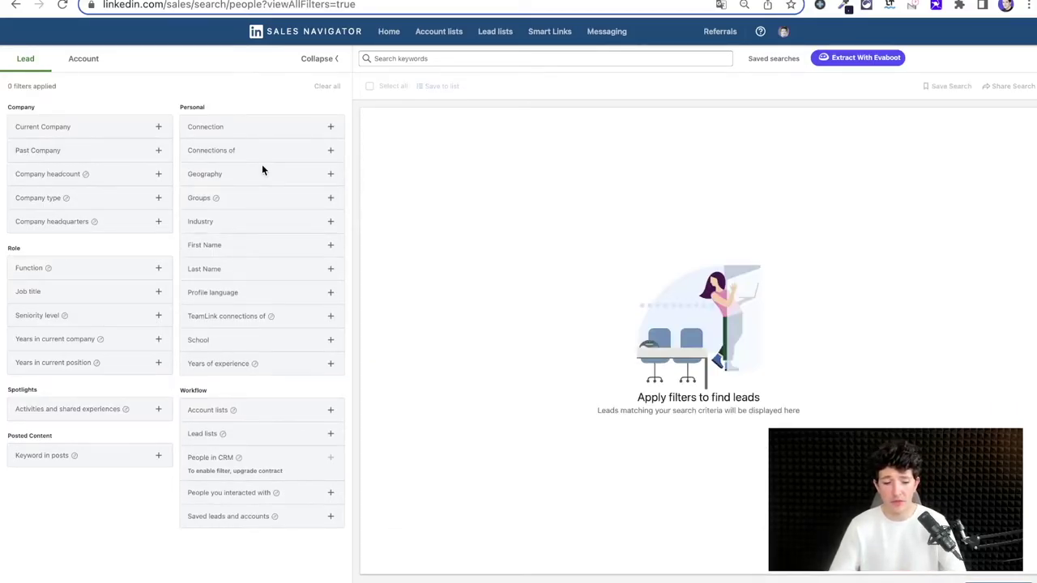
left_click(251, 178)
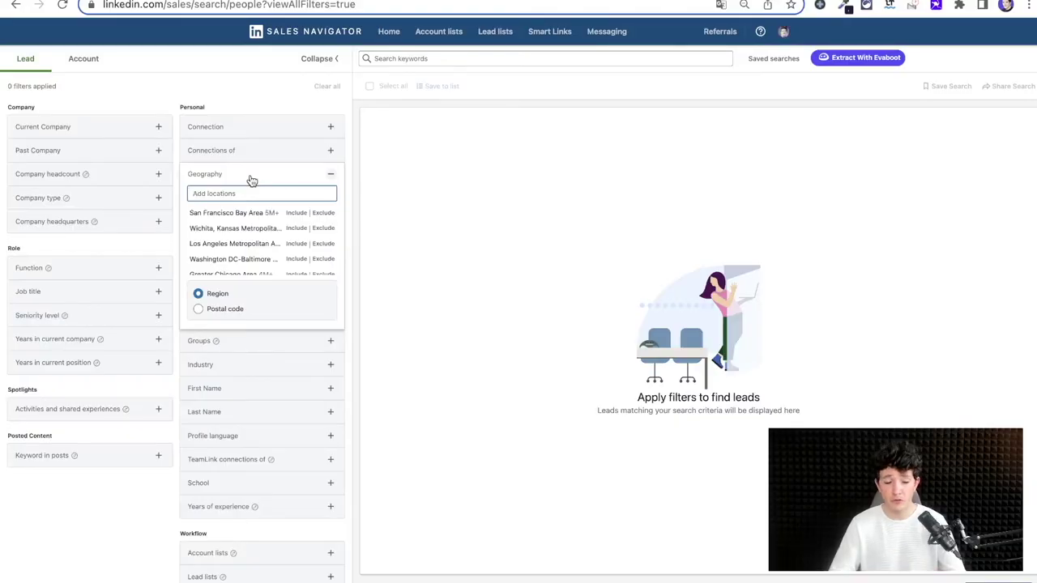
type("new yor")
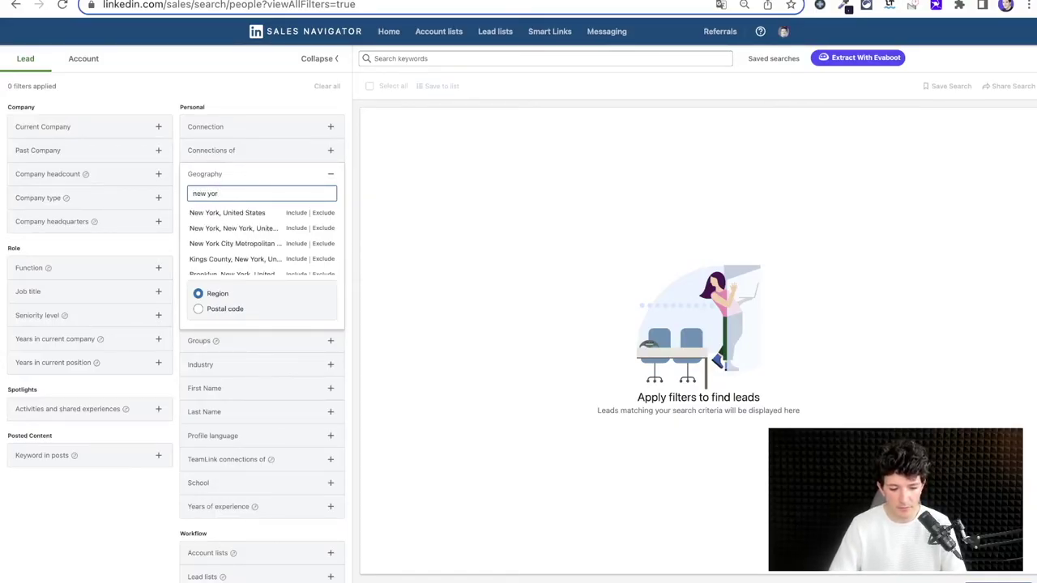
left_click(219, 214)
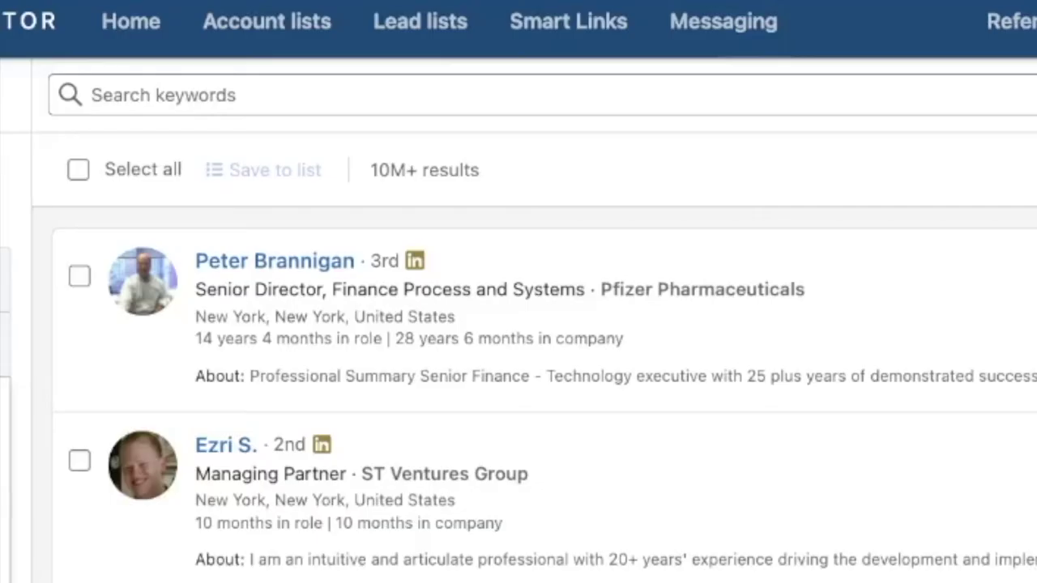
type("ne")
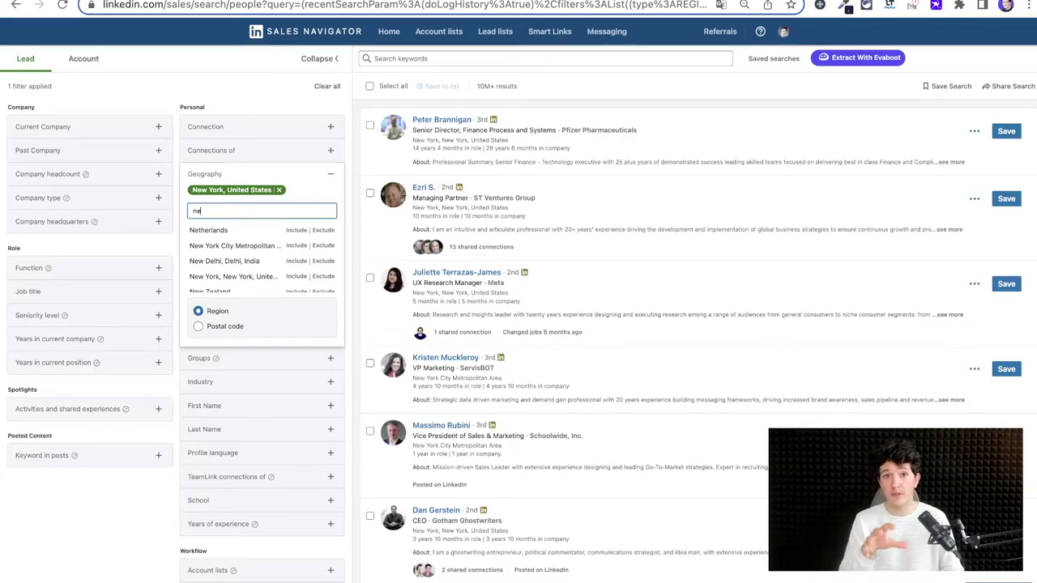
type("w york")
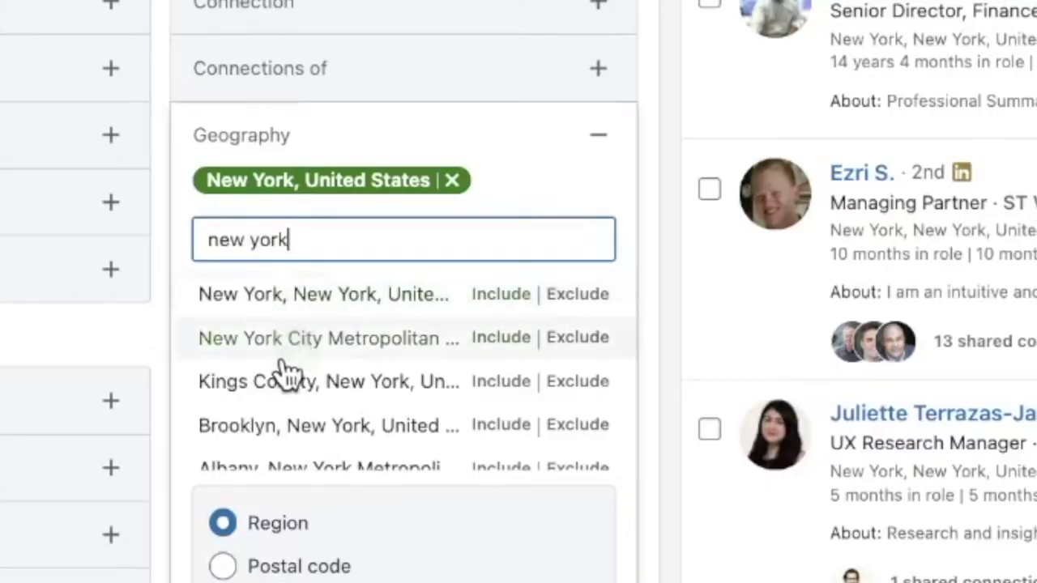
left_click(284, 350)
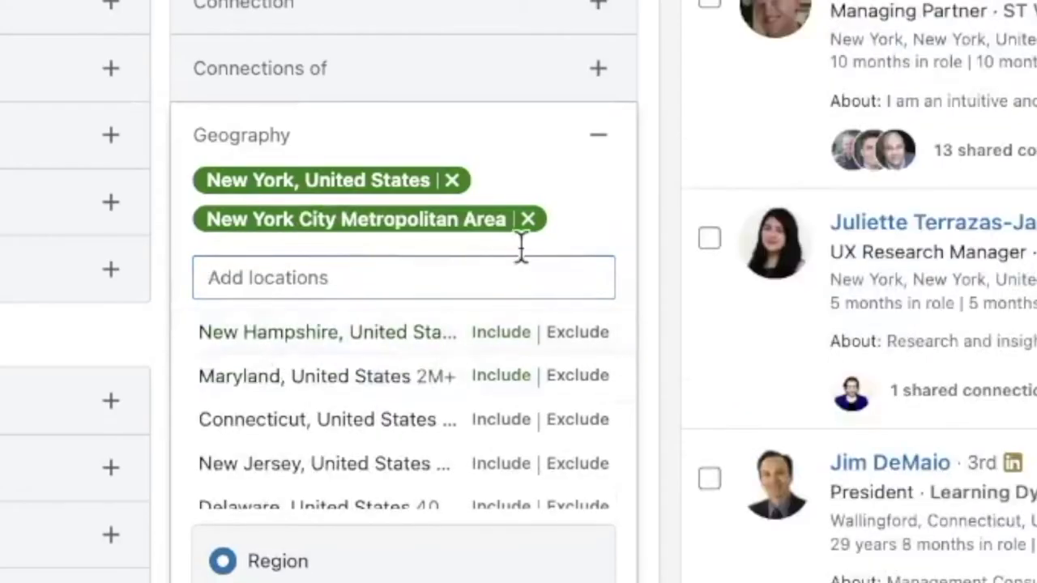
left_click(348, 216)
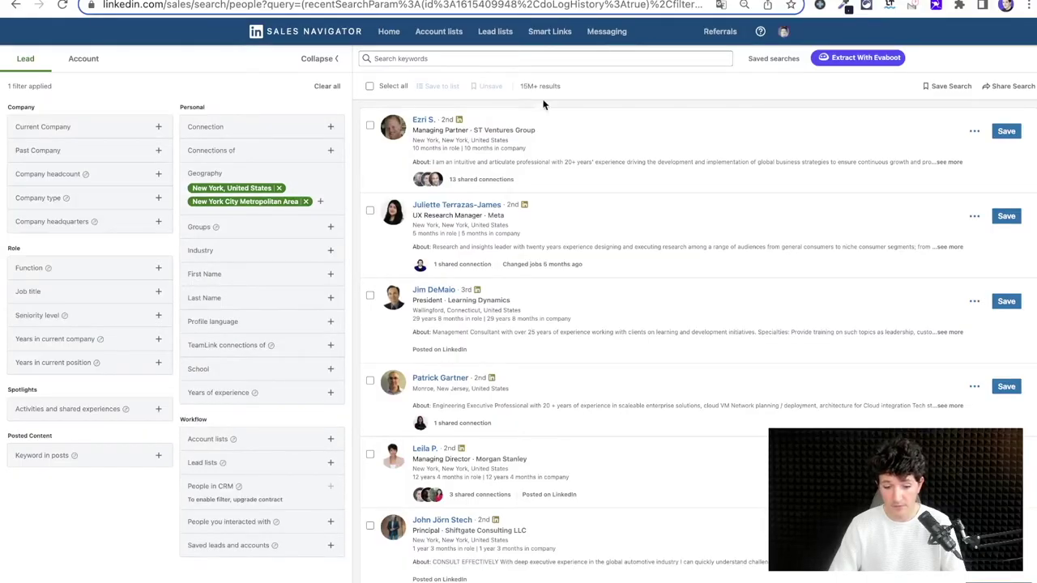
left_click_drag(519, 87, 533, 86)
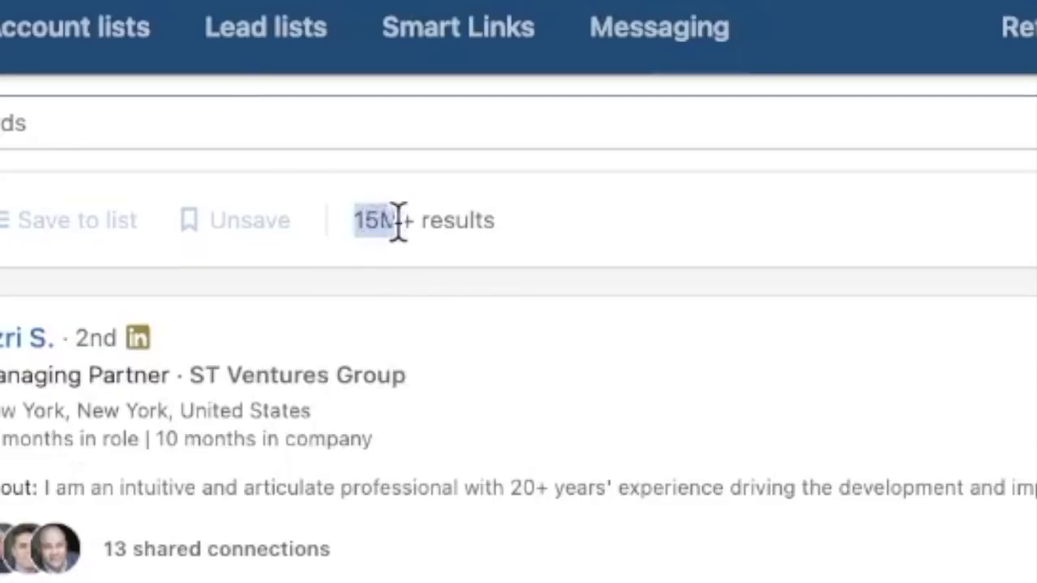
left_click_drag(398, 220, 406, 219)
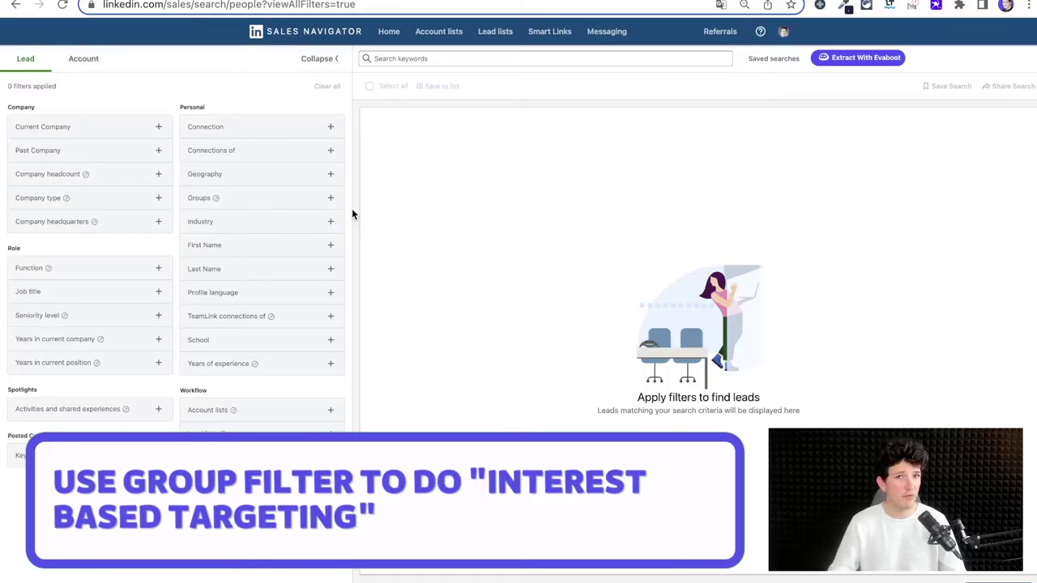
left_click(257, 199)
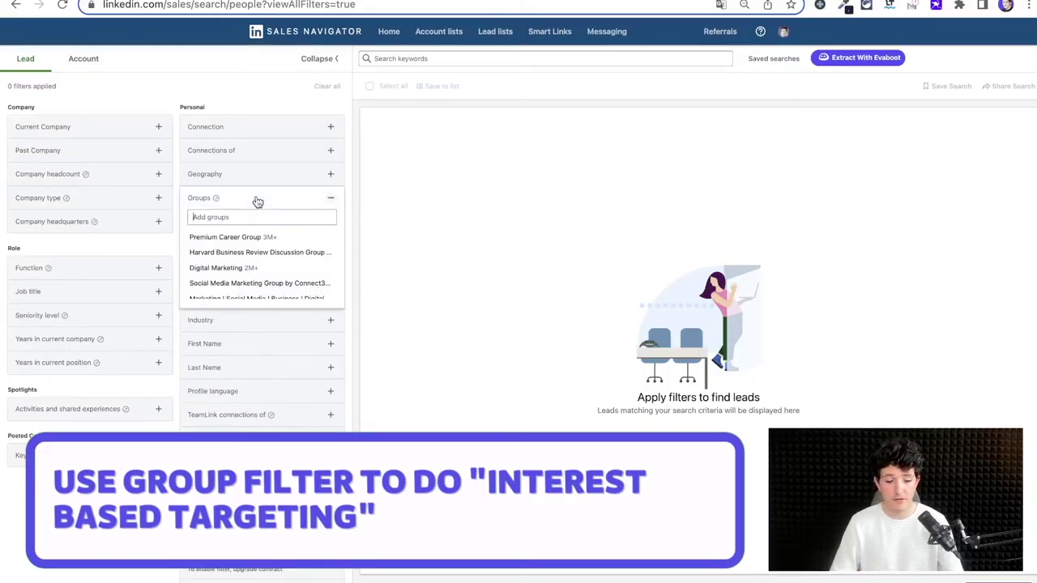
type("facebook ads")
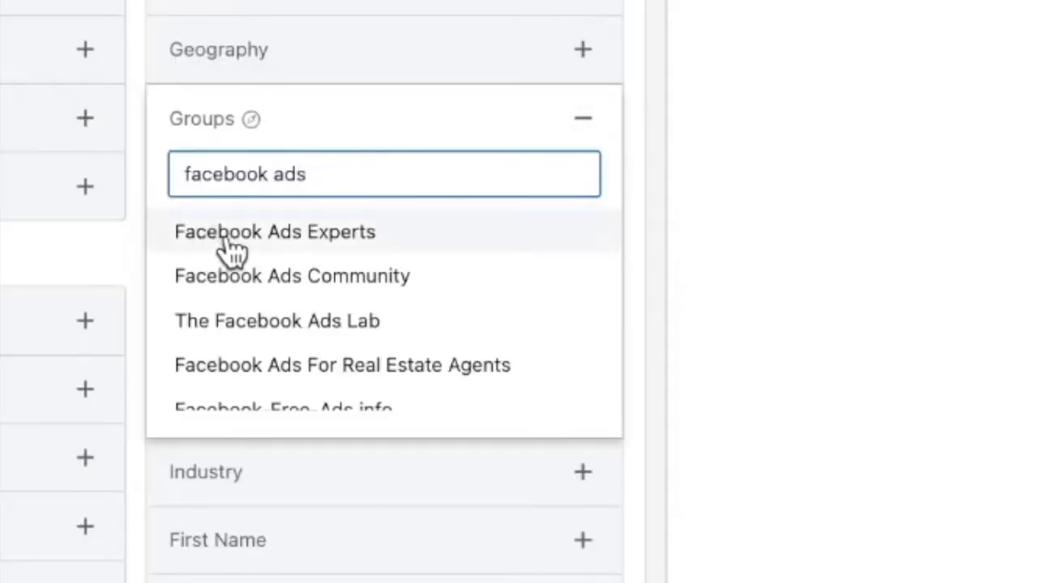
left_click(229, 243)
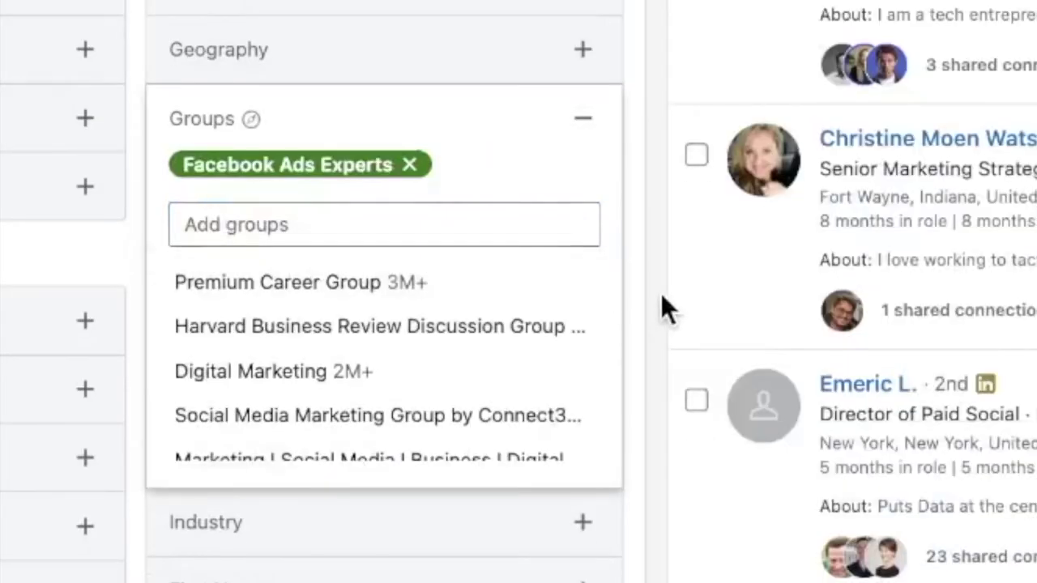
left_click(660, 292)
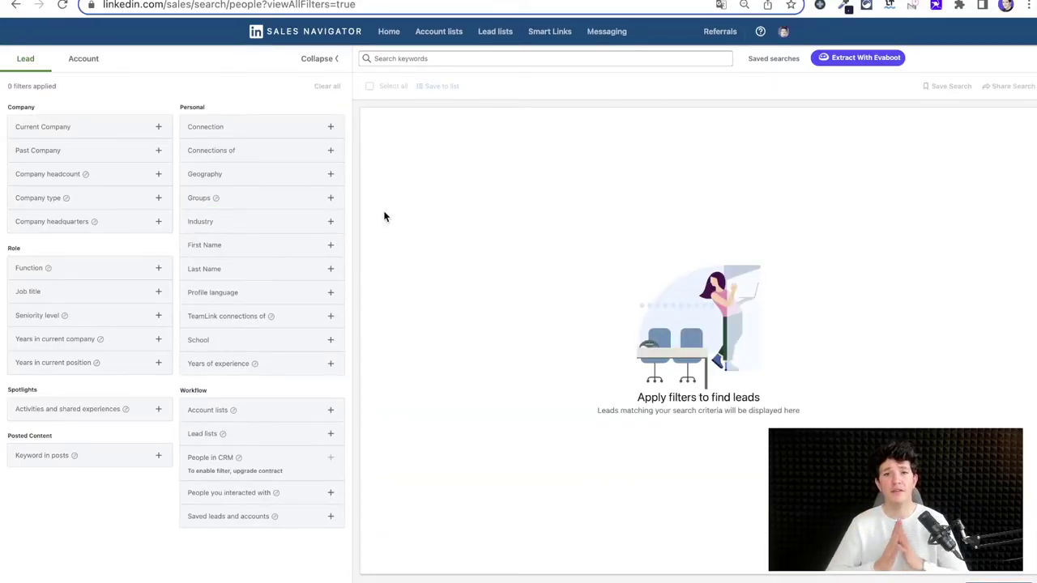
Scroll through the Industry filter's suggested industries, then collapse the list
left_click(239, 226)
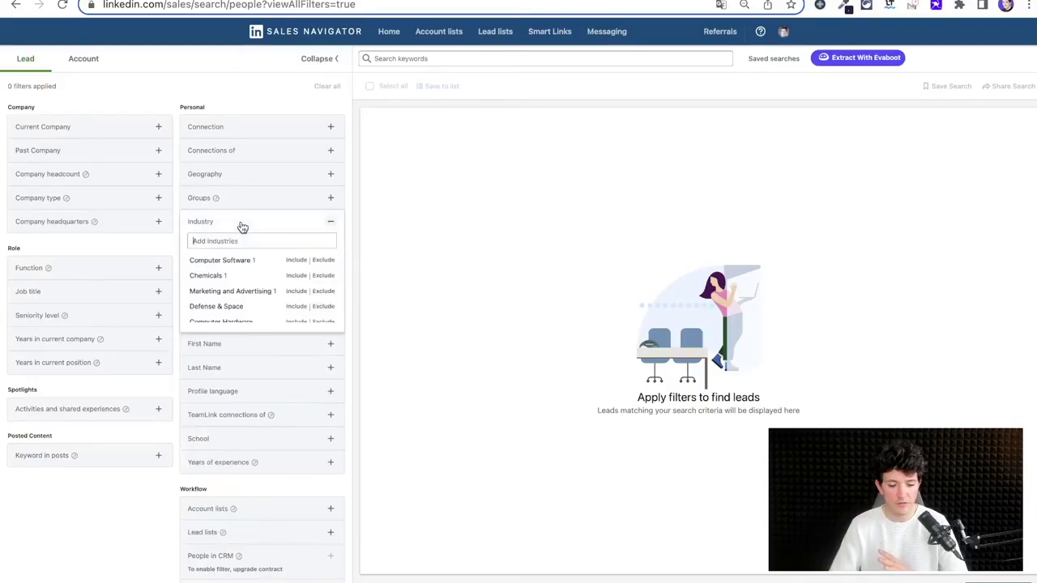
scroll(237, 268, "down", 1)
scroll(244, 312, "down", 3)
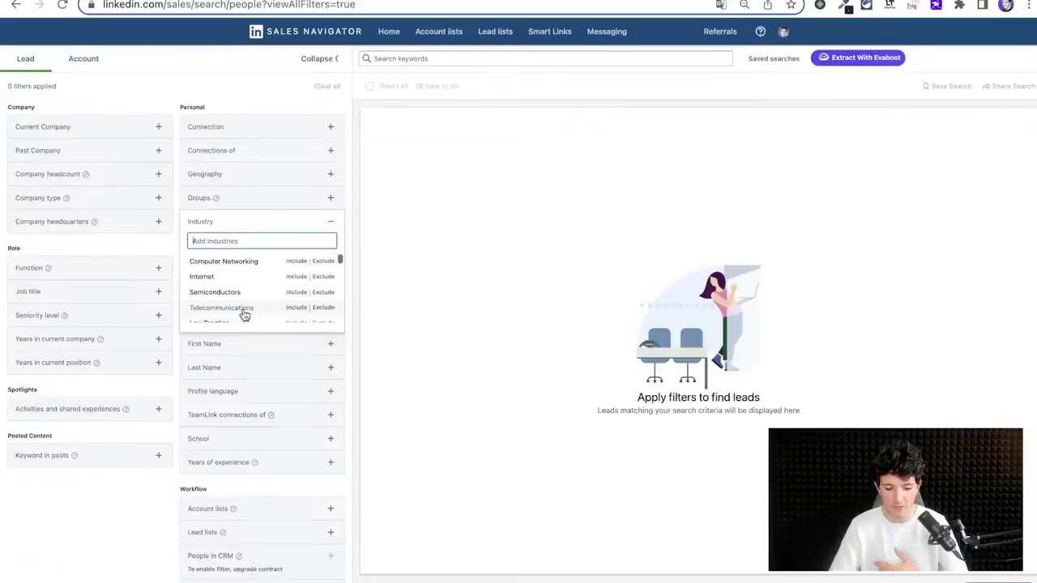
left_click(360, 261)
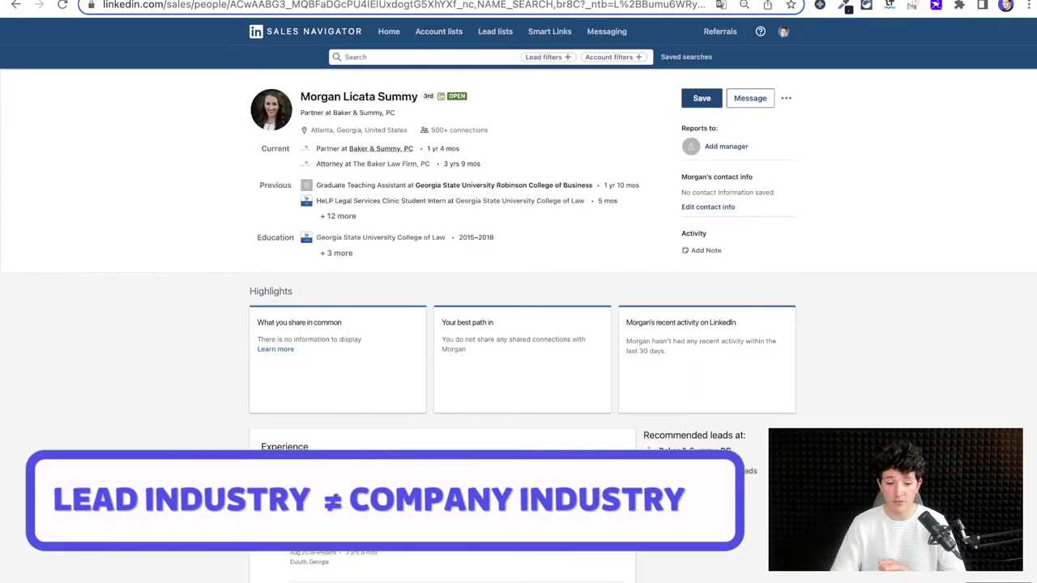
Go to the LinkedIn member profile page through the address bar
left_click(428, 3)
type("li")
key("Return")
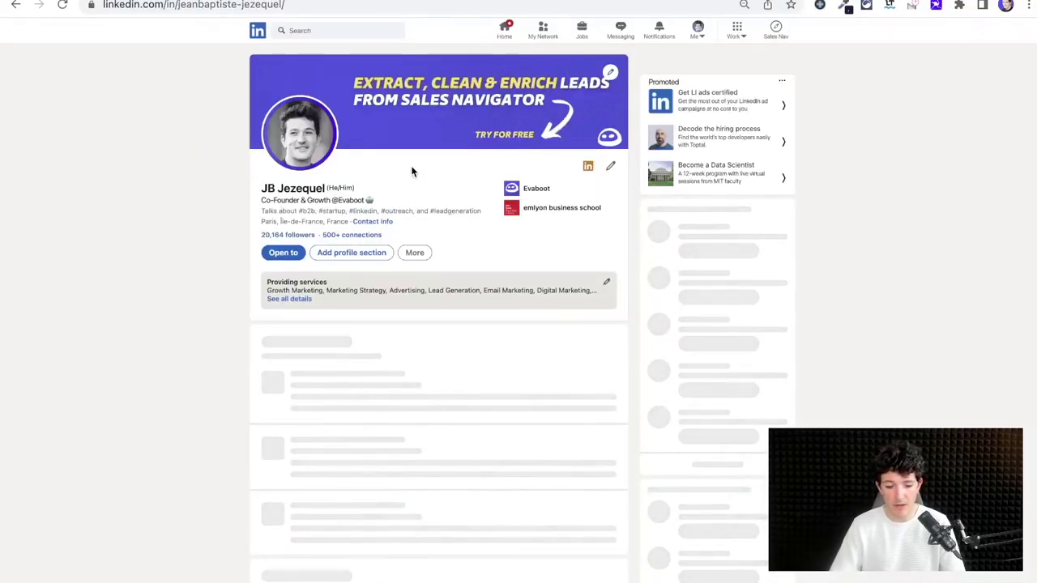
Check the Industry in the profile intro, then enter 'evaboot' in Sales Navigator's Current company filter
left_click(609, 168)
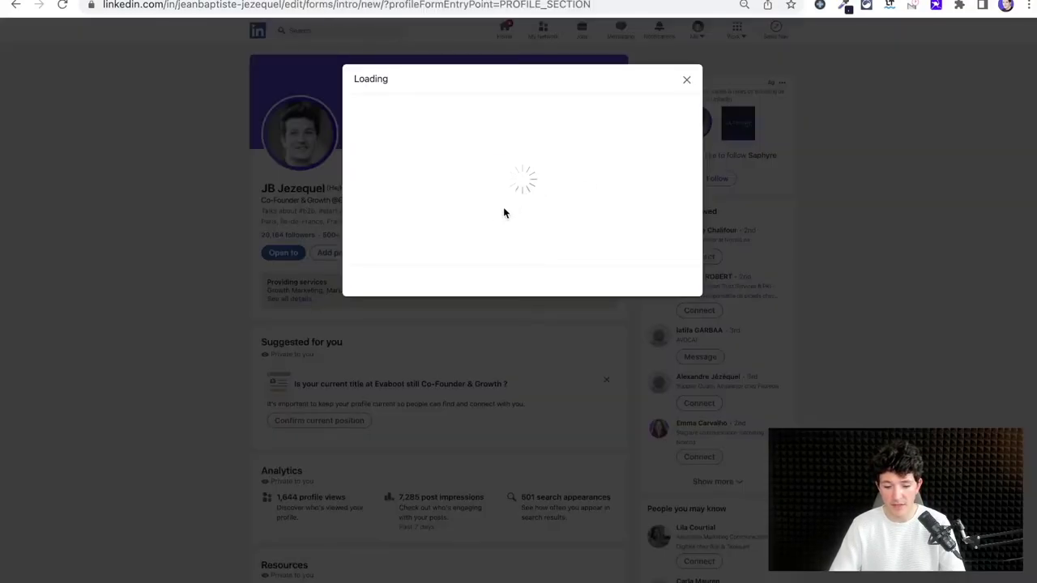
scroll(523, 283, "down", 5)
scroll(523, 283, "down", 2)
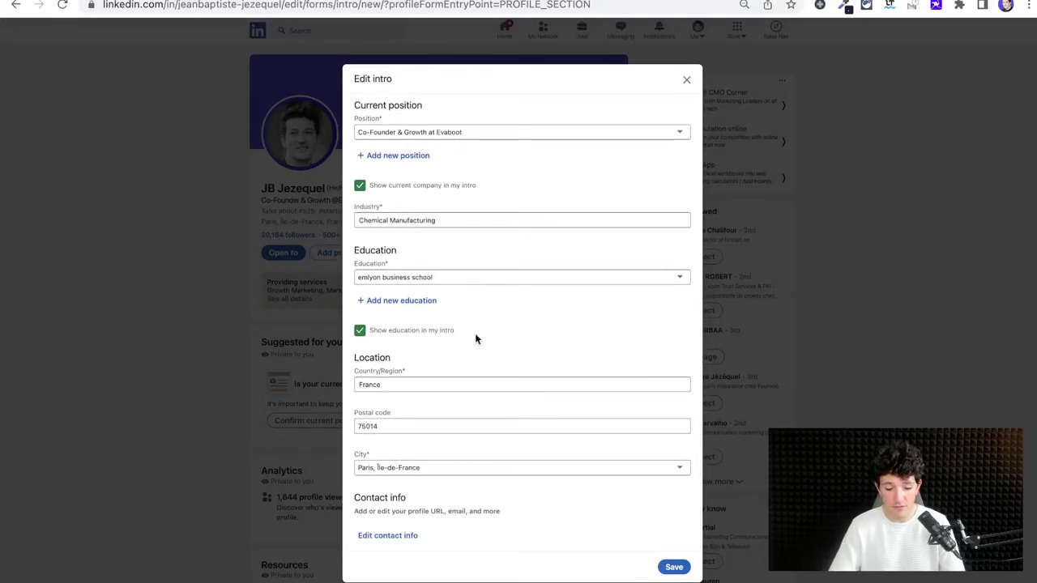
scroll(475, 338, "up", 3)
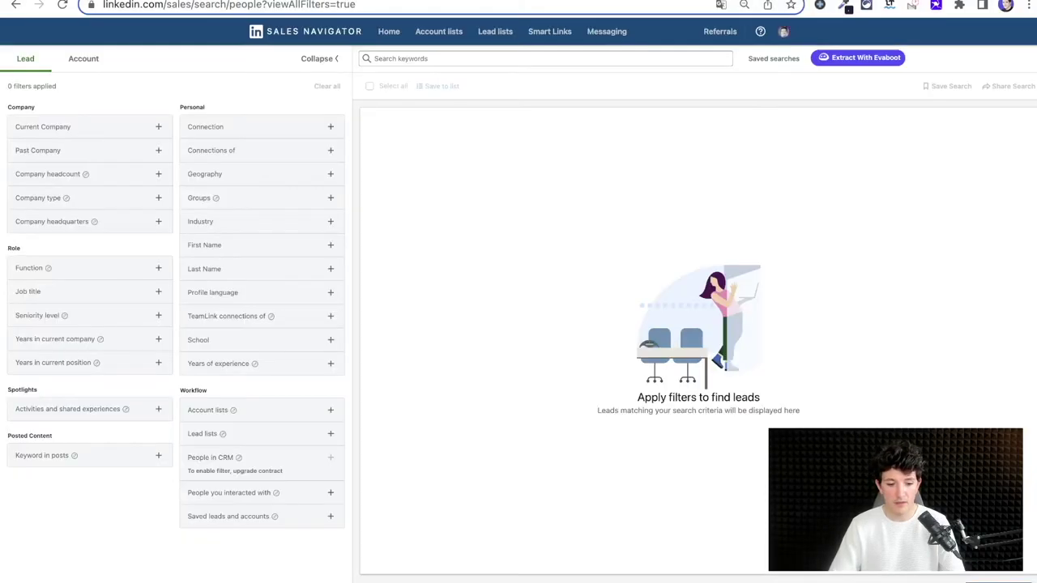
left_click(52, 127)
type("evaboot")
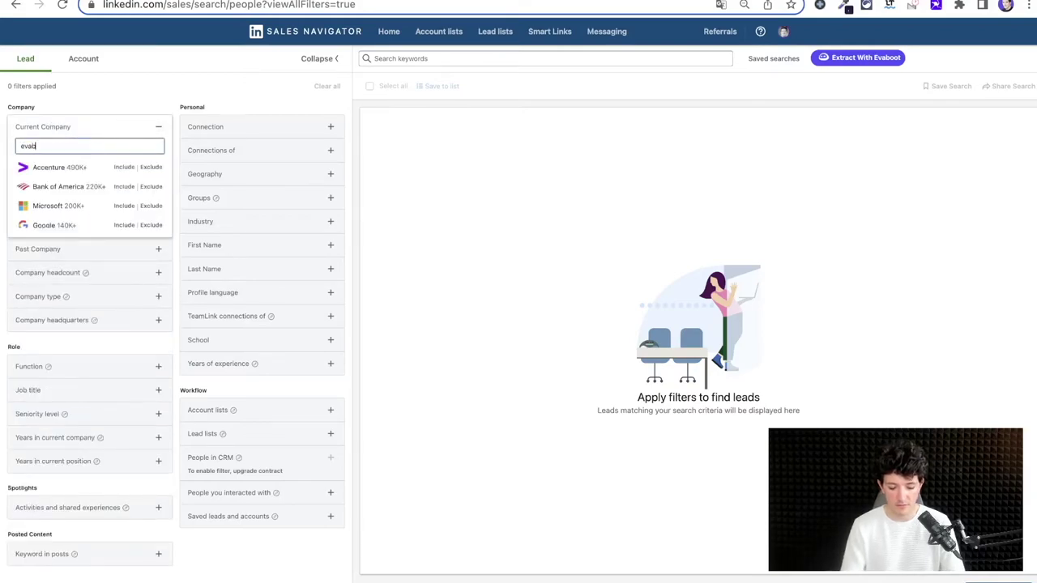
Add Evaboot as the current company and include the Chemicals industry
left_click(56, 167)
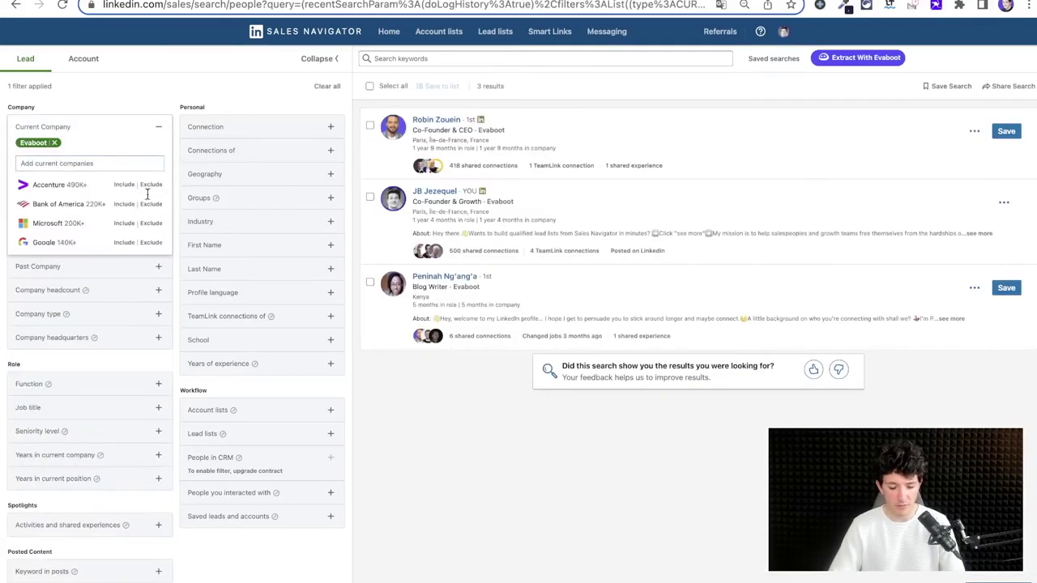
left_click(246, 226)
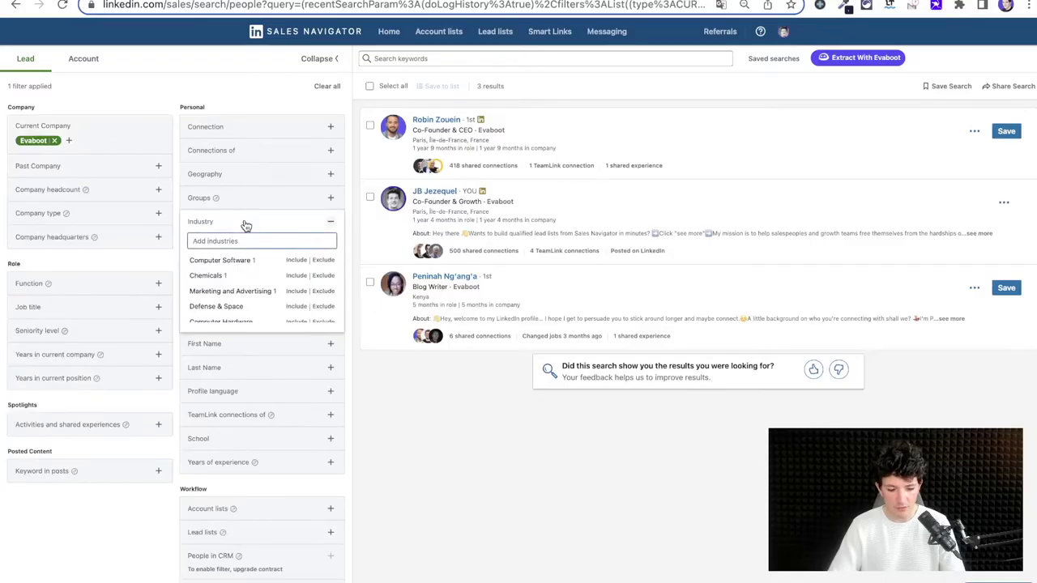
left_click(223, 276)
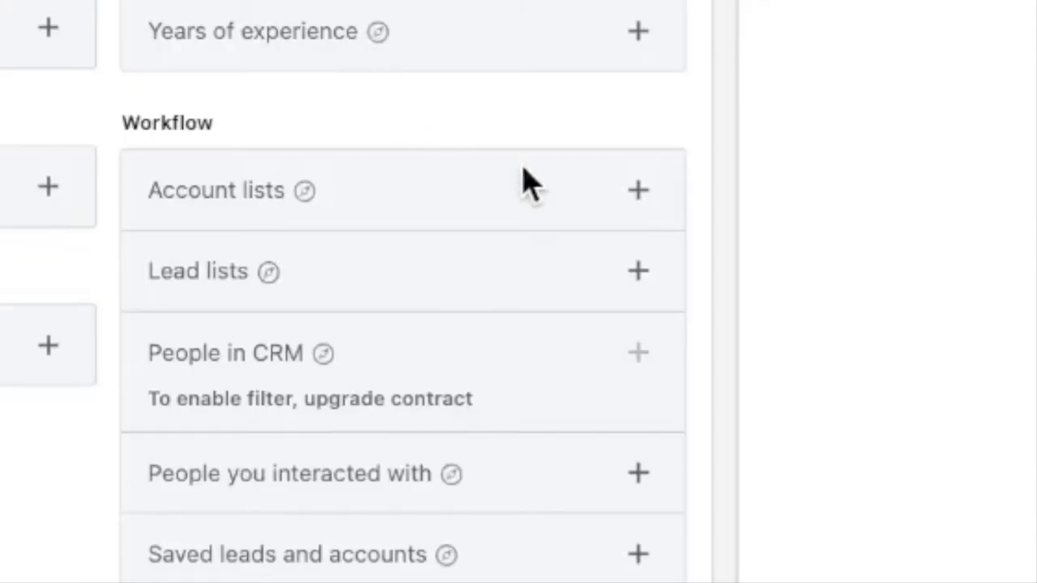
Look over the Account lists and Industry filter suggestions
left_click(288, 439)
scroll(490, 212, "down", 2)
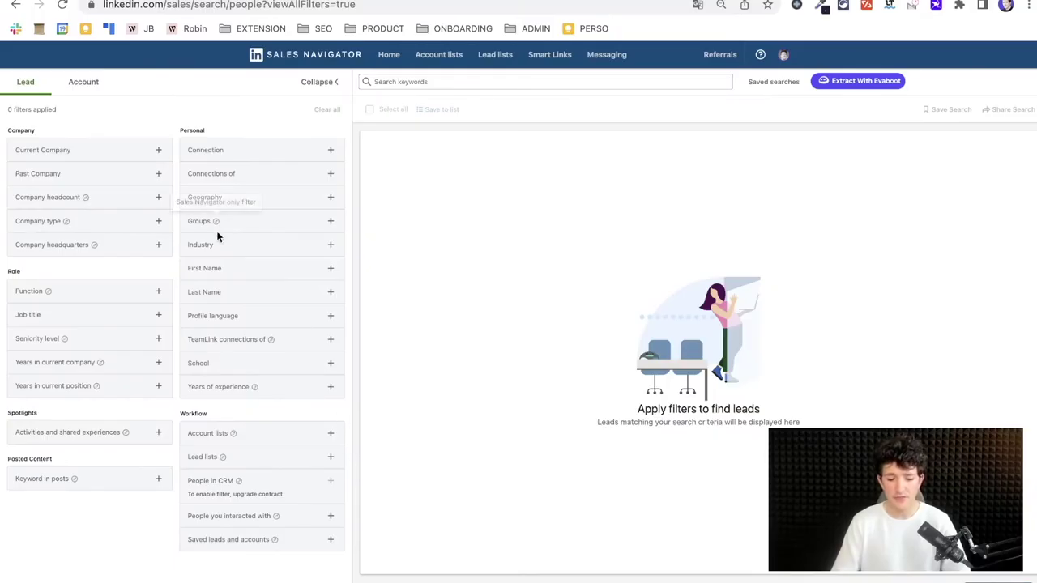
left_click(242, 251)
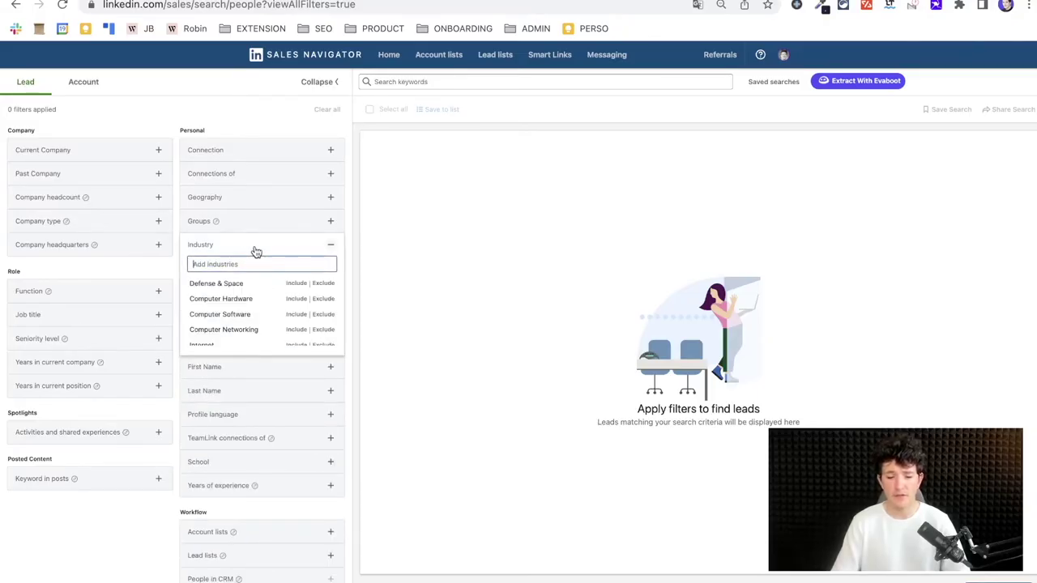
left_click(250, 249)
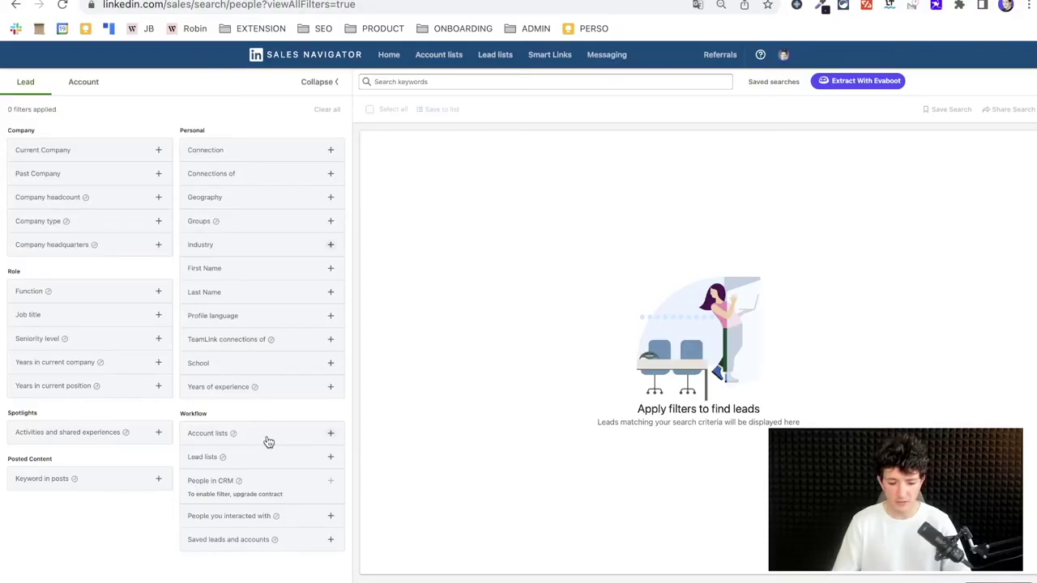
Include Test Account List in the lead search and go to the saved Account lists page
left_click(270, 440)
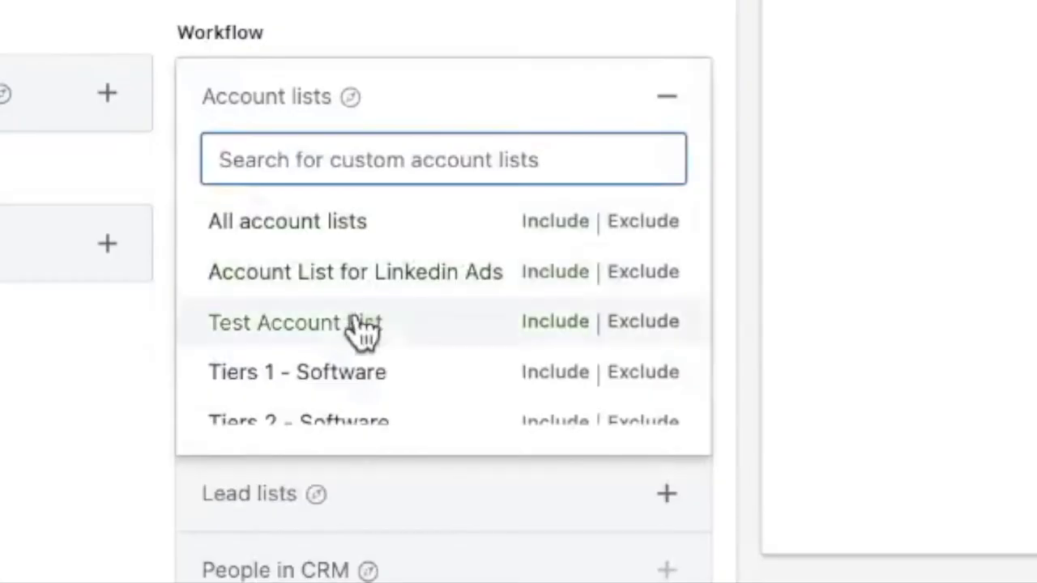
left_click(230, 506)
left_click(81, 441)
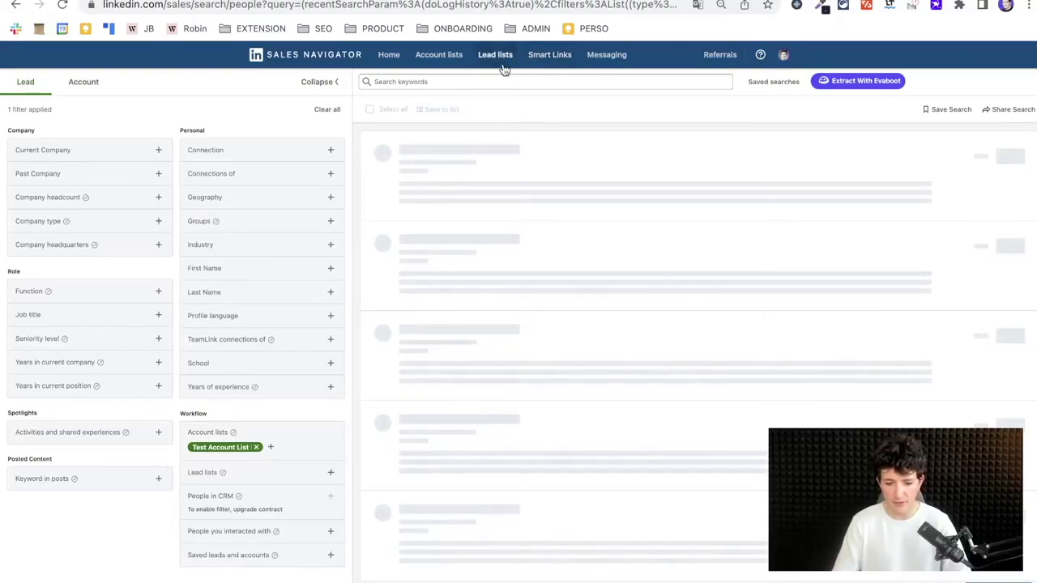
left_click(436, 55)
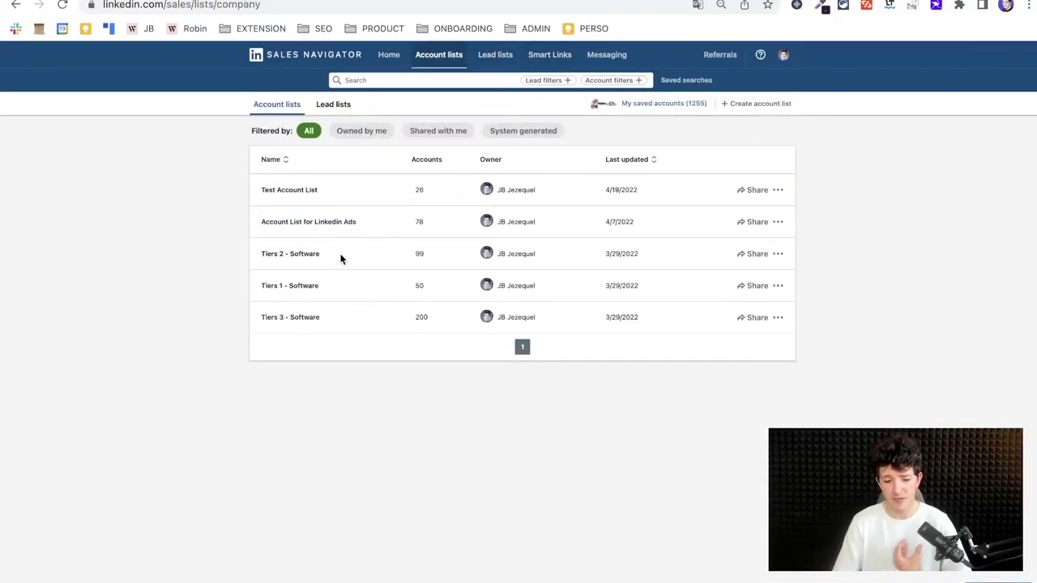
View the accounts in Test Account List, then return to its 45K+ filtered leads
left_click(314, 192)
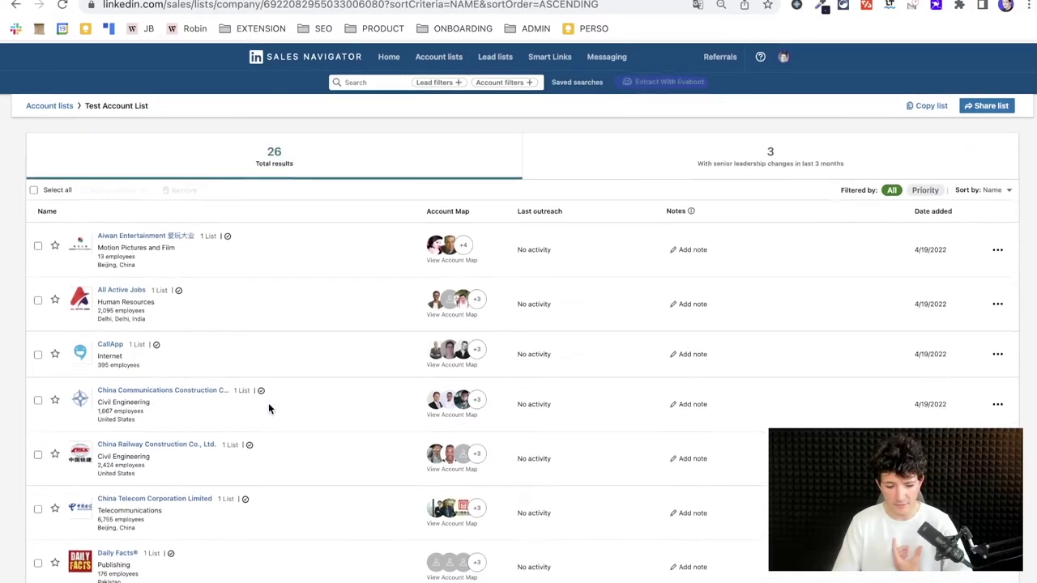
left_click(14, 5)
left_click(15, 6)
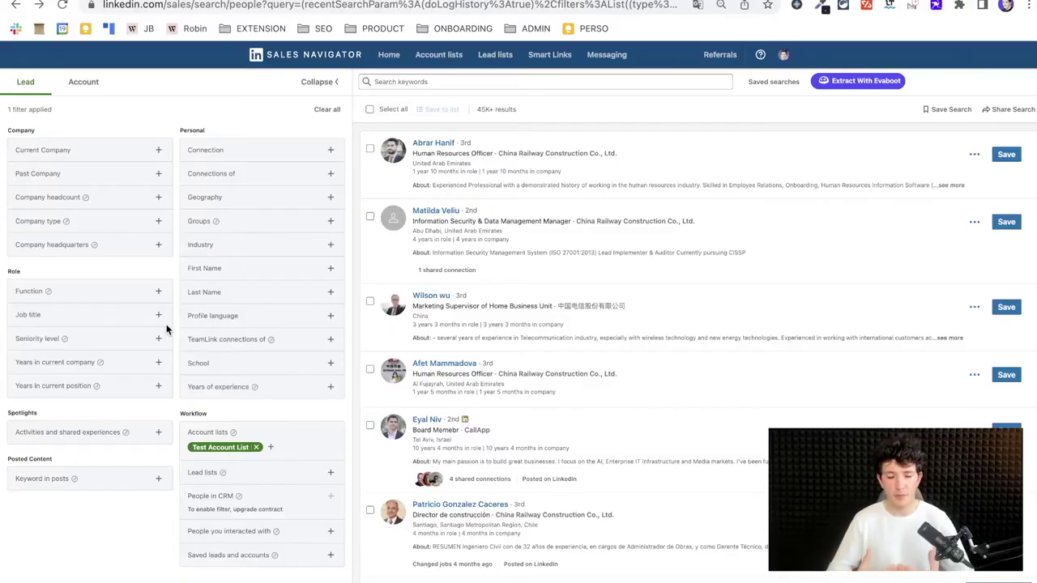
Add a CEO job title filter, narrowing the Test Account List leads to 65
left_click(103, 318)
type("CEO")
key("Return")
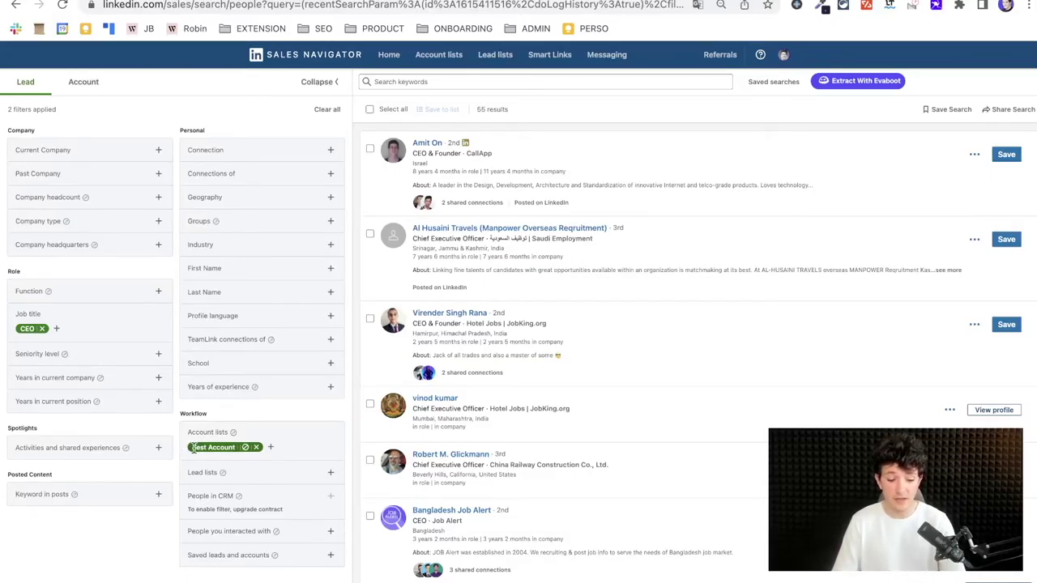
left_click_drag(191, 447, 231, 444)
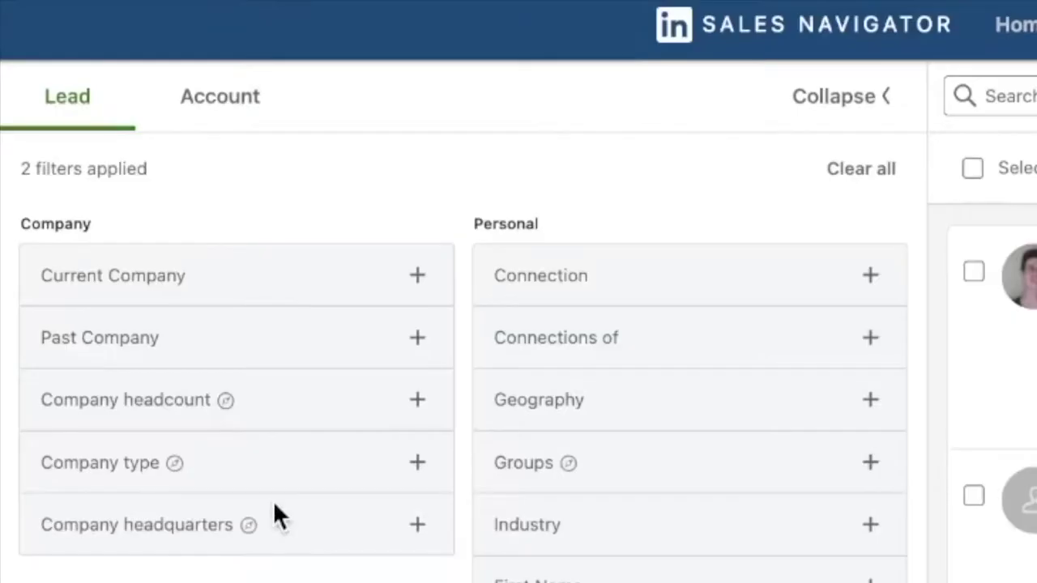
Switch to account search and limit company headcount to 1-10 and 11-50 employees
left_click(185, 99)
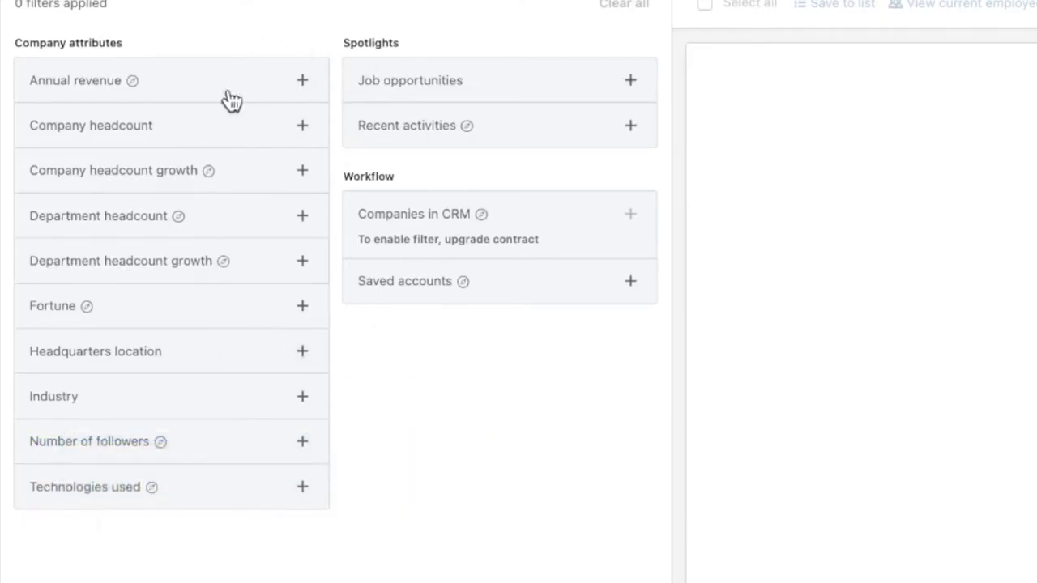
left_click(232, 136)
left_click(129, 170)
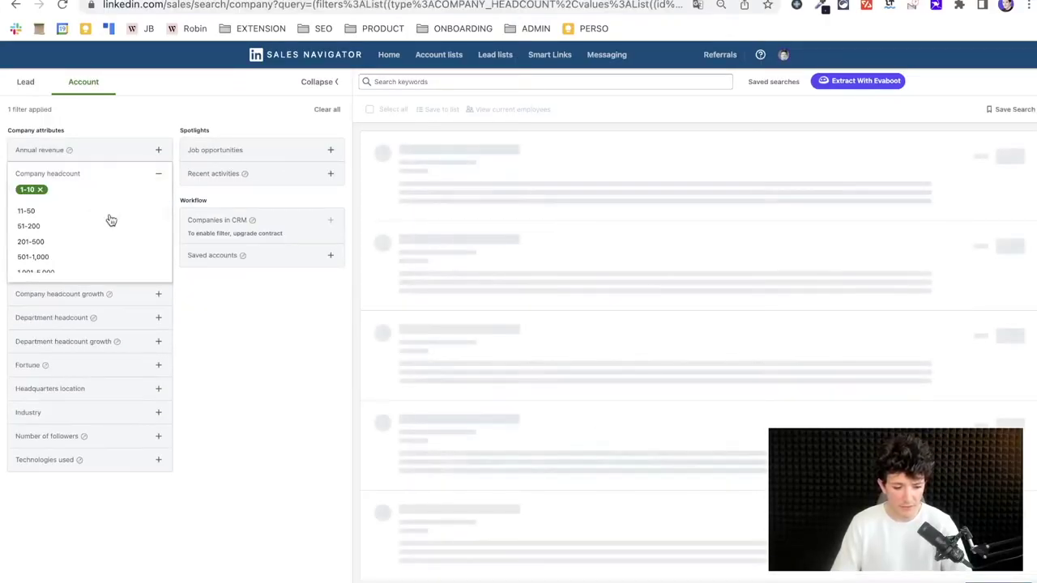
left_click(46, 214)
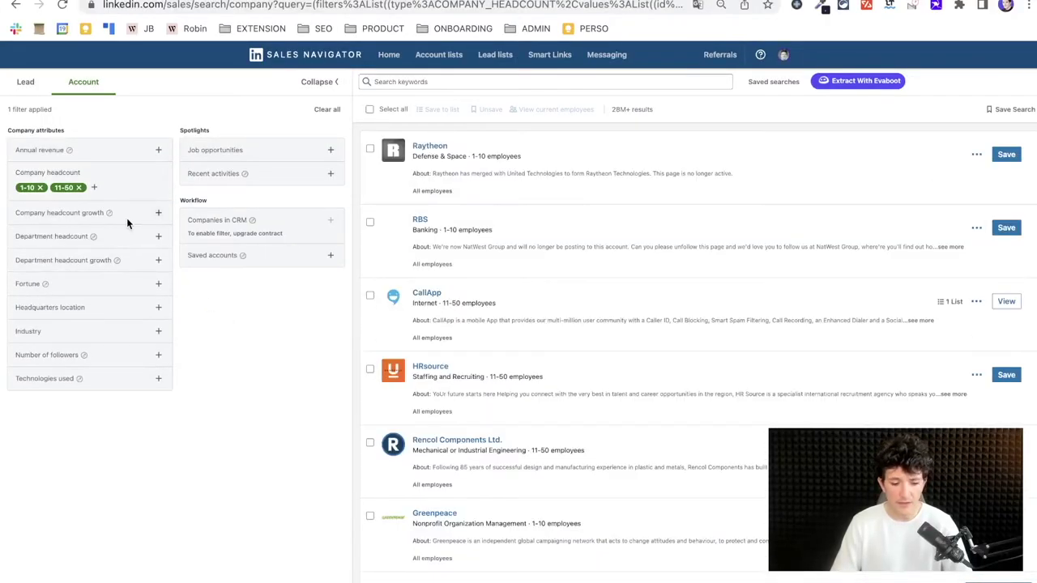
Require a minimum 10% company headcount growth, then open CallApp's account page
left_click(135, 215)
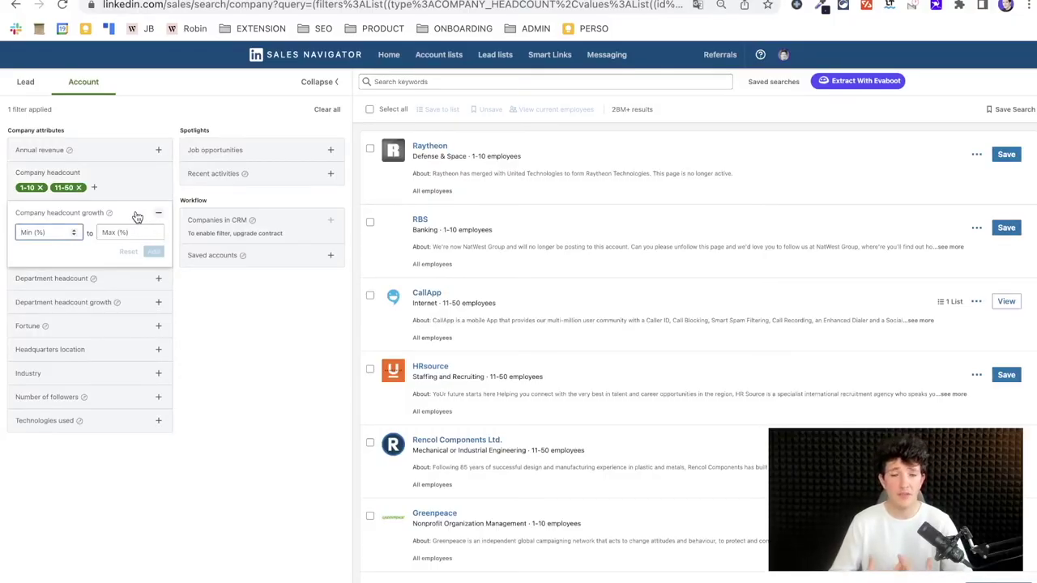
type("10")
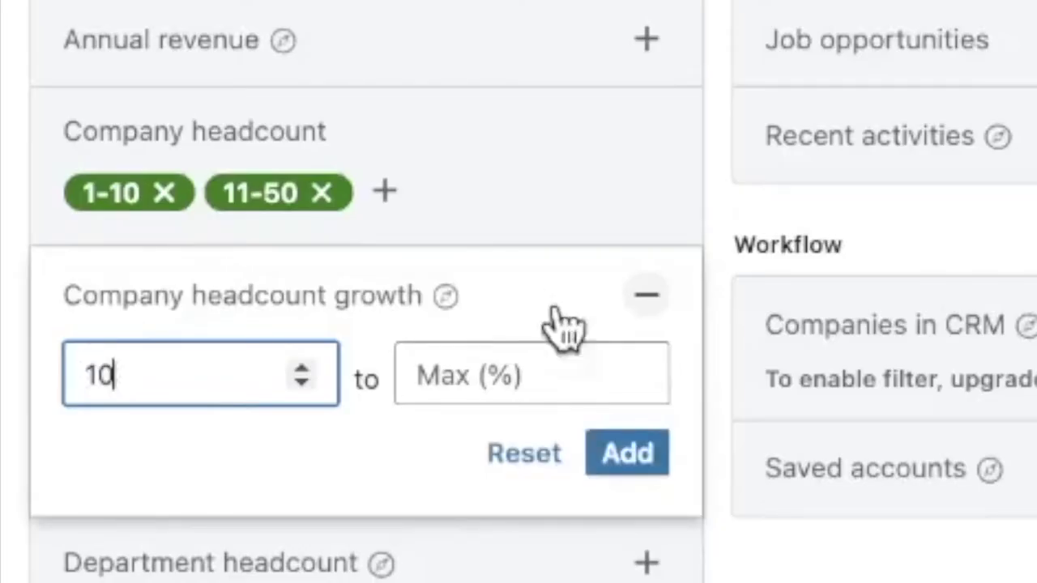
left_click(632, 455)
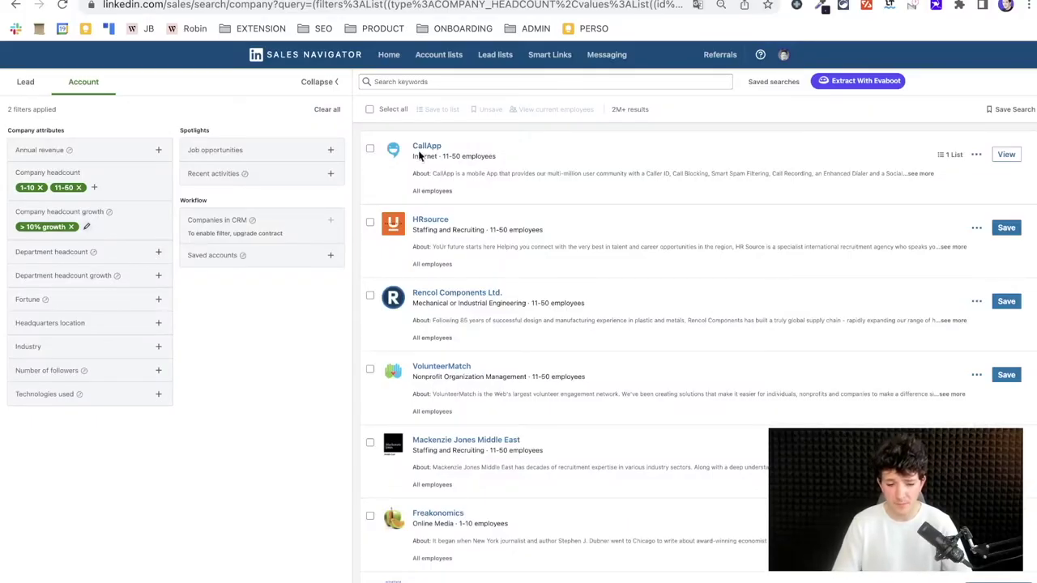
left_click(427, 148)
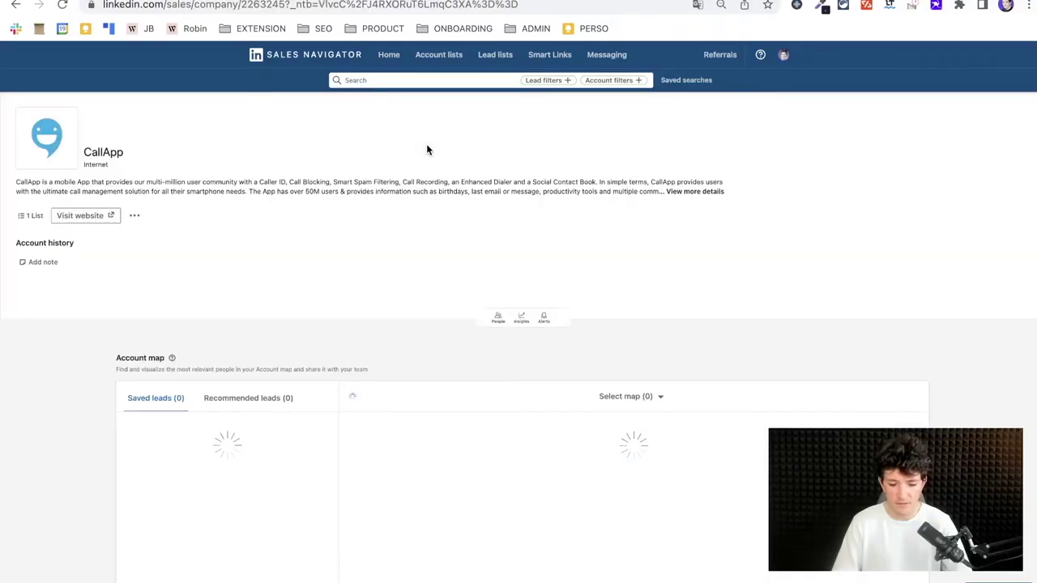
Highlight CallApp's 88% one-year growth figure, then start a Department headcount filter on the results
scroll(606, 360, "down", 10)
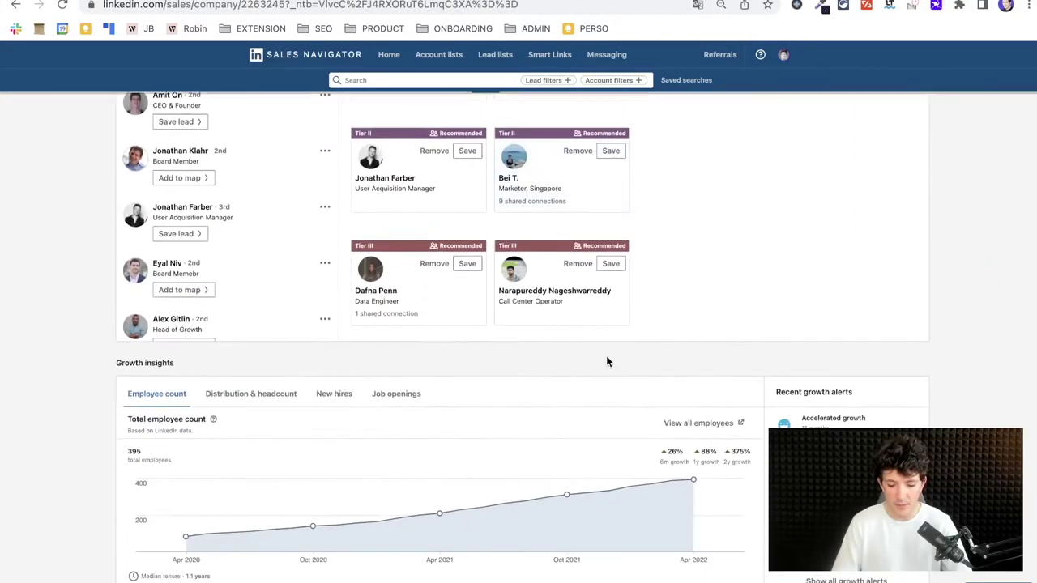
scroll(737, 300, "up", 3)
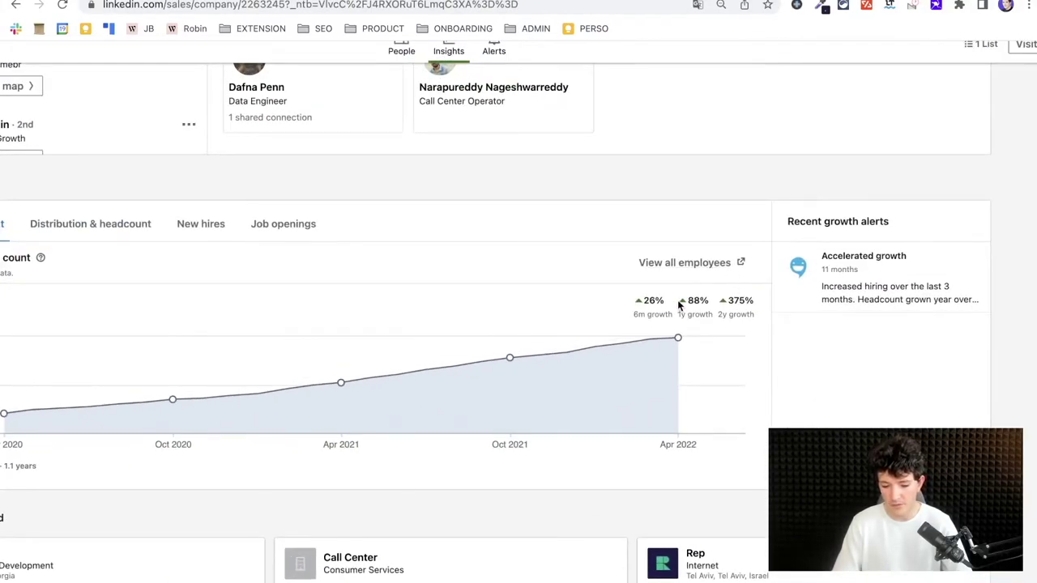
double_click(739, 314)
left_click(689, 300)
left_click_drag(695, 300, 709, 304)
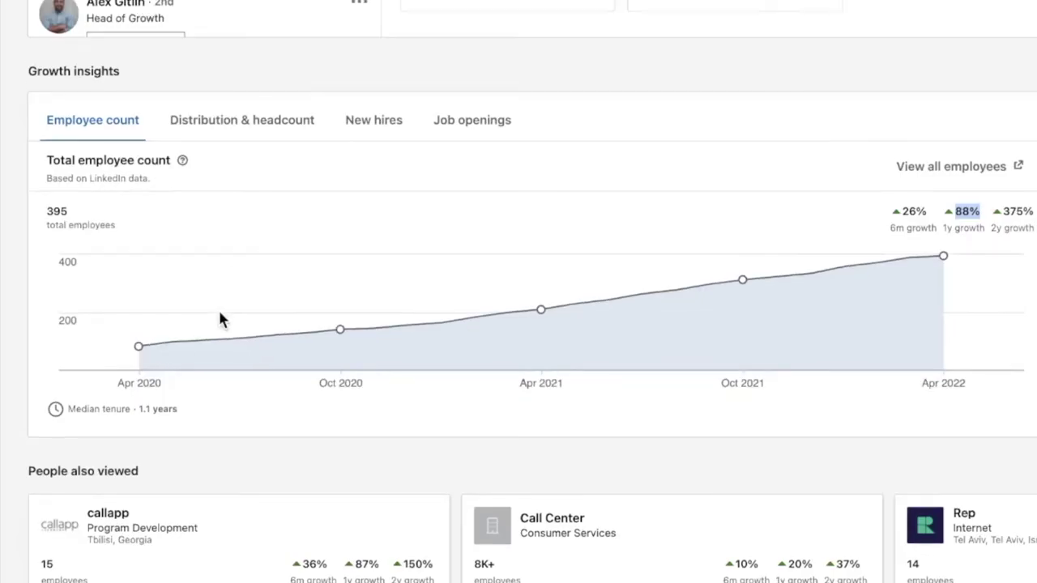
scroll(519, 292, "up", 5)
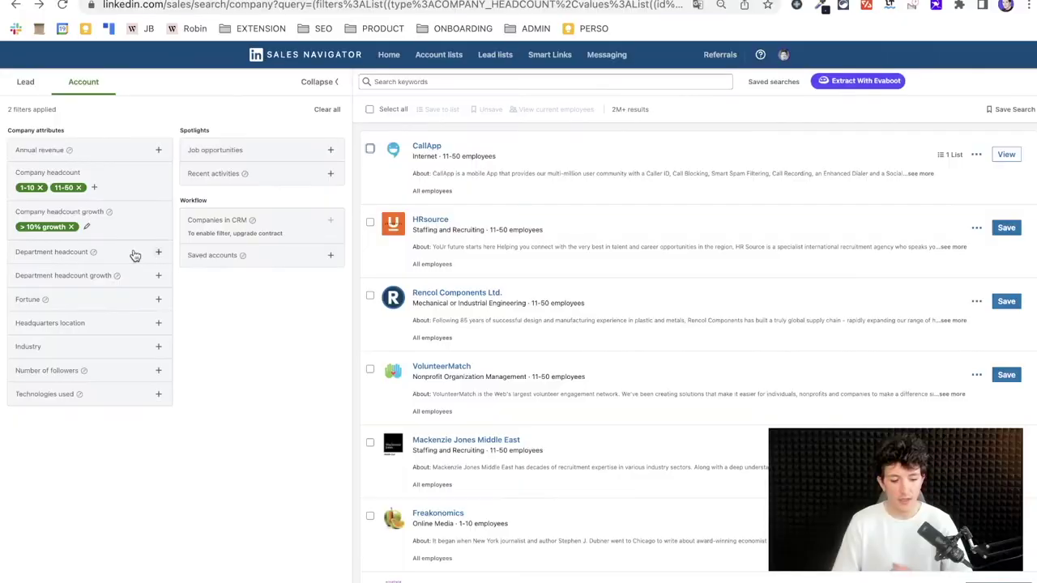
left_click(133, 255)
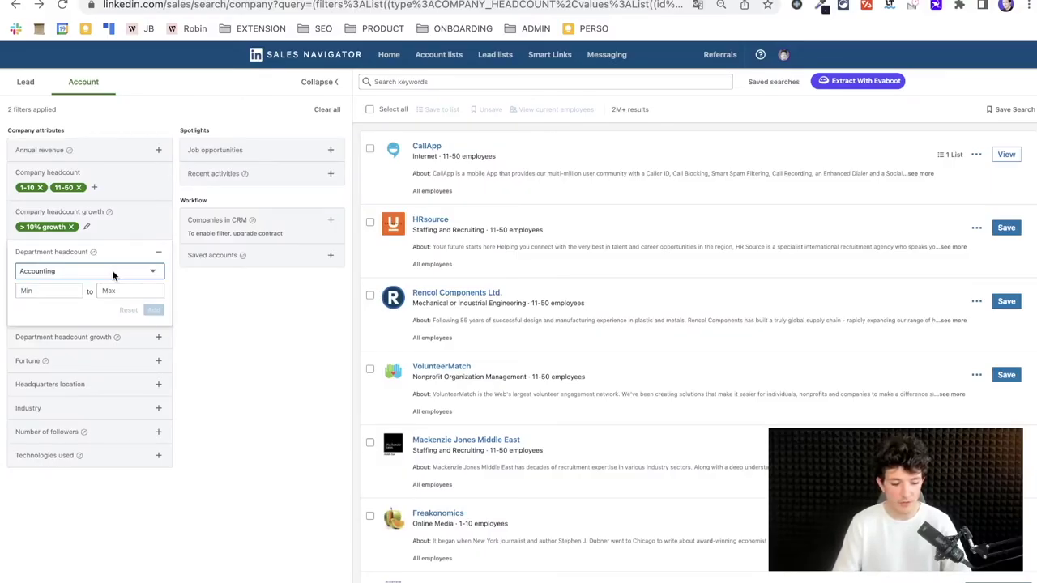
Include United States as the headquarters location filter for the account search
left_click(250, 393)
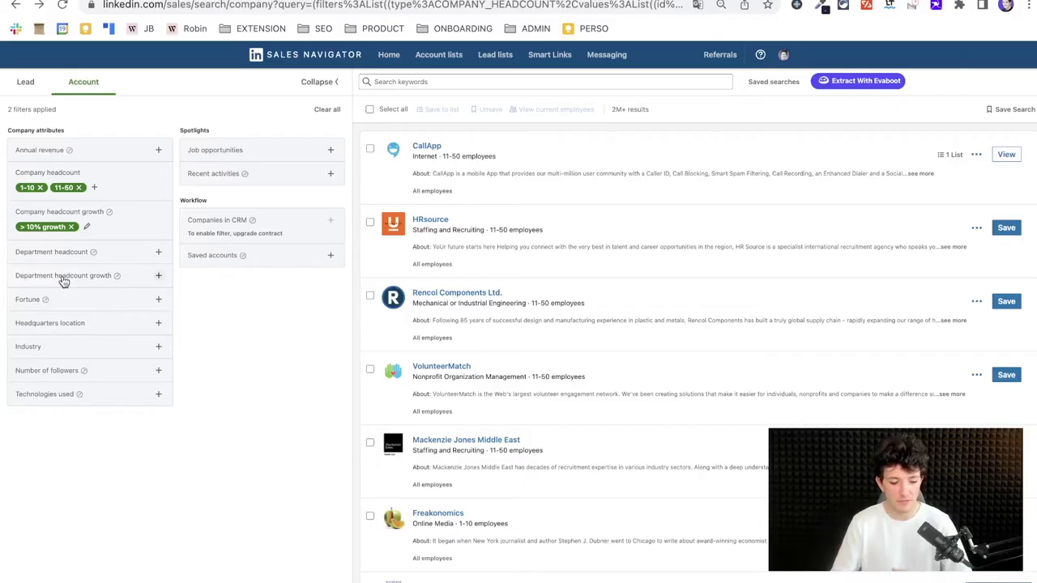
left_click(150, 294)
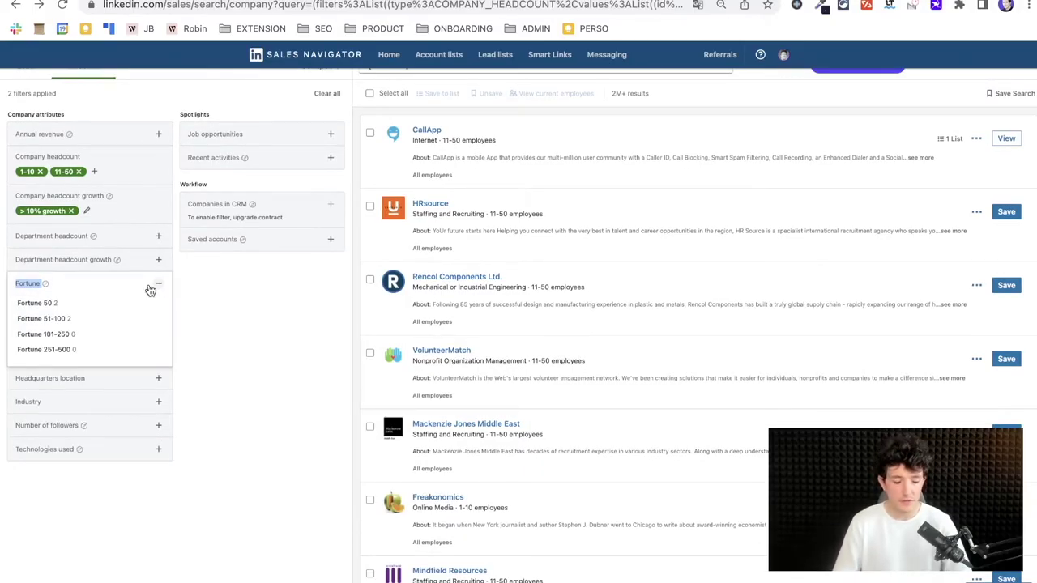
left_click(150, 290)
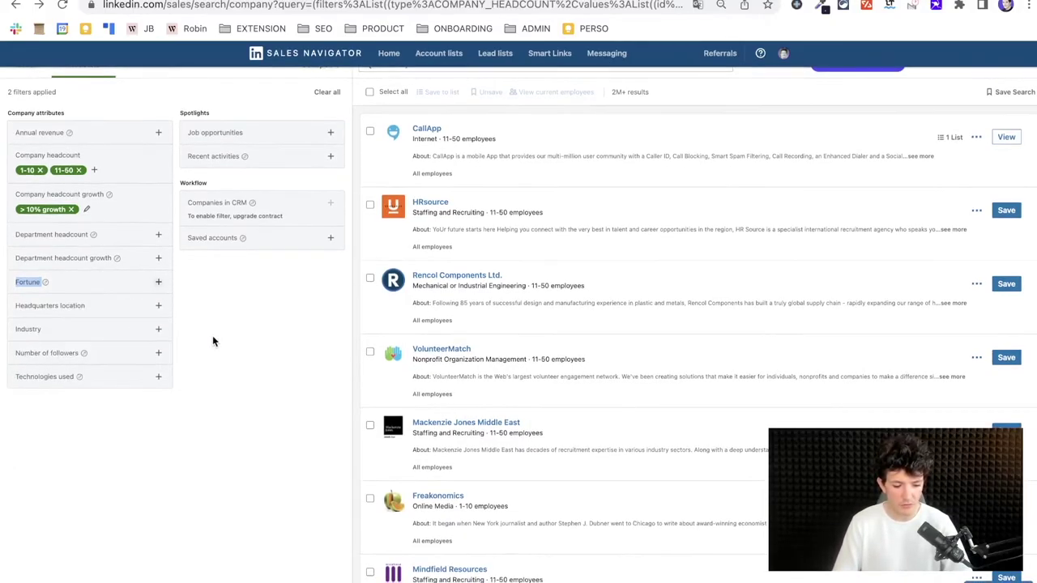
left_click(117, 308)
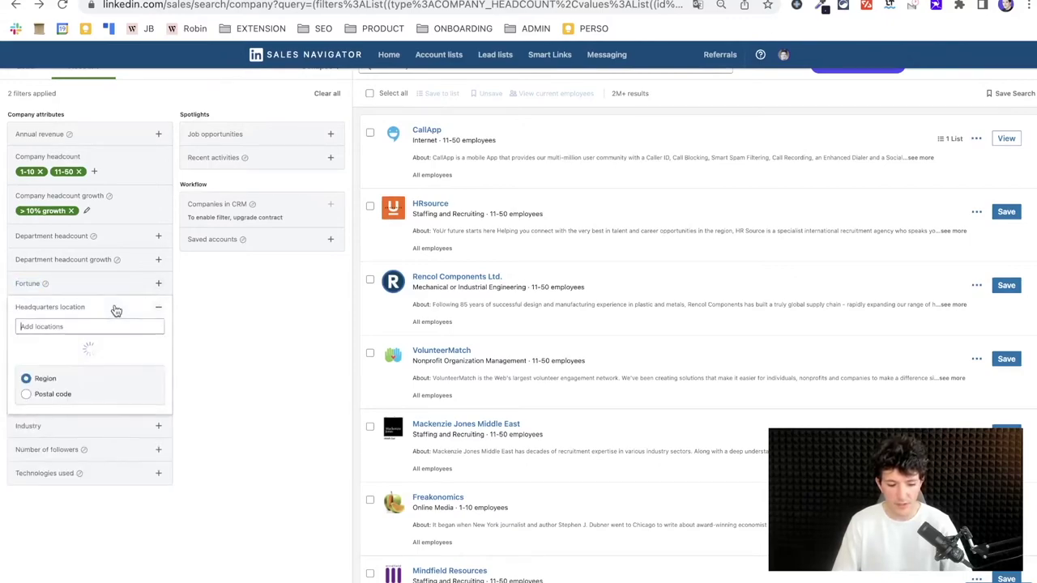
left_click(117, 312)
left_click(114, 312)
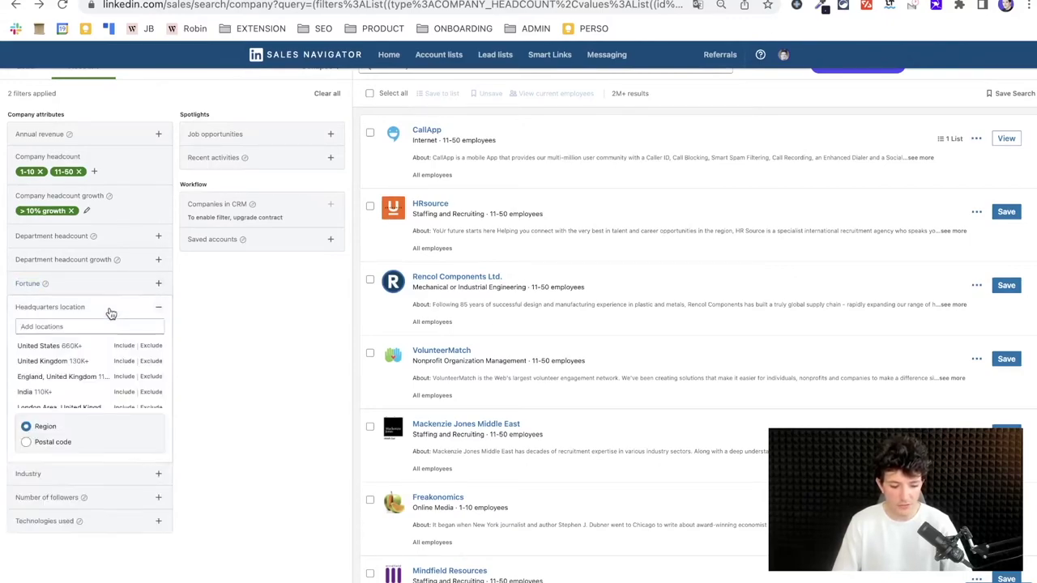
left_click(48, 346)
left_click(220, 357)
Include Computer Software as the industry filter, narrowing results to 14K+ companies
left_click(100, 365)
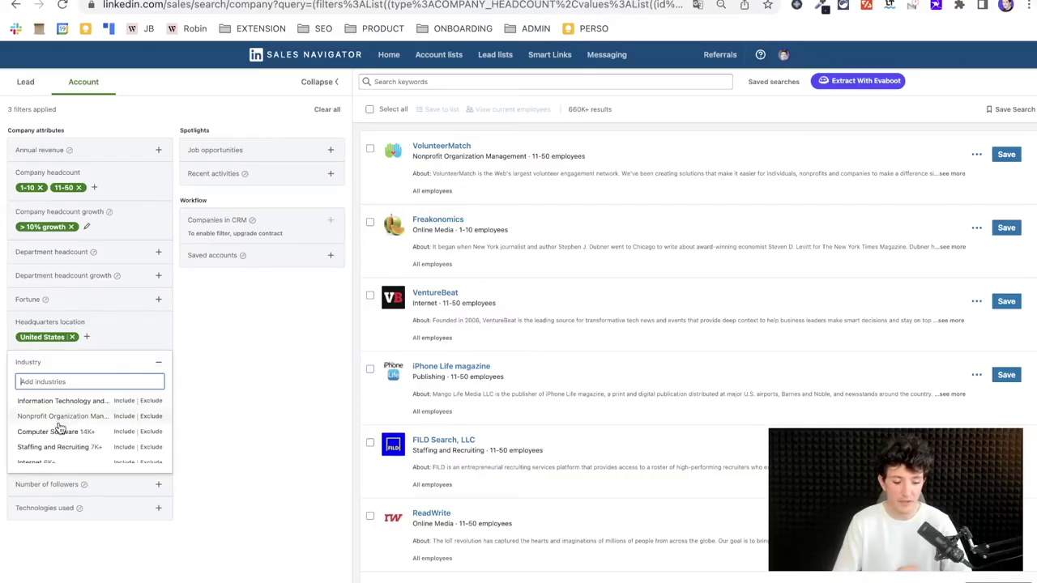
left_click(187, 305)
left_click(296, 371)
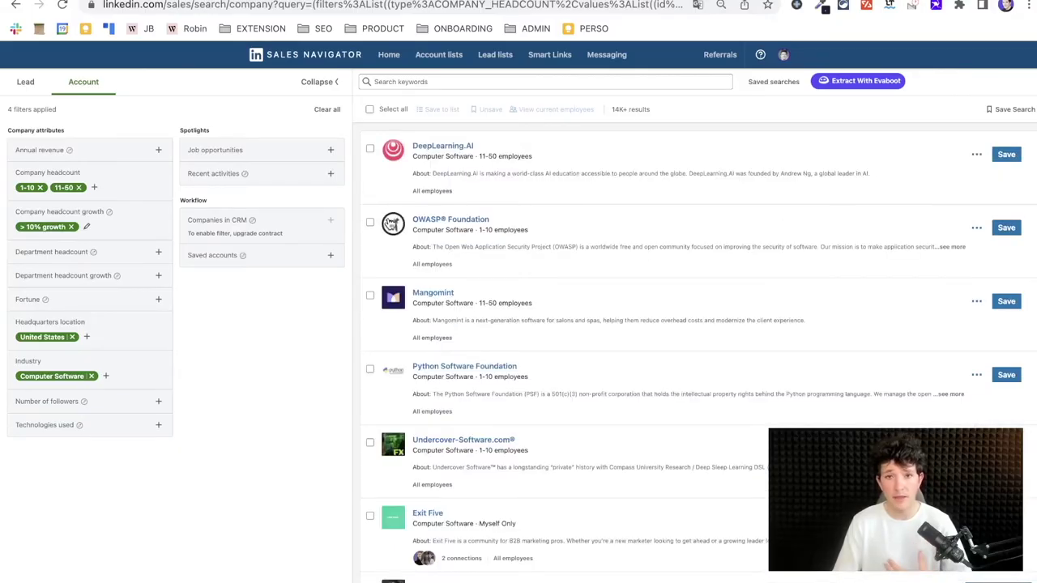
left_click(454, 150)
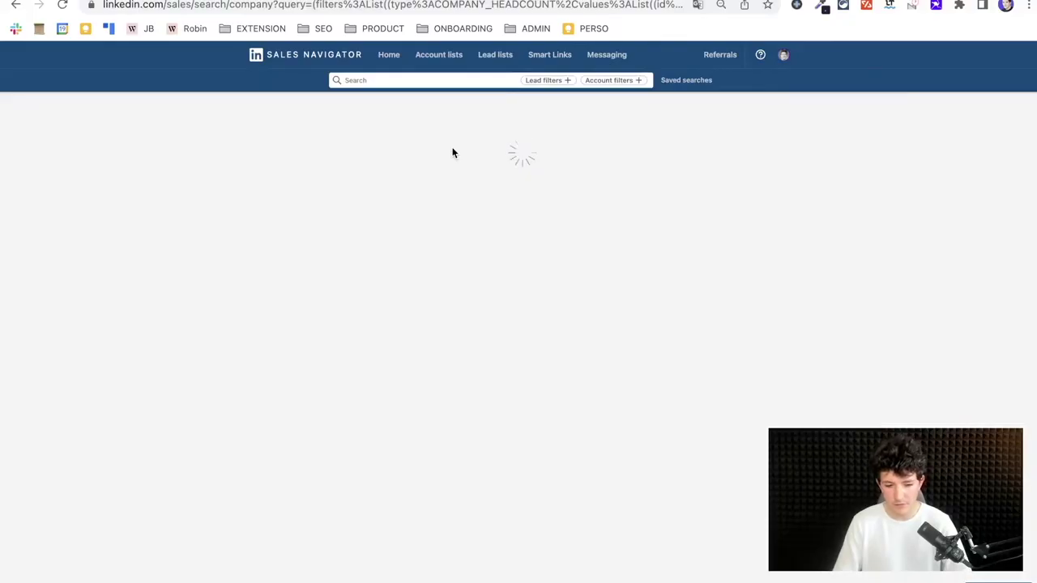
scroll(84, 164, "up", 5)
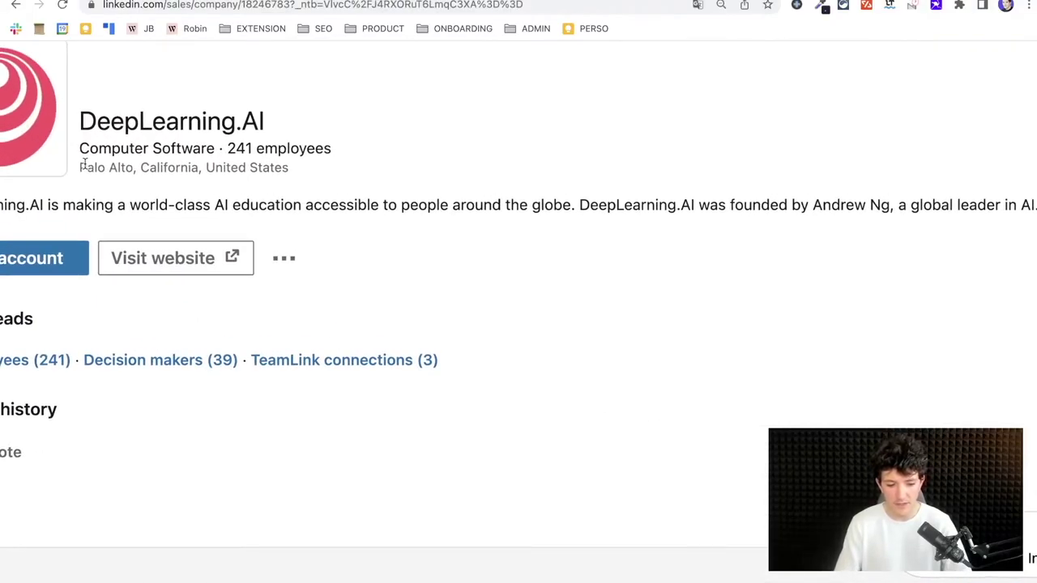
scroll(85, 164, "down", 5)
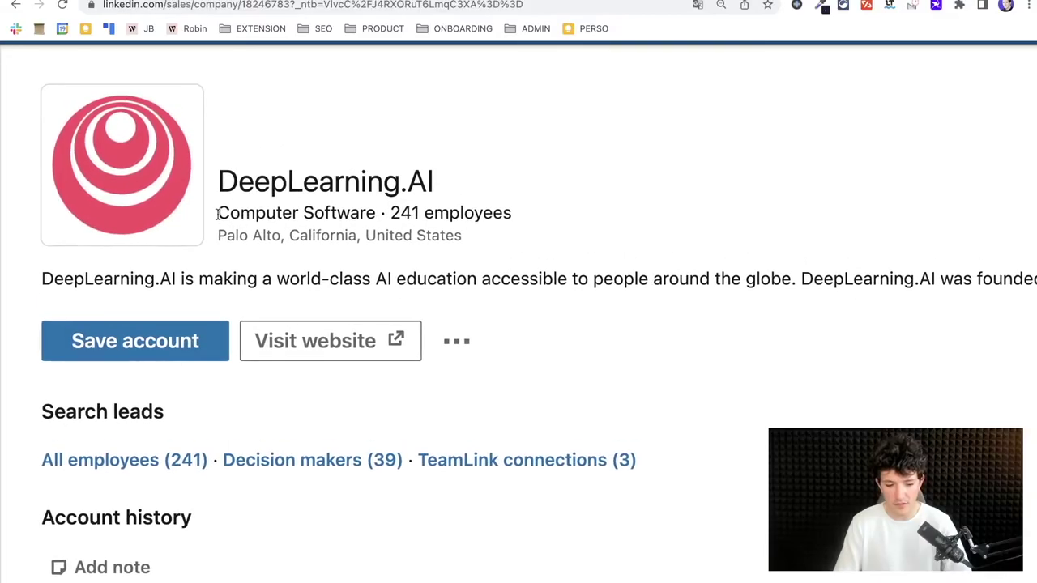
left_click_drag(217, 213, 376, 213)
left_click(17, 9)
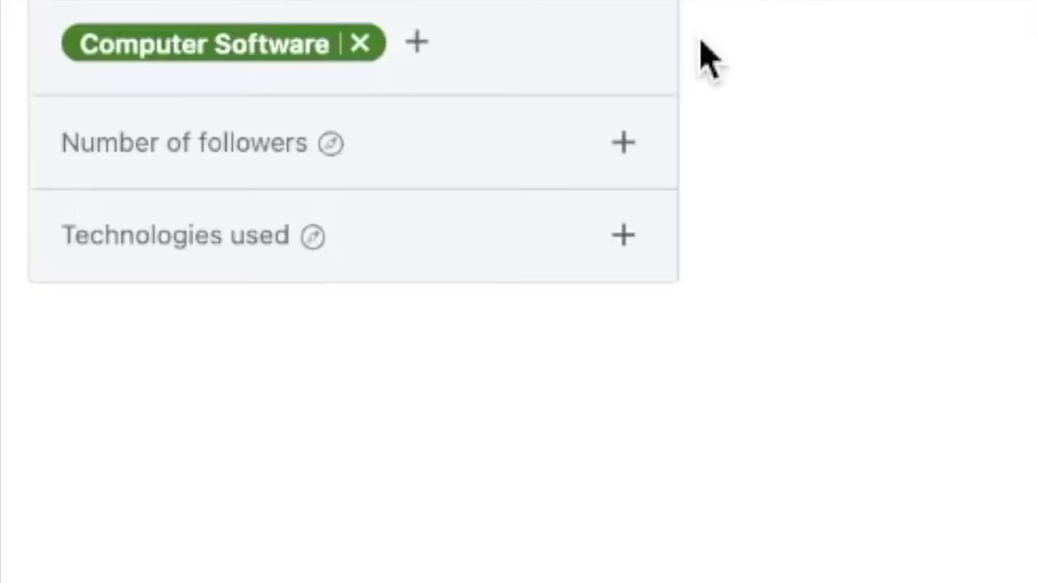
left_click(108, 402)
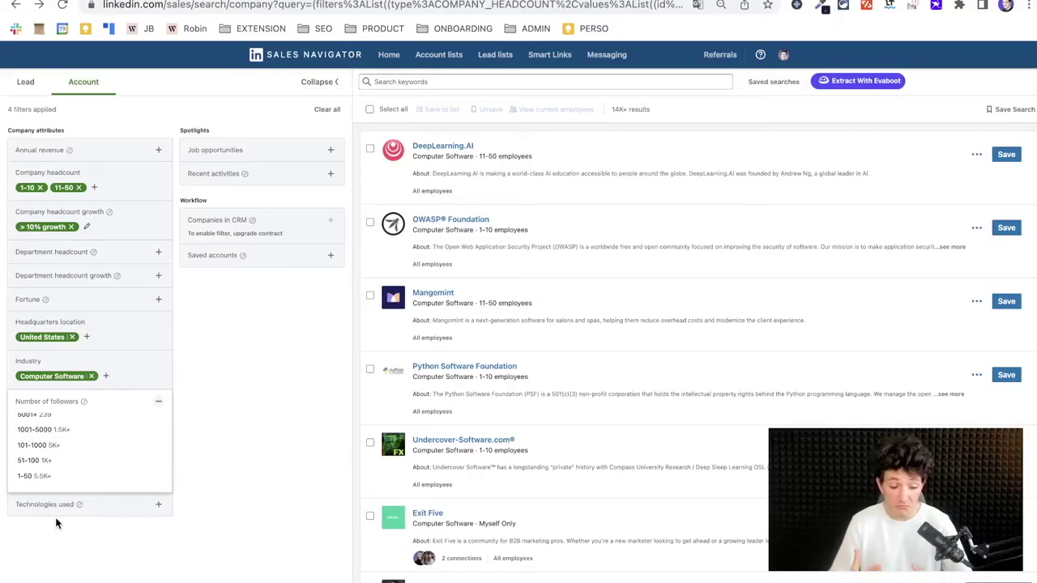
left_click(265, 508)
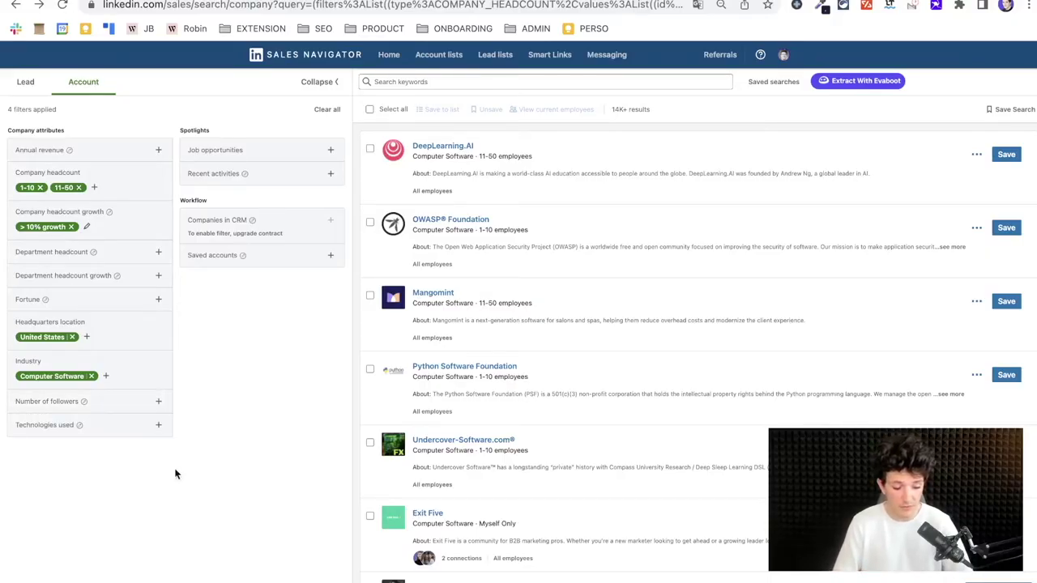
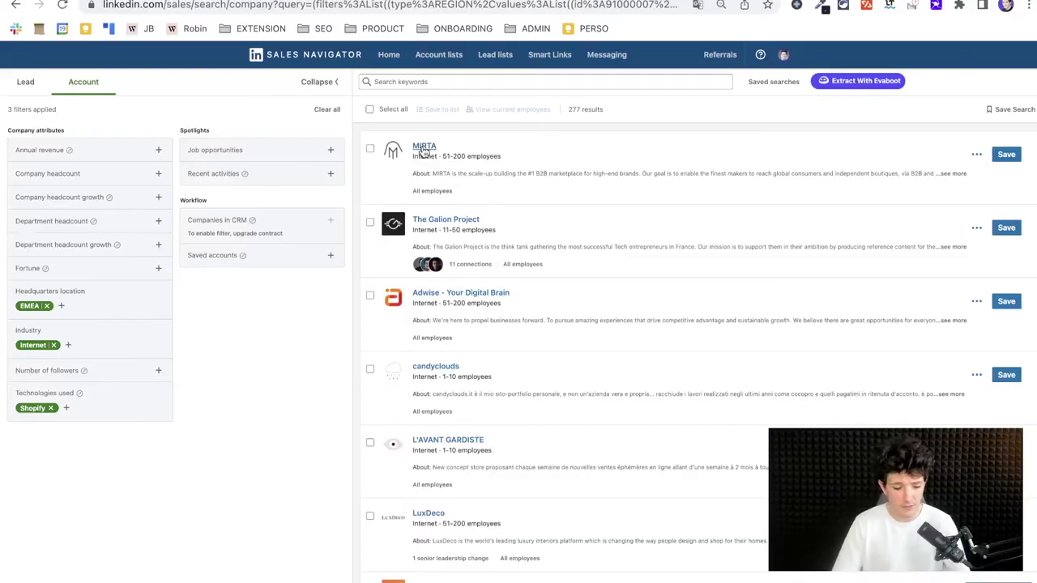
Open MIRTA's account page in a new tab, visit wholesale.mirta.com, and copy its URL
left_click_drag(438, 147, 413, 146)
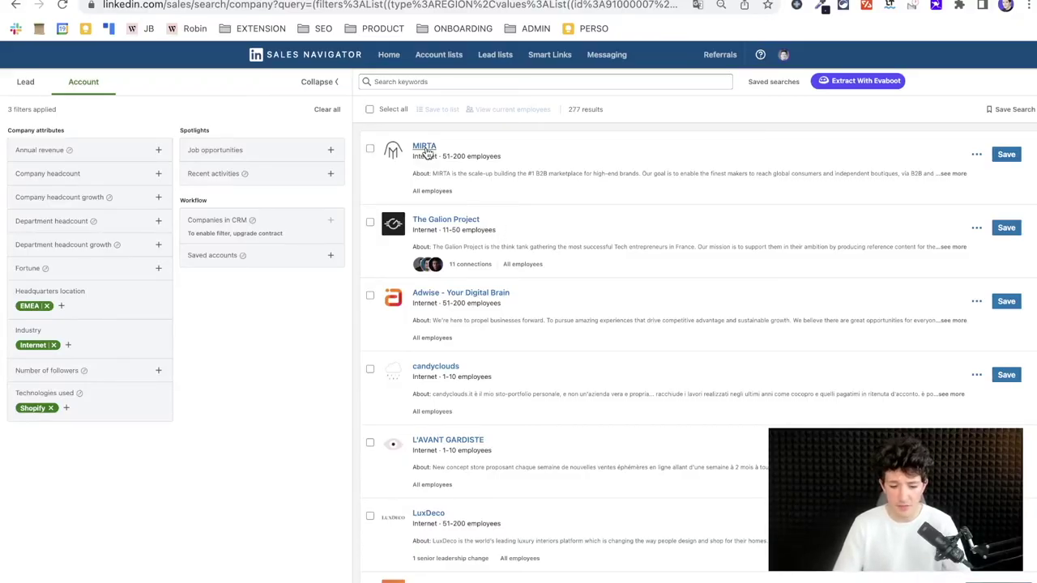
right_click(430, 148)
left_click(455, 152)
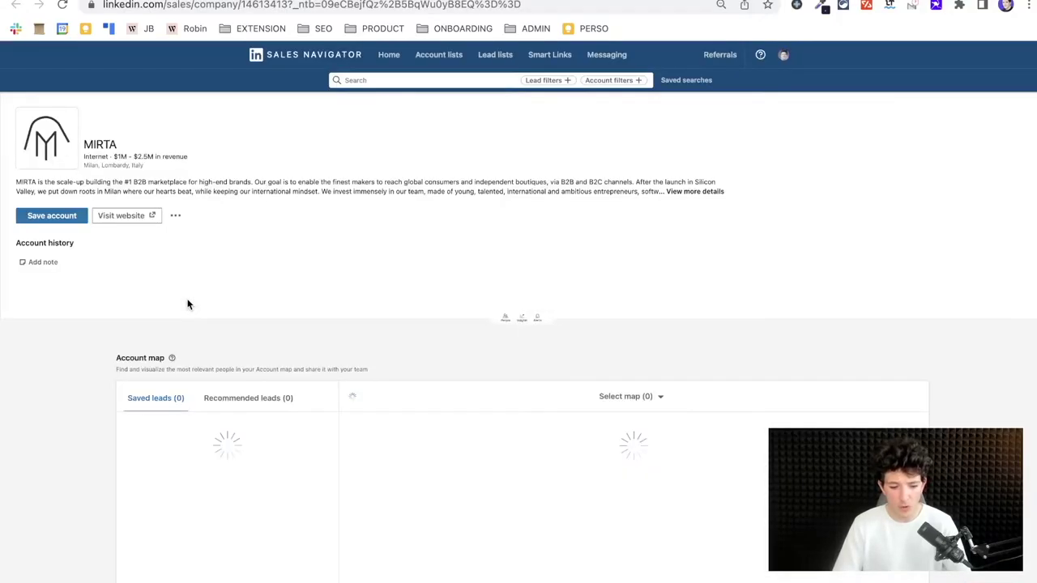
left_click(125, 215)
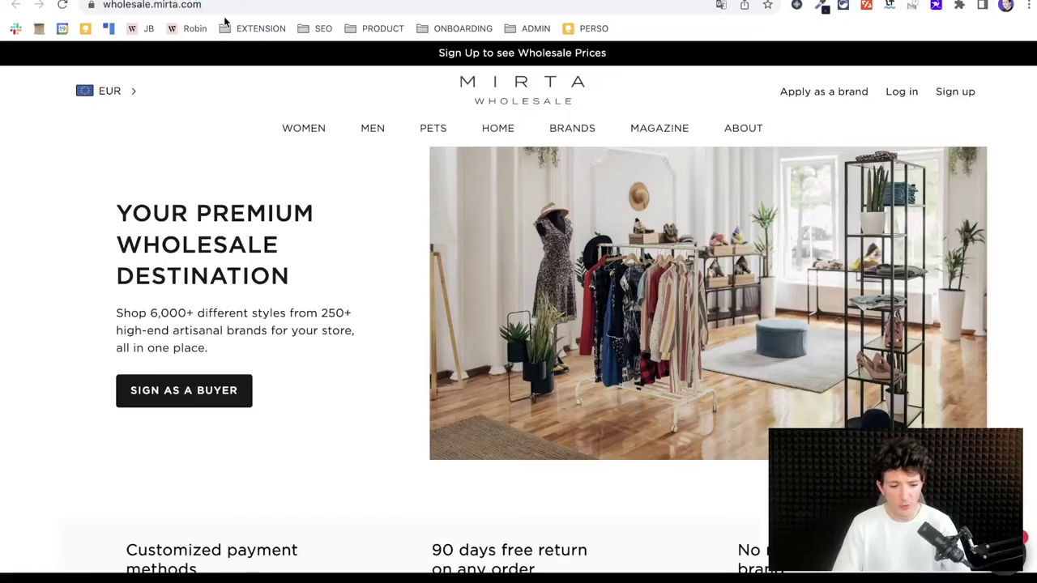
left_click(250, 7)
key("super+c")
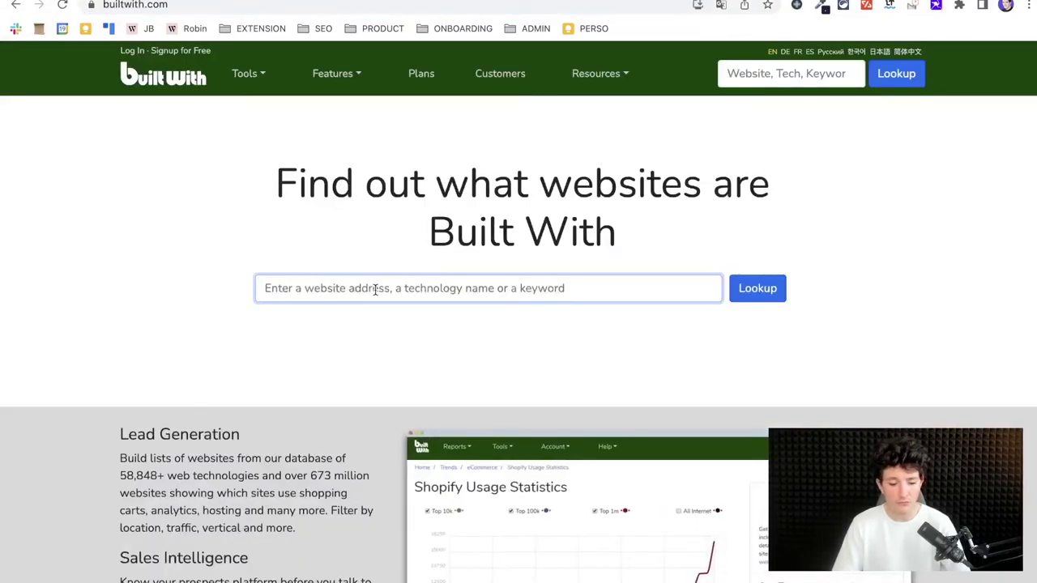
Run a BuiltWith lookup on the pasted wholesale.mirta.com address
left_click(375, 290)
key("super+v")
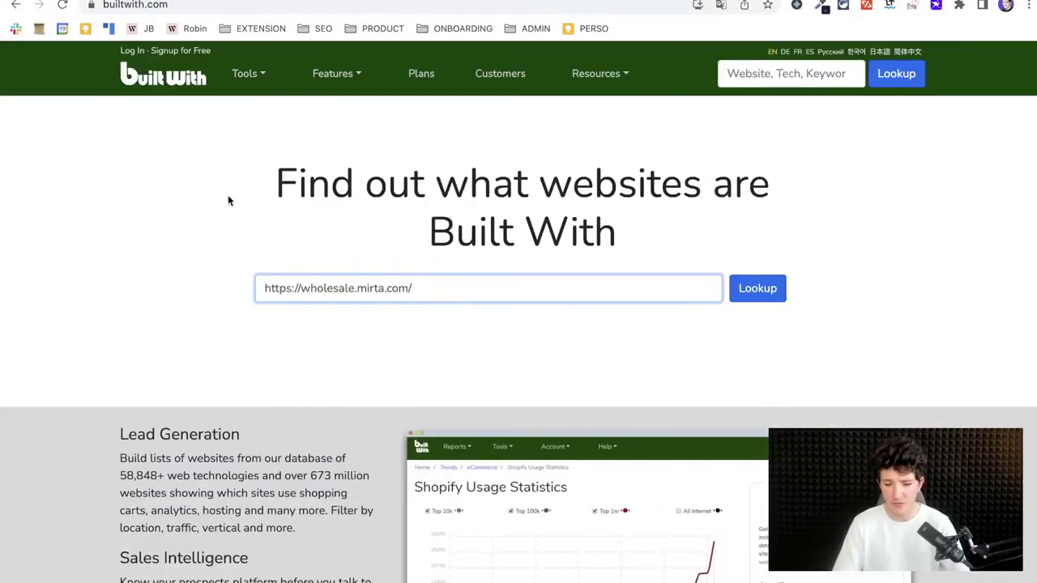
left_click(771, 287)
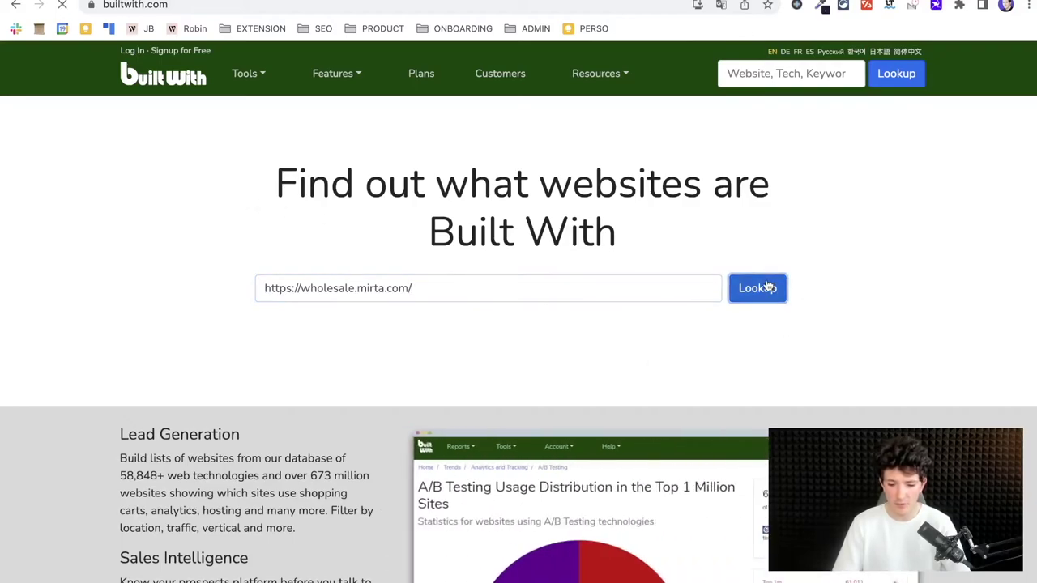
Search the profile for 'shopify', find no match, and return to Sales Navigator
scroll(322, 300, "down", 5)
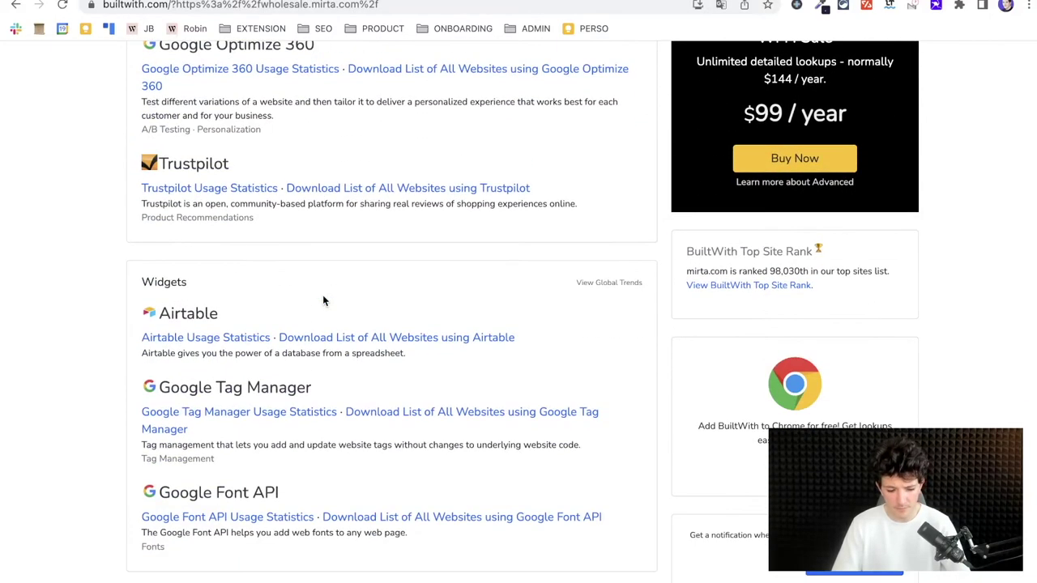
key("super+f")
type("shopi")
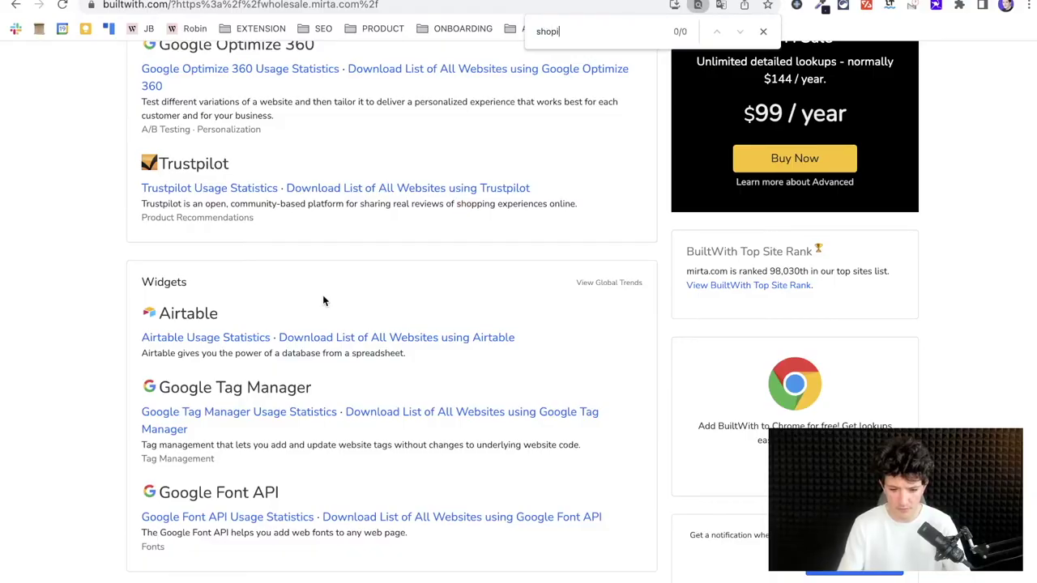
type("fy")
scroll(288, 438, "down", 15)
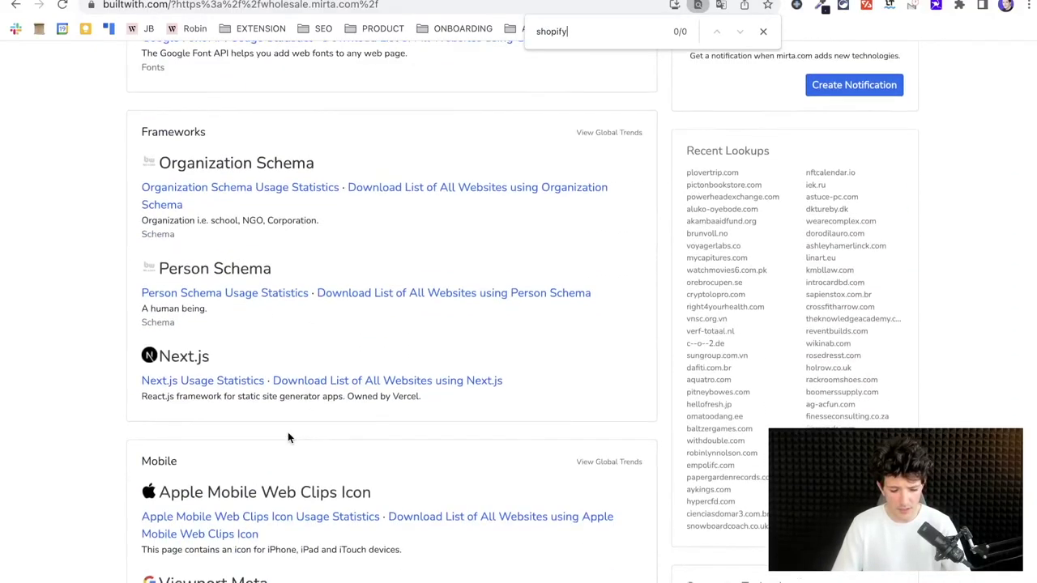
scroll(289, 437, "down", 20)
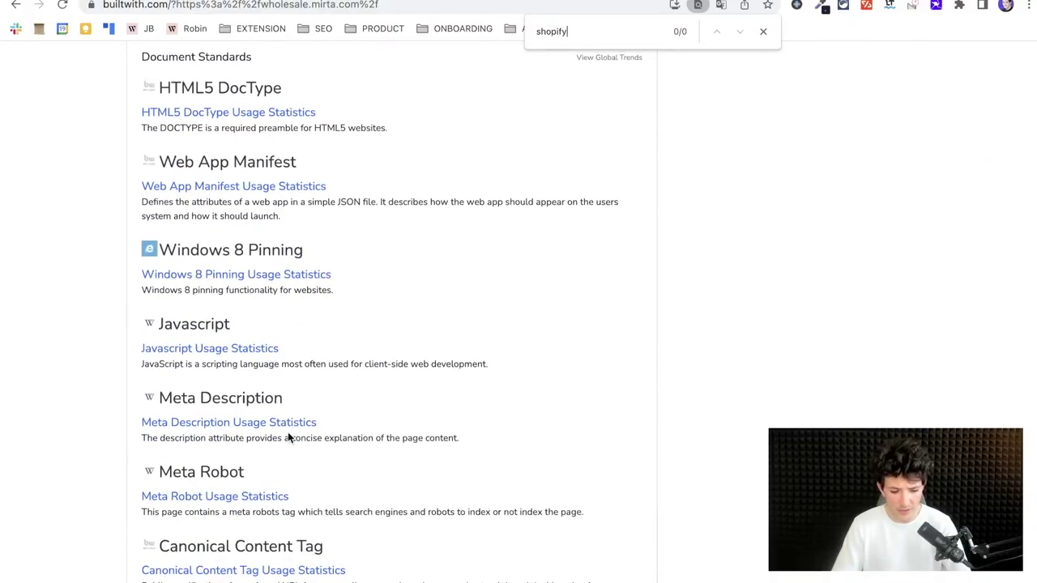
scroll(287, 435, "down", 5)
scroll(287, 435, "up", 20)
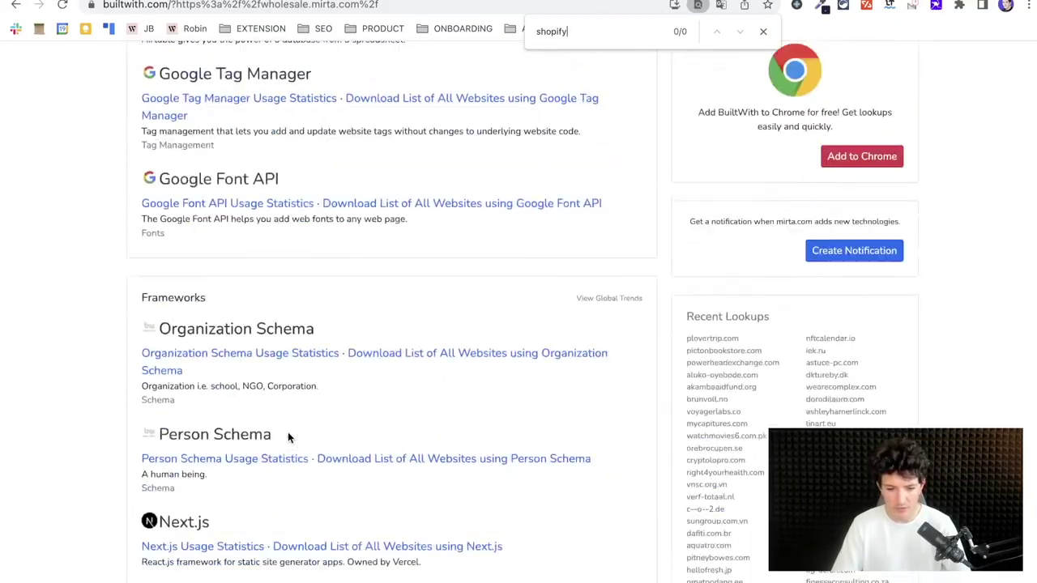
key("ctrl+shift+Tab")
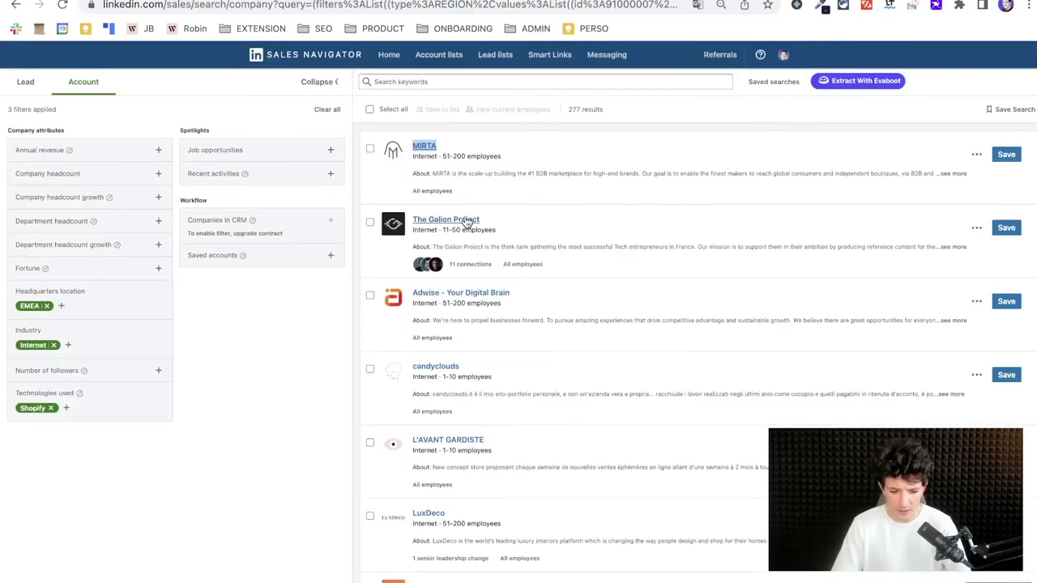
left_click(467, 223)
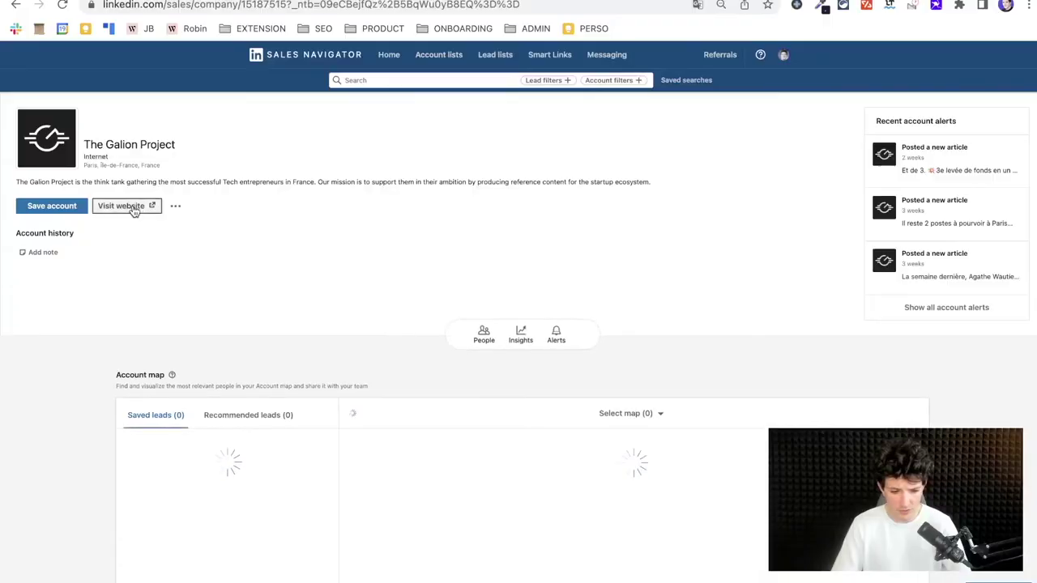
left_click(121, 207)
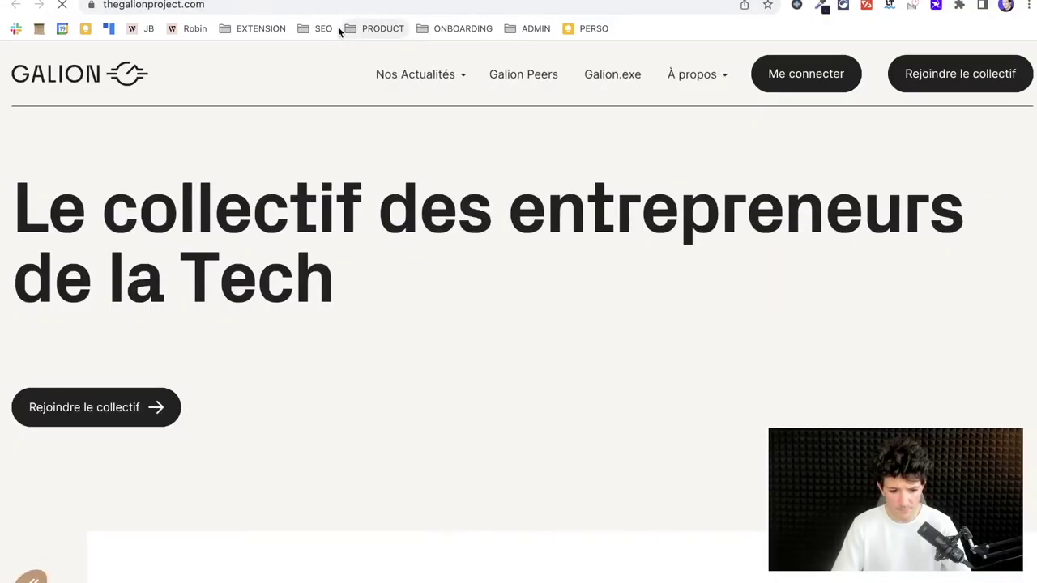
left_click(344, 5)
key("ctrl+c")
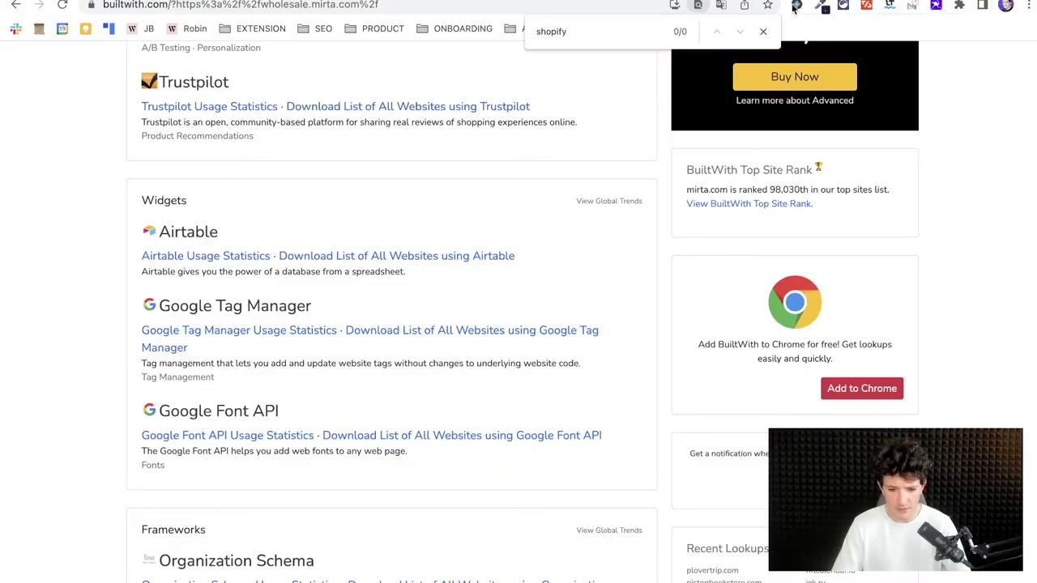
scroll(335, 273, "up", 6)
scroll(335, 273, "down", 1)
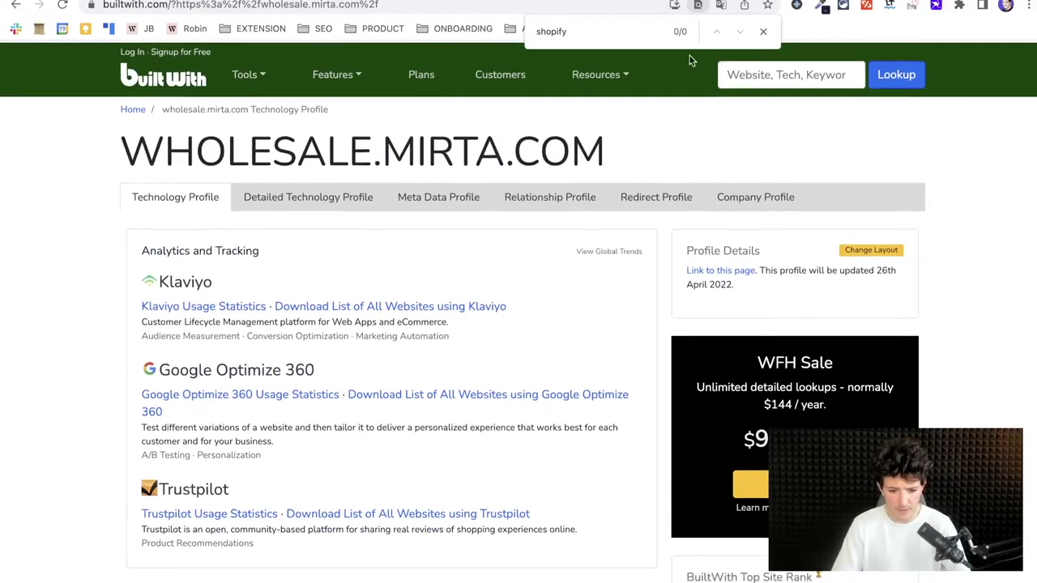
Look up thegalionproject.com on BuiltWith and search its profile for 'shopify'
left_click(188, 85)
key("ctrl+v")
left_click(770, 291)
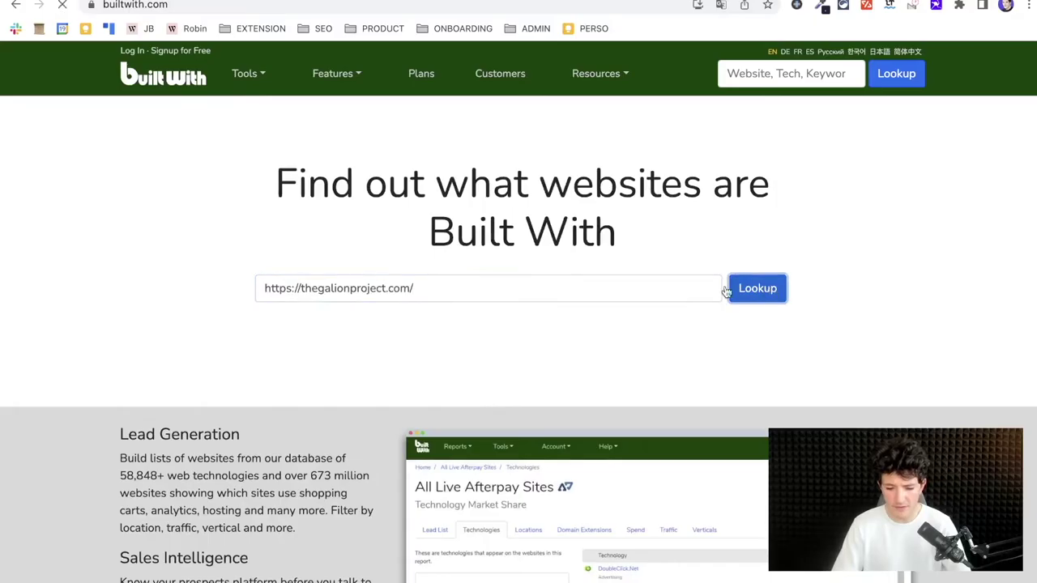
key("ctrl+f")
type("shopi")
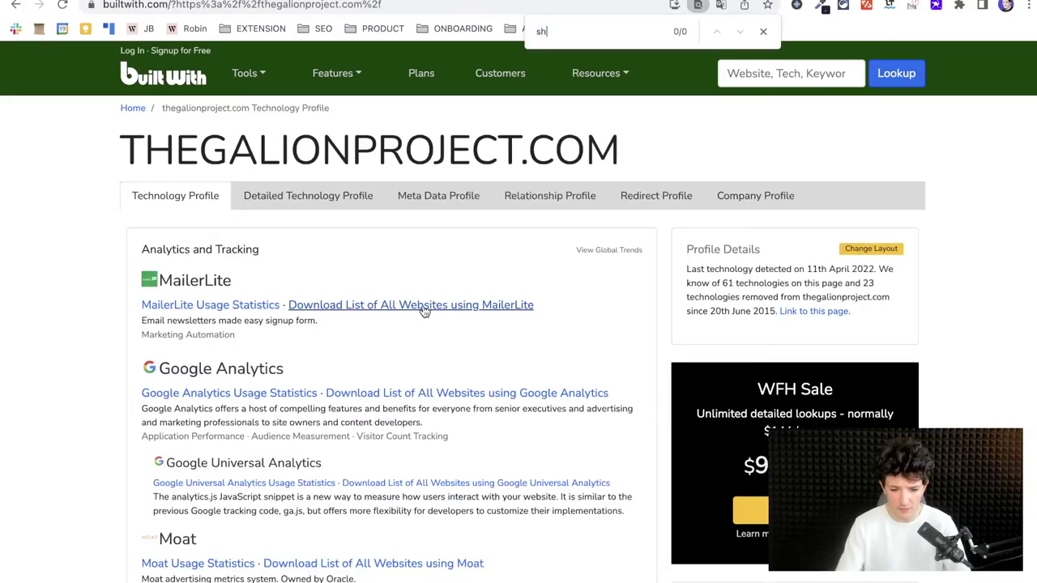
type("fy")
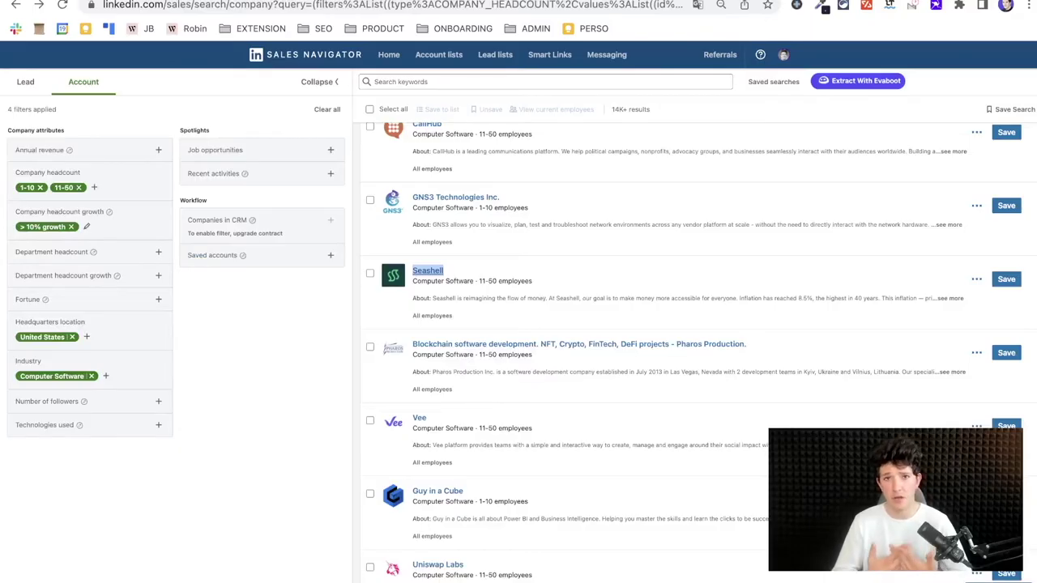
Filter accounts by Hiring on LinkedIn and Funding events in past 12 months (113 results)
left_click(348, 213)
left_click(268, 154)
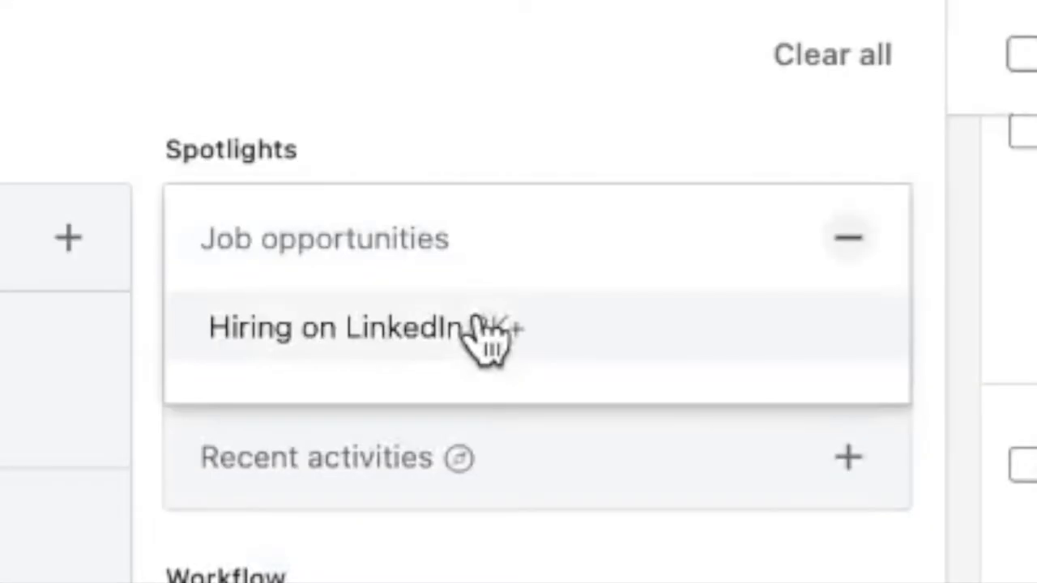
left_click(480, 320)
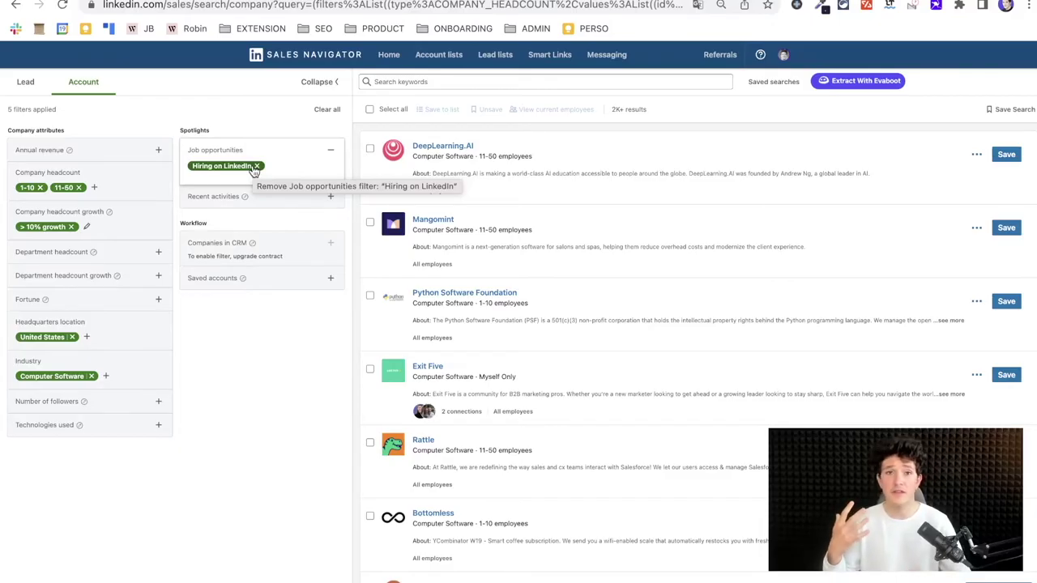
left_click(274, 202)
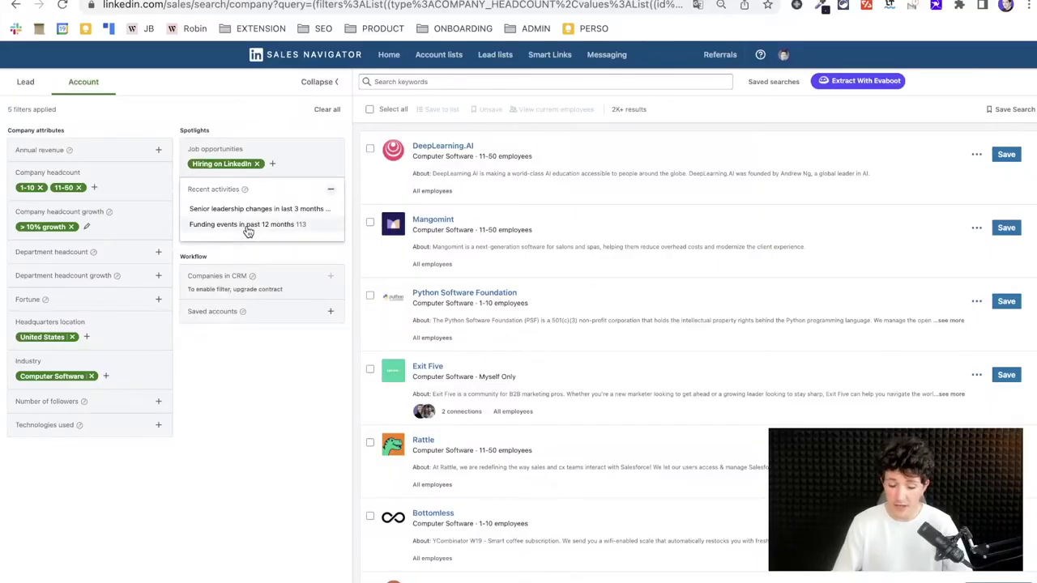
left_click(381, 241)
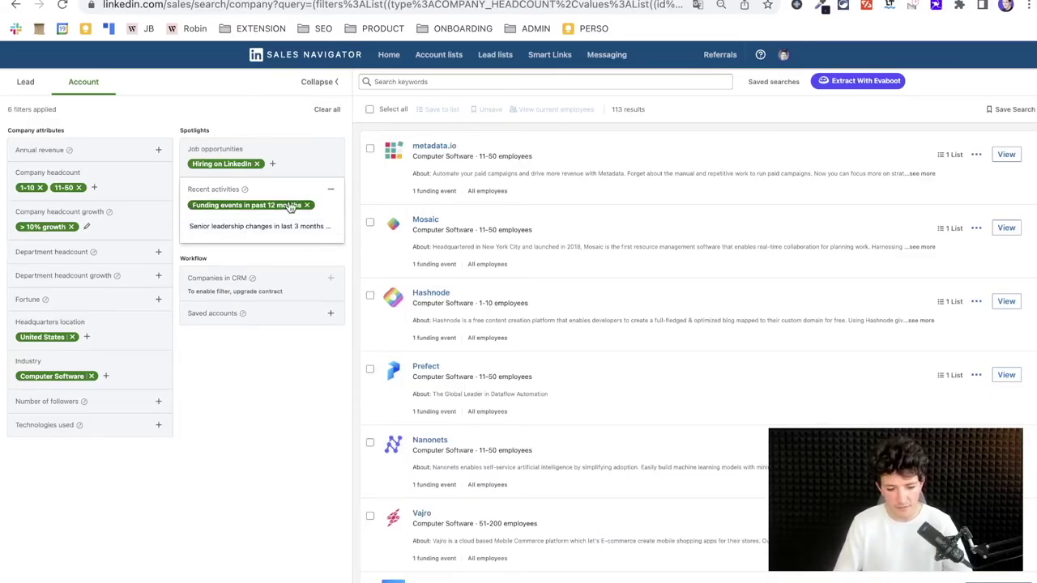
Check metadata.io's funding event, then swap the funding filter for Senior leadership changes
left_click(442, 193)
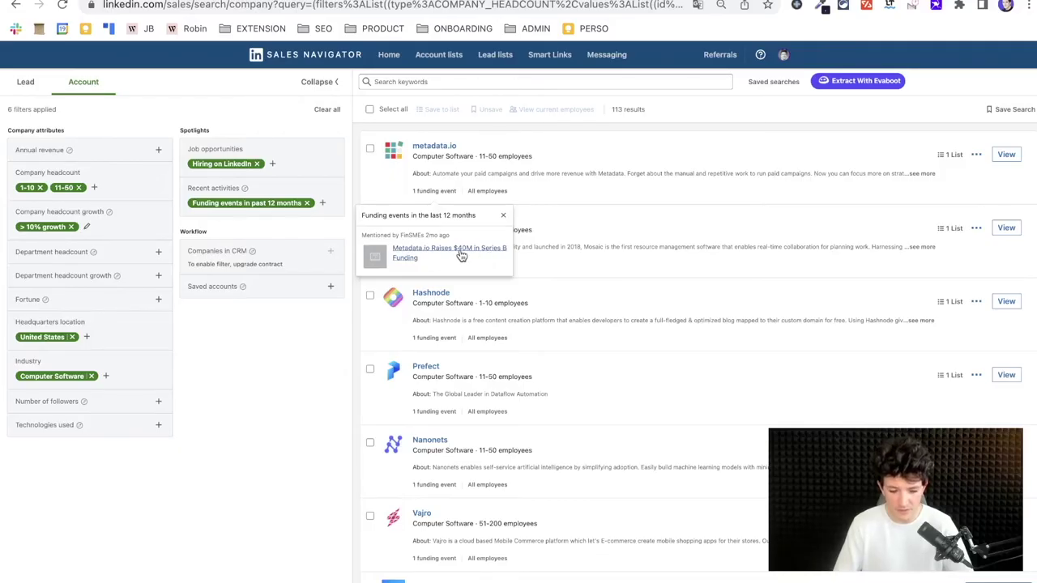
scroll(601, 204, "down", 1)
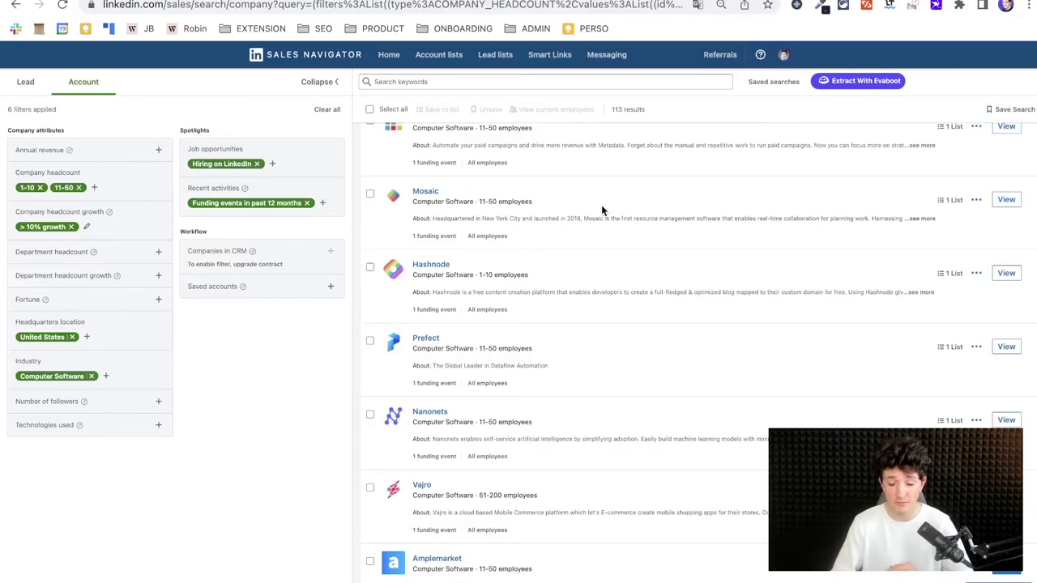
left_click(307, 202)
left_click(283, 193)
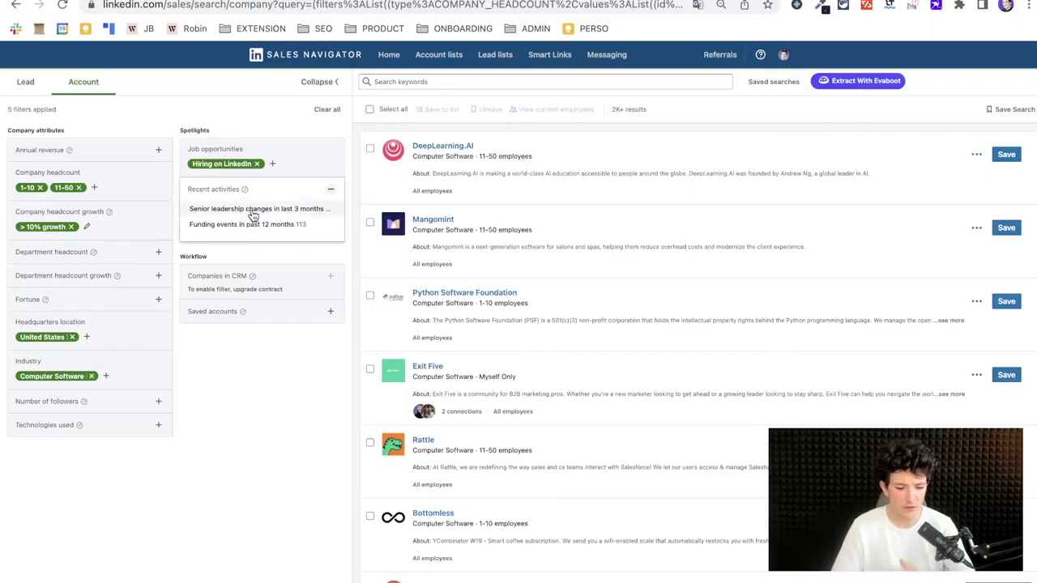
left_click(254, 209)
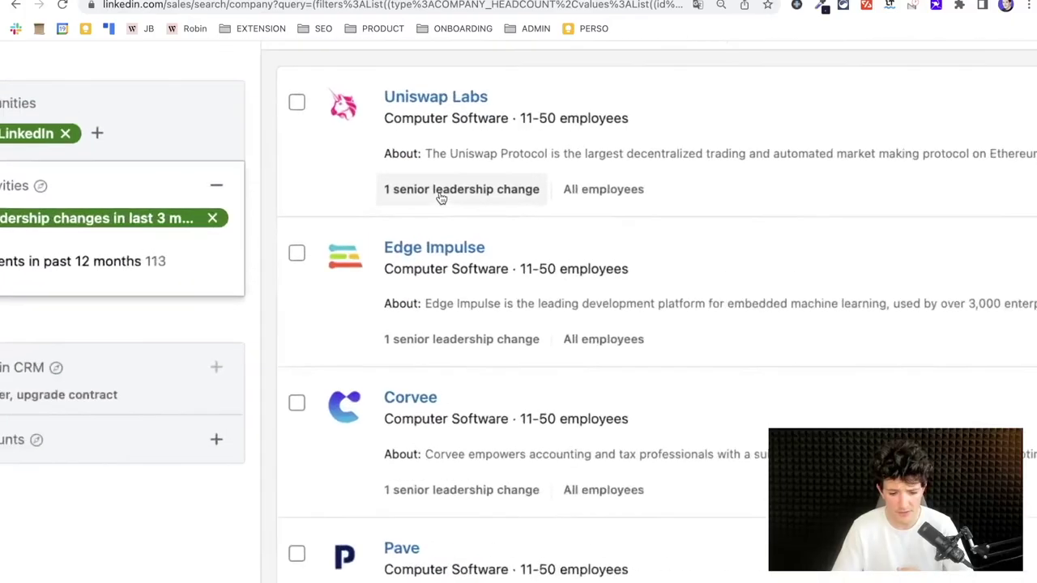
Inspect Uniswap Labs' new leader, start a message, then close the conversation and popup
left_click(444, 194)
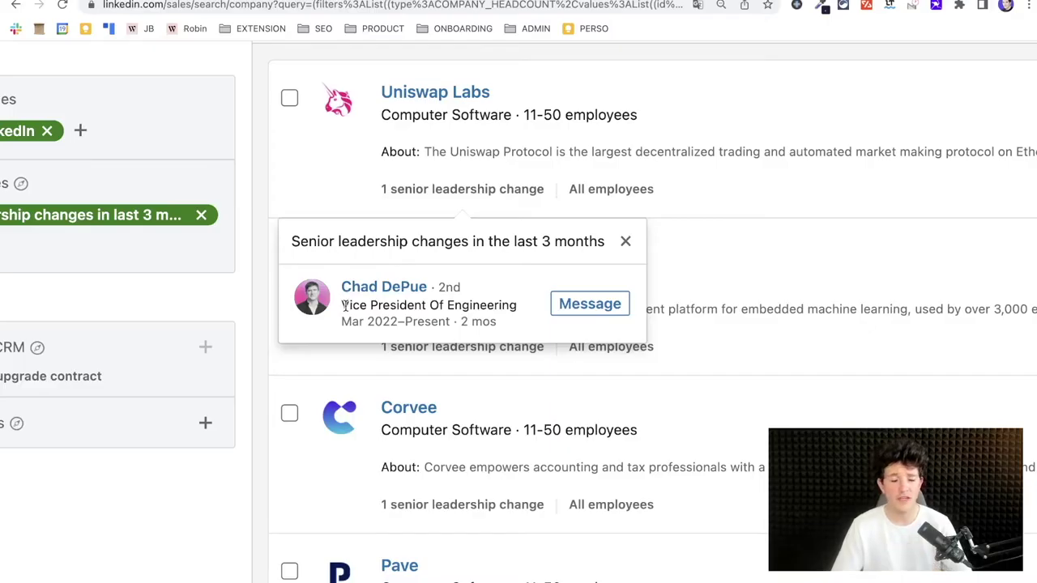
left_click_drag(343, 306, 521, 304)
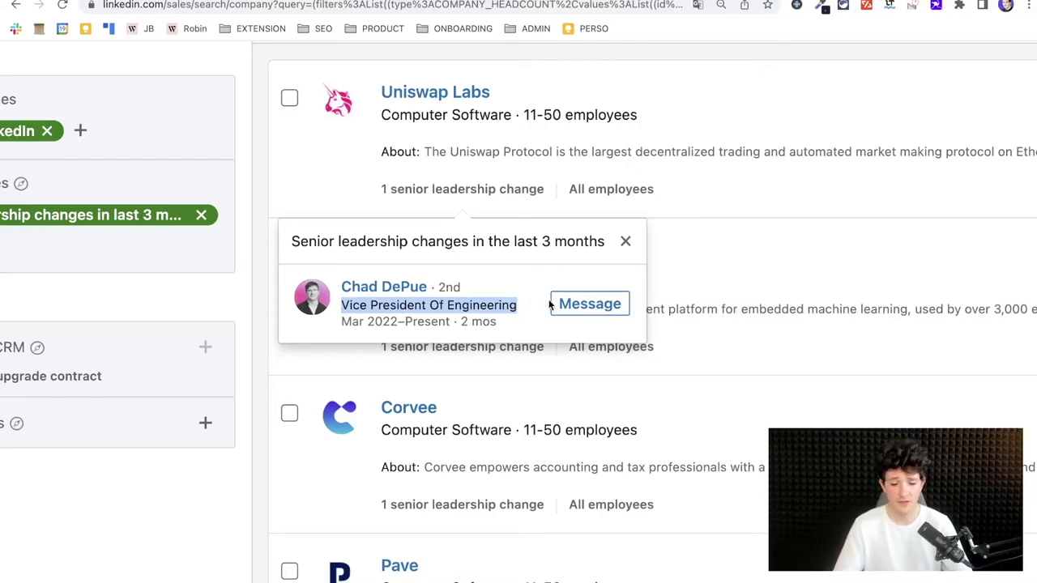
left_click(590, 304)
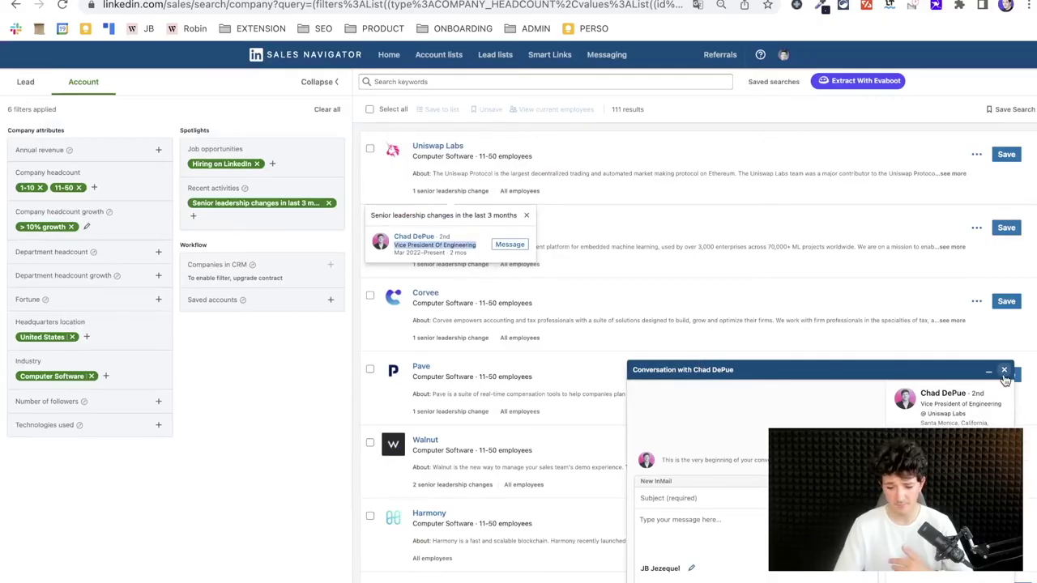
left_click(1004, 370)
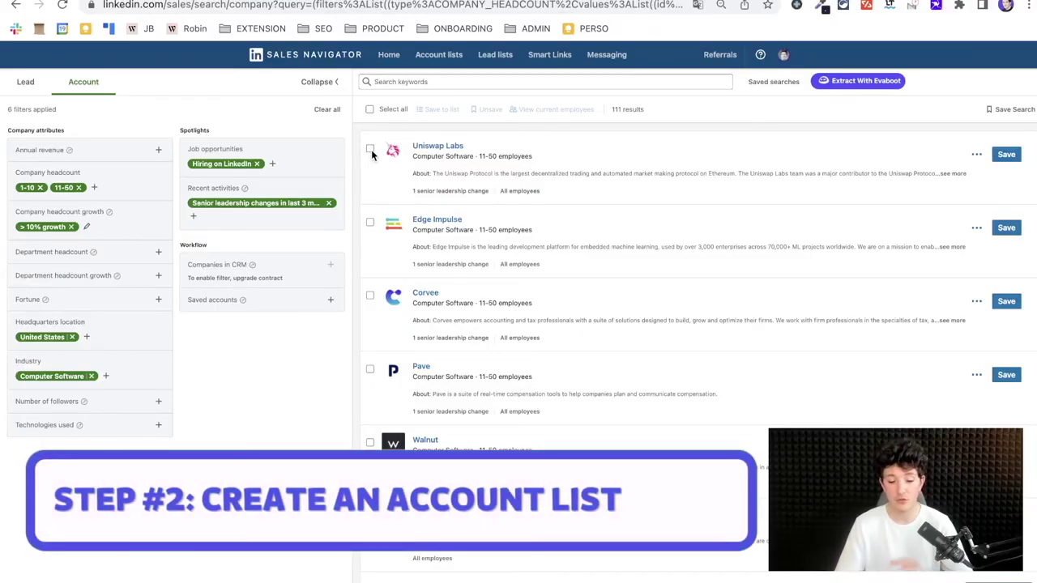
Save all page 1 accounts to a new list named 'Account List for the video'
left_click(370, 149)
left_click(370, 222)
scroll(386, 383, "down", 2)
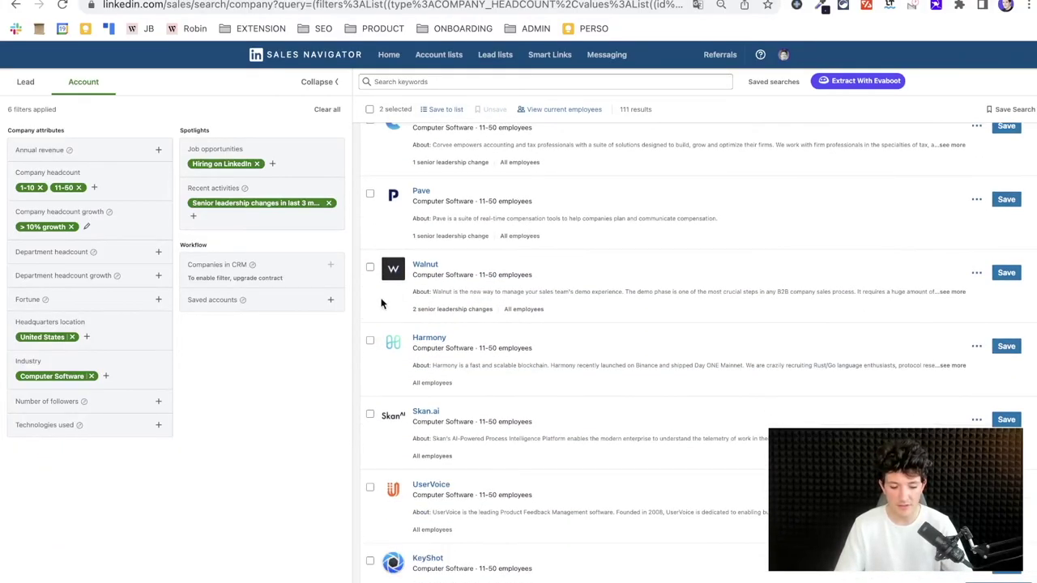
left_click(369, 267)
scroll(367, 267, "up", 2)
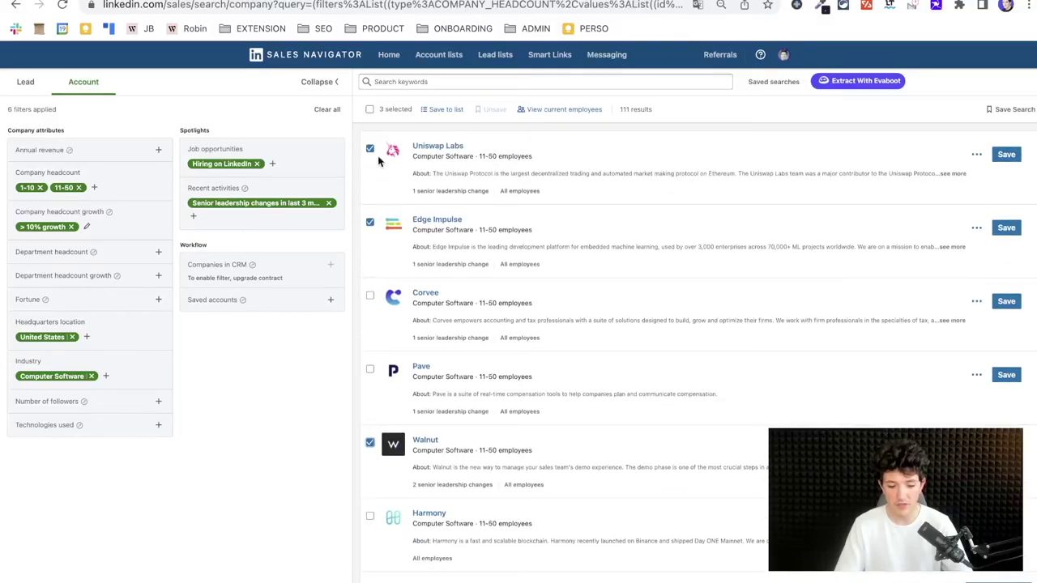
left_click(369, 110)
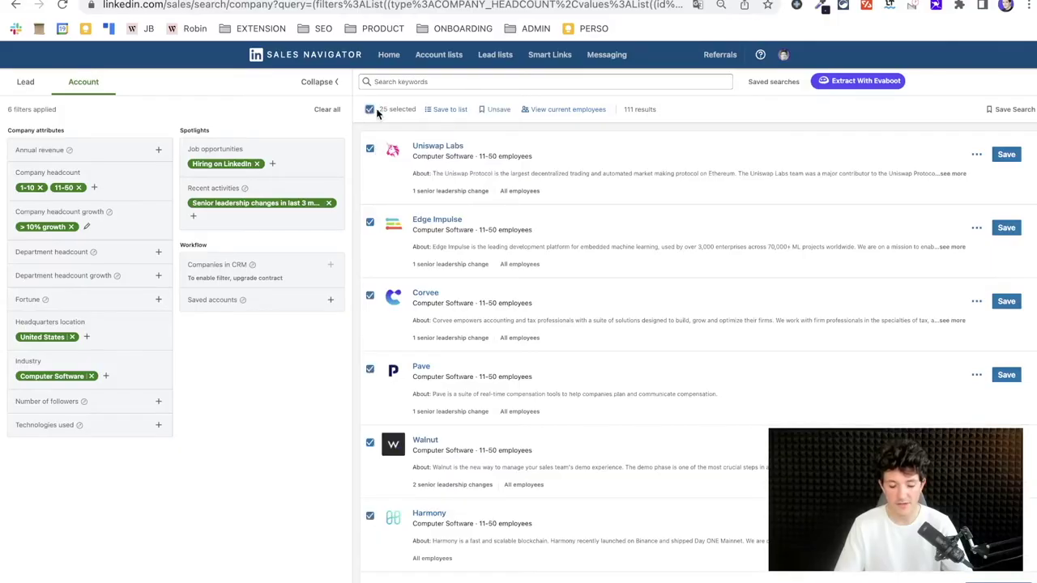
left_click(438, 110)
left_click(535, 130)
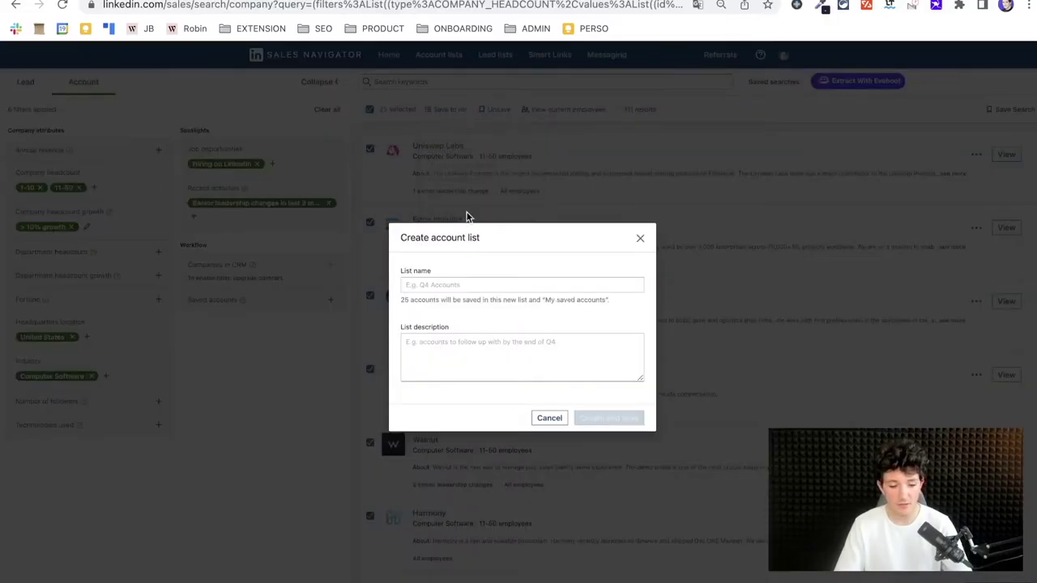
left_click(453, 285)
type("Account List for the video")
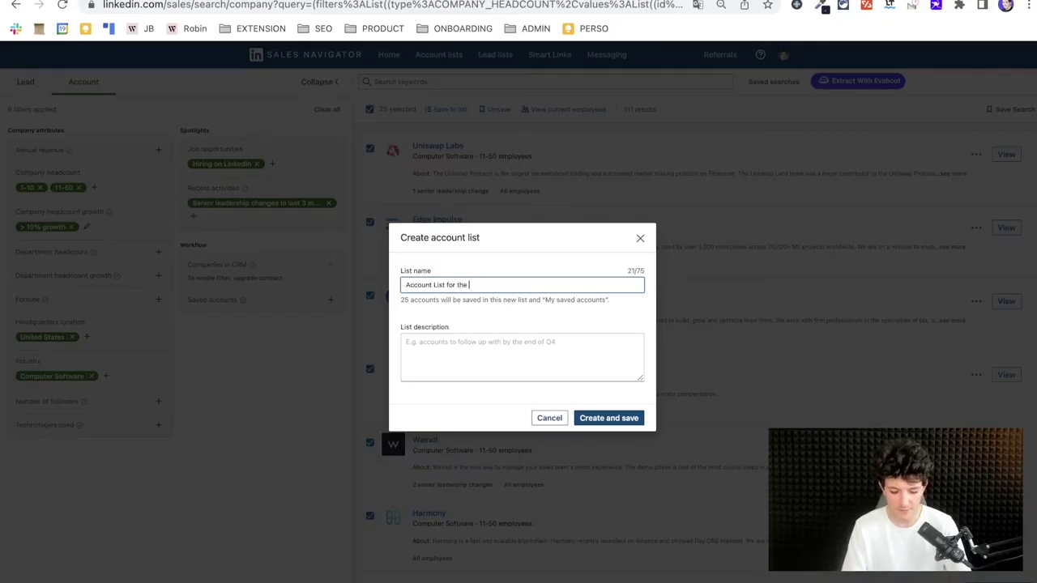
left_click(605, 421)
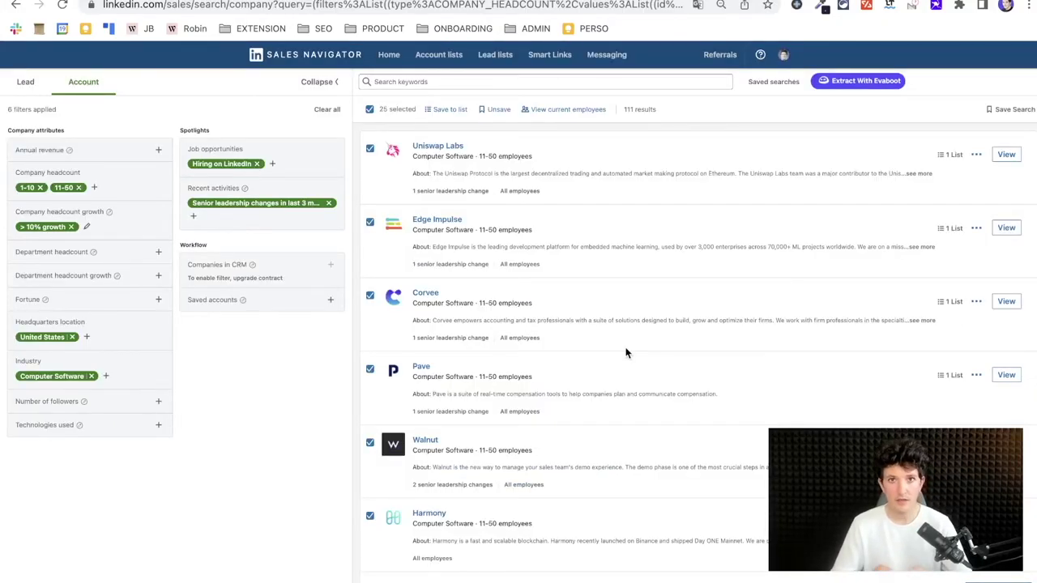
Add all page 2 accounts to Account List for the video
scroll(625, 352, "down", 10)
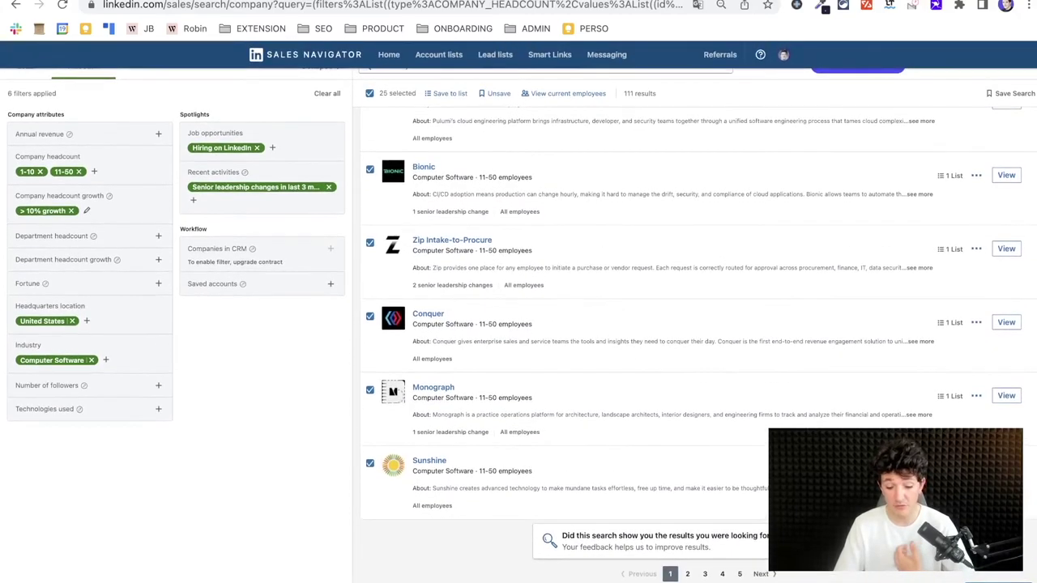
left_click(687, 573)
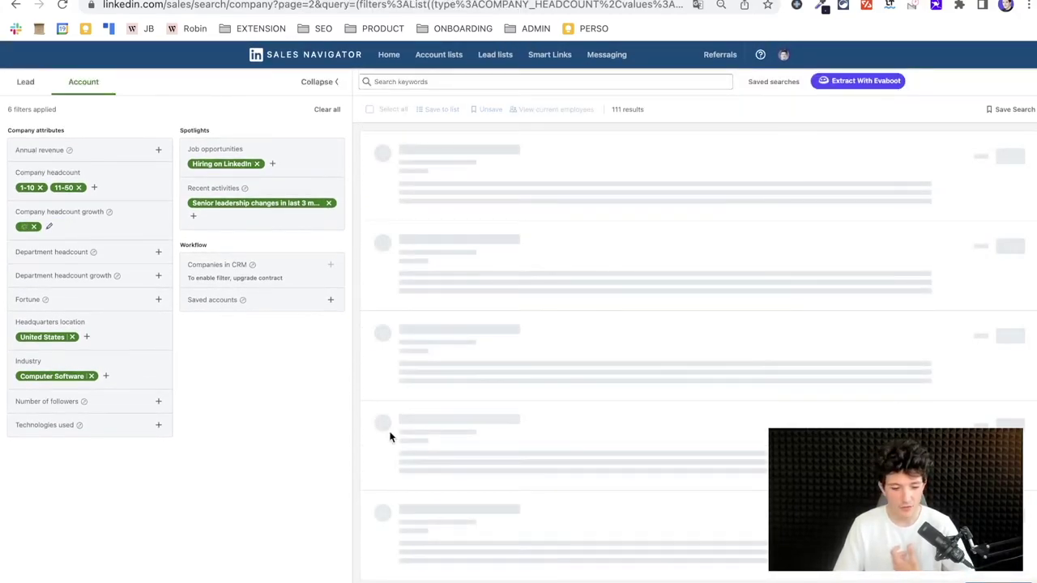
left_click(368, 110)
left_click(454, 110)
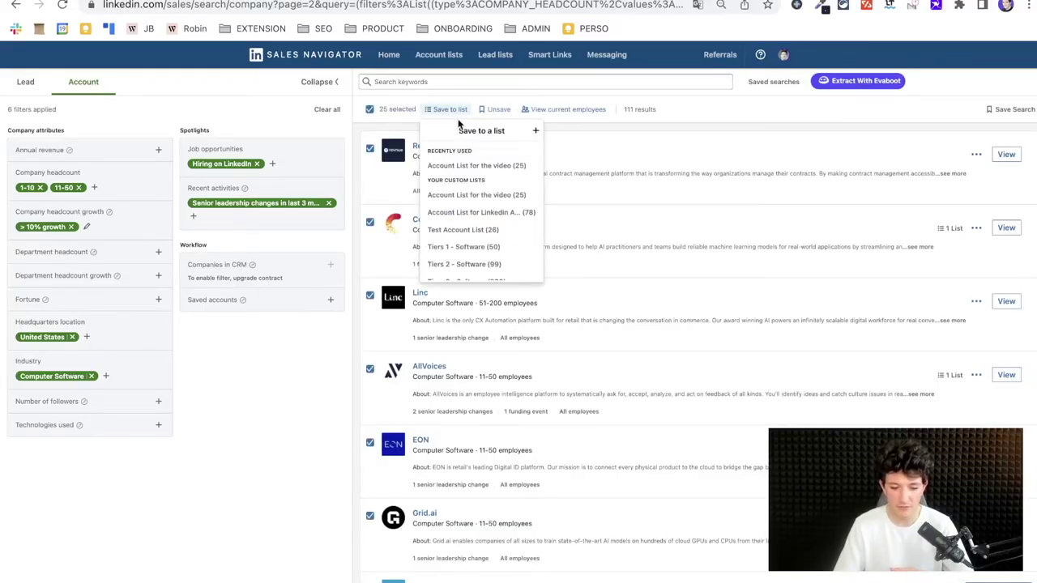
left_click(470, 165)
Add all page 3 accounts to Account List for the video
scroll(629, 383, "down", 15)
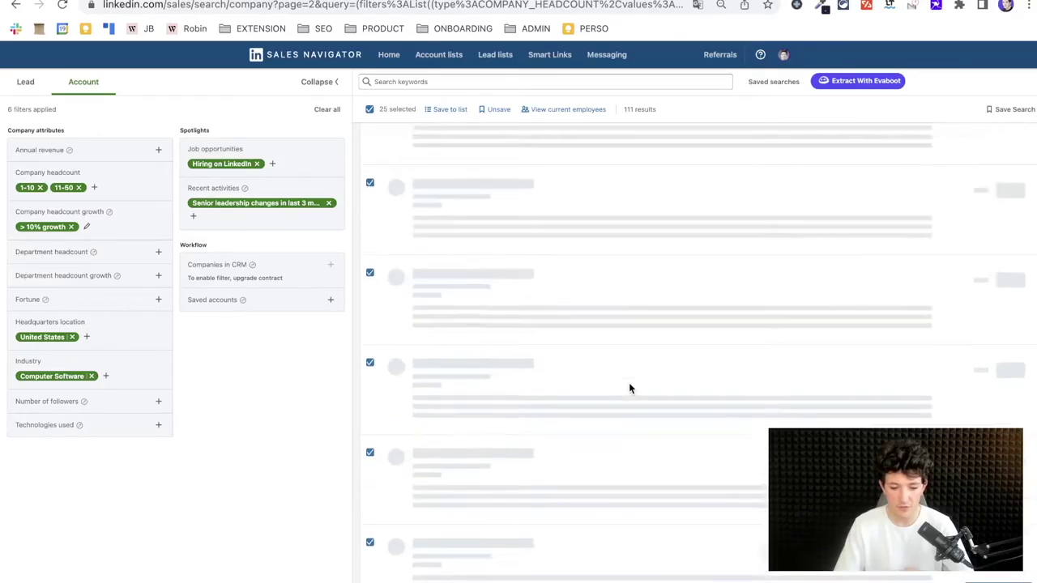
left_click(701, 580)
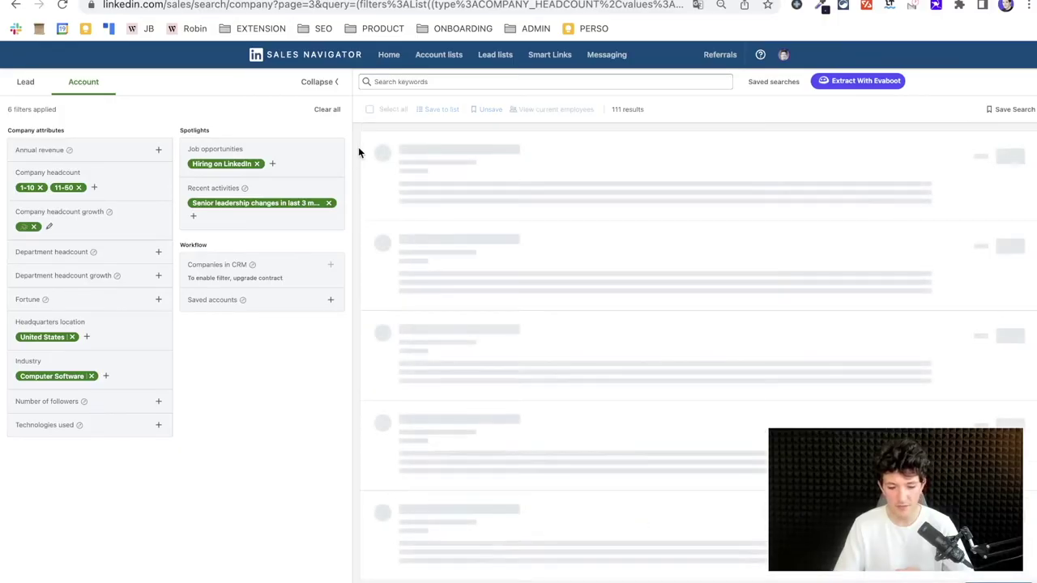
left_click(370, 109)
left_click(442, 109)
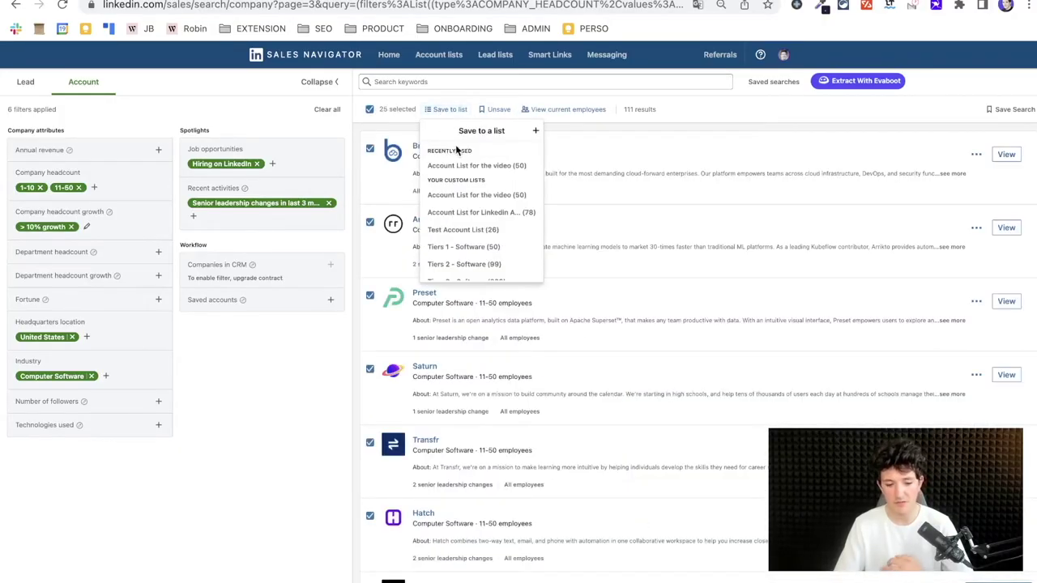
left_click(460, 165)
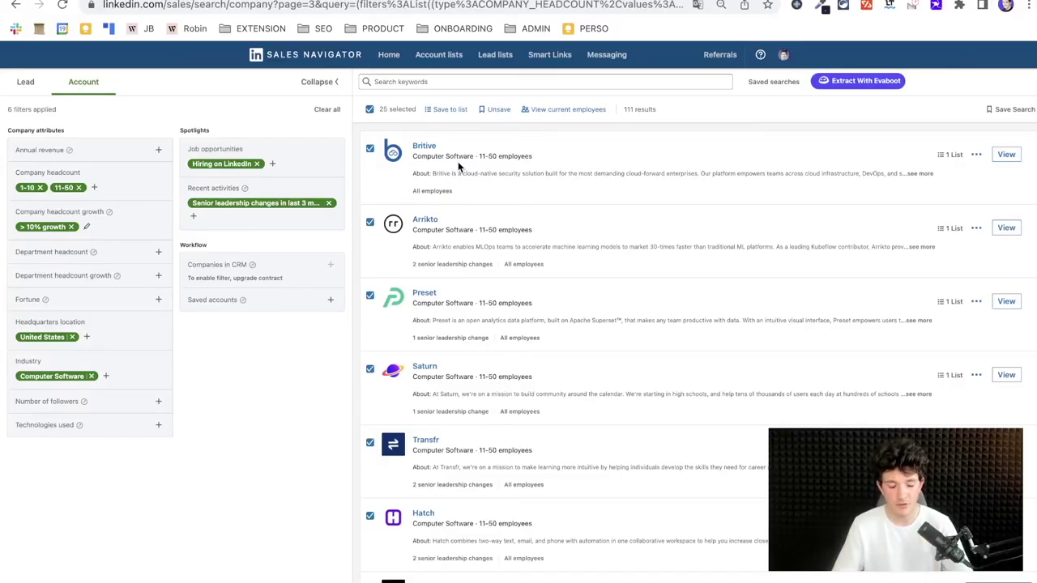
scroll(516, 355, "down", 1)
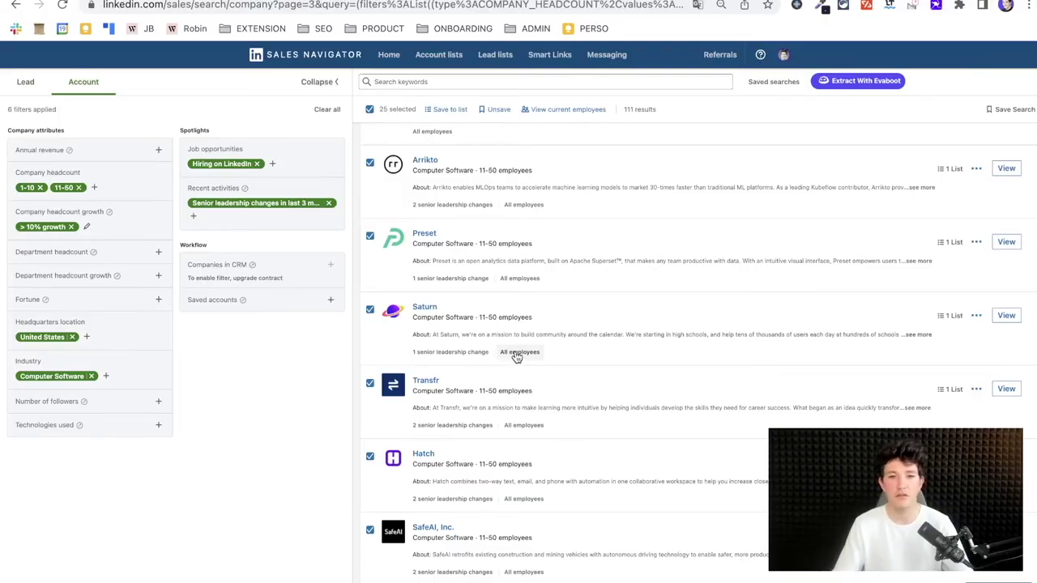
scroll(515, 356, "down", 10)
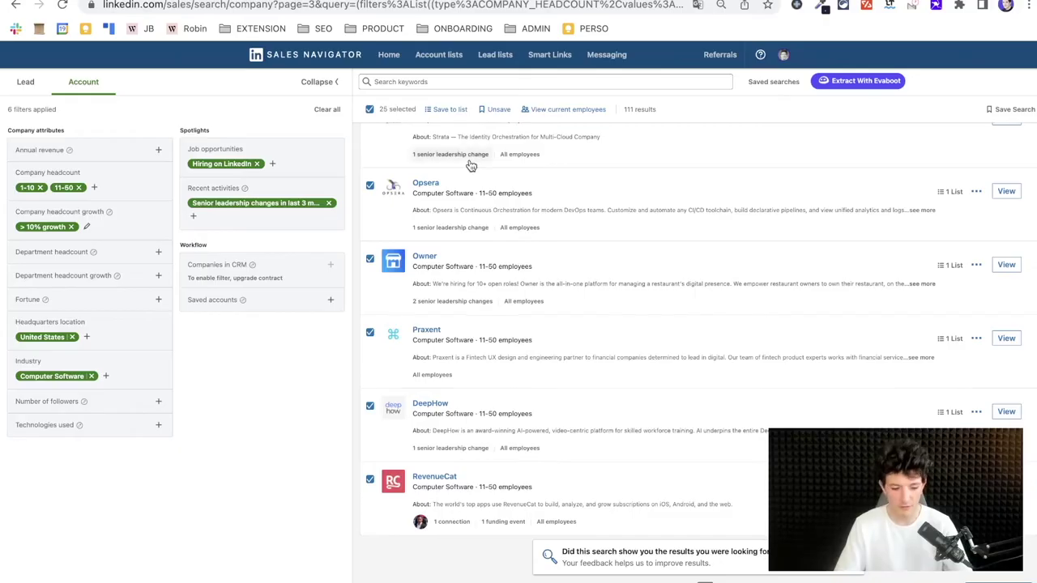
scroll(469, 162, "up", 10)
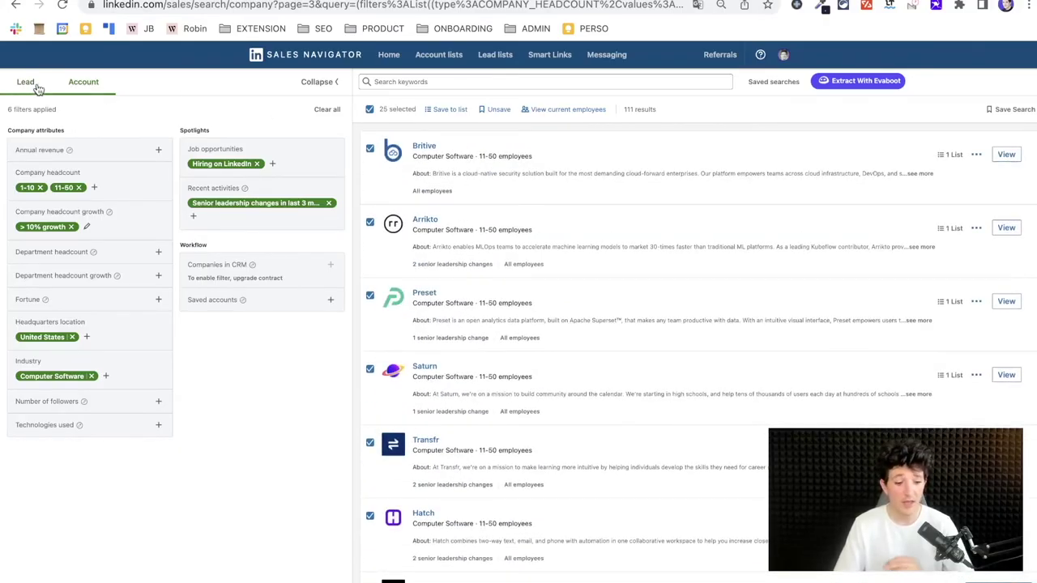
Switch to lead search and remove the United States, 1-10 and 11-50 headcount filters
left_click(28, 81)
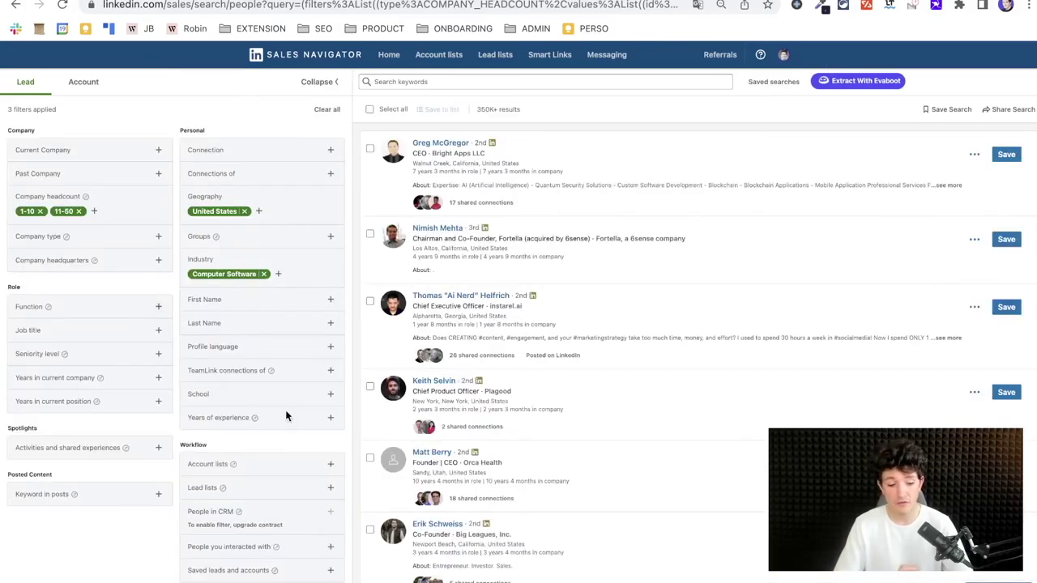
scroll(286, 410, "down", 1)
left_click(244, 211)
left_click(39, 211)
left_click(46, 212)
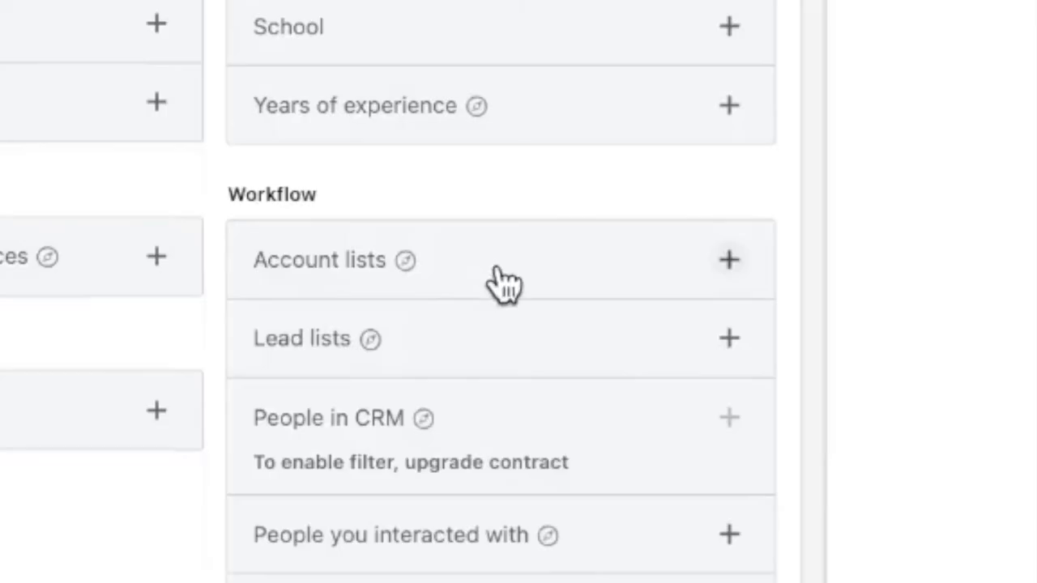
Include Account List for the video as the account list filter (5.5K+ leads)
left_click(260, 438)
scroll(500, 280, "down", 3)
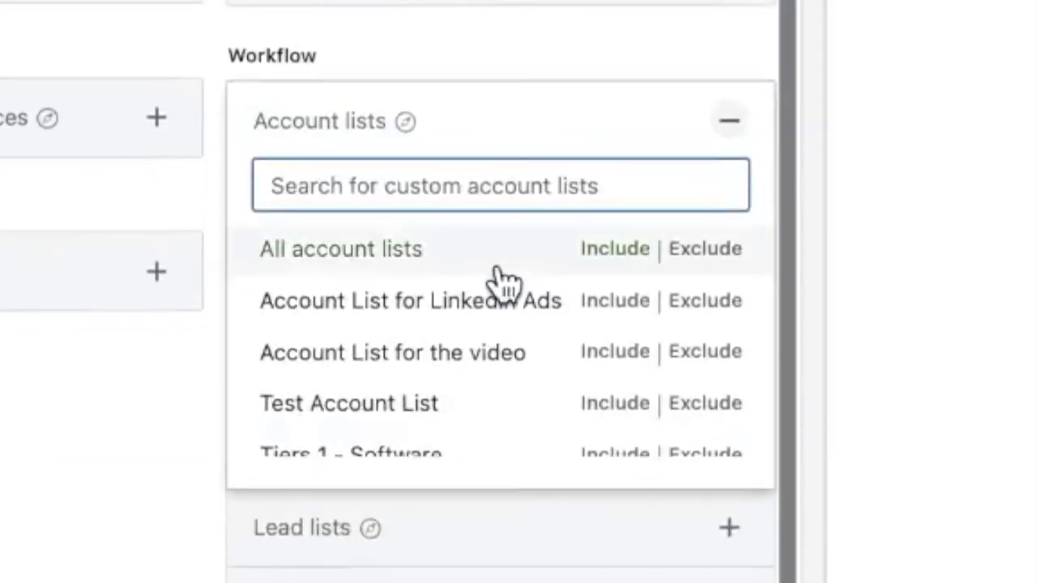
left_click(446, 366)
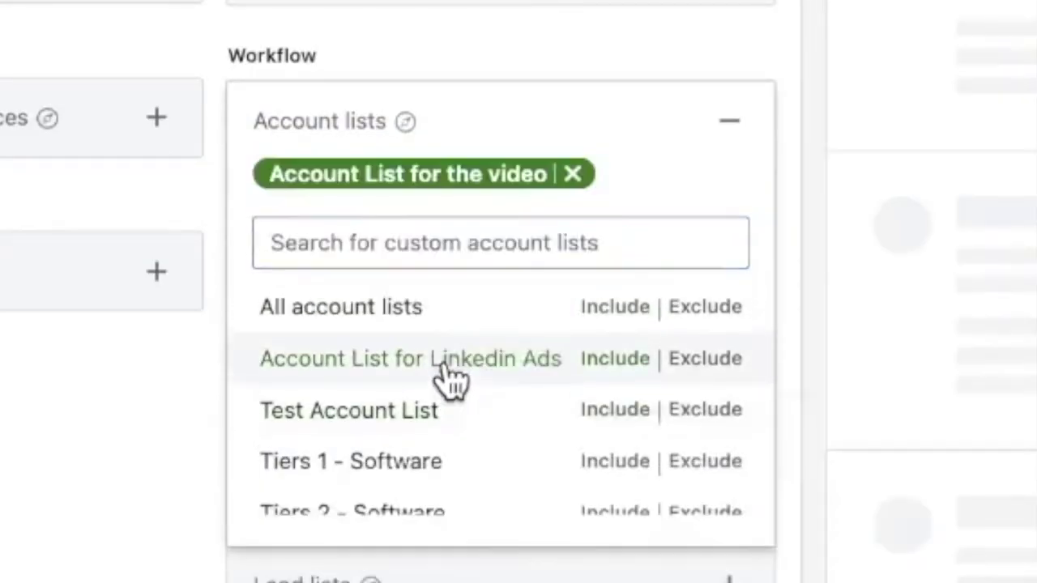
left_click(141, 527)
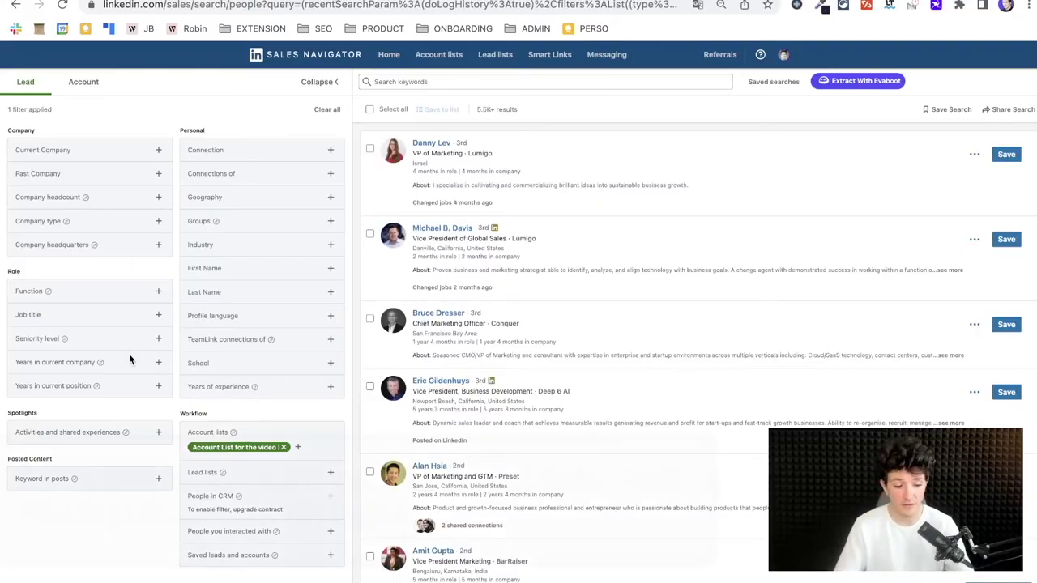
Add Head Of Sales as a job title filter
left_click(132, 316)
type("Head")
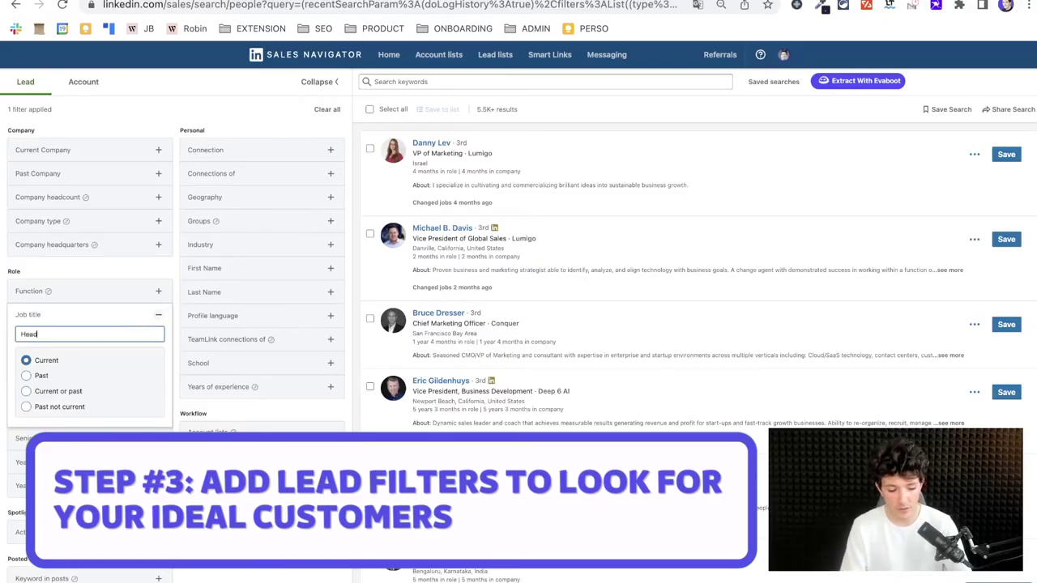
type(" of Sales")
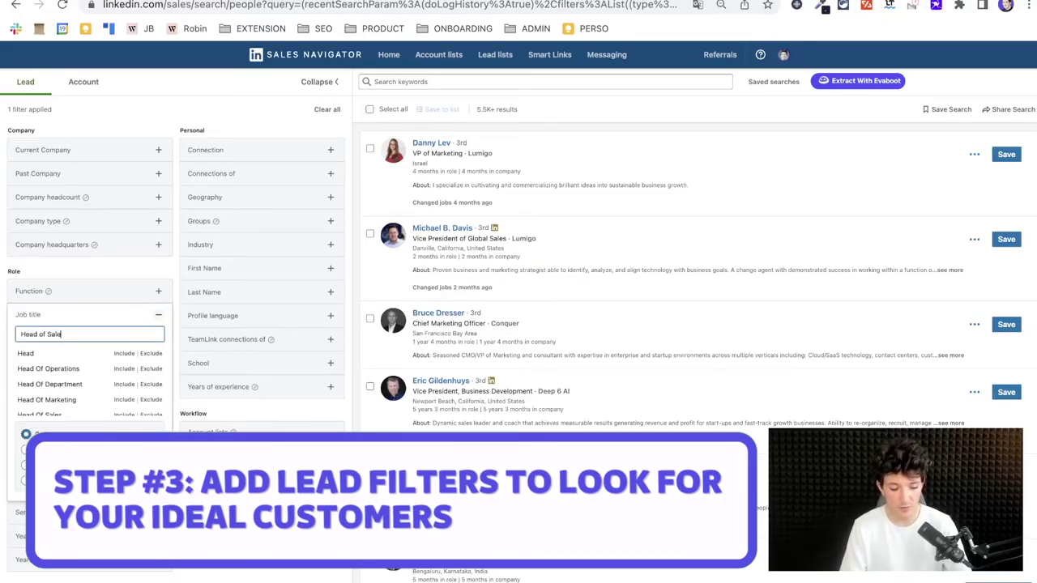
left_click(63, 356)
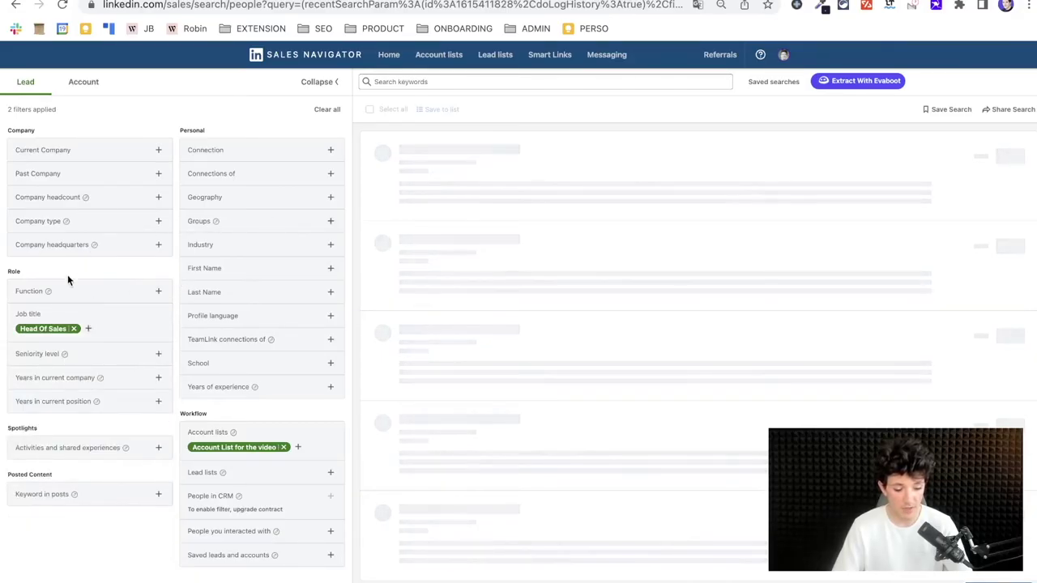
Limit years in current company to Less than 1 year
left_click(113, 385)
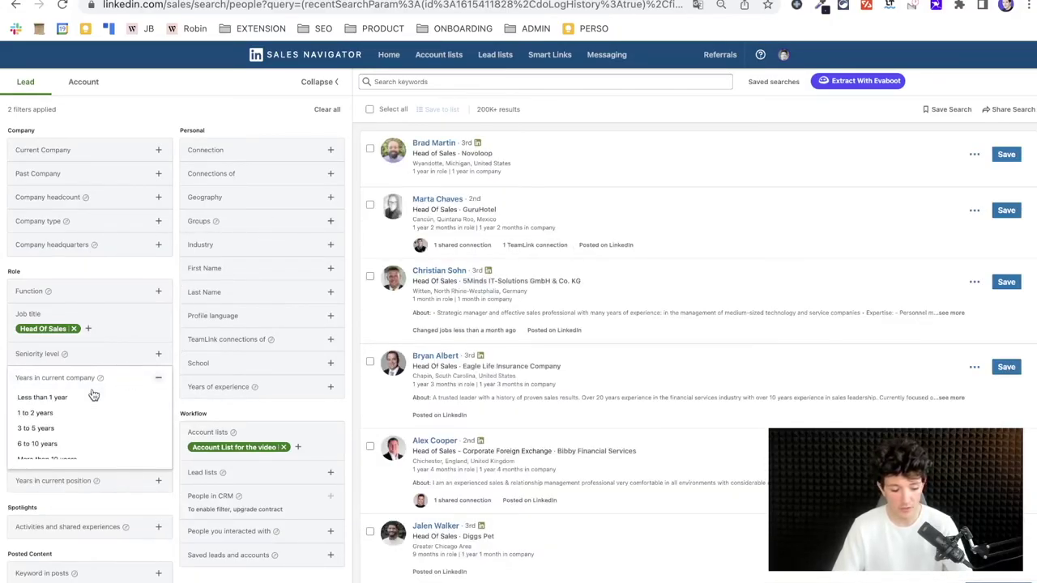
left_click(79, 398)
left_click(177, 377)
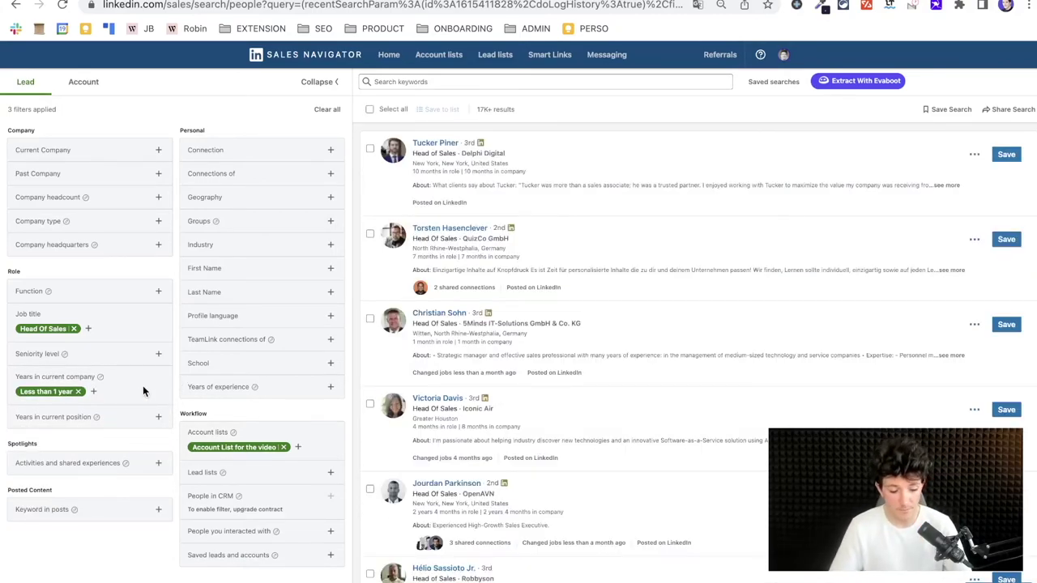
scroll(142, 385, "down", 1)
scroll(96, 343, "up", 1)
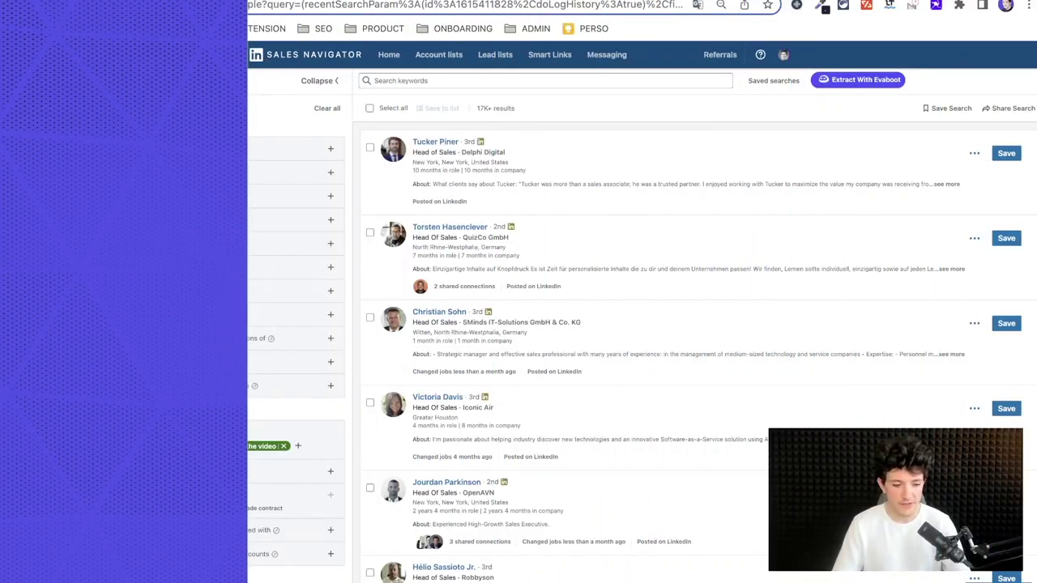
Search accounts for the keyword 'contentful'
left_click(76, 82)
left_click(450, 81)
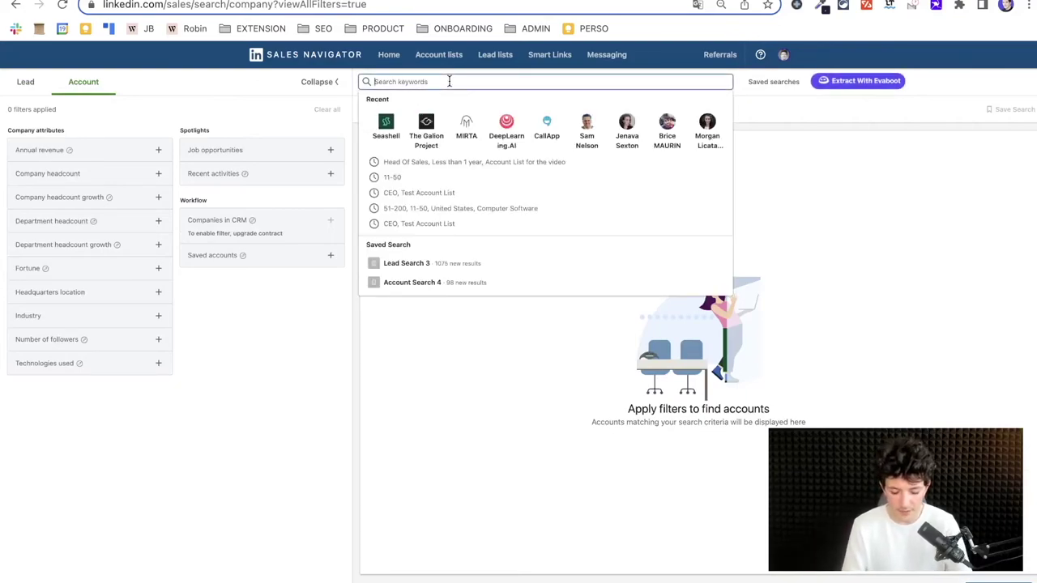
type("contentful")
key("Return")
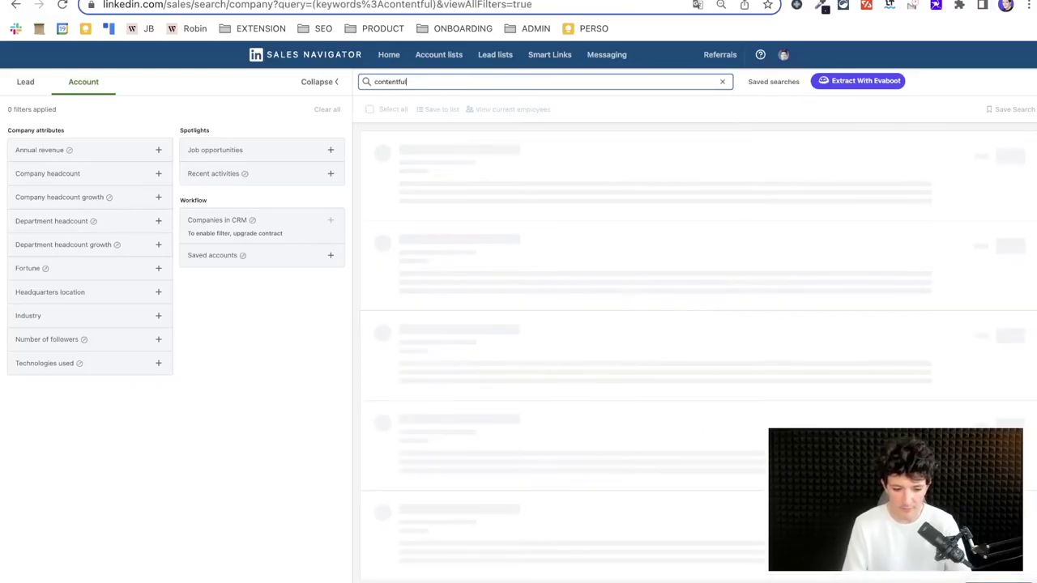
Save Contentful to a new account list named 'Blacklist Clients', then switch to lead search
left_click(371, 150)
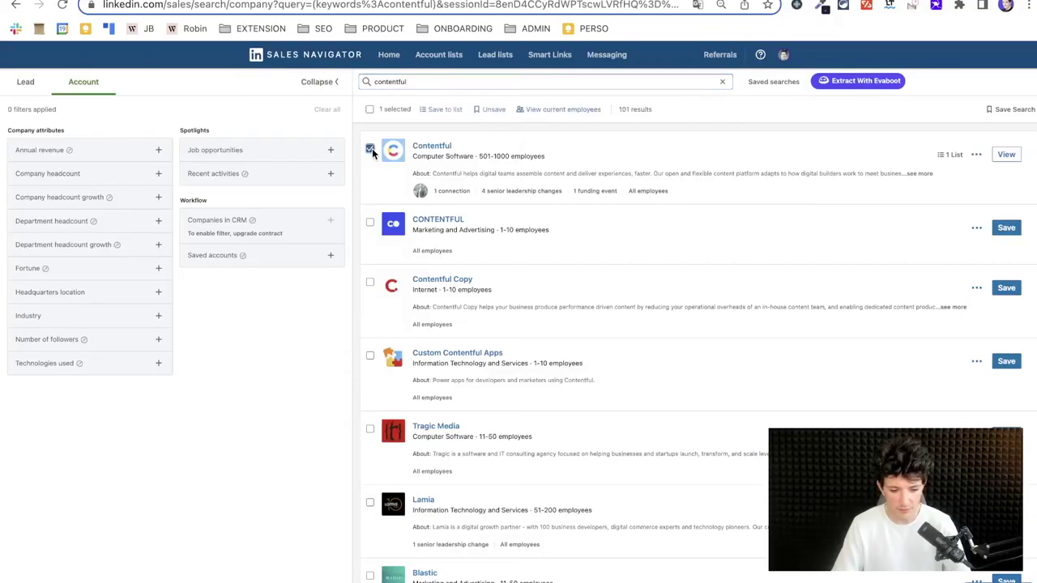
left_click(444, 109)
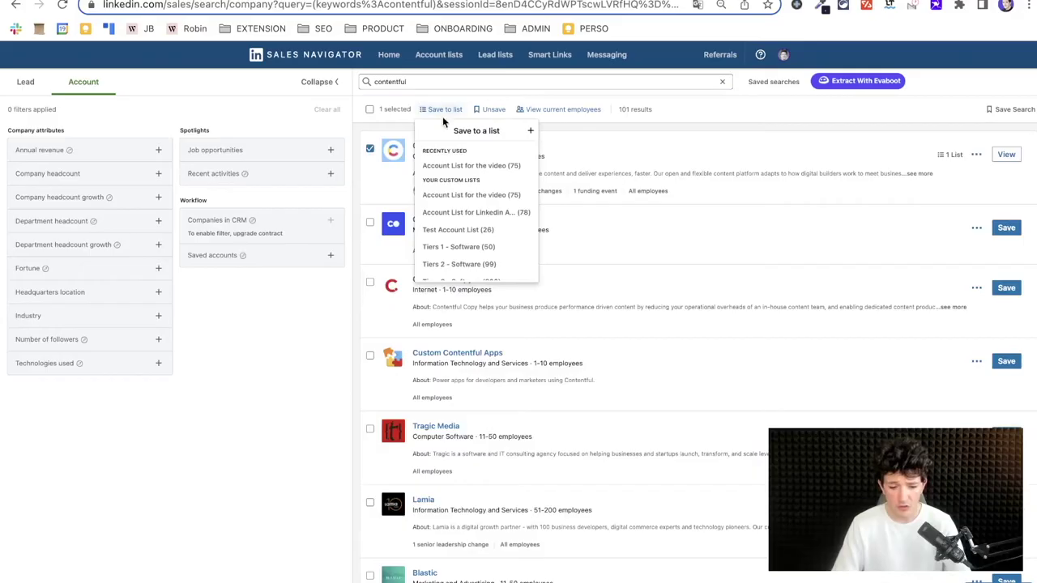
left_click(532, 130)
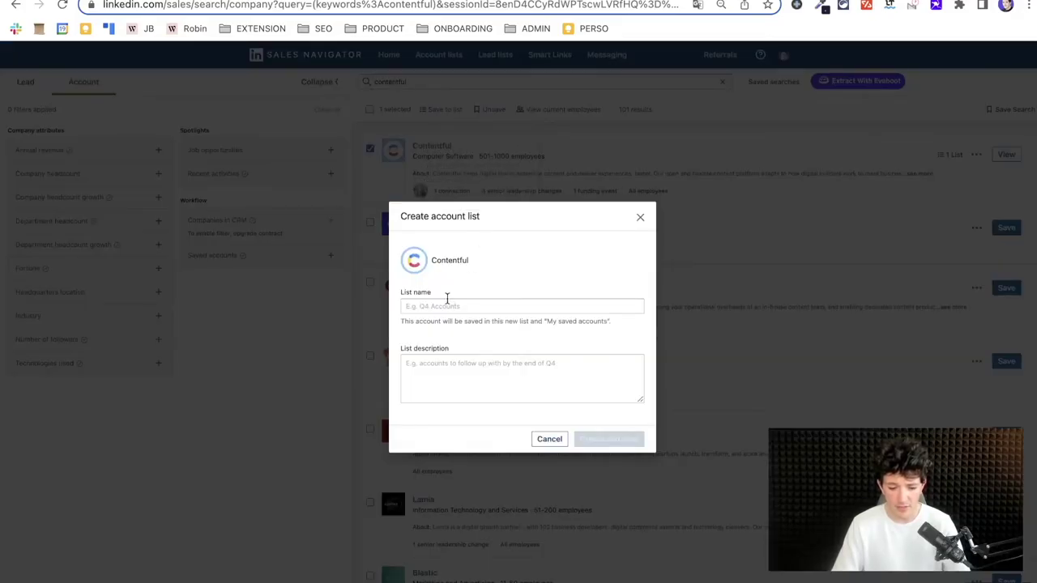
left_click(505, 308)
type("Blacklist Clients")
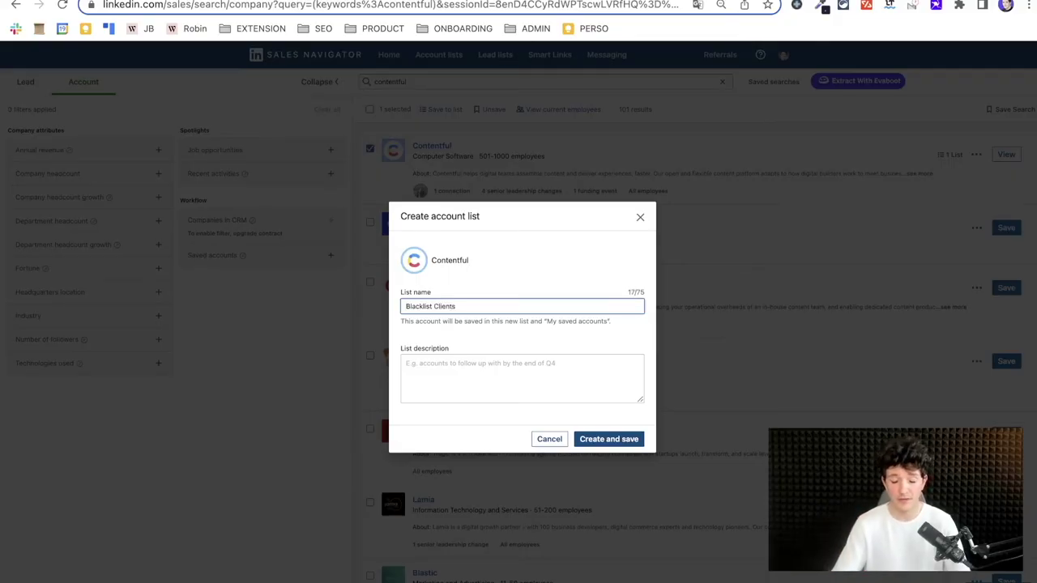
left_click(610, 440)
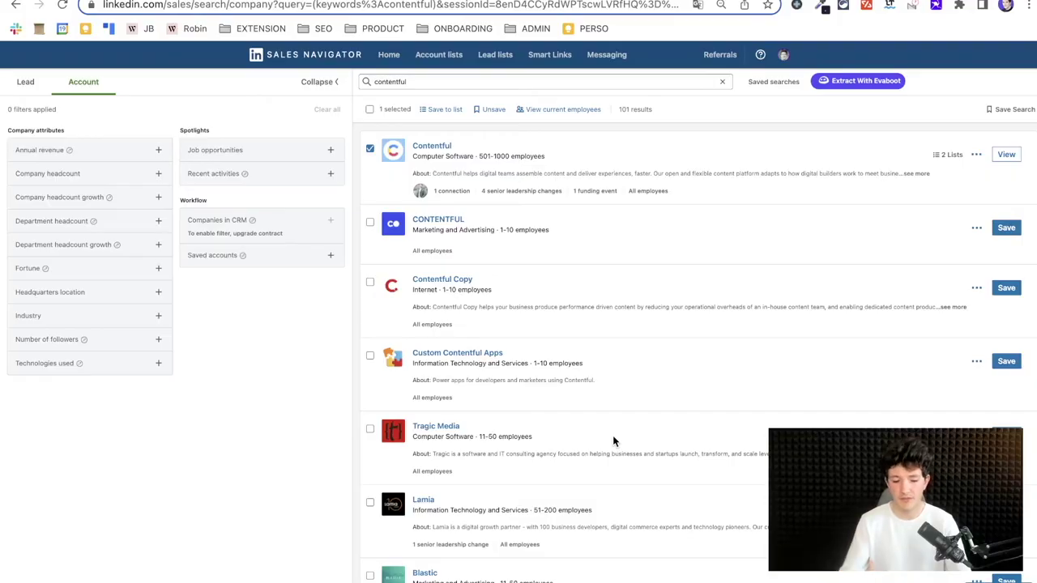
left_click(28, 80)
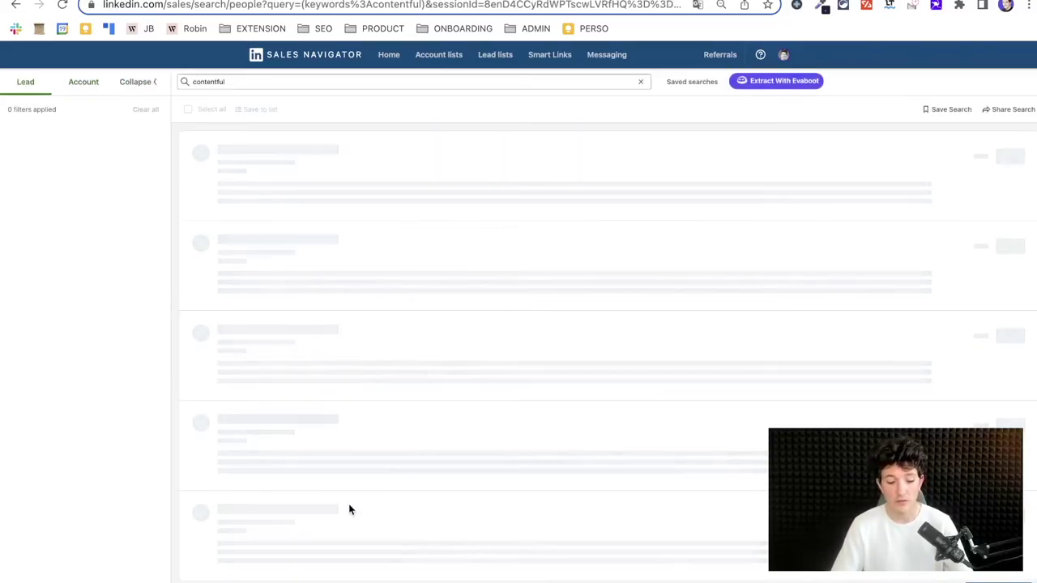
Exclude Blacklist Clients in the Account lists filter, leaving 3 Evaboot leads
left_click(294, 439)
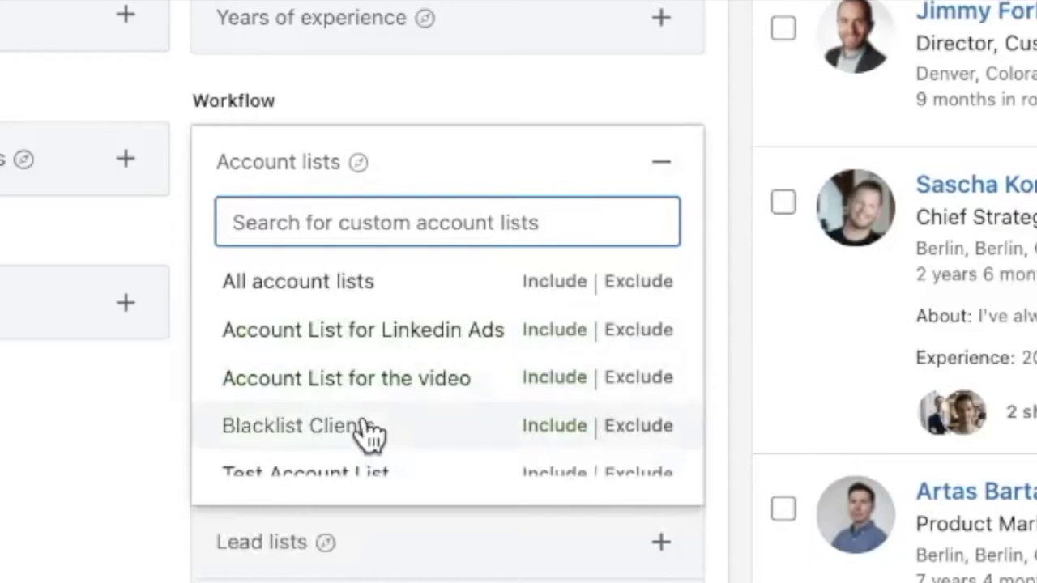
scroll(236, 519, "down", 1)
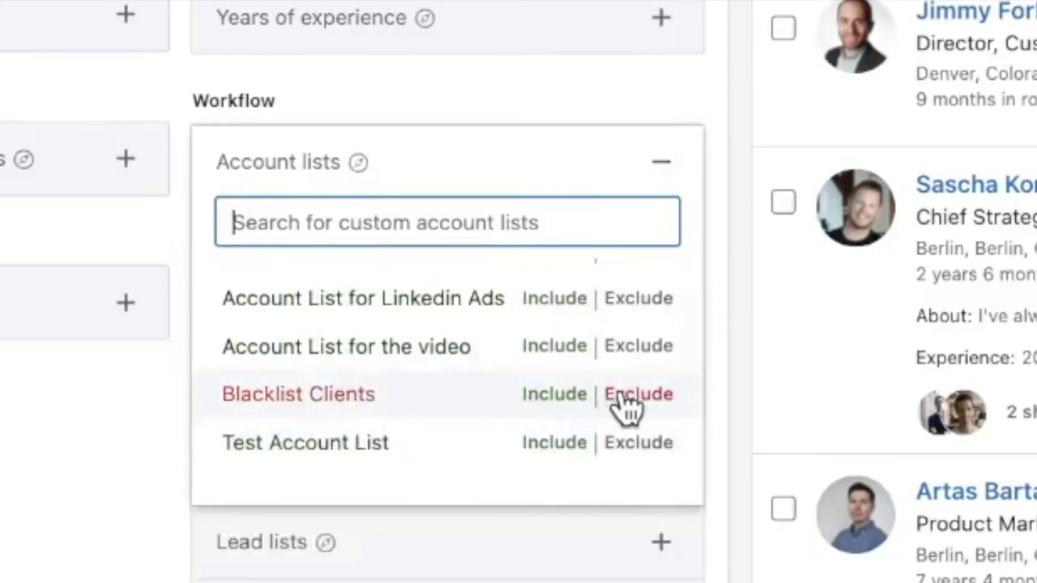
left_click(626, 397)
left_click(8, 514)
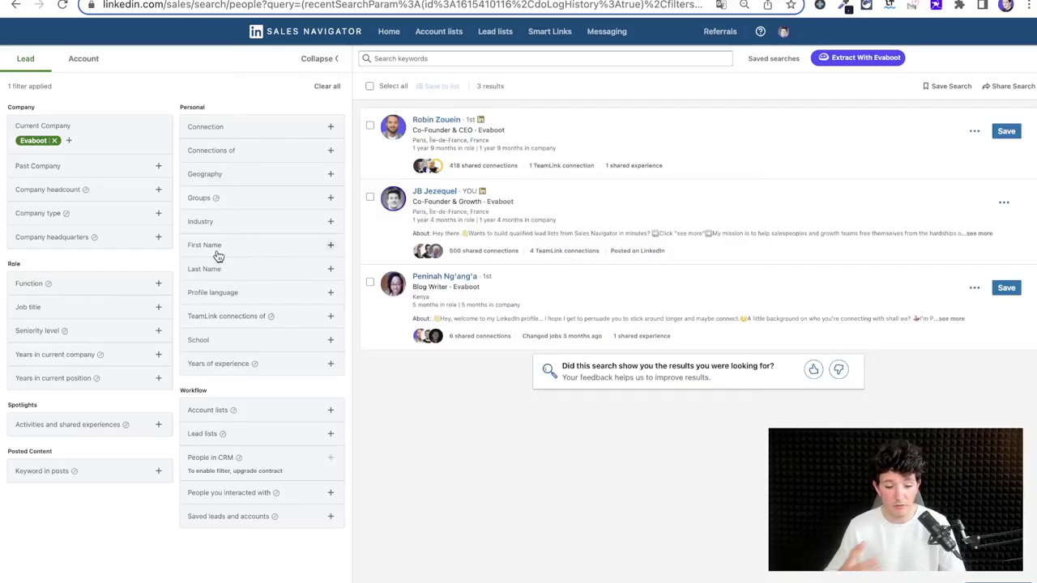
Remove the Evaboot company filter, then add and remove a First Name filter for John
left_click(54, 142)
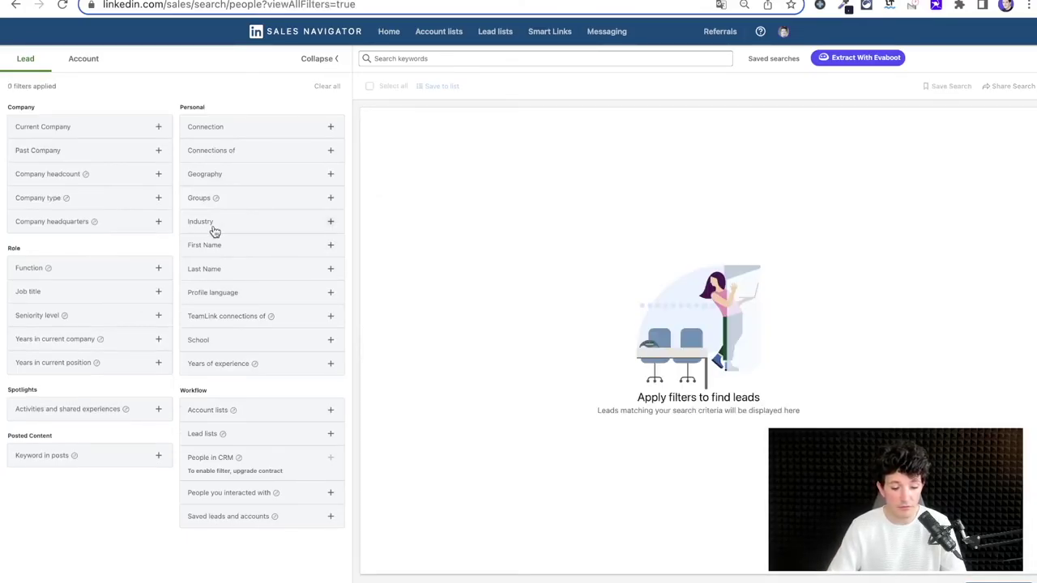
left_click(255, 256)
left_click(246, 264)
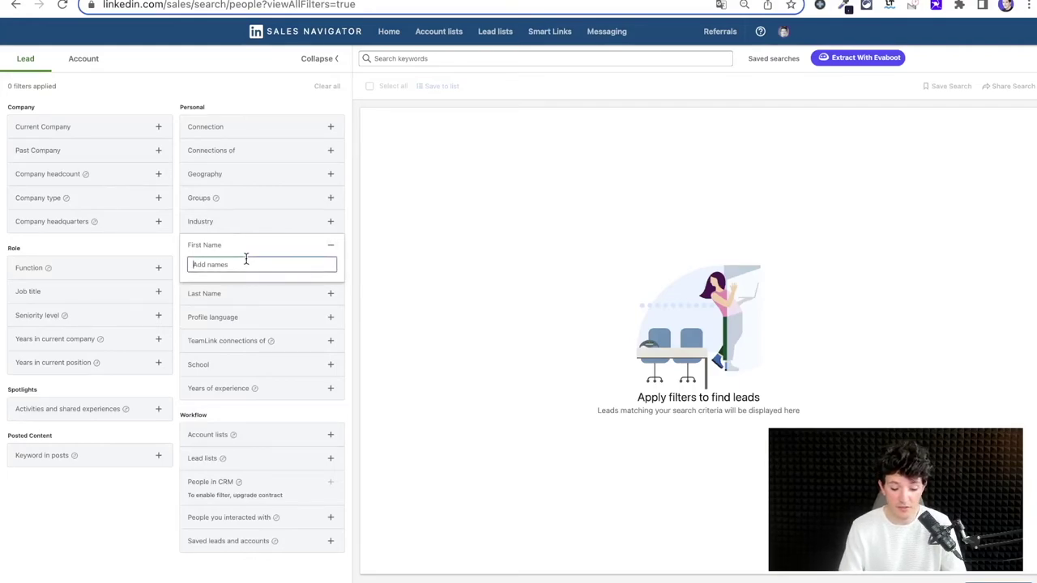
type("John")
key("Return")
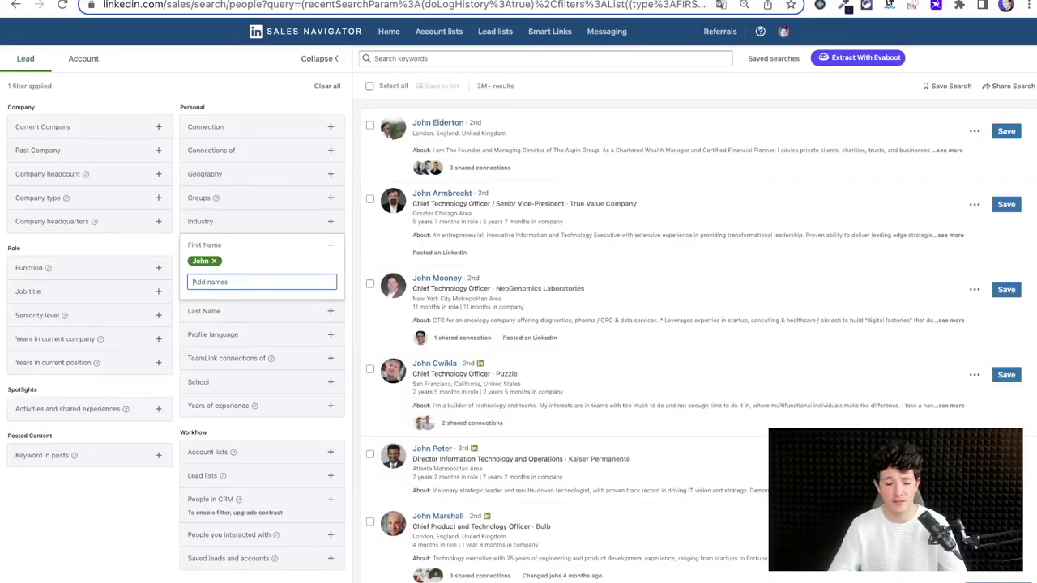
left_click(215, 261)
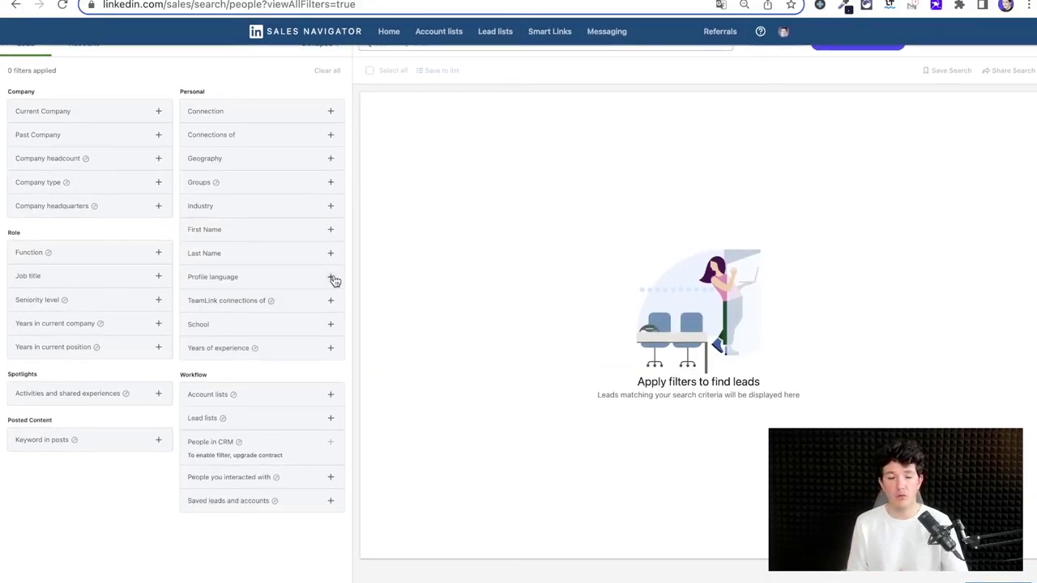
Filter to English-language profiles, then add and remove Evaboot as current company
left_click(332, 278)
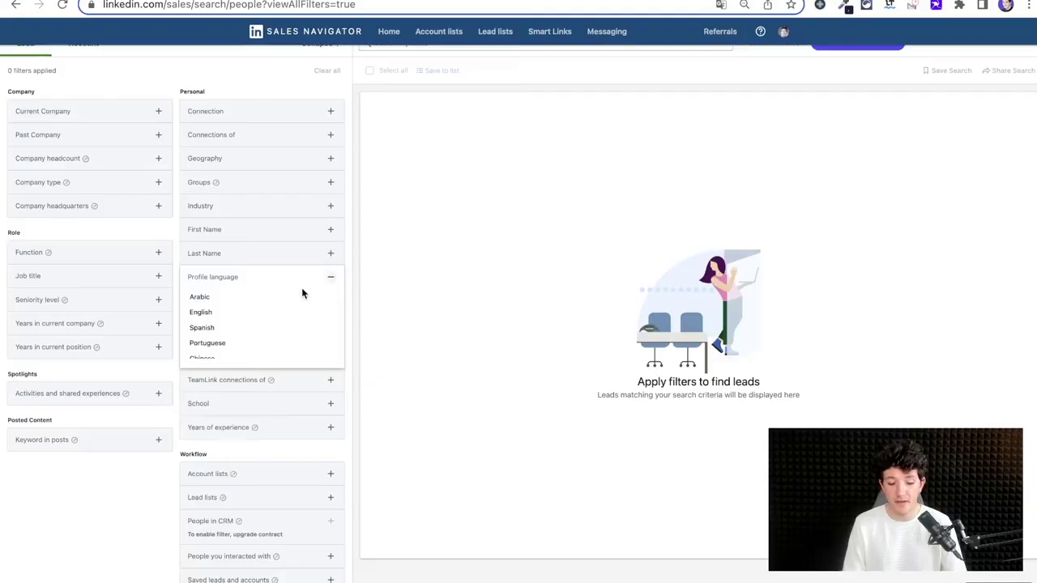
left_click(263, 313)
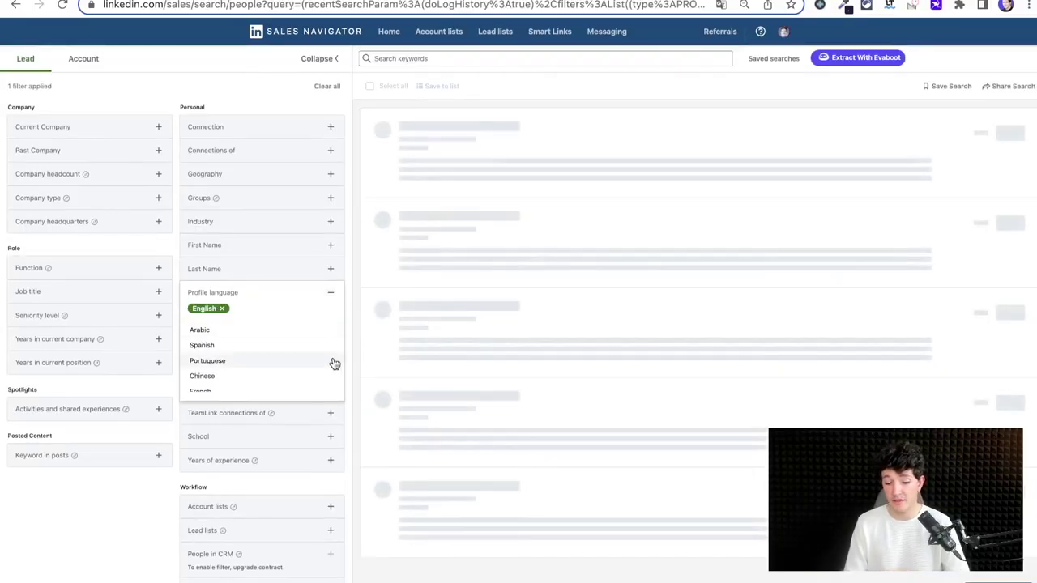
left_click(96, 130)
type("evaboot")
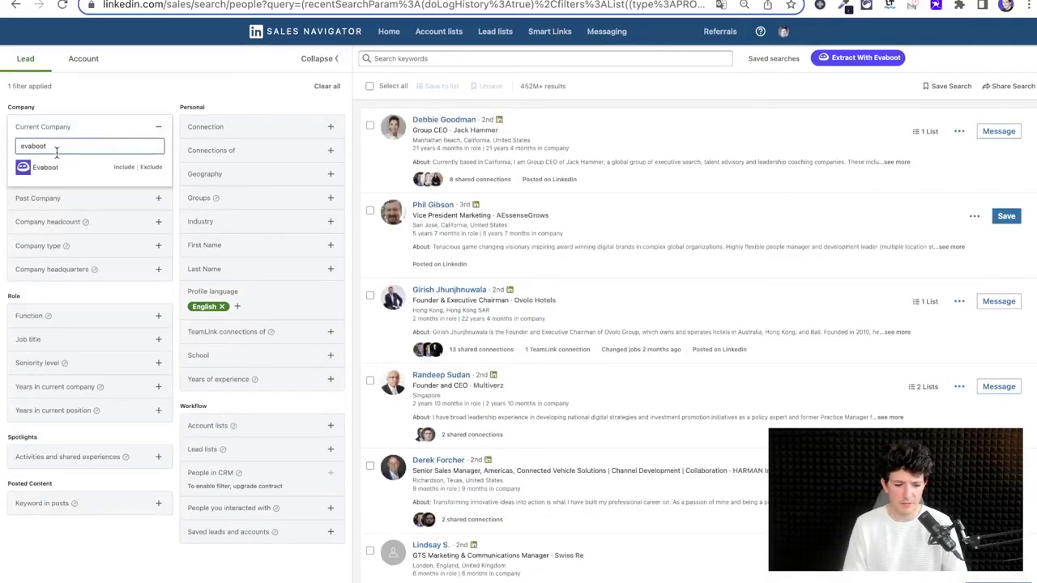
left_click(49, 169)
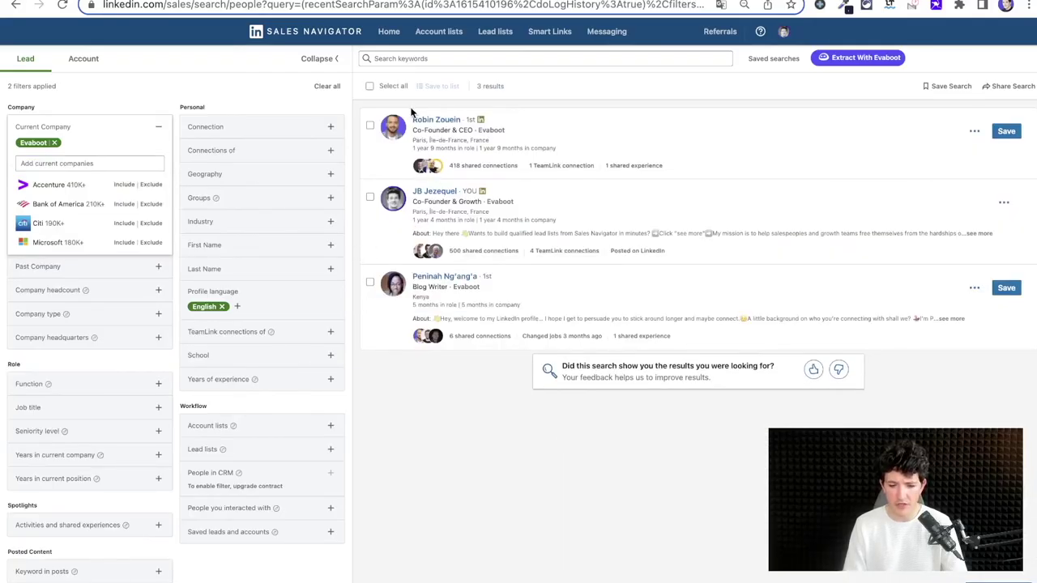
left_click(55, 142)
Start a School filter search for 'harvard'
left_click(224, 324)
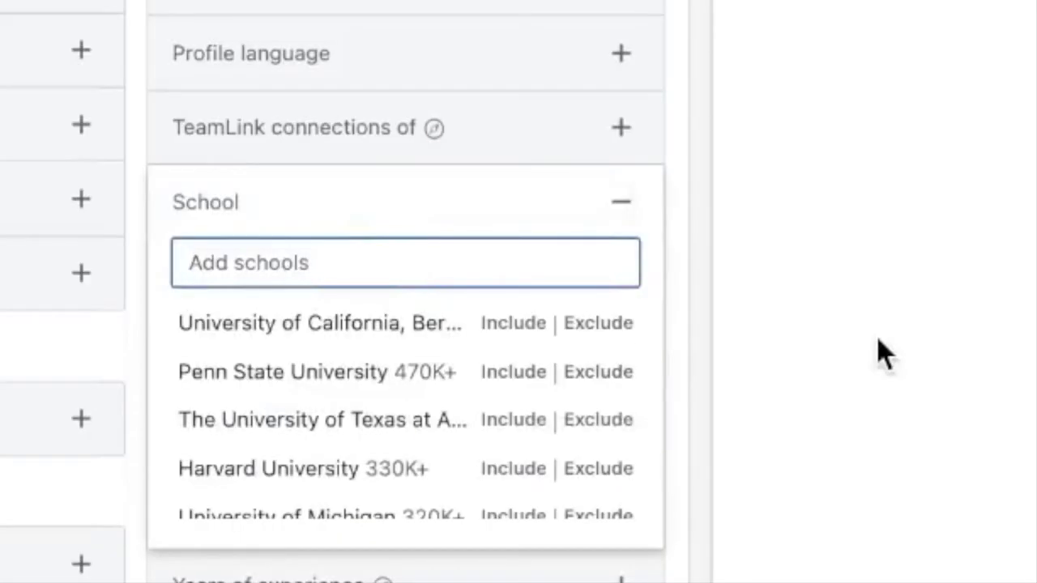
type("harcard")
key("BackSpace")
key("BackSpace")
key("BackSpace")
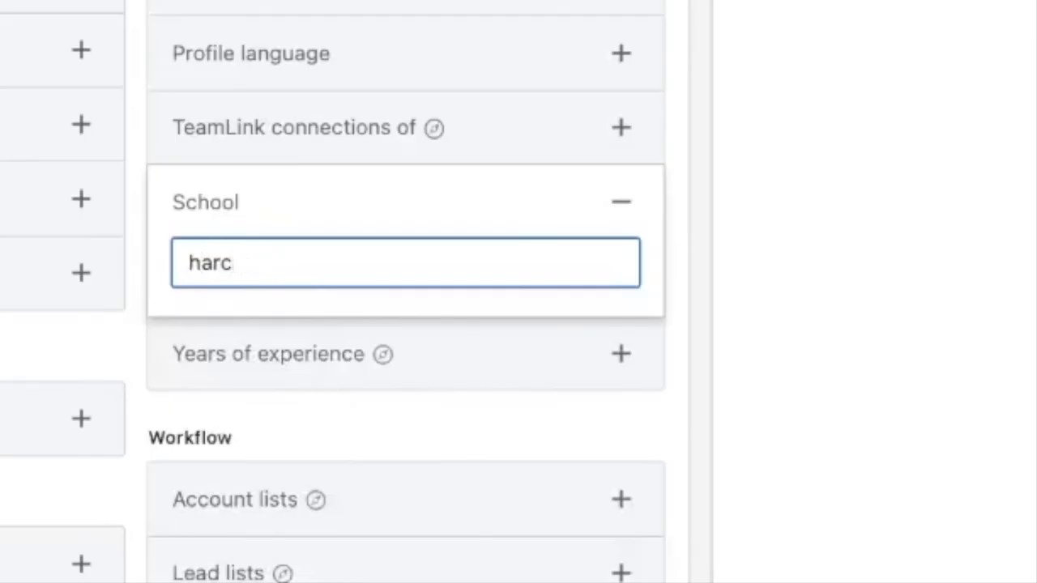
key("BackSpace")
Add Harvard University as a school, then add and remove Microsoft as current company
type("vard")
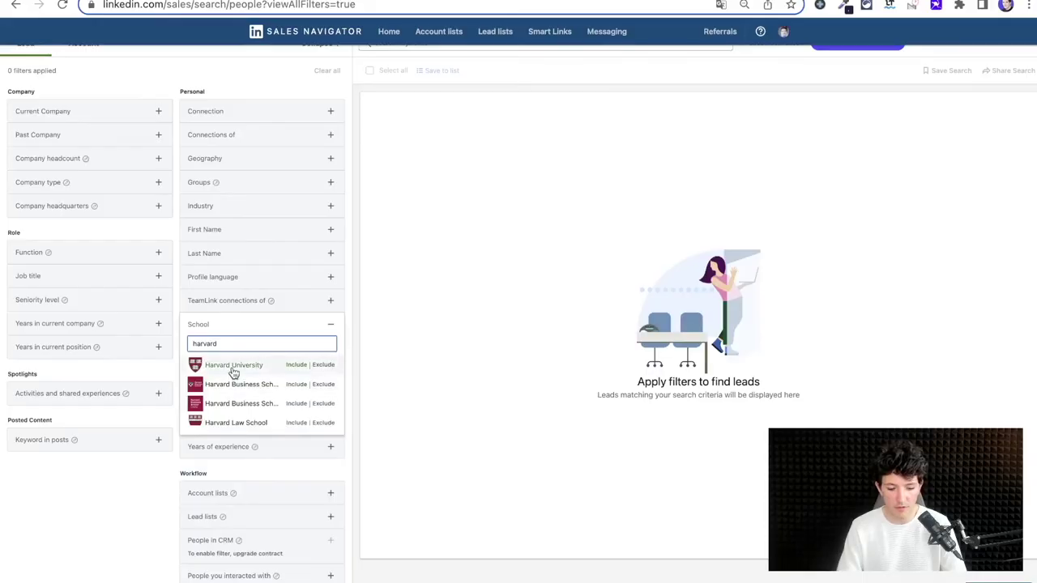
left_click(233, 366)
left_click(80, 129)
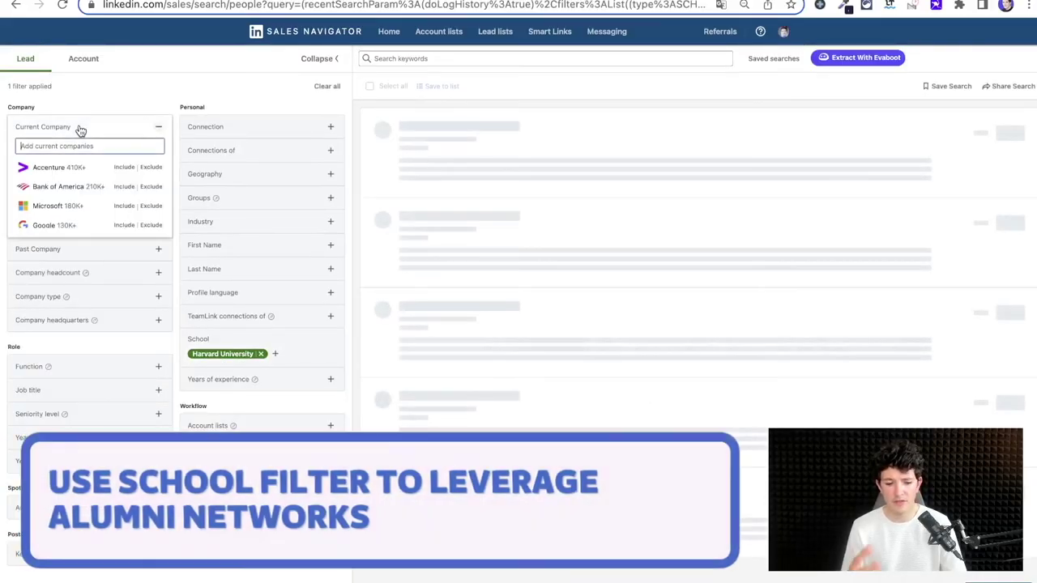
left_click(45, 206)
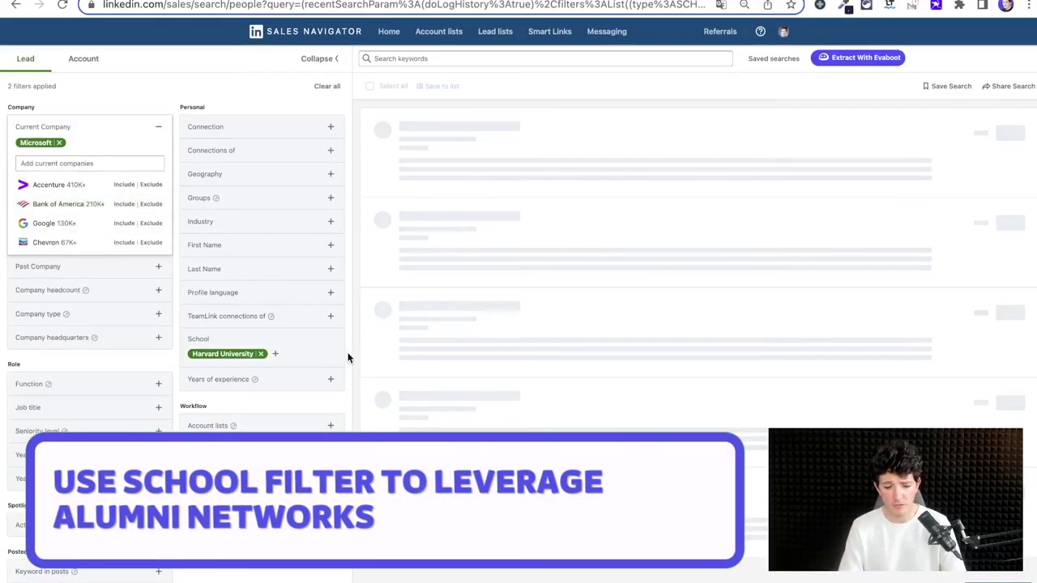
left_click(354, 352)
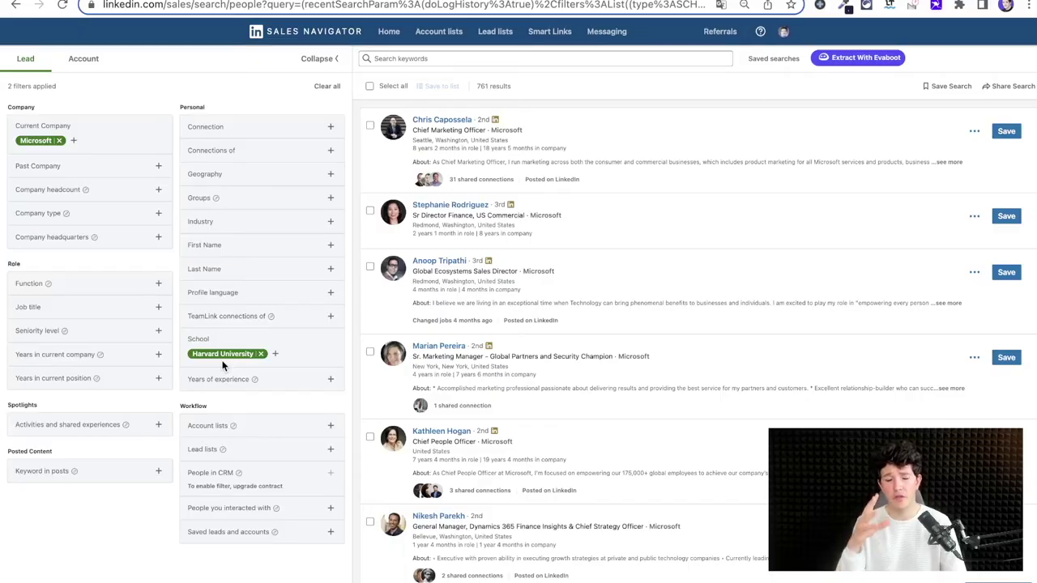
left_click(59, 140)
Add CEO as a Job title filter
left_click(68, 290)
type("CEO")
key("Return")
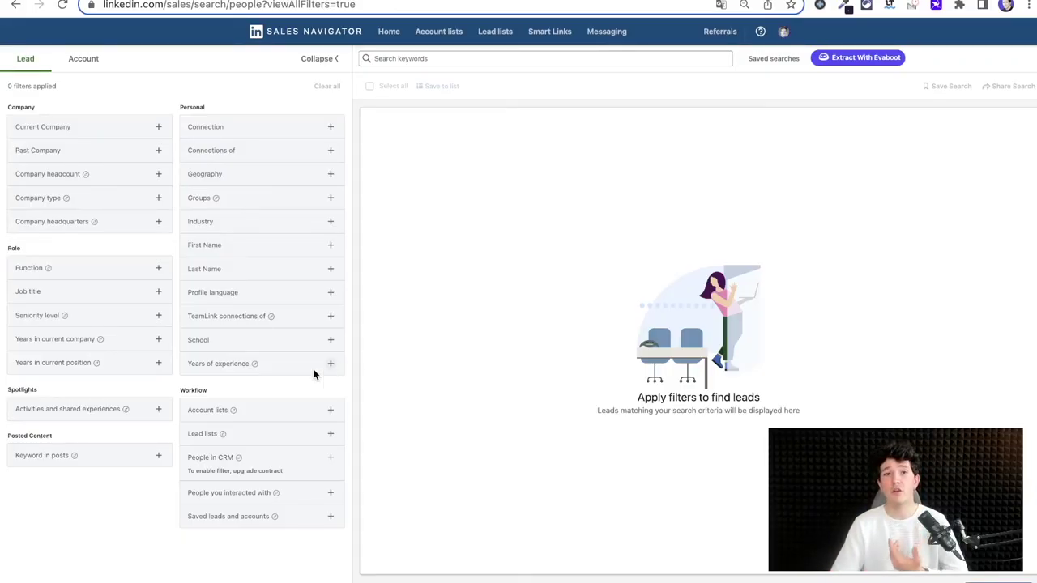
Select 3 to 5, 1 to 2, and More than 10 years in Years of experience
left_click(290, 366)
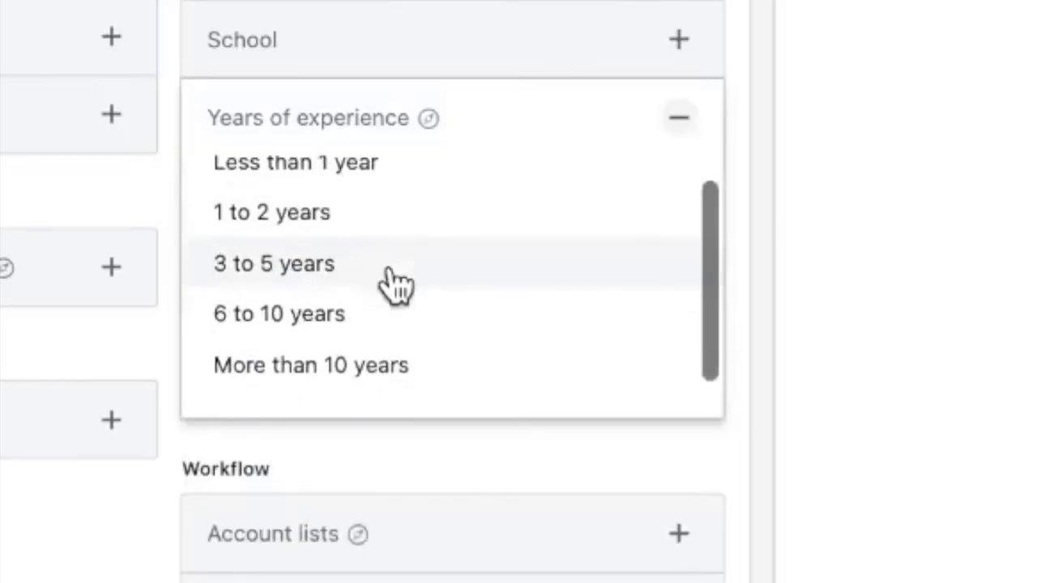
left_click(388, 280)
left_click(358, 301)
left_click(359, 341)
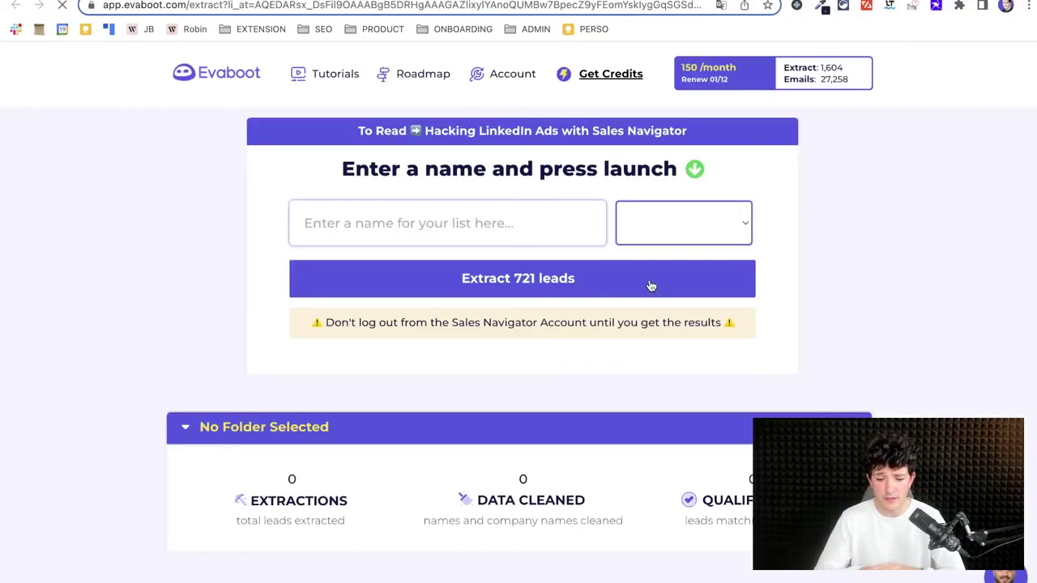
Name the Evaboot list 'Head of Sales - NYC' and extract the 721 leads
left_click(501, 232)
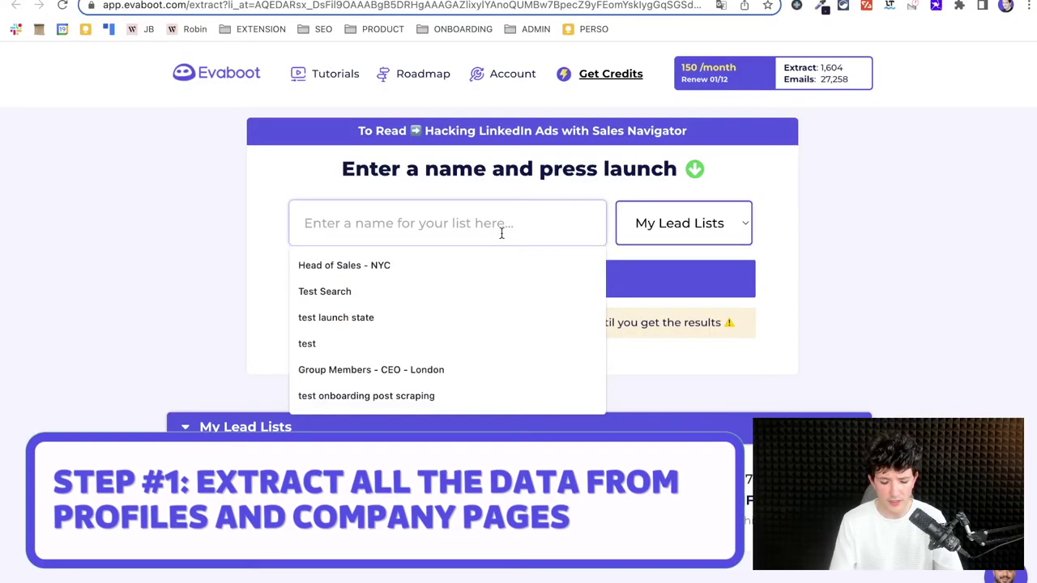
type("Head of Sales - NYC")
left_click(482, 262)
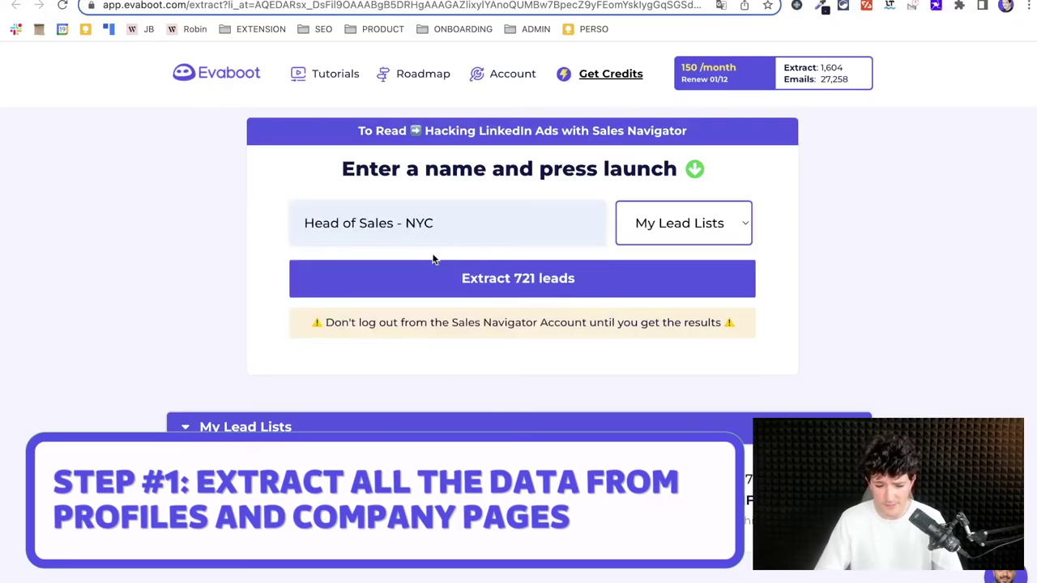
left_click(422, 282)
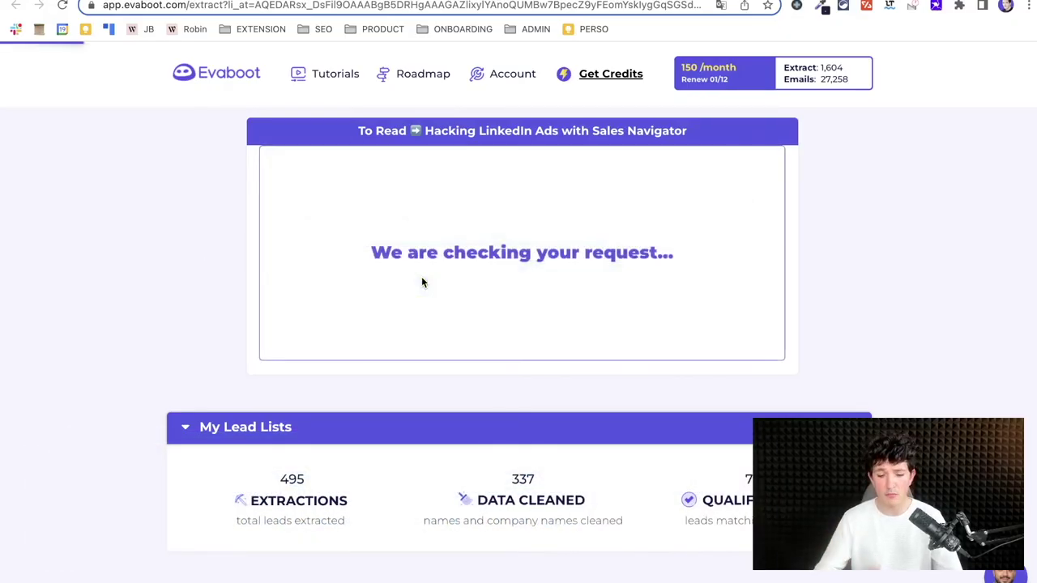